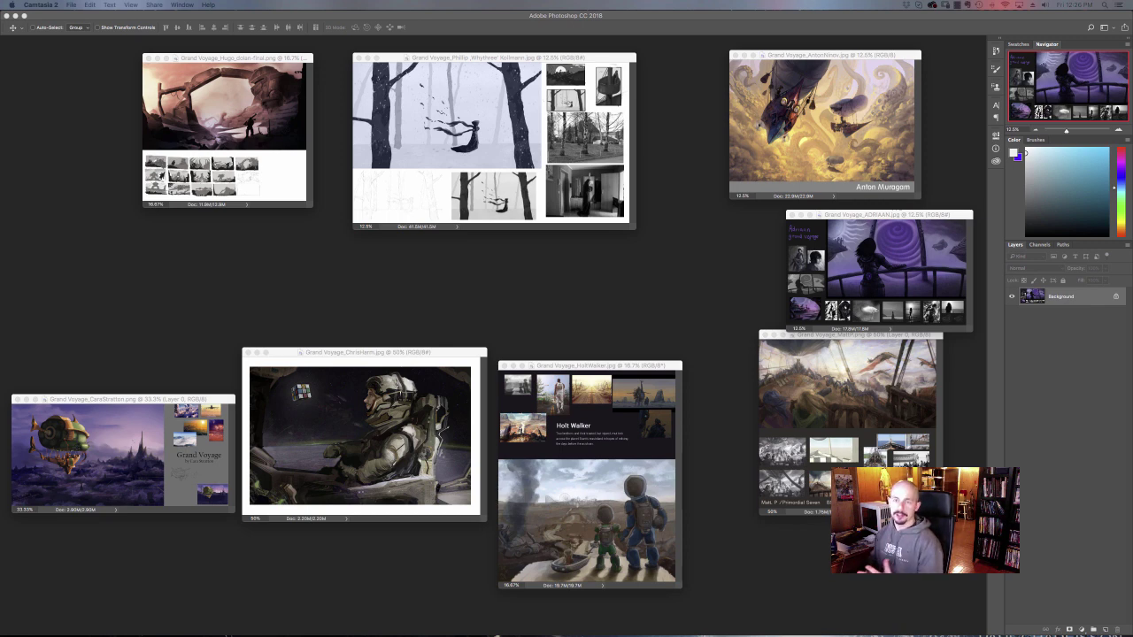
Select the ruined-arch document, zoom it to 50% and show it alone in full screen
{"action": "left_click", "coordinate": [265, 177]}
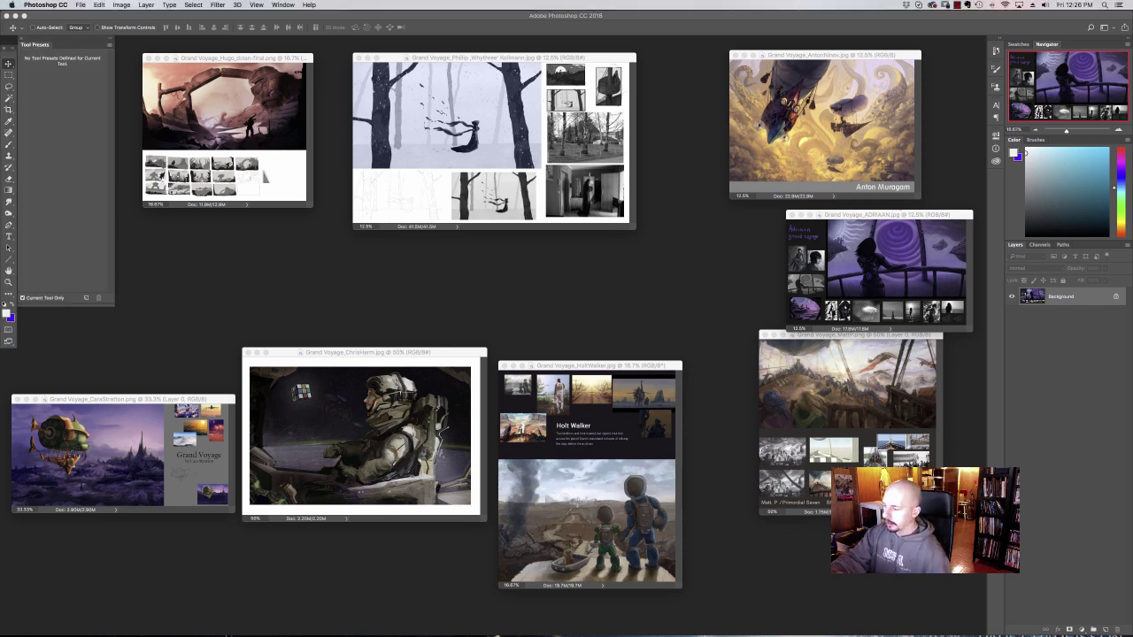
{"action": "key", "text": "super+equal"}
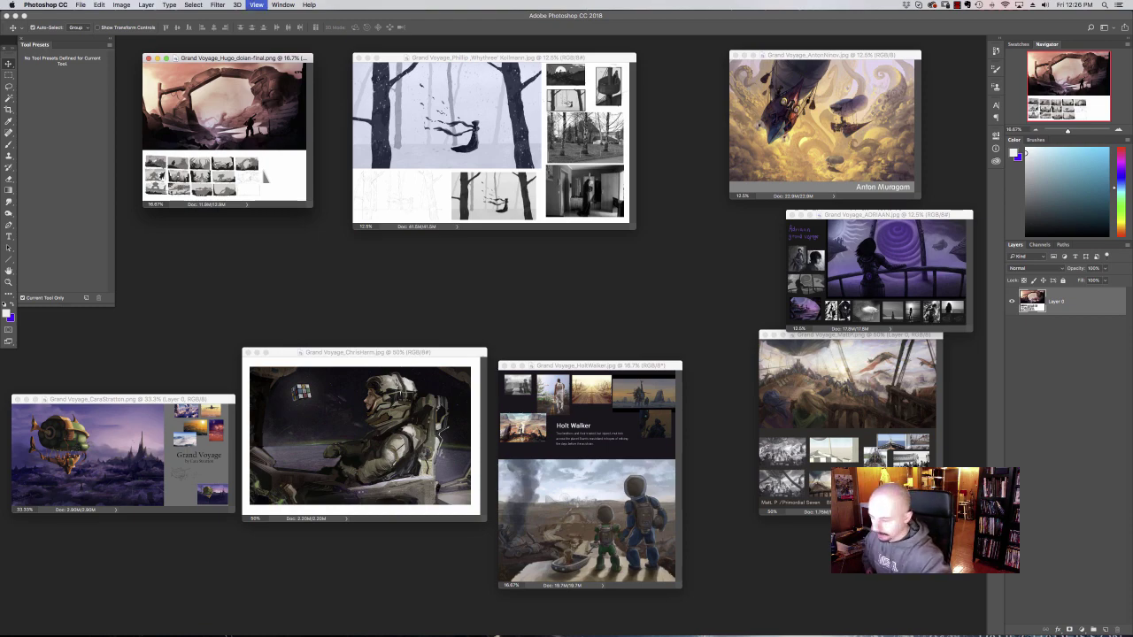
{"action": "key", "text": "super+equal"}
{"action": "key", "text": "super+equal"}
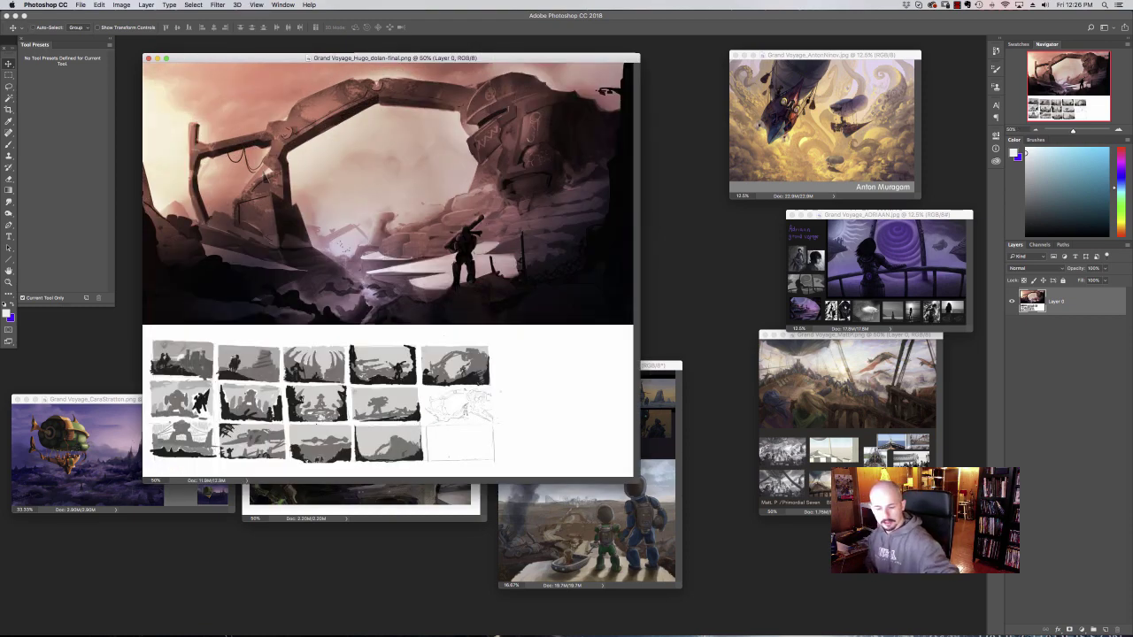
{"action": "key", "text": "f"}
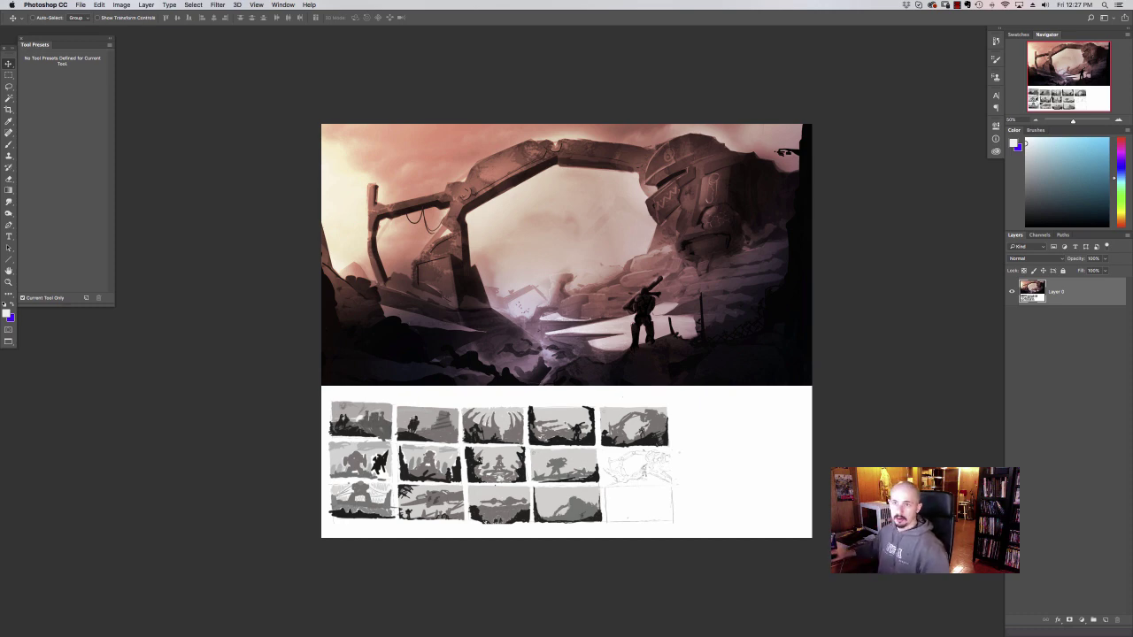
{"action": "key", "text": "Tab"}
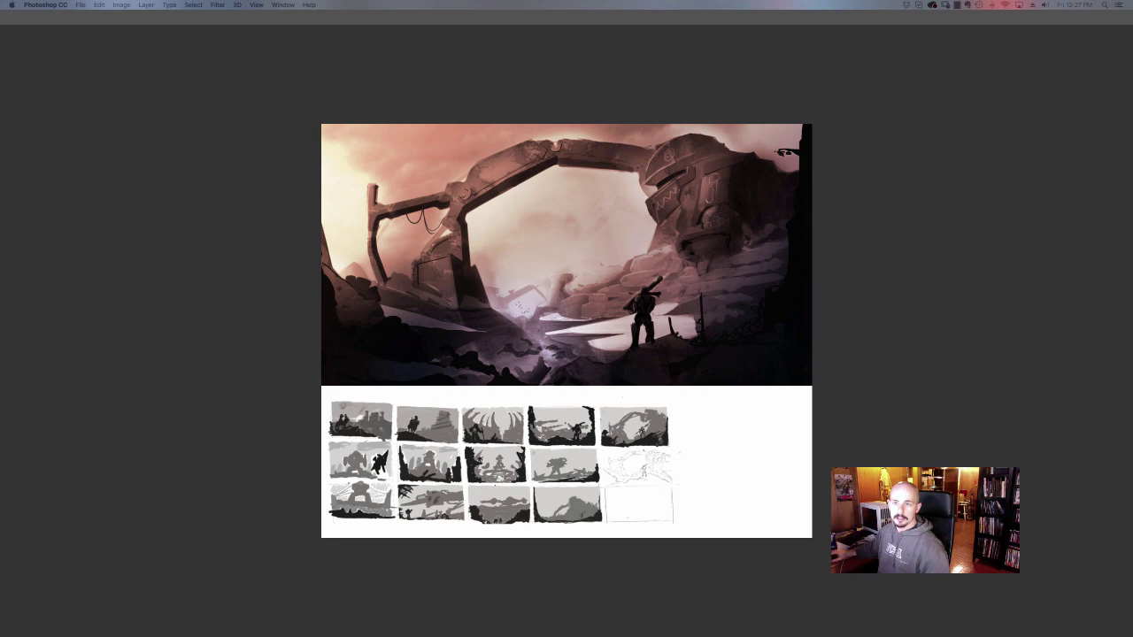
{"action": "key", "text": "super+Tab"}
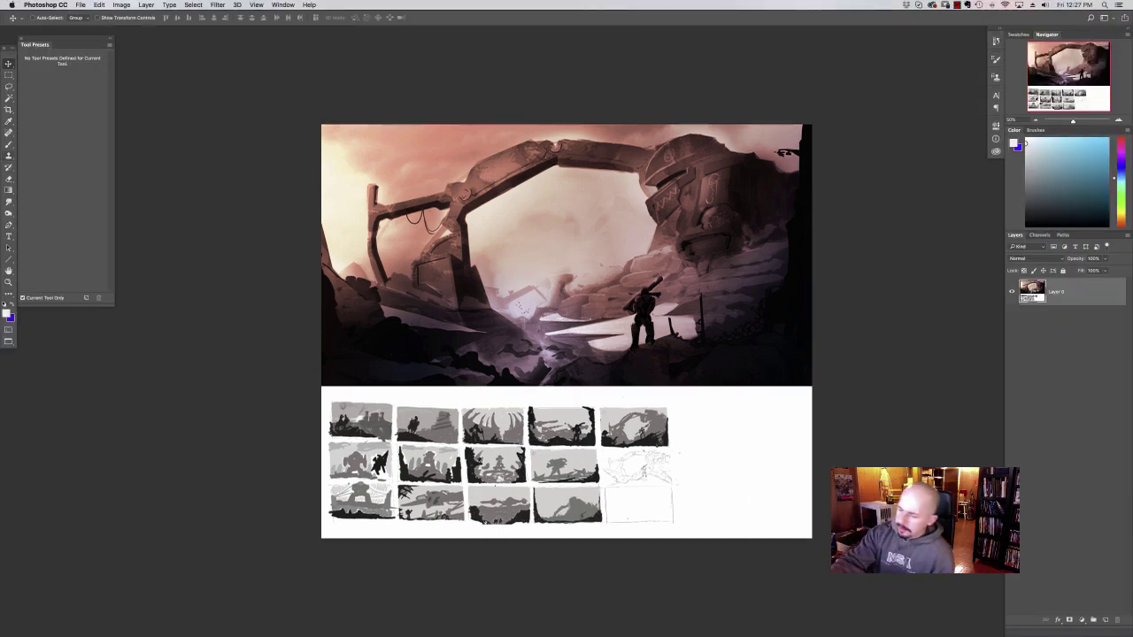
Add a new markup layer and set up a round 78 px magenta brush
{"action": "key", "text": "b"}
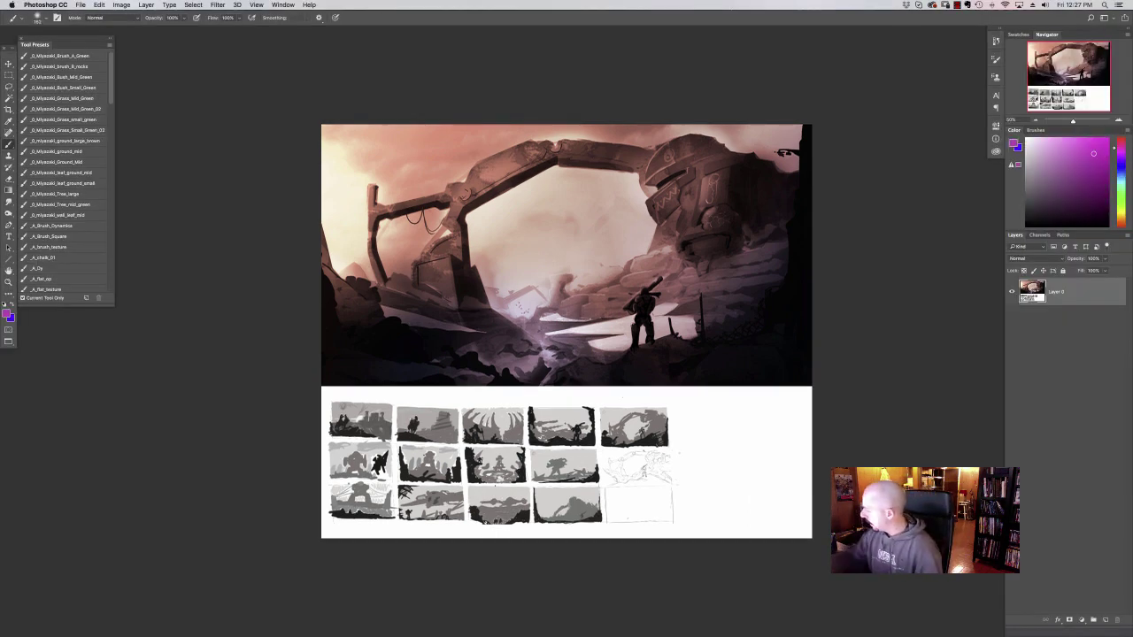
{"action": "left_click", "coordinate": [1105, 619]}
{"action": "left_click_drag", "start_coordinate": [524, 302], "coordinate": [563, 352]}
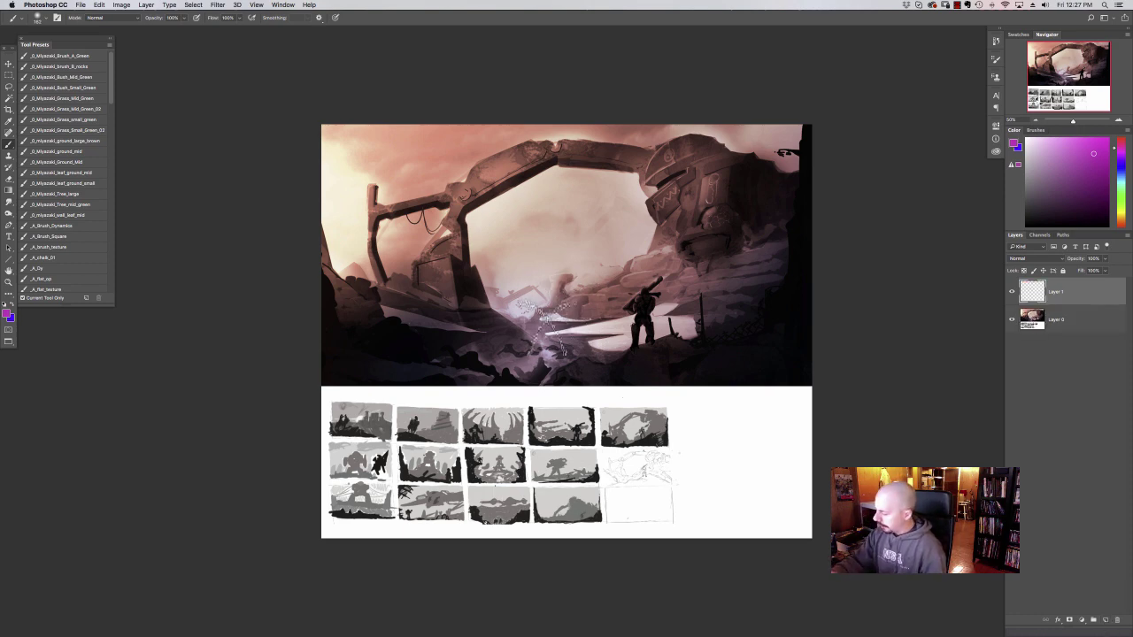
{"action": "right_click", "coordinate": [558, 303]}
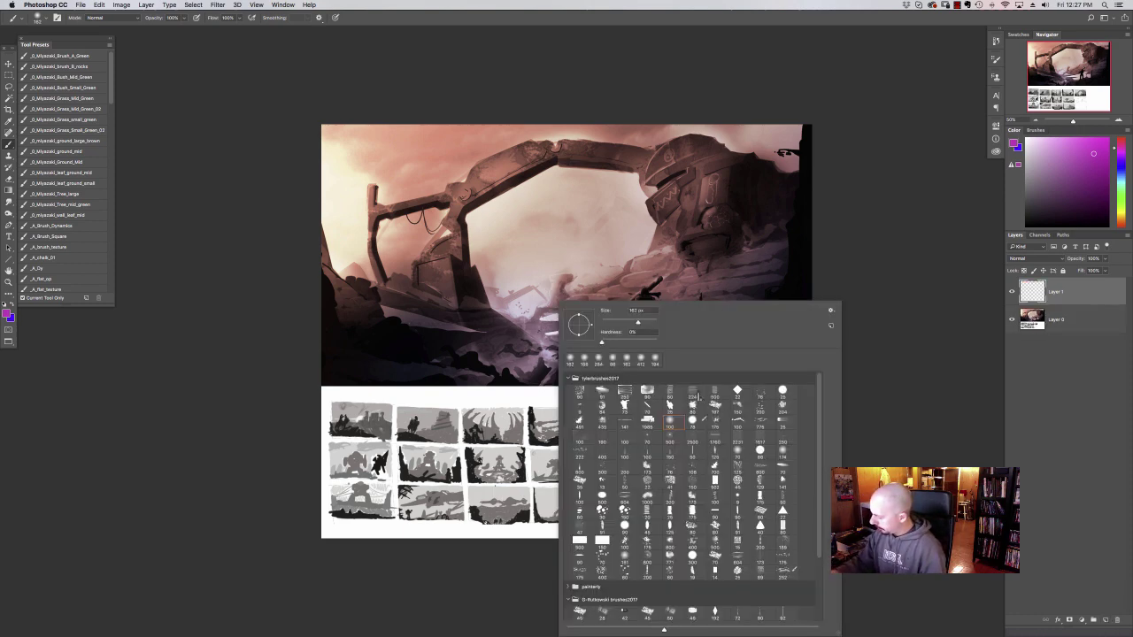
{"action": "left_click", "coordinate": [696, 422]}
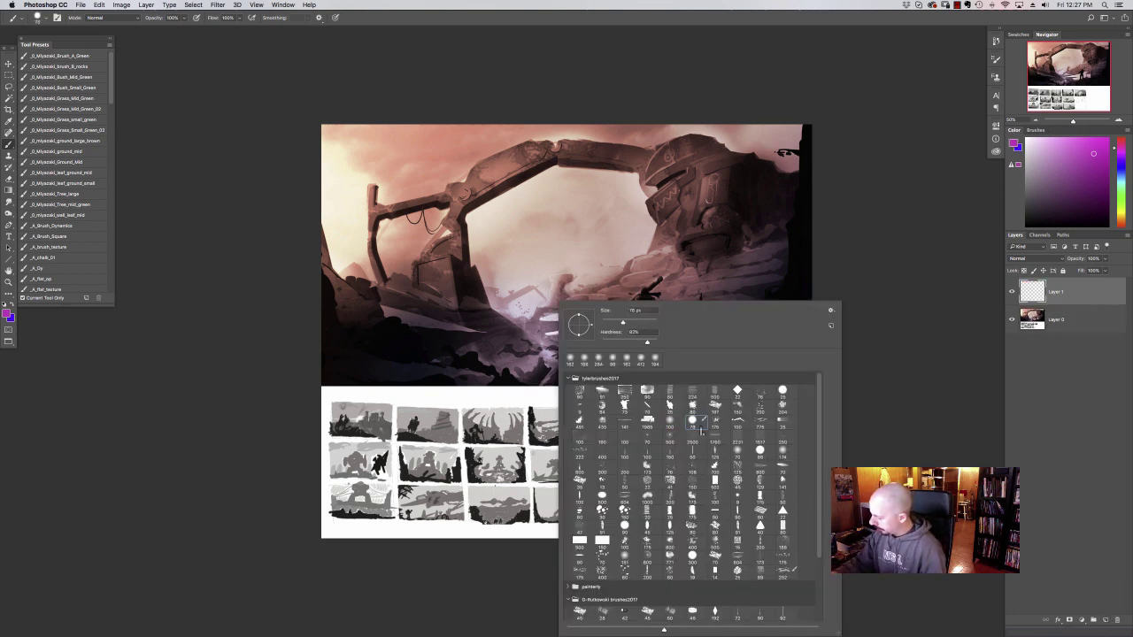
{"action": "left_click", "coordinate": [520, 334]}
Circle the arch opening with an arrow and zigzag scribble, then hide Layer 1
{"action": "mouse_move", "coordinate": [511, 354]}
{"action": "left_mouse_down"}
{"action": "mouse_move", "coordinate": [690, 213]}
{"action": "mouse_move", "coordinate": [443, 325]}
{"action": "left_mouse_up"}
{"action": "left_click_drag", "start_coordinate": [540, 341], "coordinate": [639, 303]}
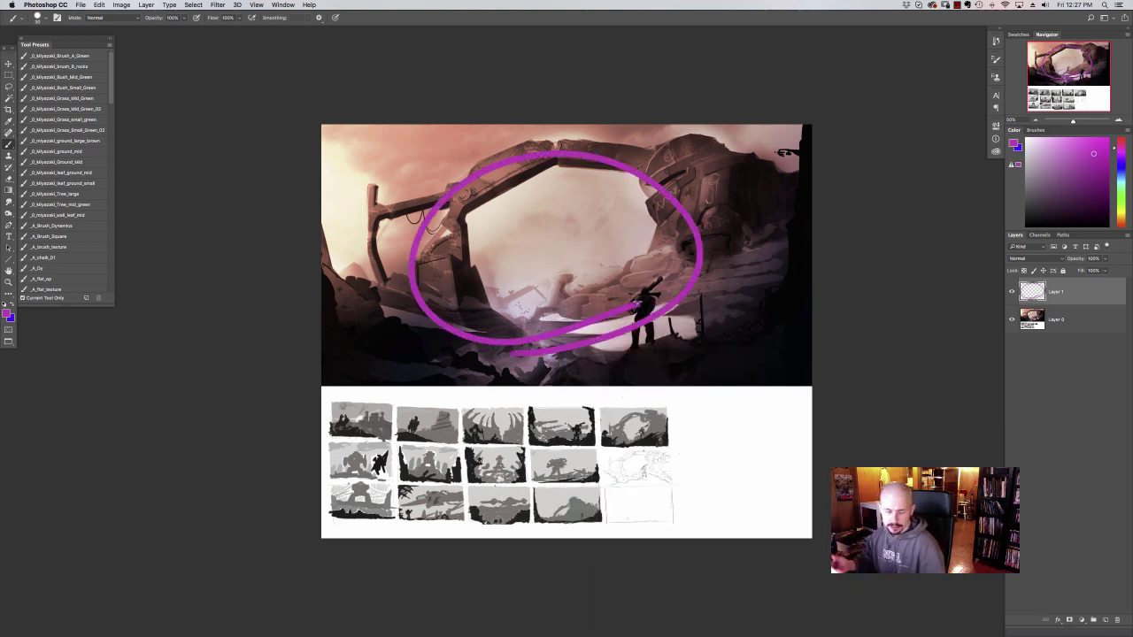
{"action": "key", "text": "Delete"}
{"action": "mouse_move", "coordinate": [456, 181]}
{"action": "left_mouse_down"}
{"action": "mouse_move", "coordinate": [544, 333]}
{"action": "mouse_move", "coordinate": [451, 208]}
{"action": "left_mouse_up"}
{"action": "mouse_move", "coordinate": [624, 128]}
{"action": "left_mouse_down"}
{"action": "mouse_move", "coordinate": [585, 188]}
{"action": "mouse_move", "coordinate": [553, 253]}
{"action": "left_mouse_up"}
{"action": "left_click_drag", "start_coordinate": [538, 212], "coordinate": [609, 235]}
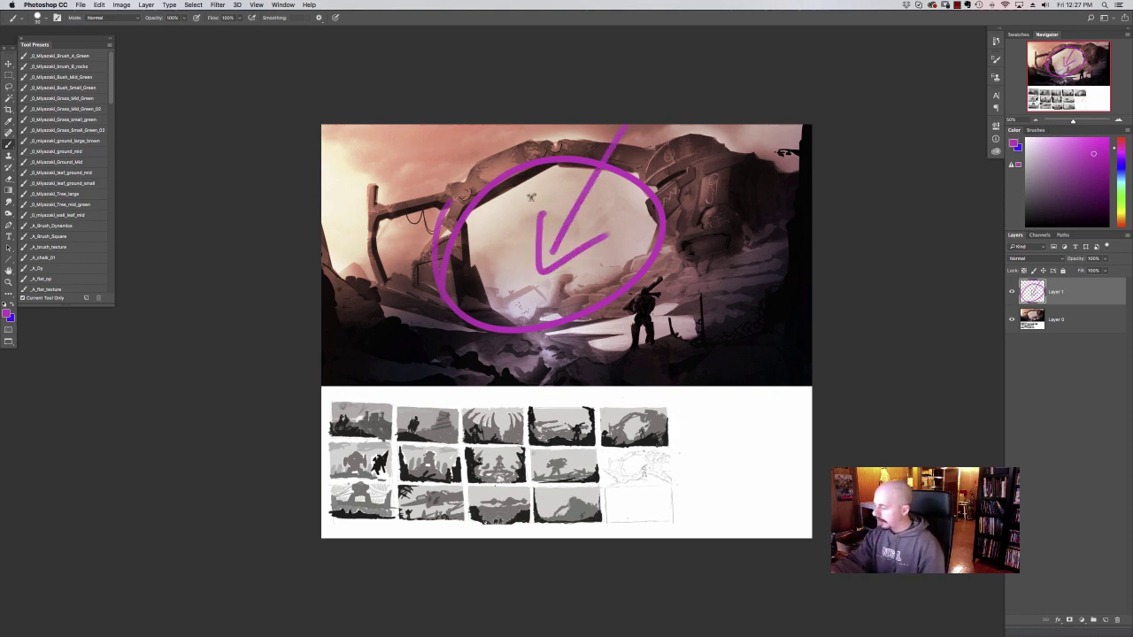
{"action": "mouse_move", "coordinate": [478, 234]}
{"action": "left_mouse_down"}
{"action": "mouse_move", "coordinate": [497, 291]}
{"action": "mouse_move", "coordinate": [536, 222]}
{"action": "mouse_move", "coordinate": [659, 223]}
{"action": "left_mouse_up"}
{"action": "key", "text": "super+comma"}
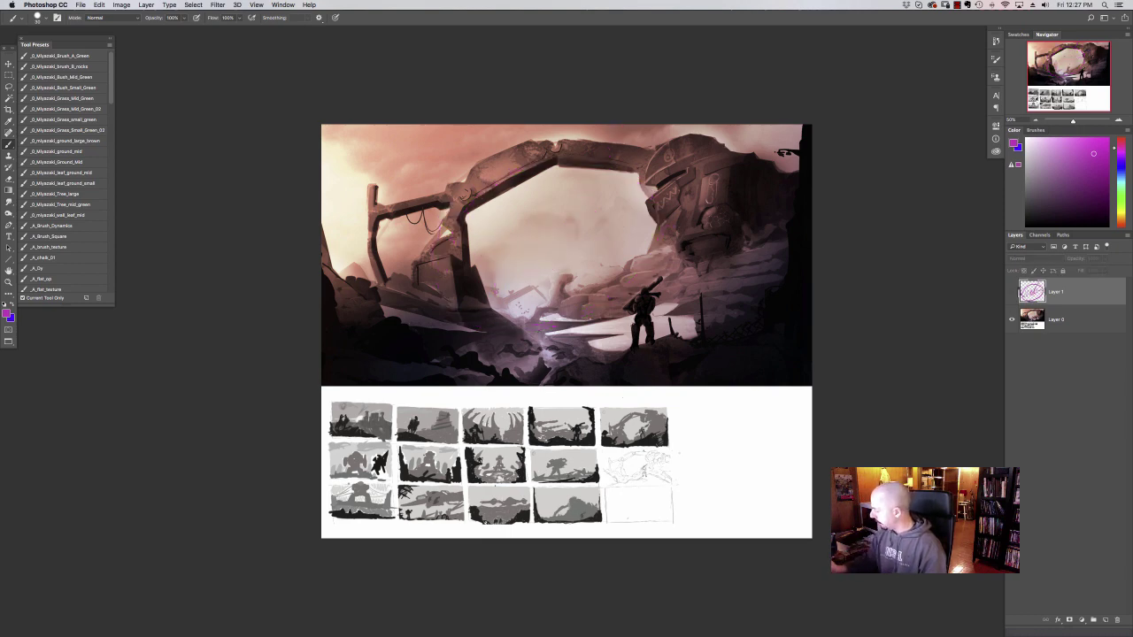
On new Layer 2, paint a dark spider-like creature behind the arch in sampled colours
{"action": "left_click", "coordinate": [1106, 622]}
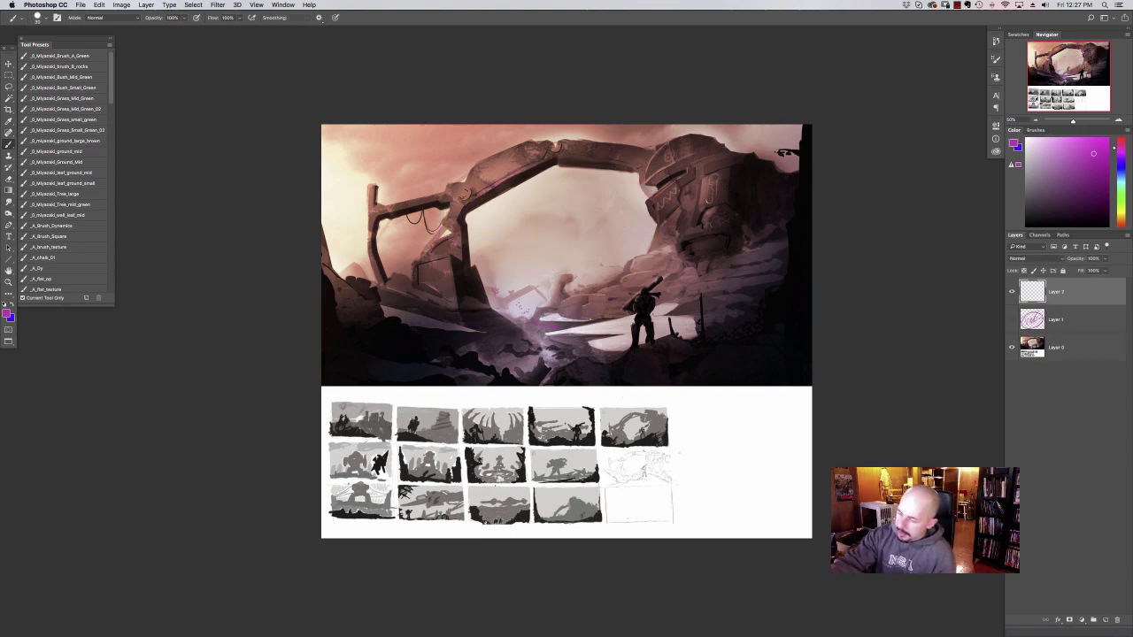
{"action": "left_click", "coordinate": [9, 87]}
{"action": "left_click", "coordinate": [9, 144]}
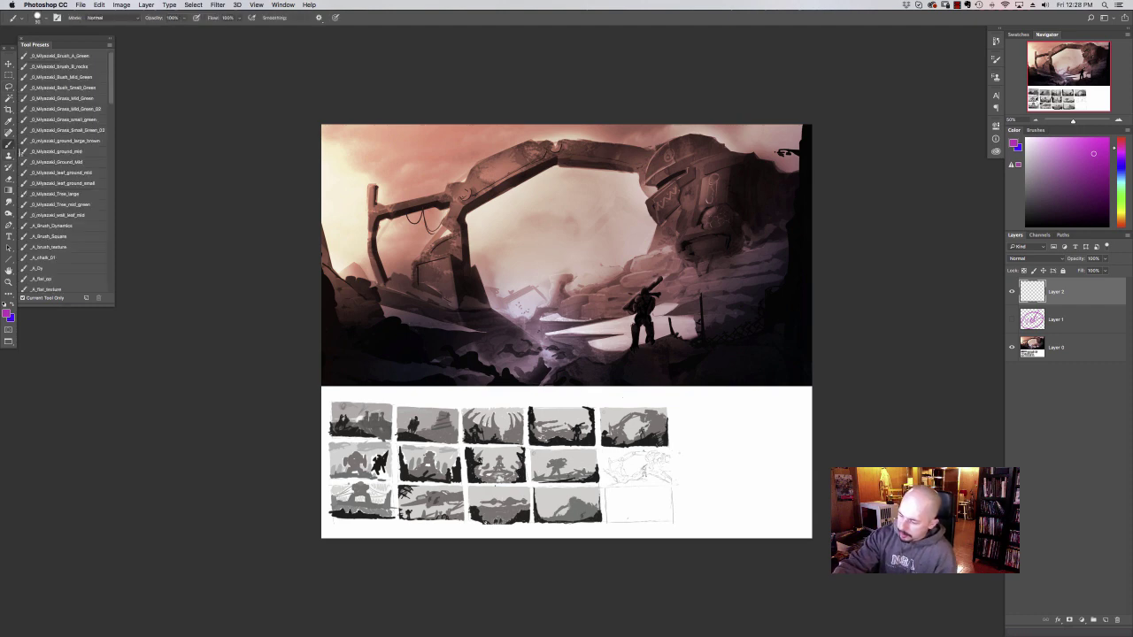
{"action": "left_click", "coordinate": [573, 297], "text": "alt"}
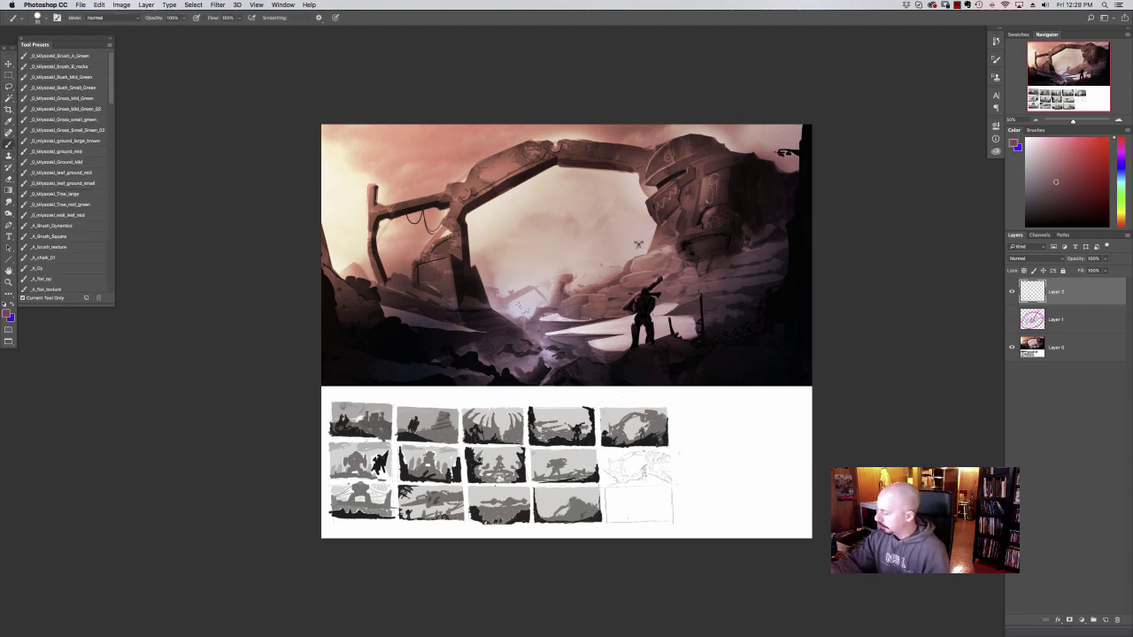
{"action": "left_click", "coordinate": [543, 308], "text": "alt"}
{"action": "mouse_move", "coordinate": [629, 207]}
{"action": "left_mouse_down"}
{"action": "mouse_move", "coordinate": [599, 244]}
{"action": "mouse_move", "coordinate": [627, 212]}
{"action": "mouse_move", "coordinate": [649, 237]}
{"action": "mouse_move", "coordinate": [608, 248]}
{"action": "mouse_move", "coordinate": [634, 267]}
{"action": "left_mouse_up"}
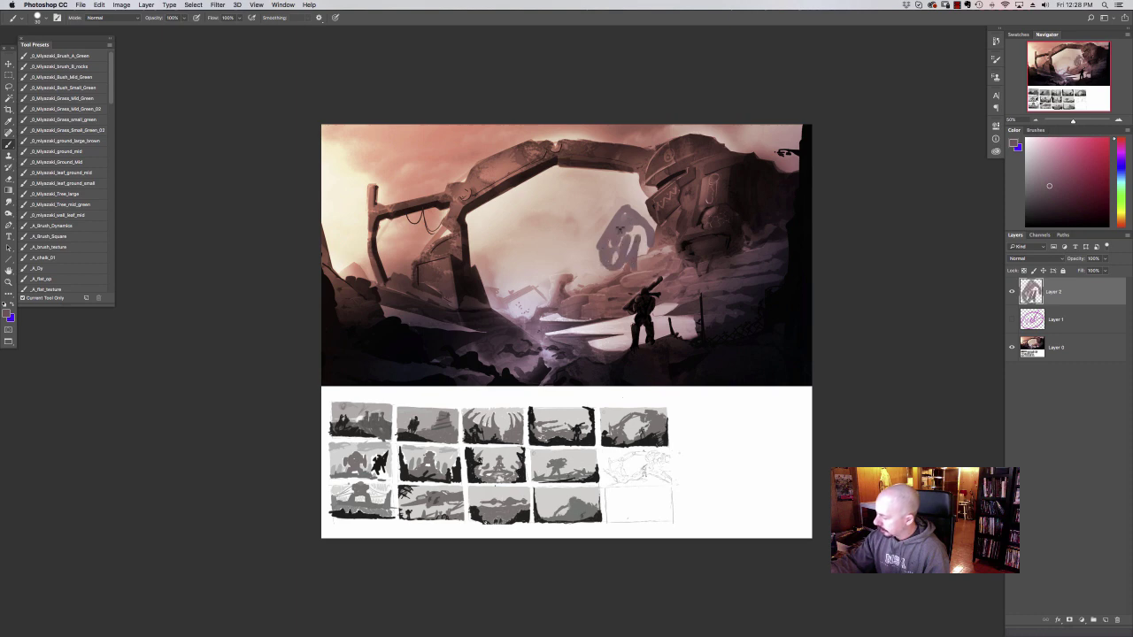
{"action": "mouse_move", "coordinate": [607, 232]}
{"action": "left_mouse_down"}
{"action": "mouse_move", "coordinate": [584, 207]}
{"action": "mouse_move", "coordinate": [573, 241]}
{"action": "mouse_move", "coordinate": [563, 214]}
{"action": "mouse_move", "coordinate": [524, 245]}
{"action": "mouse_move", "coordinate": [499, 297]}
{"action": "left_mouse_up"}
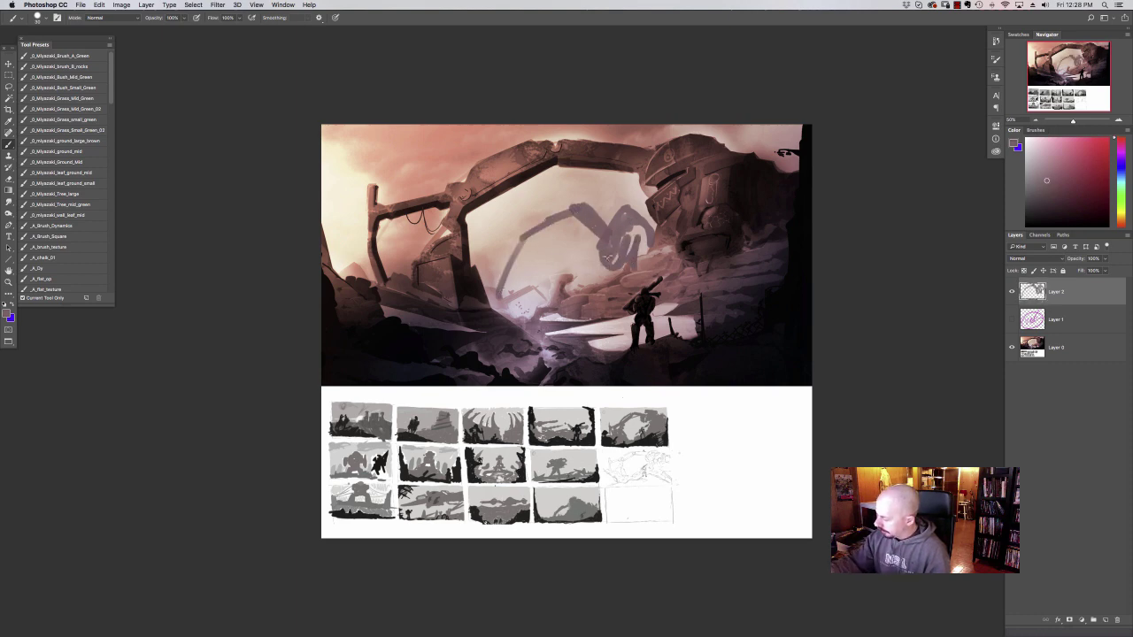
{"action": "mouse_move", "coordinate": [623, 225]}
{"action": "left_mouse_down"}
{"action": "mouse_move", "coordinate": [623, 237]}
{"action": "mouse_move", "coordinate": [617, 261]}
{"action": "mouse_move", "coordinate": [593, 277]}
{"action": "mouse_move", "coordinate": [577, 262]}
{"action": "mouse_move", "coordinate": [575, 286]}
{"action": "mouse_move", "coordinate": [570, 264]}
{"action": "mouse_move", "coordinate": [545, 291]}
{"action": "left_mouse_up"}
Paint near-black foreground framing: a thick top beam and a curved left frame, dropping extra struts
{"action": "left_click", "coordinate": [1057, 160]}
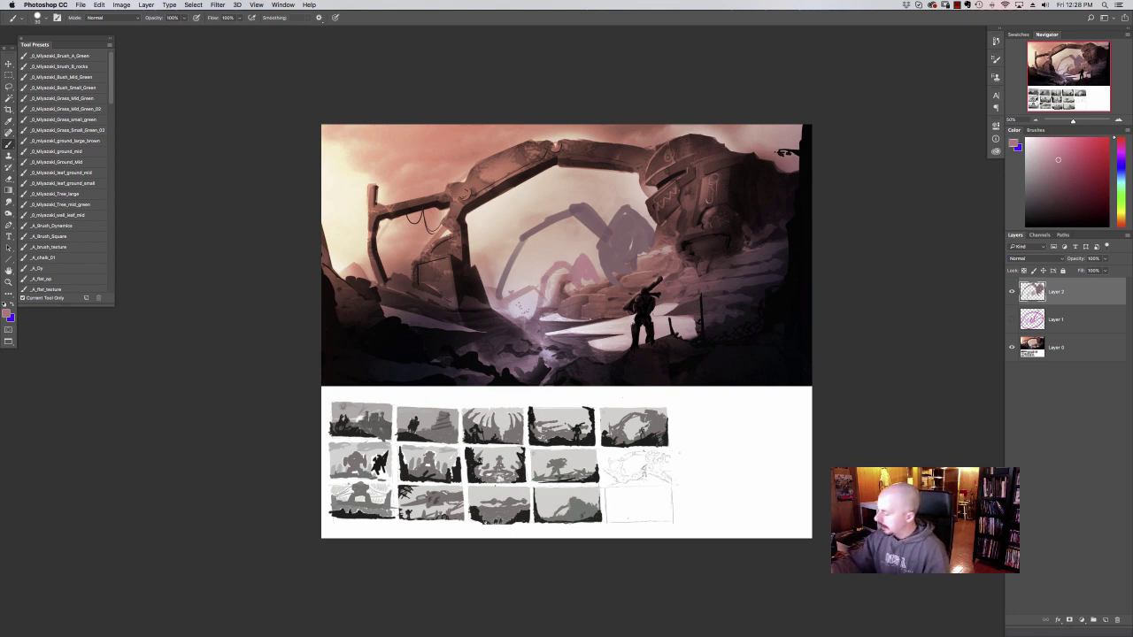
{"action": "left_click", "coordinate": [804, 197], "text": "alt"}
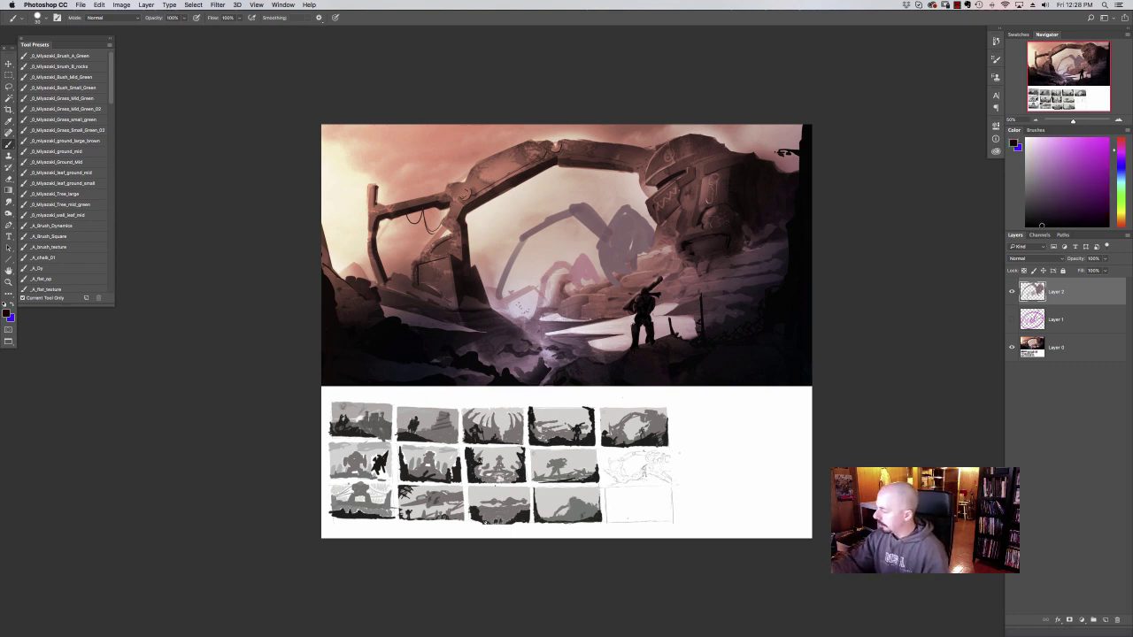
{"action": "right_click", "coordinate": [685, 191]}
{"action": "mouse_move", "coordinate": [553, 134]}
{"action": "left_mouse_down"}
{"action": "mouse_move", "coordinate": [702, 192]}
{"action": "mouse_move", "coordinate": [582, 133]}
{"action": "mouse_move", "coordinate": [714, 178]}
{"action": "mouse_move", "coordinate": [603, 131]}
{"action": "mouse_move", "coordinate": [734, 170]}
{"action": "mouse_move", "coordinate": [600, 135]}
{"action": "mouse_move", "coordinate": [748, 221]}
{"action": "left_mouse_up"}
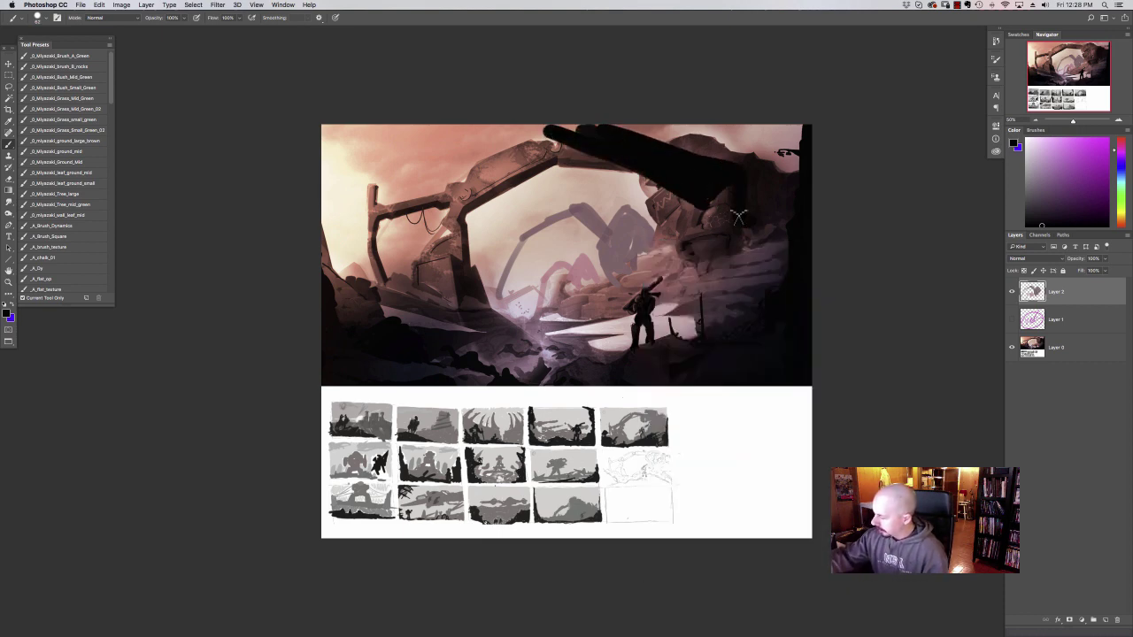
{"action": "mouse_move", "coordinate": [533, 104]}
{"action": "left_mouse_down"}
{"action": "mouse_move", "coordinate": [422, 232]}
{"action": "mouse_move", "coordinate": [394, 294]}
{"action": "left_mouse_up"}
{"action": "mouse_move", "coordinate": [495, 125]}
{"action": "left_mouse_down"}
{"action": "mouse_move", "coordinate": [388, 289]}
{"action": "mouse_move", "coordinate": [527, 146]}
{"action": "left_mouse_up"}
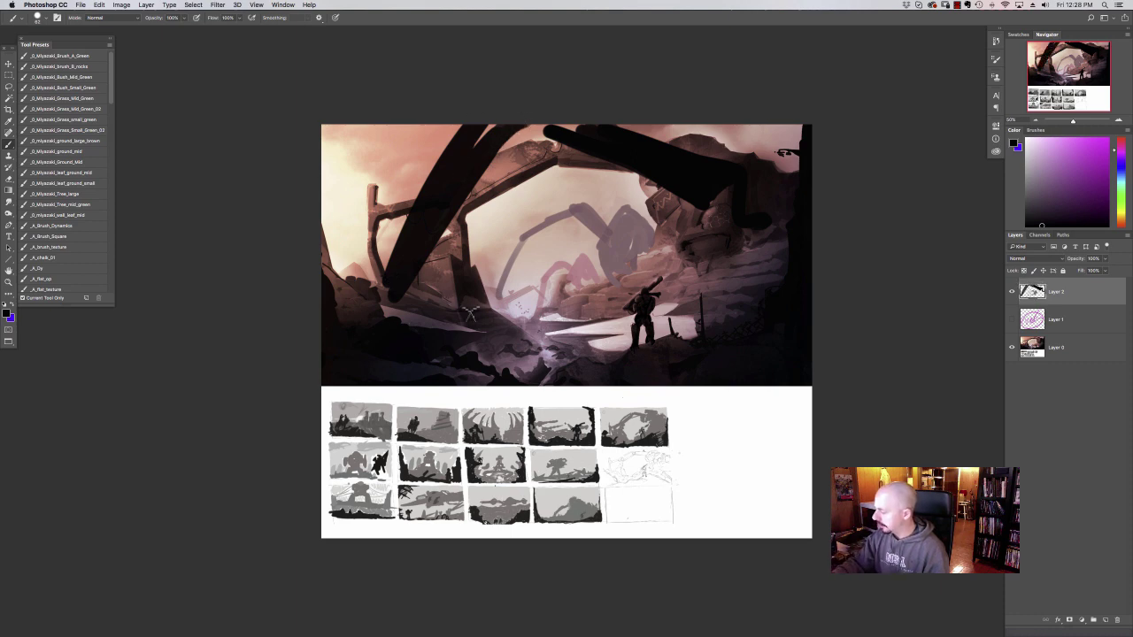
{"action": "key", "text": "super+z"}
{"action": "key", "text": "alt+super+z"}
{"action": "key", "text": "alt+super+z"}
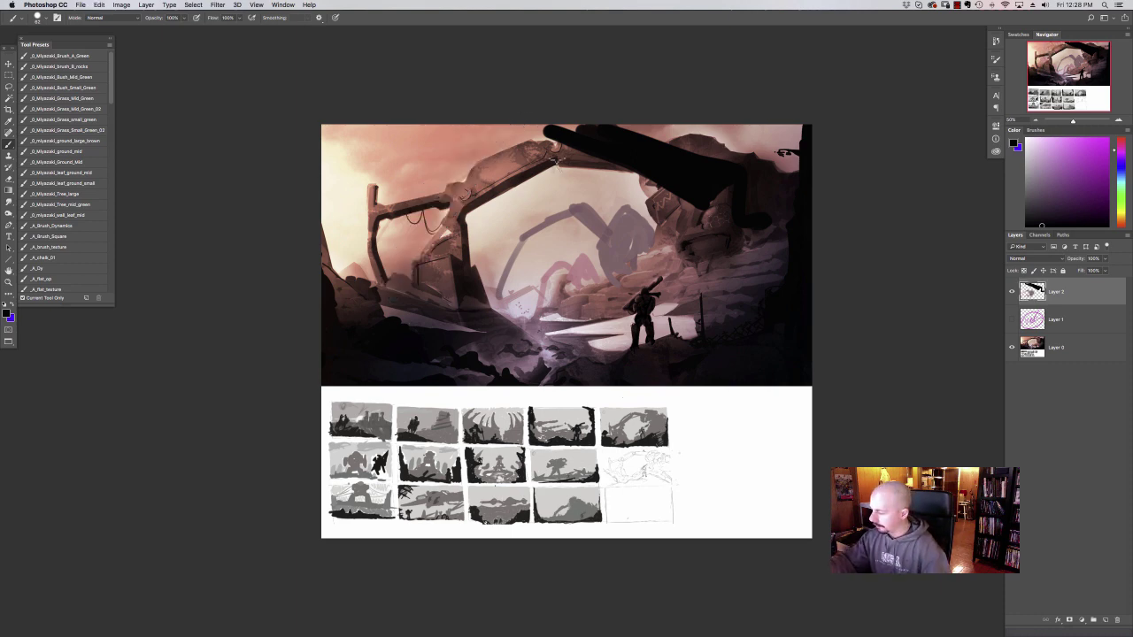
{"action": "mouse_move", "coordinate": [455, 125]}
{"action": "left_mouse_down"}
{"action": "mouse_move", "coordinate": [491, 114]}
{"action": "mouse_move", "coordinate": [418, 185]}
{"action": "mouse_move", "coordinate": [457, 142]}
{"action": "mouse_move", "coordinate": [383, 255]}
{"action": "mouse_move", "coordinate": [393, 354]}
{"action": "mouse_move", "coordinate": [431, 325]}
{"action": "mouse_move", "coordinate": [379, 289]}
{"action": "mouse_move", "coordinate": [438, 353]}
{"action": "mouse_move", "coordinate": [384, 286]}
{"action": "mouse_move", "coordinate": [377, 307]}
{"action": "mouse_move", "coordinate": [341, 306]}
{"action": "mouse_move", "coordinate": [410, 359]}
{"action": "mouse_move", "coordinate": [390, 266]}
{"action": "left_mouse_up"}
{"action": "left_click", "coordinate": [433, 327], "text": "alt"}
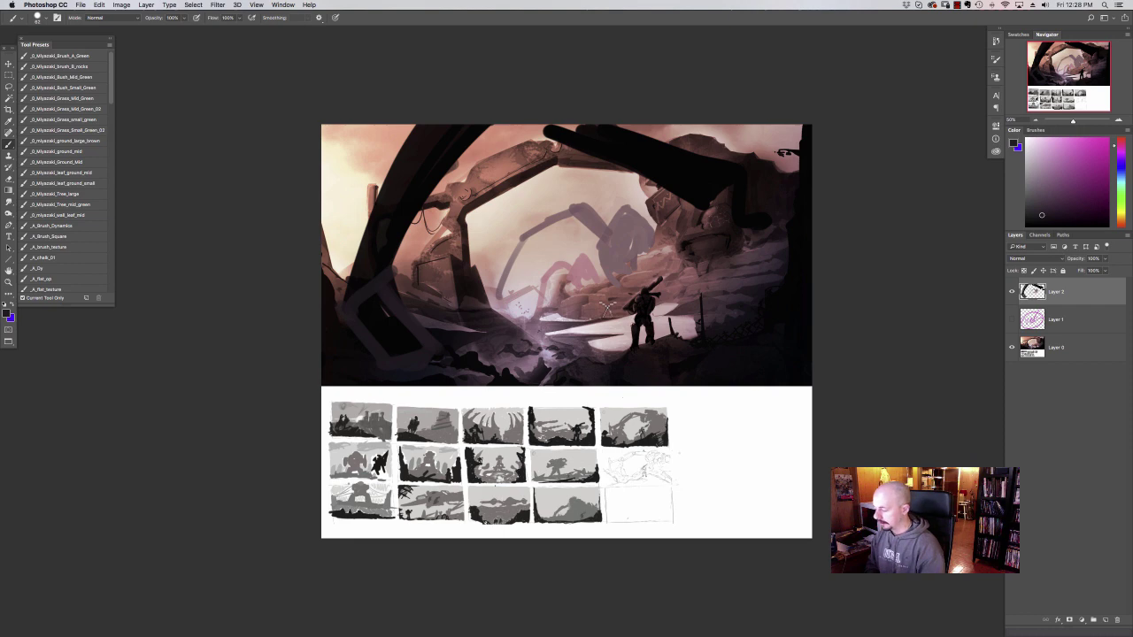
Leave full screen and zoom the ruined-arch image back out
{"action": "key", "text": "f"}
{"action": "key", "text": "f"}
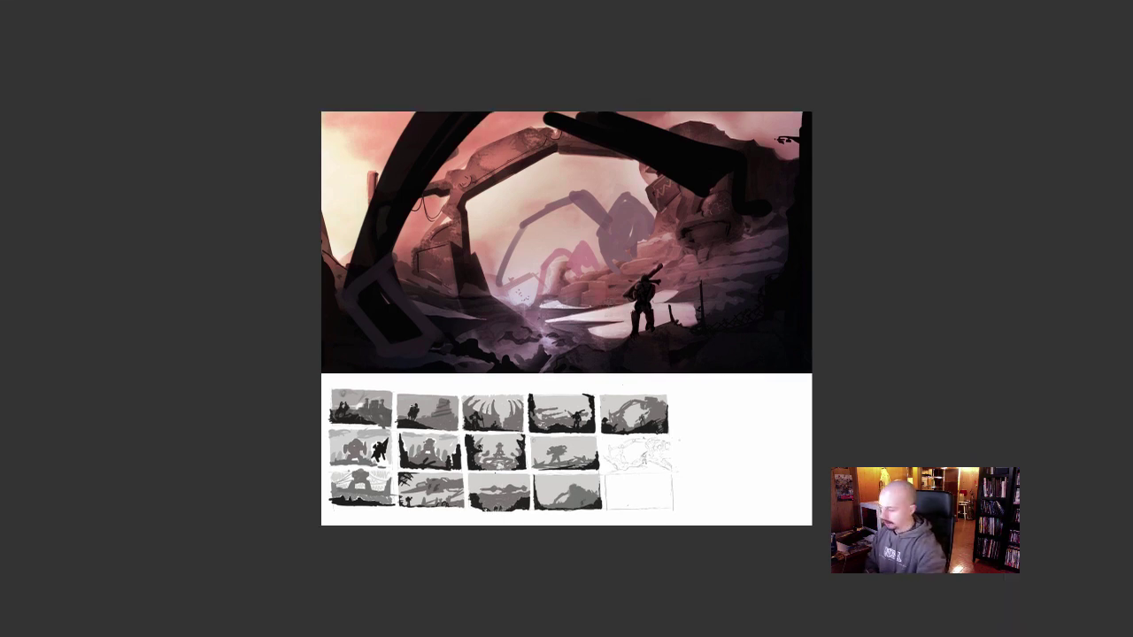
{"action": "key", "text": "f"}
{"action": "key", "text": "super+minus"}
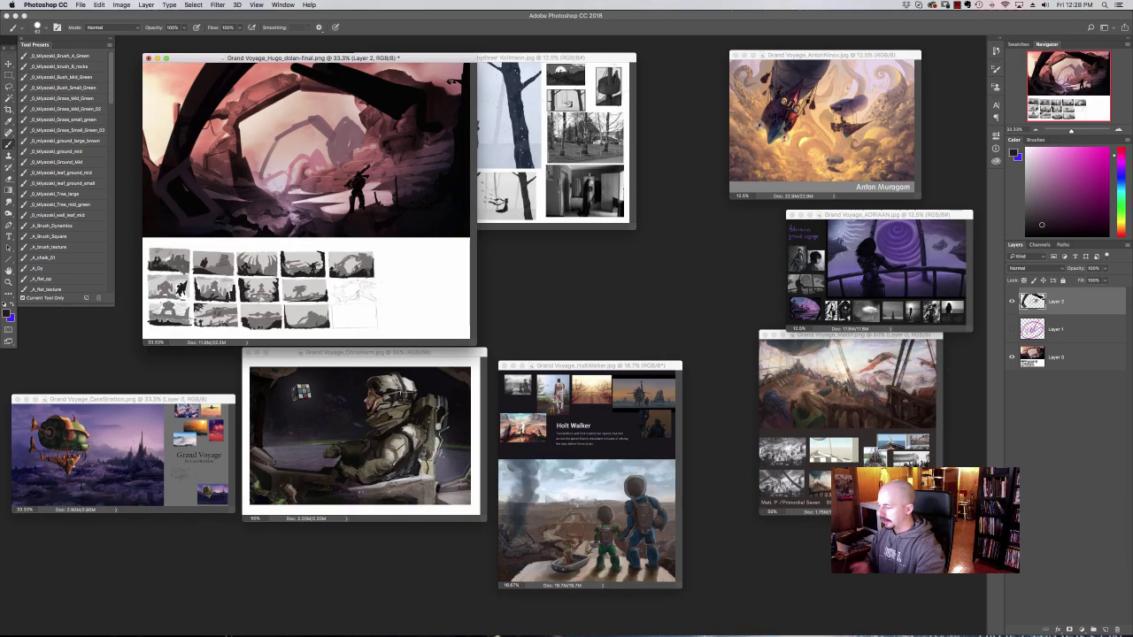
{"action": "key", "text": "super+minus"}
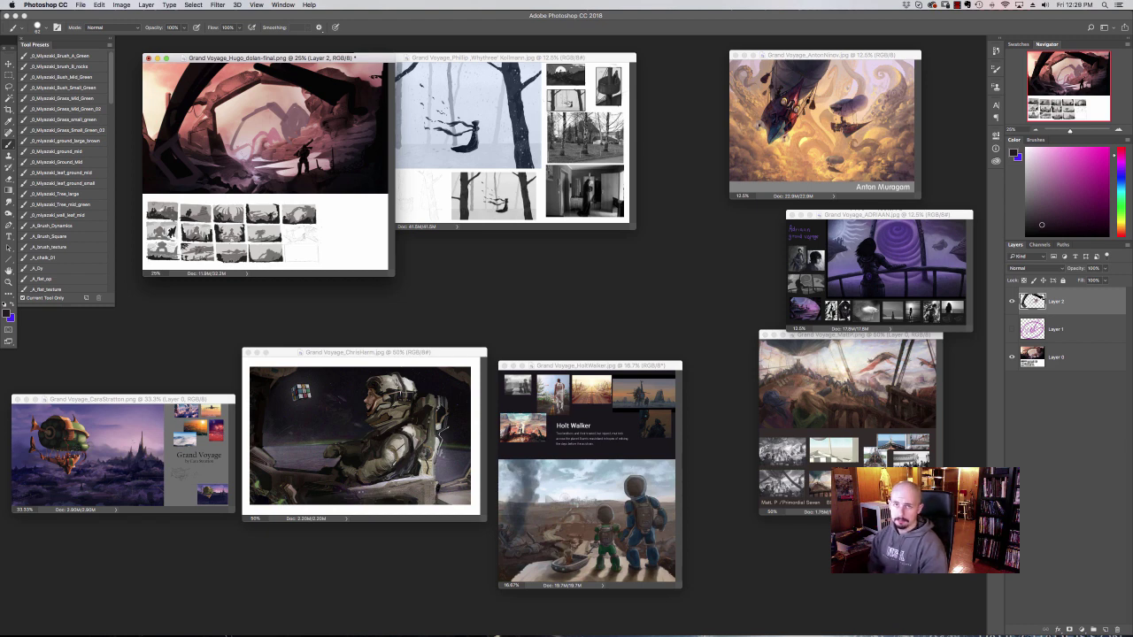
Bring the winter forest submission forward, centre it and zoom it to 25%
{"action": "key", "text": "ctrl+Tab"}
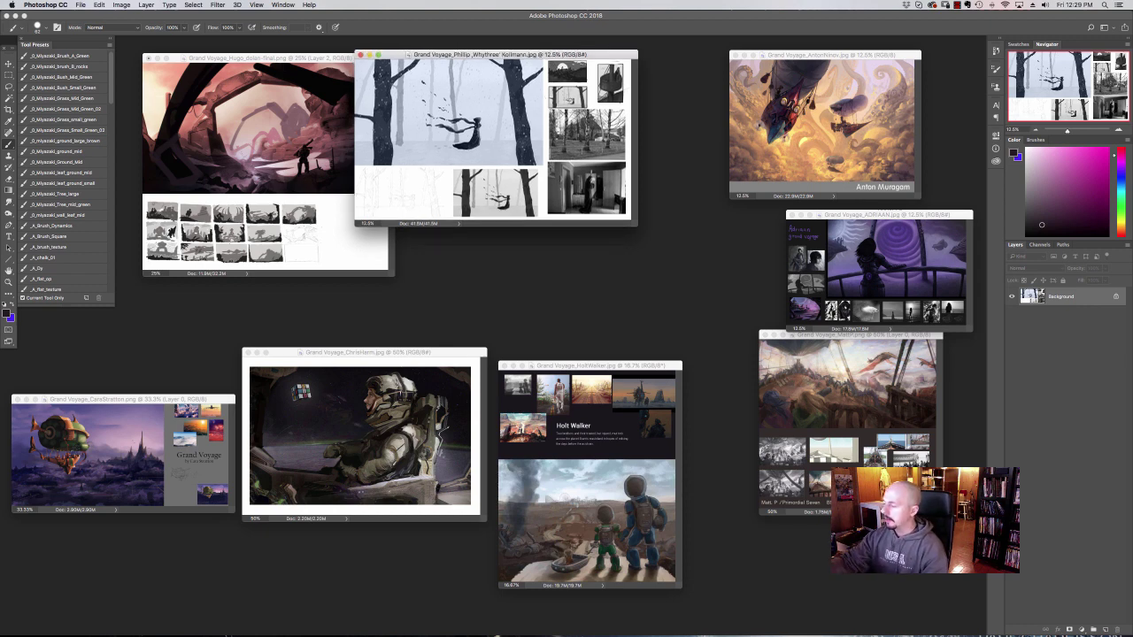
{"action": "left_click_drag", "start_coordinate": [496, 57], "coordinate": [460, 192]}
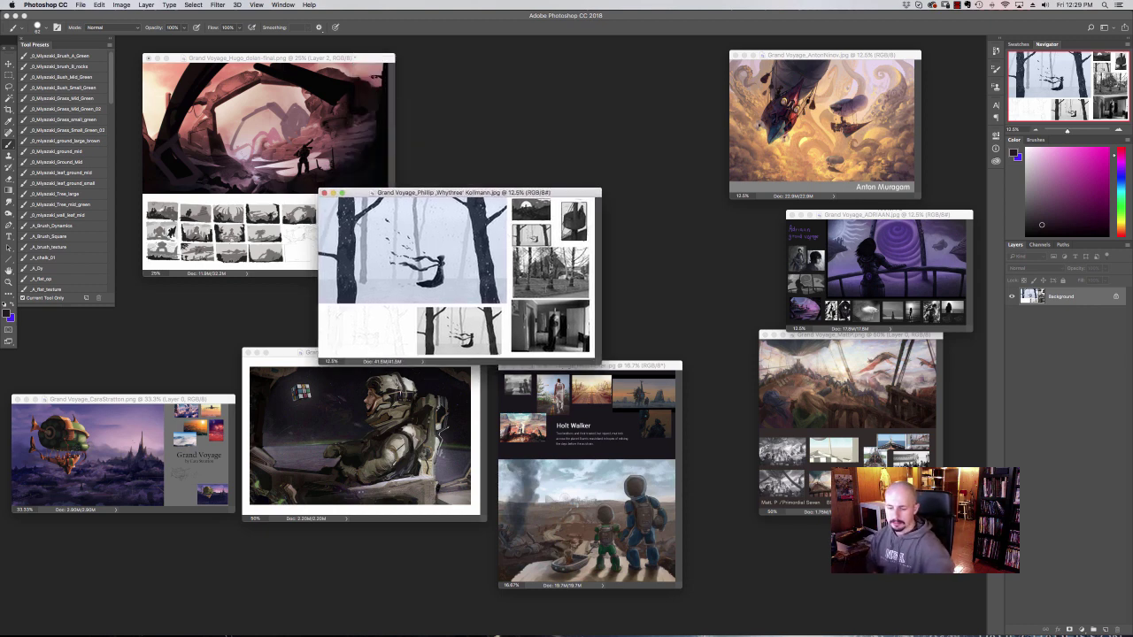
{"action": "key", "text": "super+plus"}
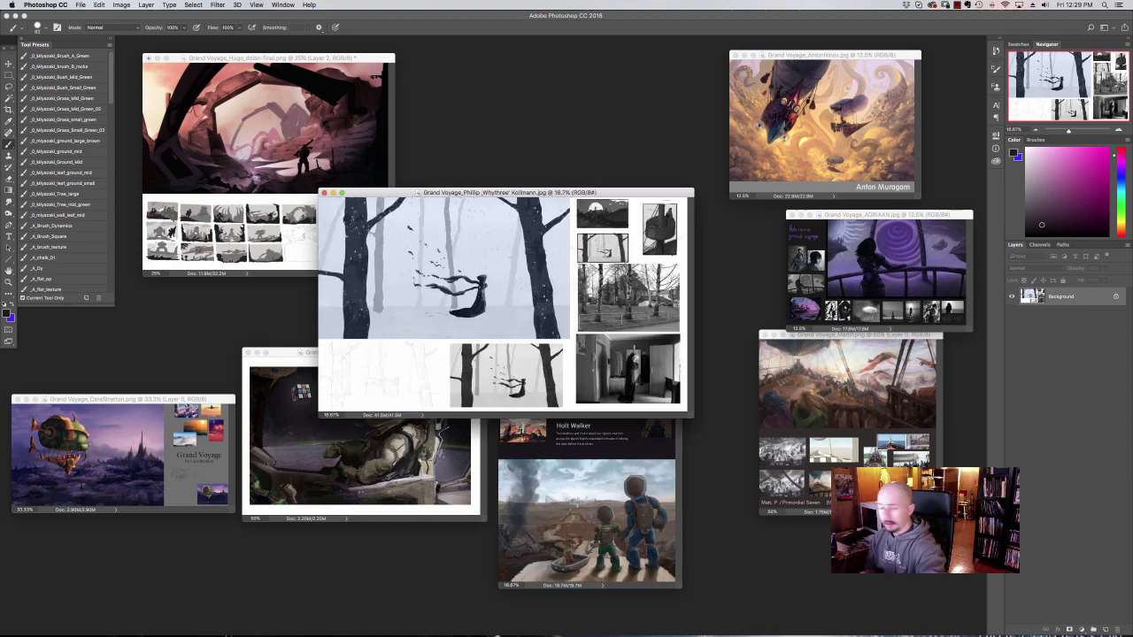
{"action": "key", "text": "super+plus"}
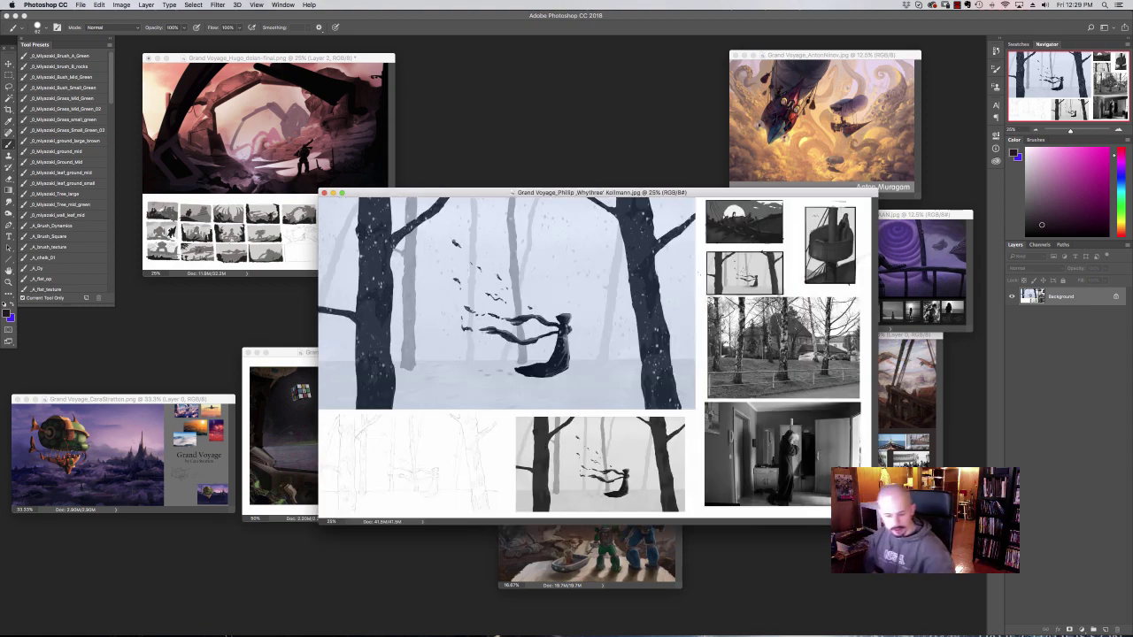
Show the forest concept alone full screen, check the whole board, then zoom back to 33.33%
{"action": "key", "text": "f"}
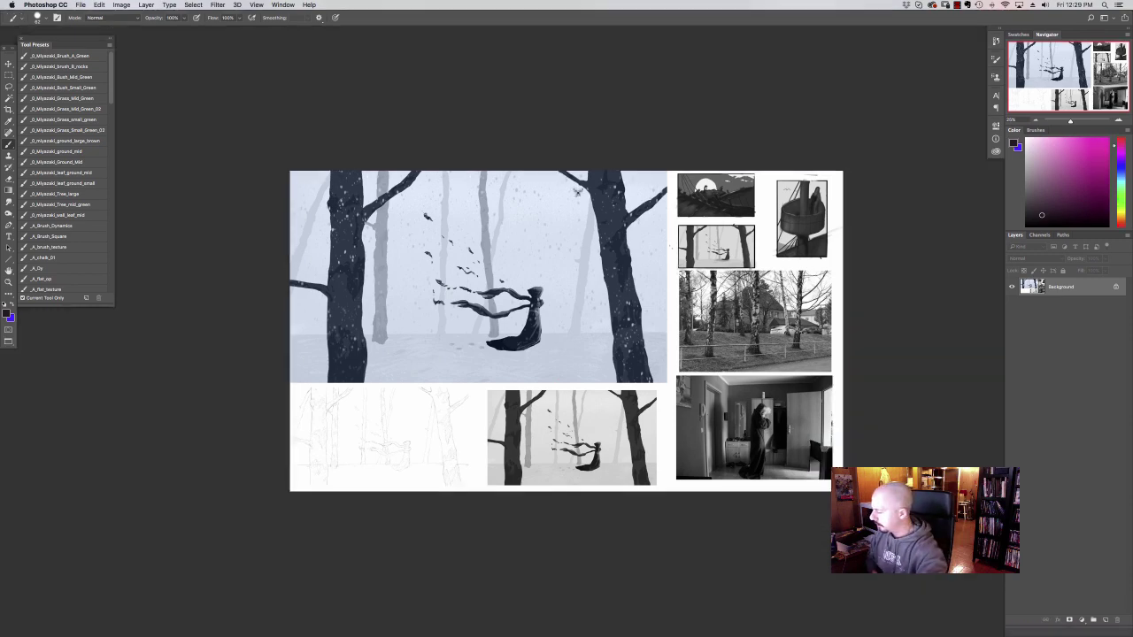
{"action": "key", "text": "super+plus"}
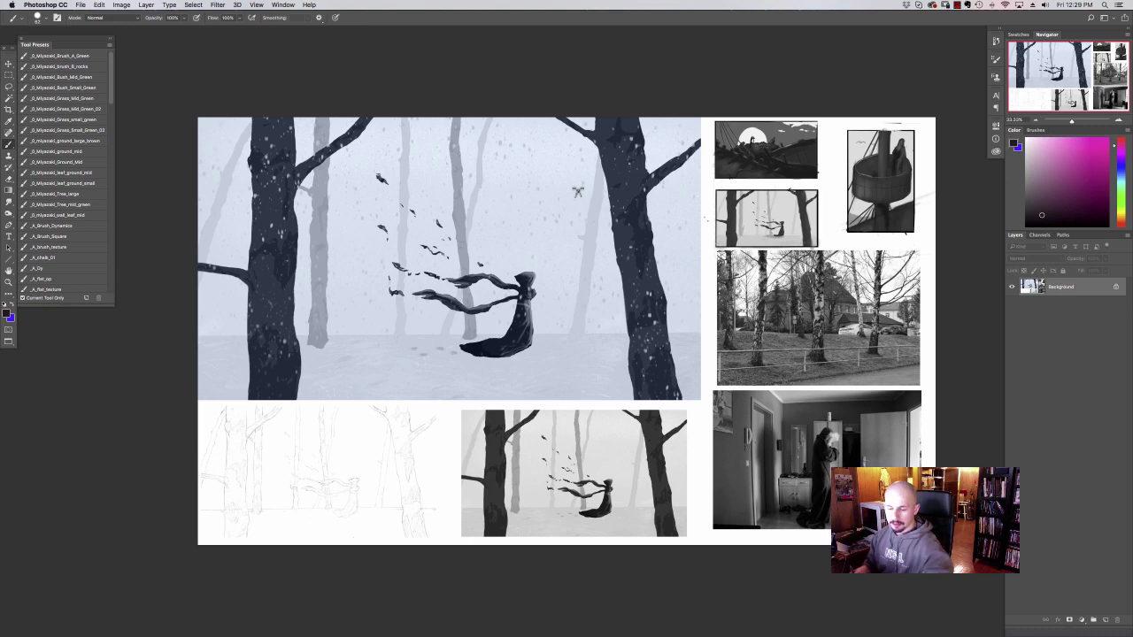
{"action": "key", "text": "super+minus"}
{"action": "key", "text": "super+minus"}
{"action": "key", "text": "super+minus"}
{"action": "key", "text": "super+minus"}
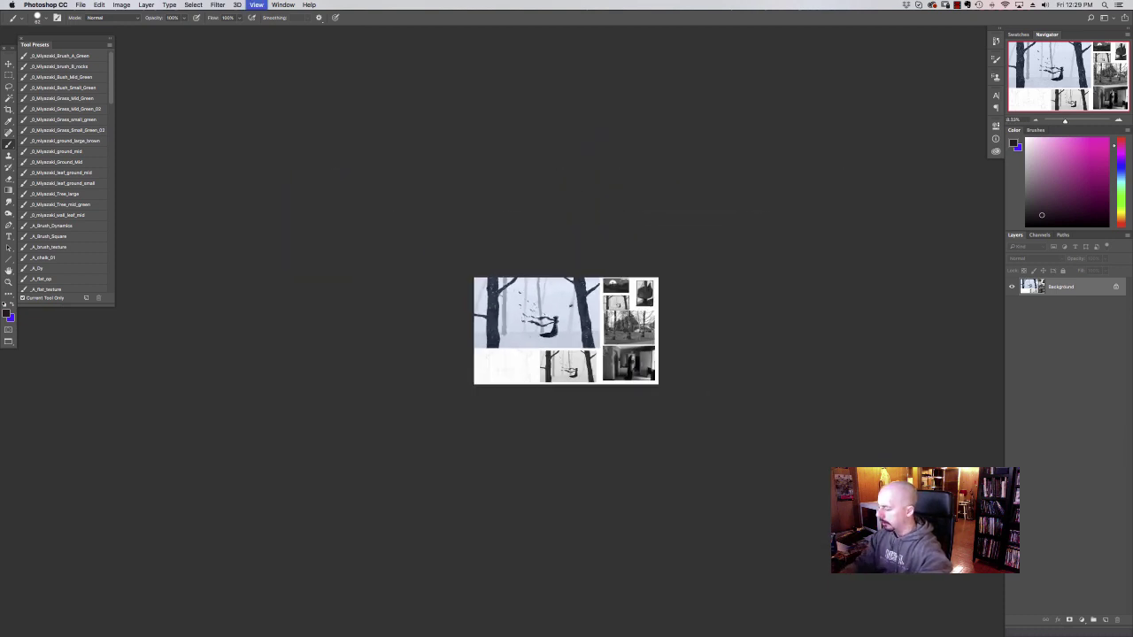
{"action": "key", "text": "super+plus"}
{"action": "key", "text": "super+plus"}
{"action": "key", "text": "super+plus"}
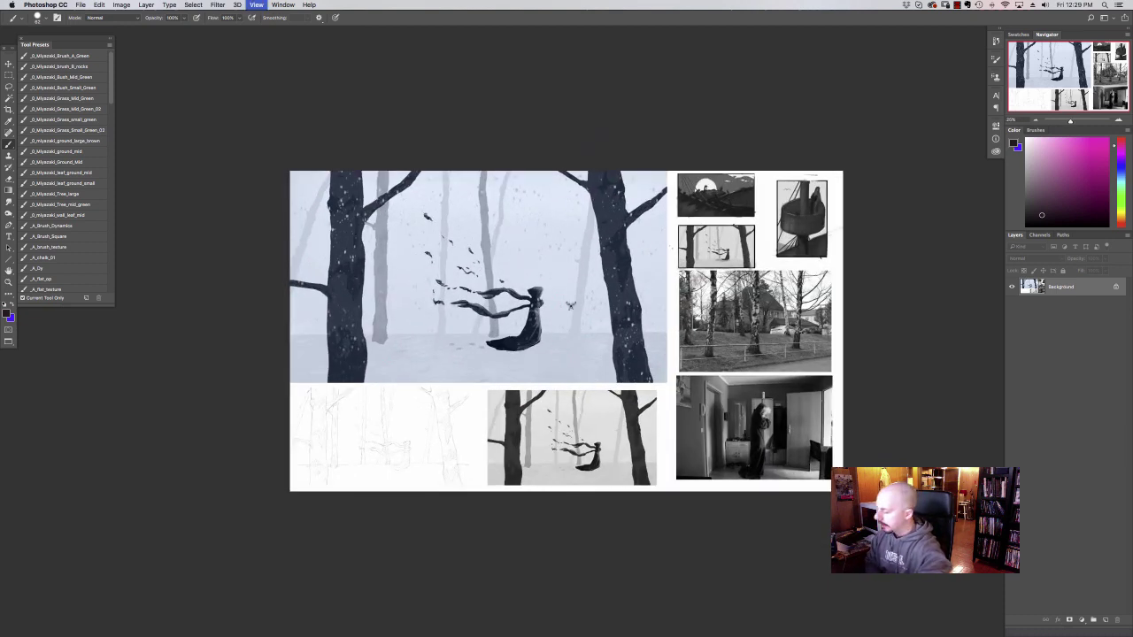
{"action": "key", "text": "super+plus"}
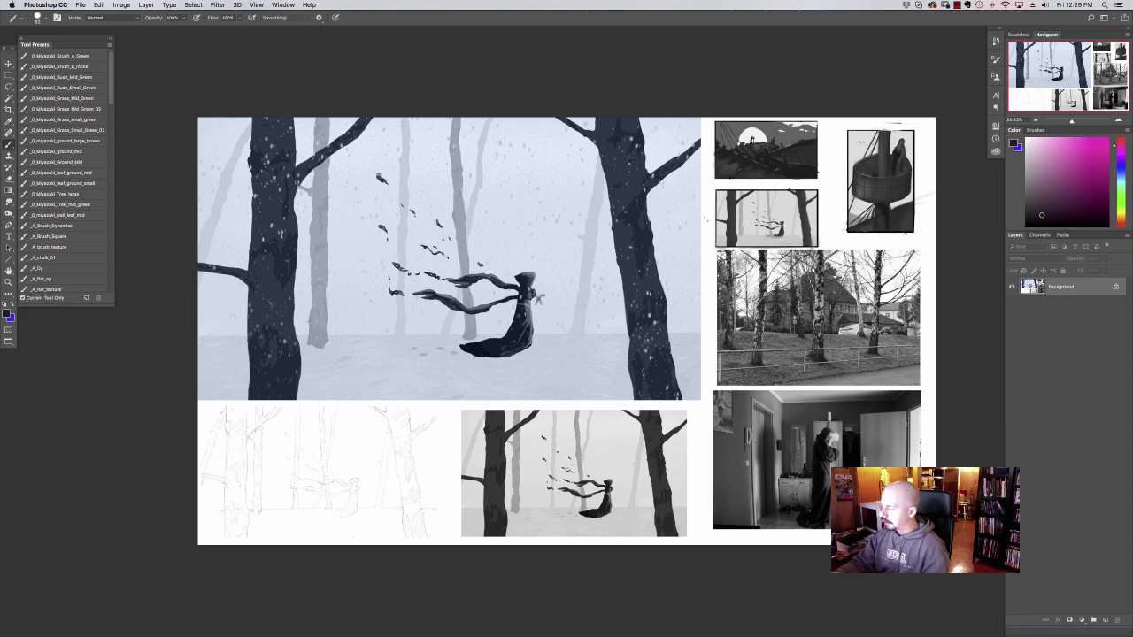
Paint thin pale branches on the right tree and a dark shadow along the ground
{"action": "right_click", "coordinate": [588, 265]}
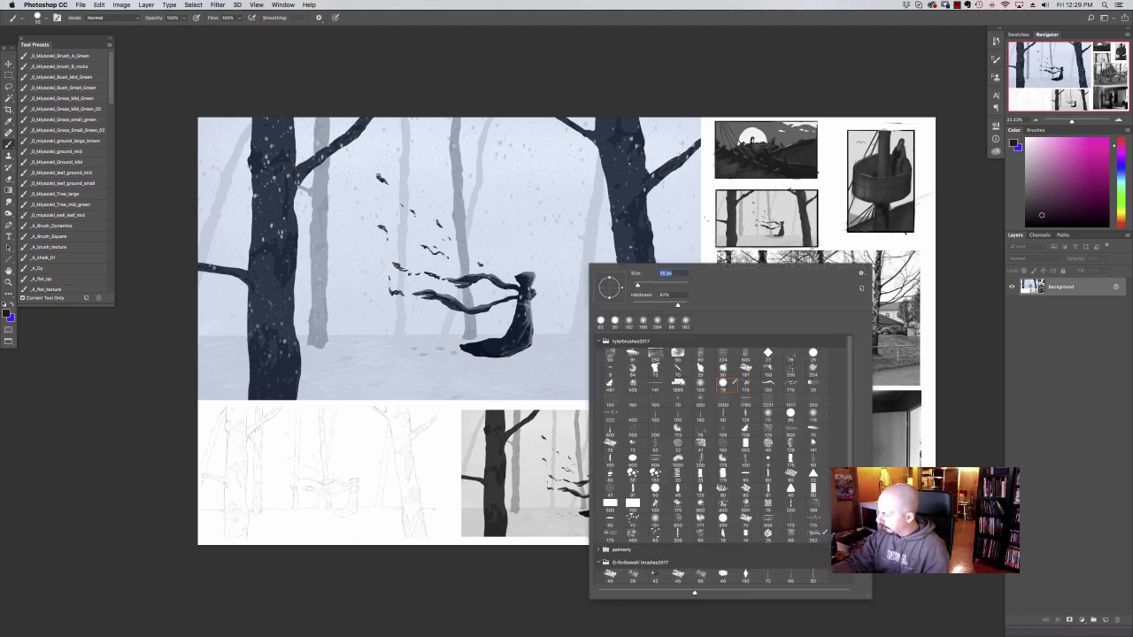
{"action": "key", "text": "Escape"}
{"action": "left_click", "coordinate": [653, 216], "text": "alt"}
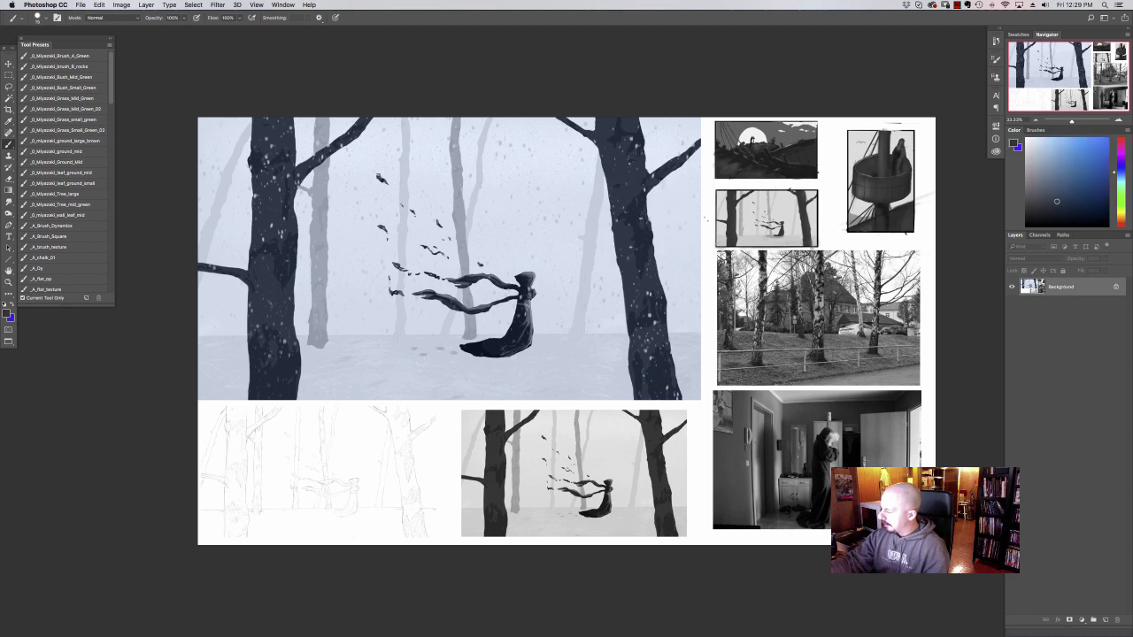
{"action": "mouse_move", "coordinate": [652, 225]}
{"action": "left_mouse_down"}
{"action": "mouse_move", "coordinate": [670, 212]}
{"action": "mouse_move", "coordinate": [537, 172]}
{"action": "left_mouse_up"}
{"action": "left_click_drag", "start_coordinate": [645, 155], "coordinate": [664, 118]}
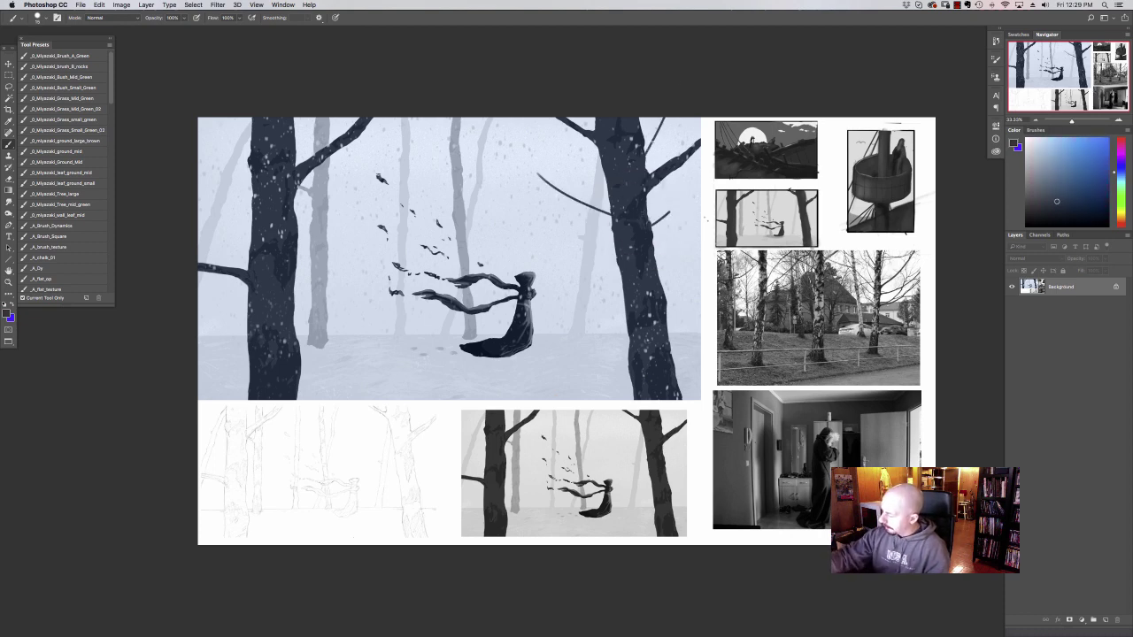
{"action": "left_click_drag", "start_coordinate": [606, 185], "coordinate": [543, 118]}
{"action": "left_click_drag", "start_coordinate": [678, 162], "coordinate": [646, 126]}
{"action": "left_click_drag", "start_coordinate": [685, 267], "coordinate": [657, 228]}
{"action": "left_click_drag", "start_coordinate": [624, 302], "coordinate": [577, 277]}
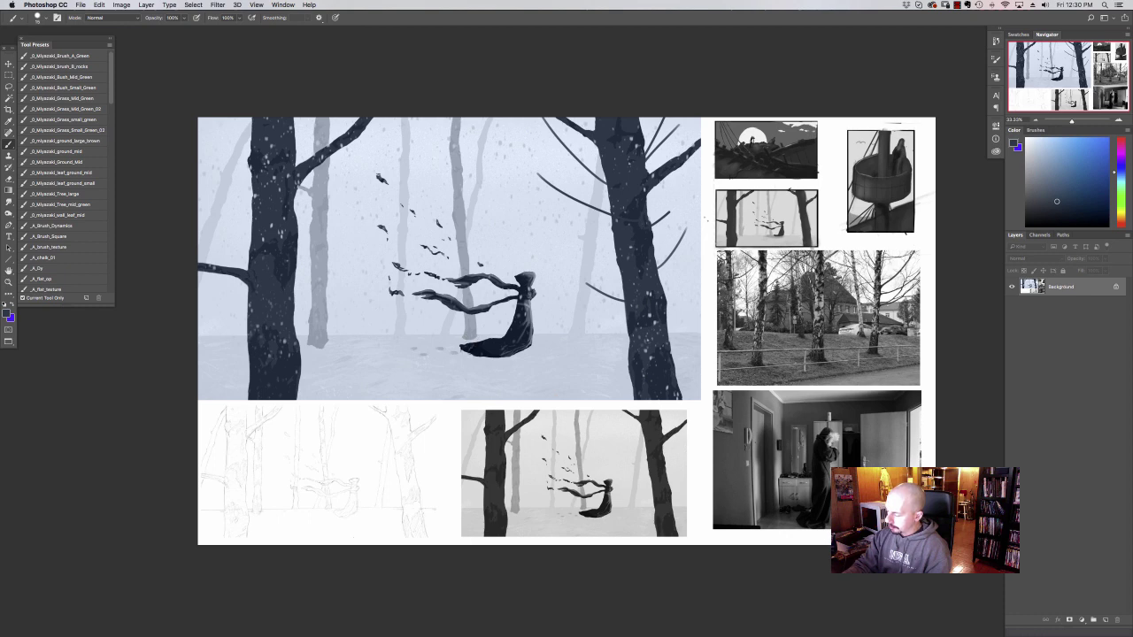
{"action": "left_click", "coordinate": [449, 351], "text": "alt"}
{"action": "left_click", "coordinate": [466, 300], "text": "alt"}
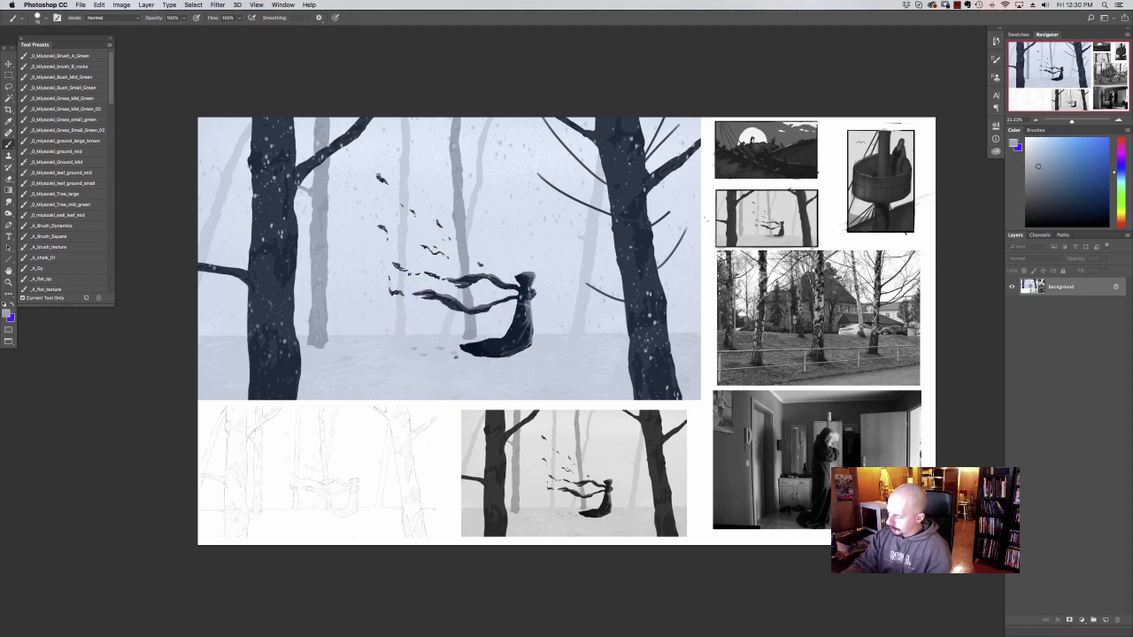
{"action": "left_click_drag", "start_coordinate": [455, 351], "coordinate": [334, 359]}
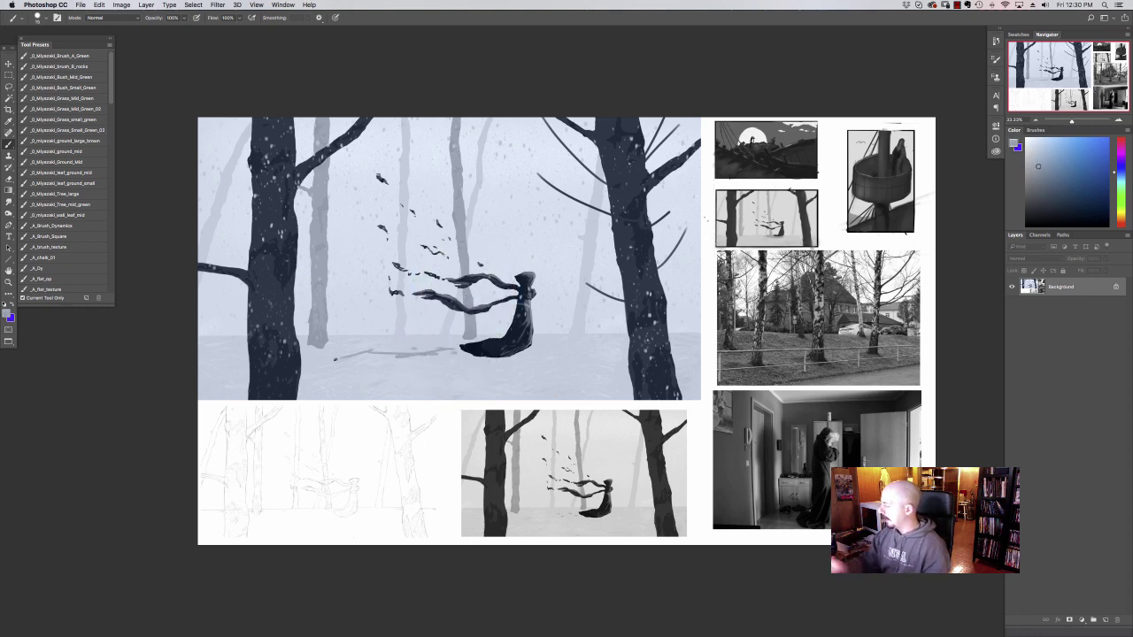
Sweep magenta flow lines across the snowy ground toward the trees and left edge
{"action": "left_click", "coordinate": [1015, 165]}
{"action": "left_click_drag", "start_coordinate": [455, 384], "coordinate": [644, 351]}
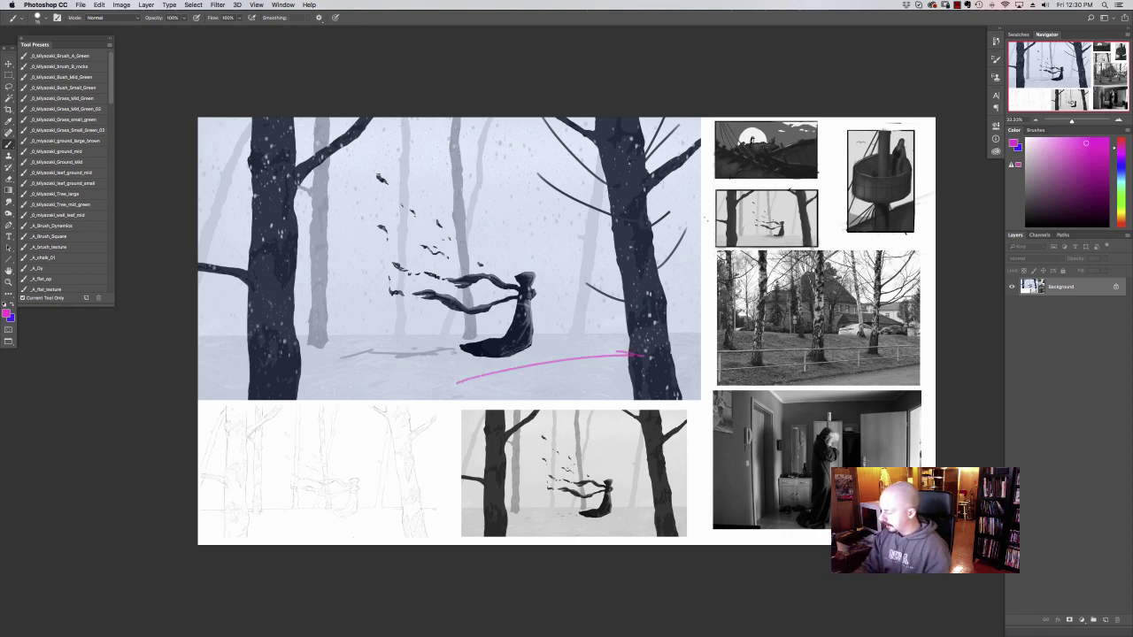
{"action": "mouse_move", "coordinate": [406, 399]}
{"action": "left_mouse_down"}
{"action": "mouse_move", "coordinate": [616, 350]}
{"action": "mouse_move", "coordinate": [720, 344]}
{"action": "left_mouse_up"}
{"action": "mouse_move", "coordinate": [637, 345]}
{"action": "left_mouse_down"}
{"action": "mouse_move", "coordinate": [556, 354]}
{"action": "mouse_move", "coordinate": [396, 400]}
{"action": "left_mouse_up"}
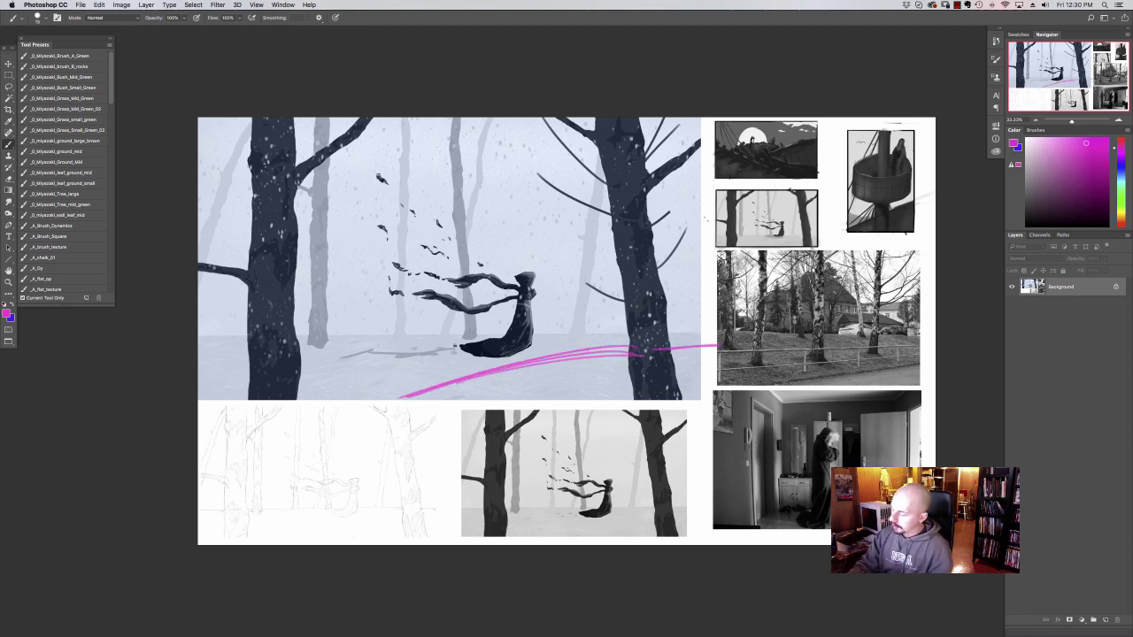
{"action": "left_click_drag", "start_coordinate": [299, 338], "coordinate": [373, 351]}
{"action": "left_click_drag", "start_coordinate": [237, 334], "coordinate": [182, 347]}
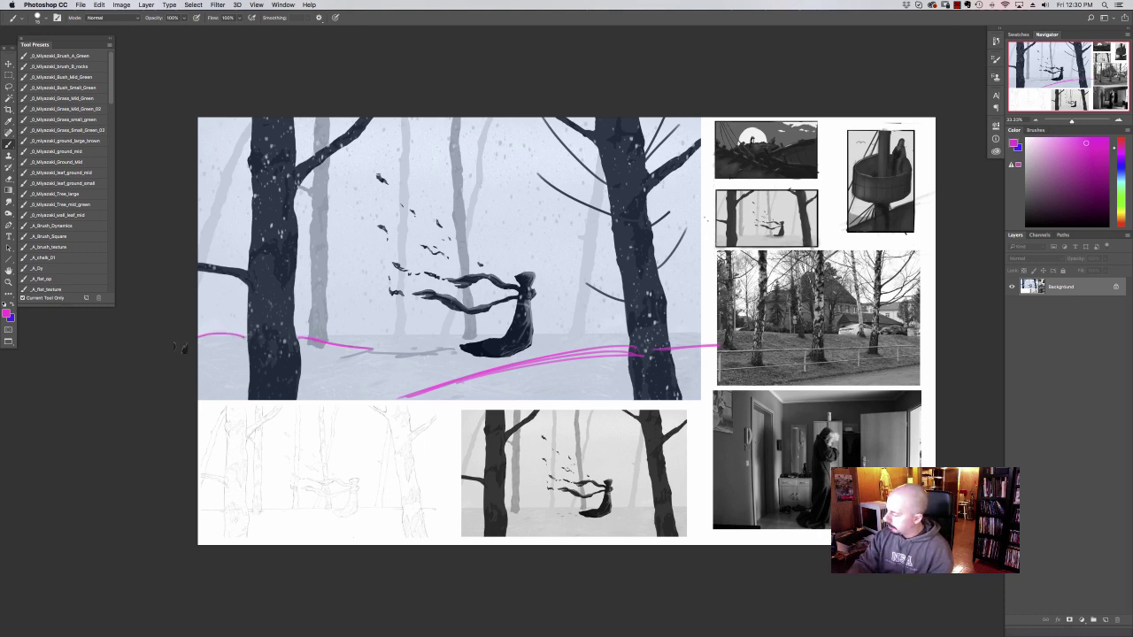
Paint dark grass tufts on the ground, including near the figure's shadow
{"action": "left_click", "coordinate": [641, 331], "text": "alt"}
{"action": "left_click_drag", "start_coordinate": [604, 368], "coordinate": [611, 328]}
{"action": "mouse_move", "coordinate": [598, 363]}
{"action": "left_mouse_down"}
{"action": "mouse_move", "coordinate": [602, 331]}
{"action": "mouse_move", "coordinate": [584, 332]}
{"action": "left_mouse_up"}
{"action": "left_click_drag", "start_coordinate": [586, 361], "coordinate": [573, 349]}
{"action": "mouse_move", "coordinate": [497, 380]}
{"action": "left_mouse_down"}
{"action": "mouse_move", "coordinate": [495, 363]}
{"action": "mouse_move", "coordinate": [455, 367]}
{"action": "mouse_move", "coordinate": [441, 338]}
{"action": "mouse_move", "coordinate": [466, 327]}
{"action": "left_mouse_up"}
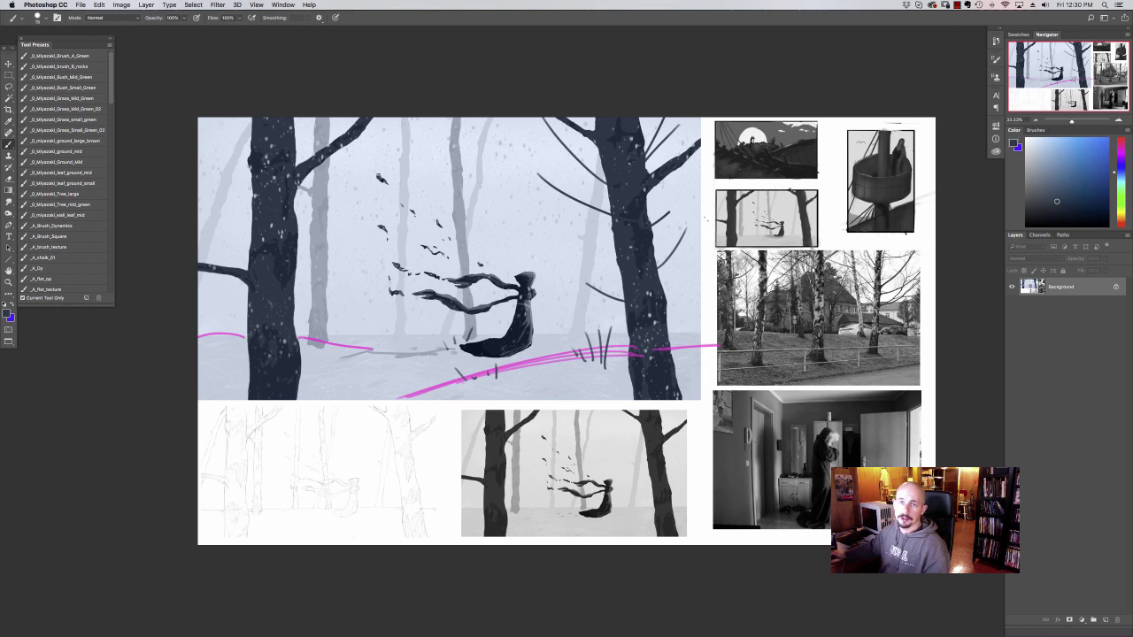
Hide the panels and switch to Chrome showing the Klaus snowy village reference
{"action": "key", "text": "Tab"}
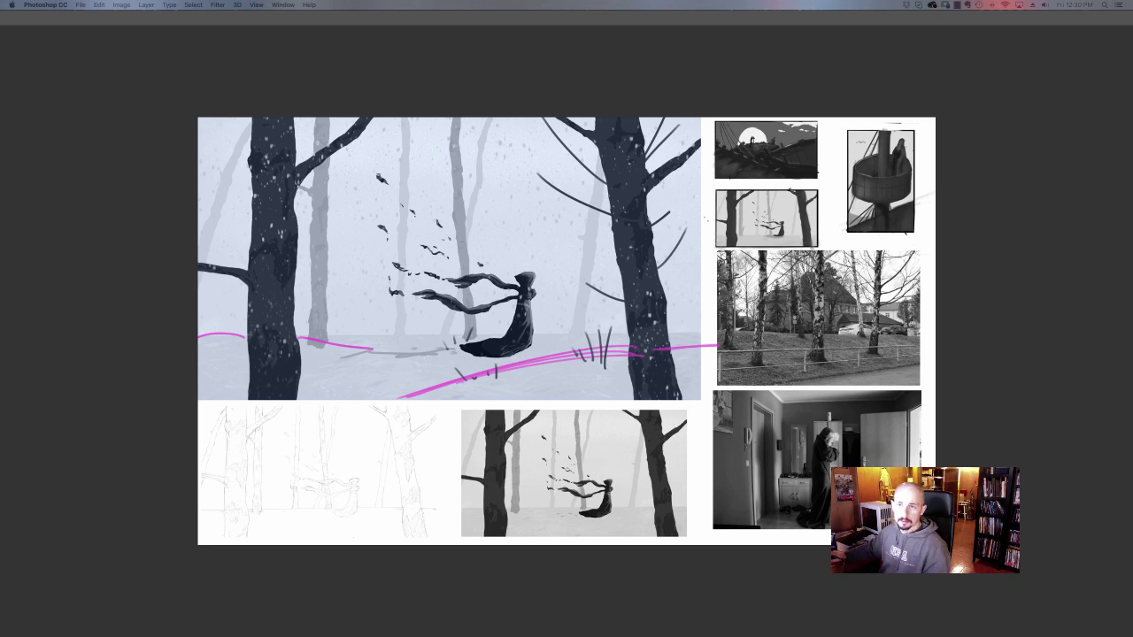
{"action": "key", "text": "super+Tab"}
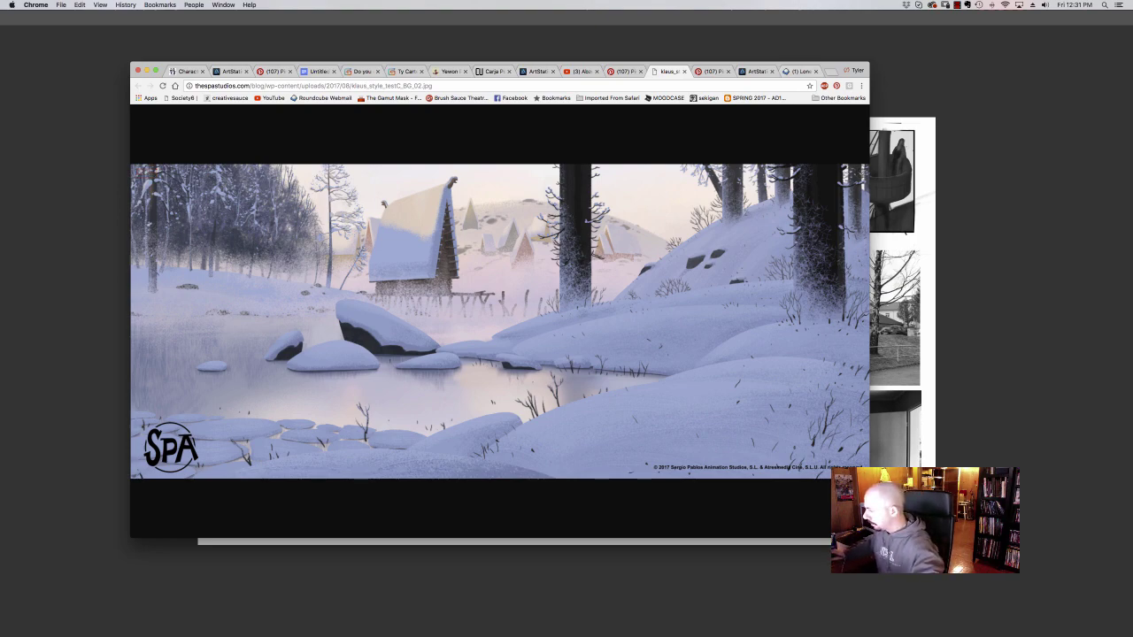
Close the Chrome reference window to return to Photoshop
{"action": "key", "text": "super+shift+w"}
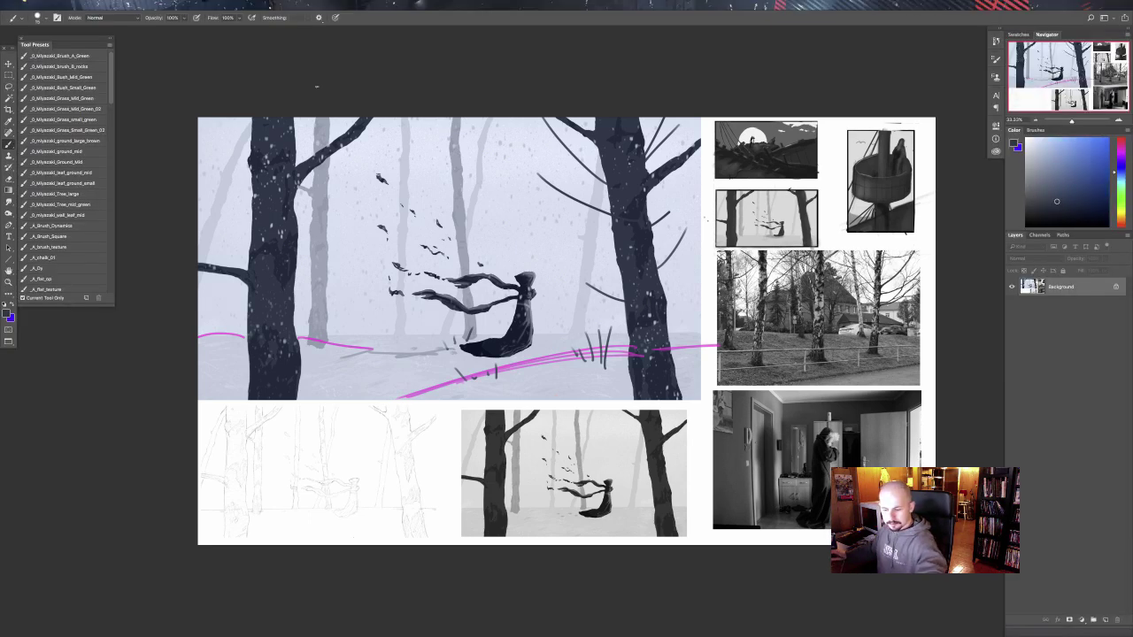
Leave full screen and zoom the forest concept back out among the submissions
{"action": "key", "text": "f"}
{"action": "key", "text": "f"}
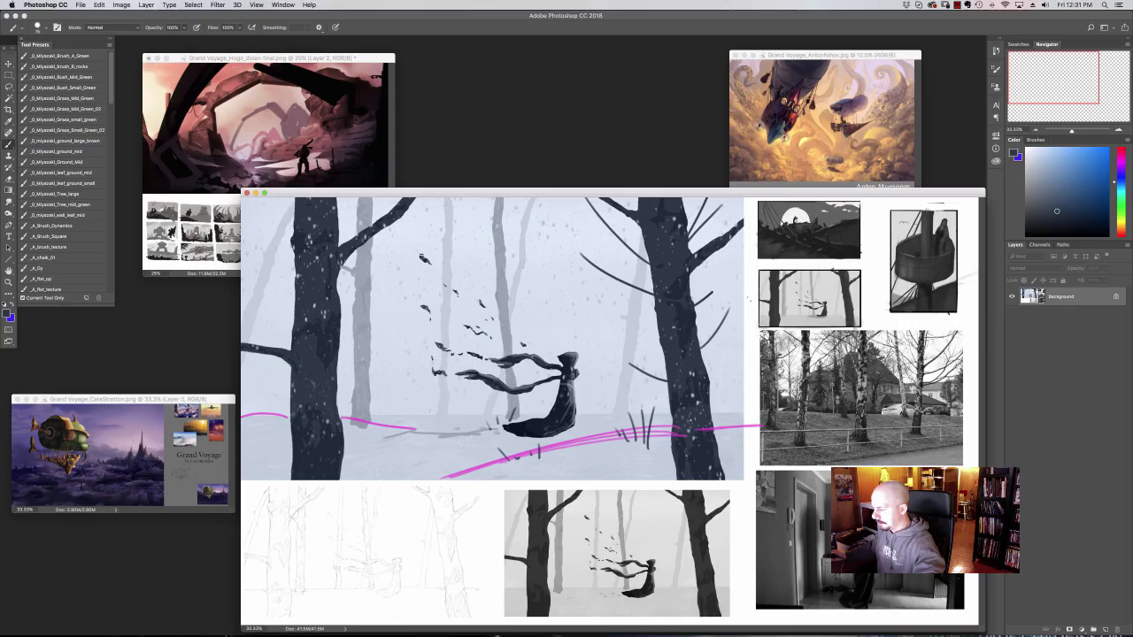
{"action": "key", "text": "super+minus"}
{"action": "key", "text": "super+minus"}
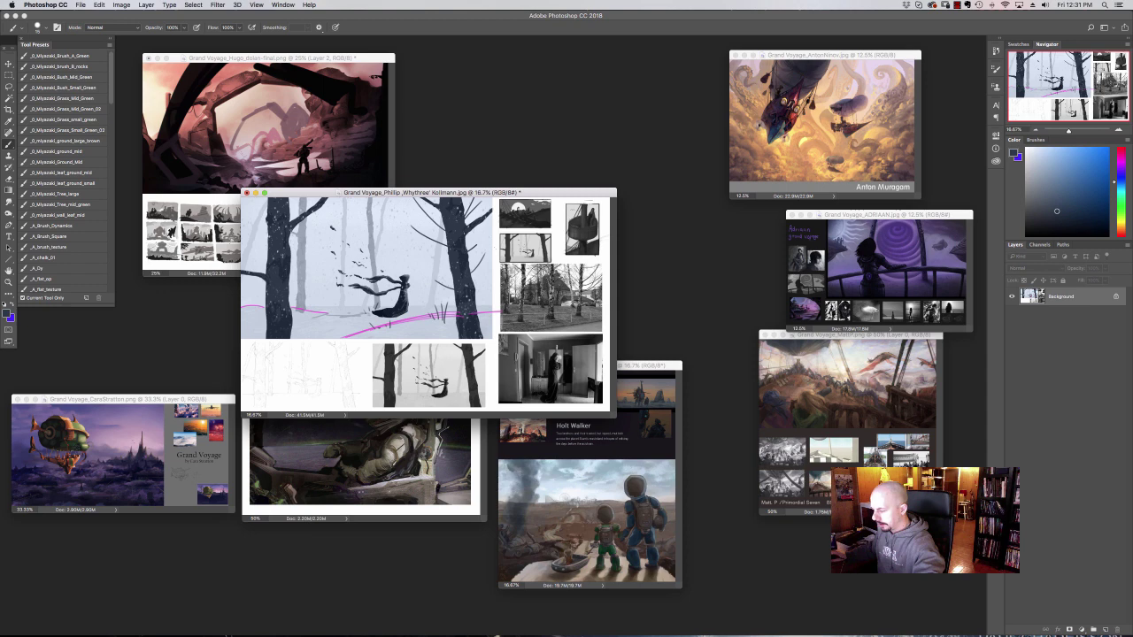
{"action": "key", "text": "super+minus"}
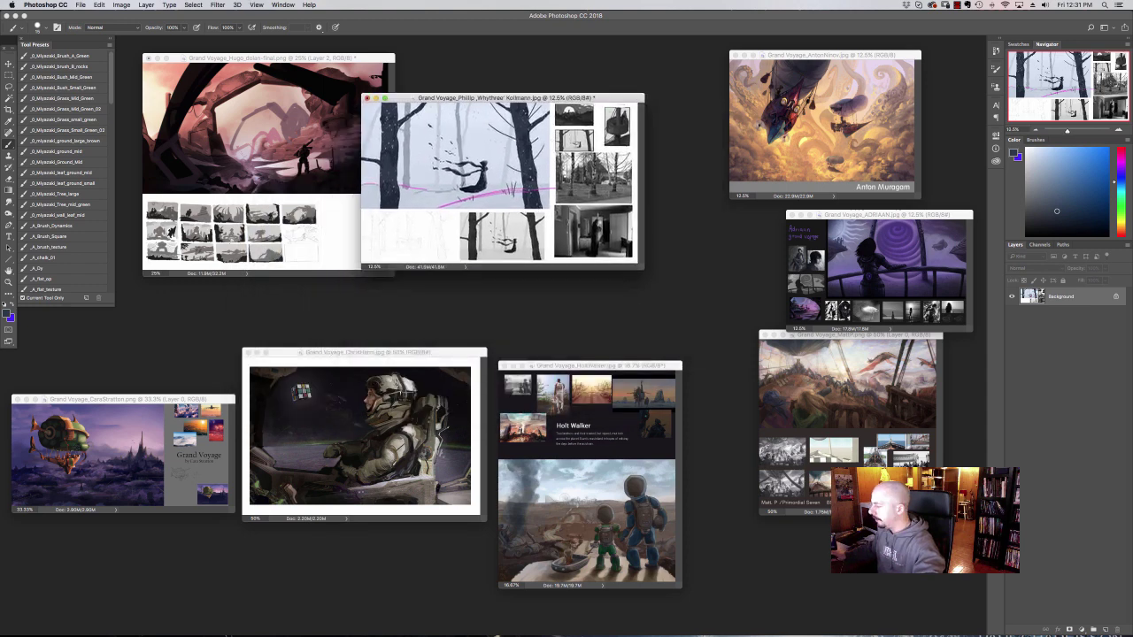
Switch to the airship-and-tentacles document and zoom in on it
{"action": "key", "text": "ctrl+Tab"}
{"action": "key", "text": "super+minus"}
{"action": "key", "text": "super+plus"}
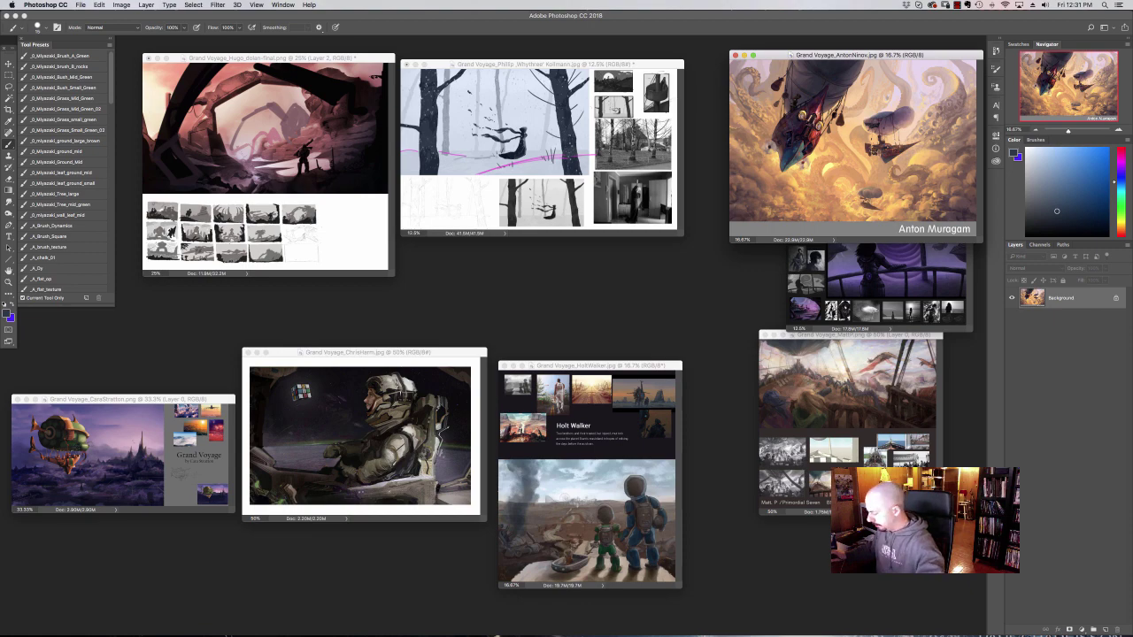
{"action": "key", "text": "super+plus"}
{"action": "key", "text": "super+plus"}
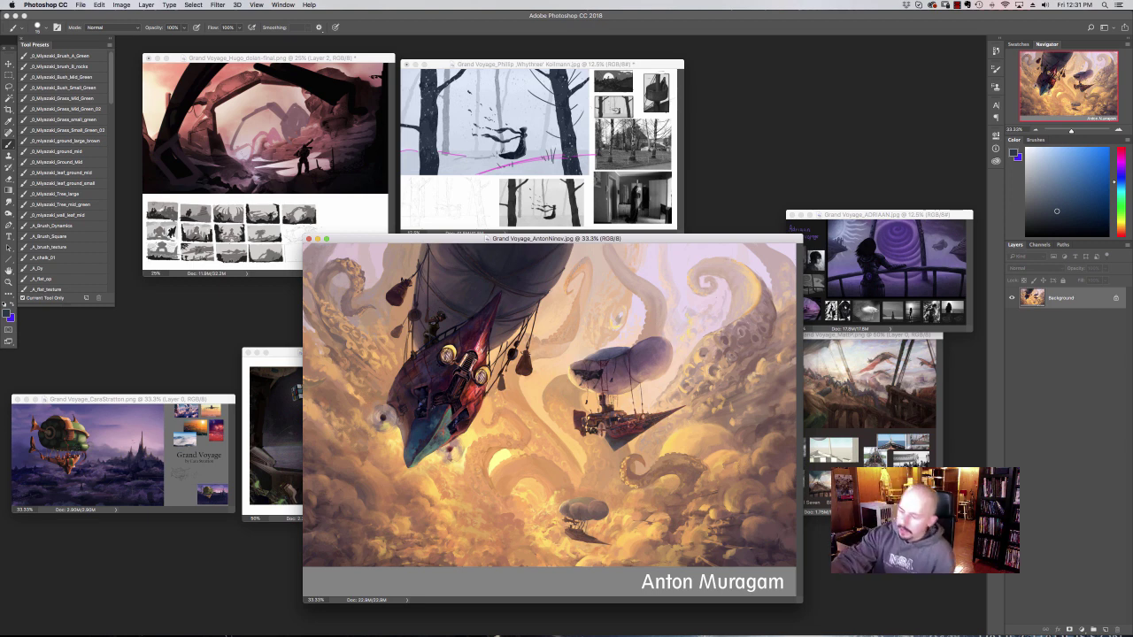
Show the airship concept full screen and copy the painting above the name banner onto a new layer
{"action": "key", "text": "f"}
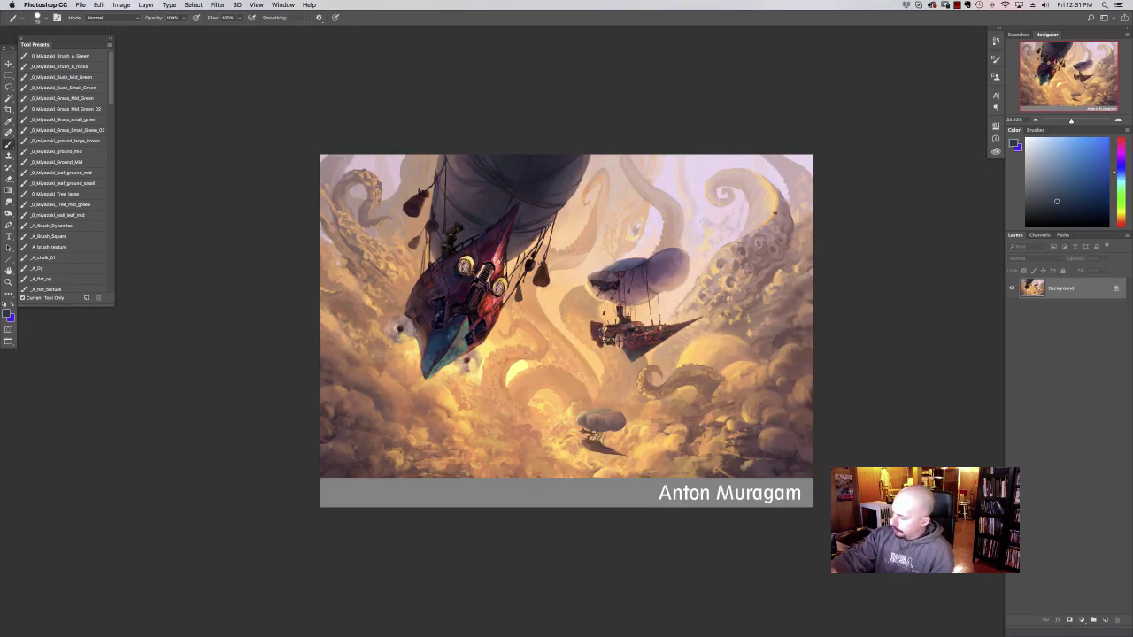
{"action": "key", "text": "m"}
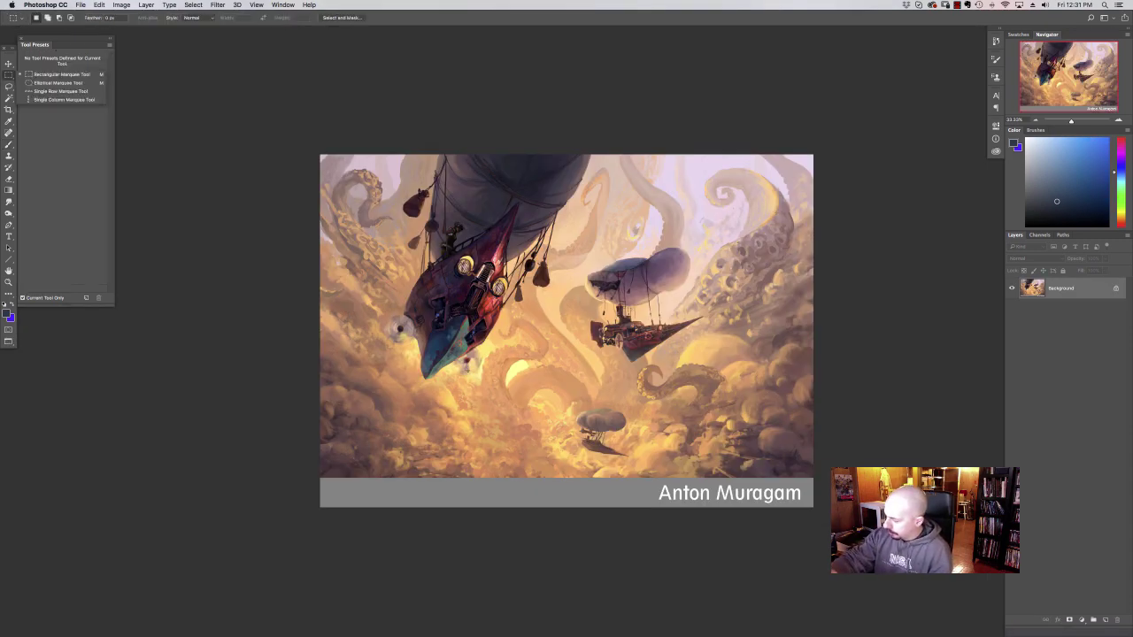
{"action": "key", "text": "Escape"}
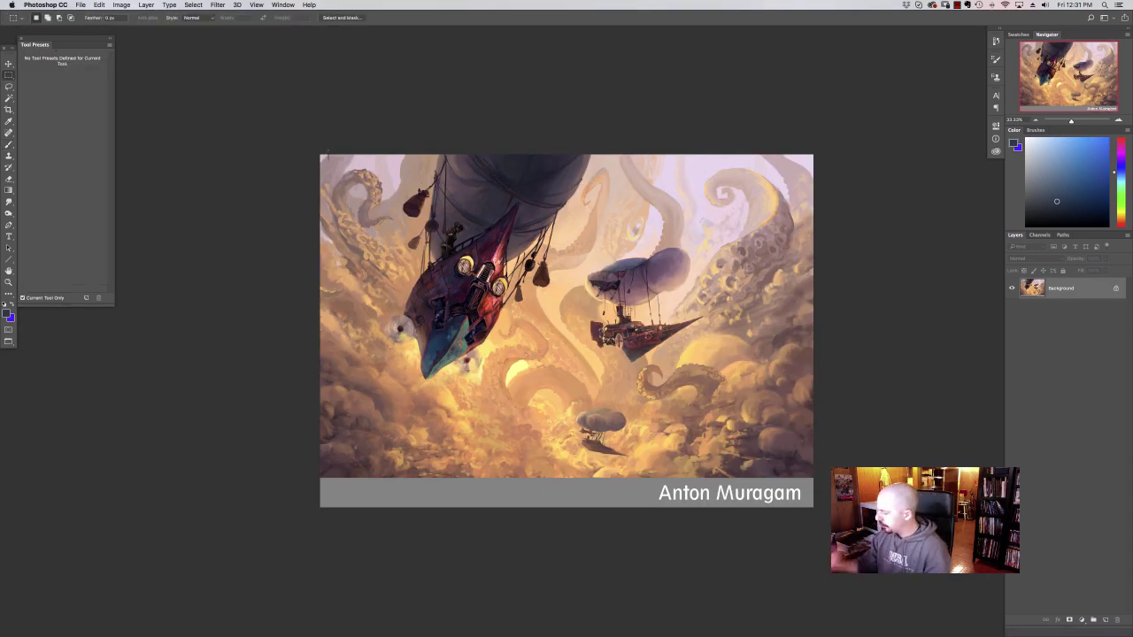
{"action": "left_click_drag", "start_coordinate": [326, 157], "coordinate": [832, 471]}
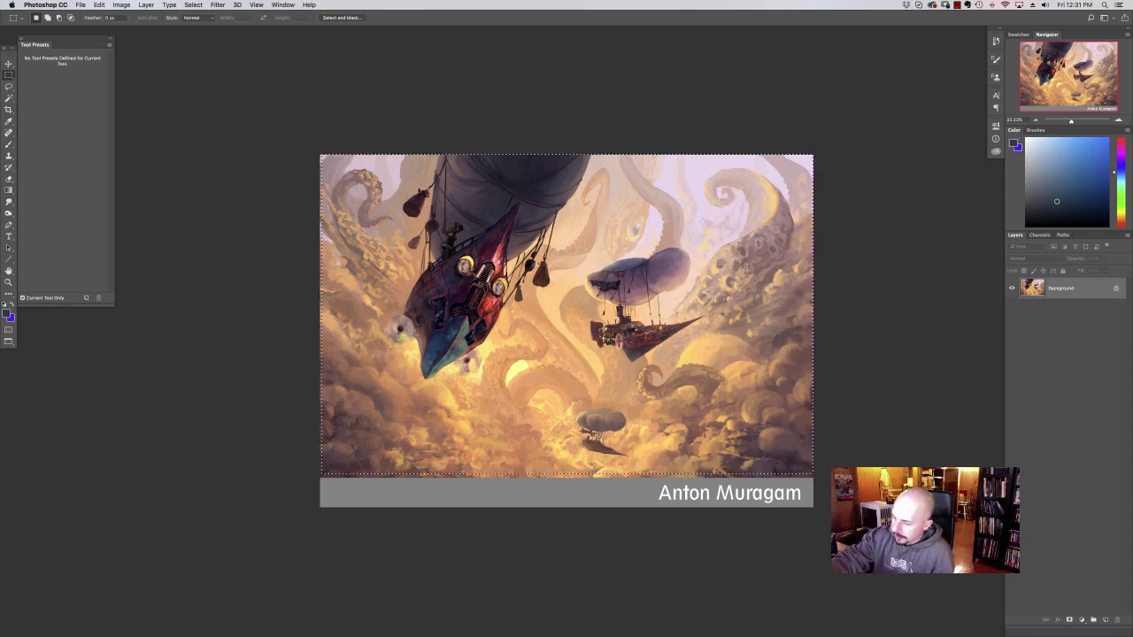
{"action": "left_click", "coordinate": [99, 4]}
{"action": "left_click", "coordinate": [106, 68]}
{"action": "left_click", "coordinate": [99, 5]}
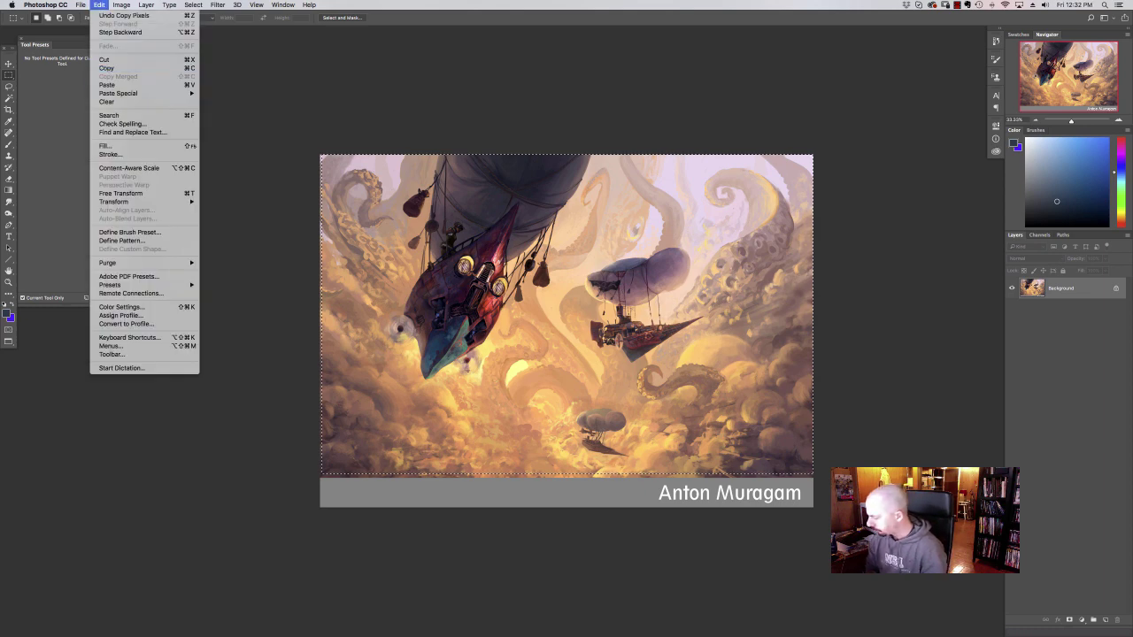
{"action": "left_click", "coordinate": [106, 85]}
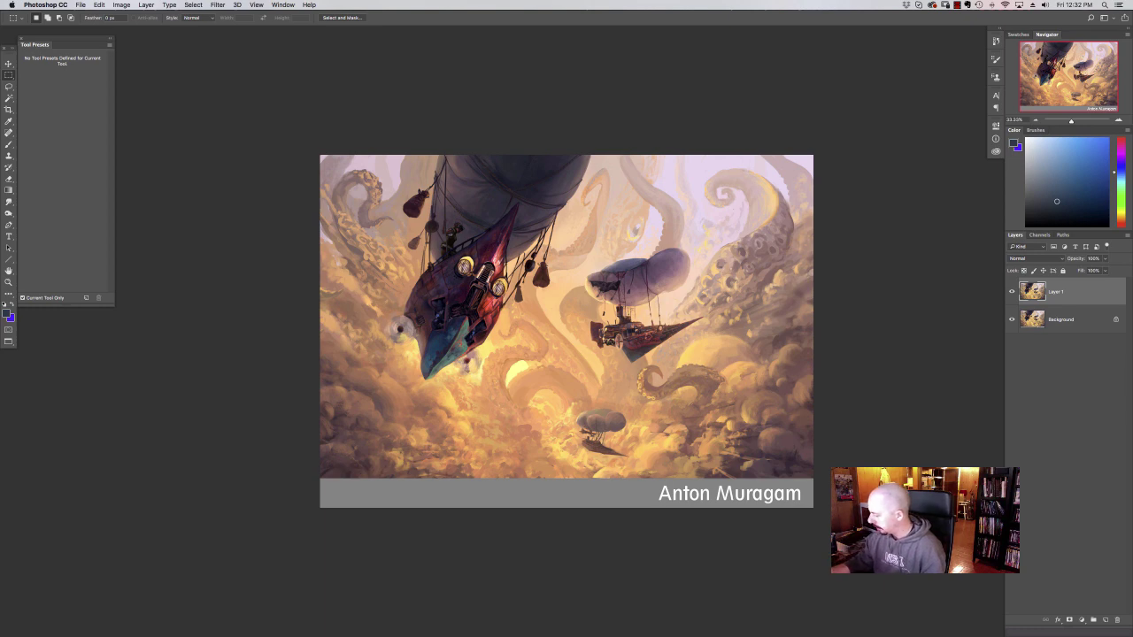
Raise the bottom cloud strip with the small airship about 53 px
{"action": "left_click_drag", "start_coordinate": [753, 136], "coordinate": [885, 491]}
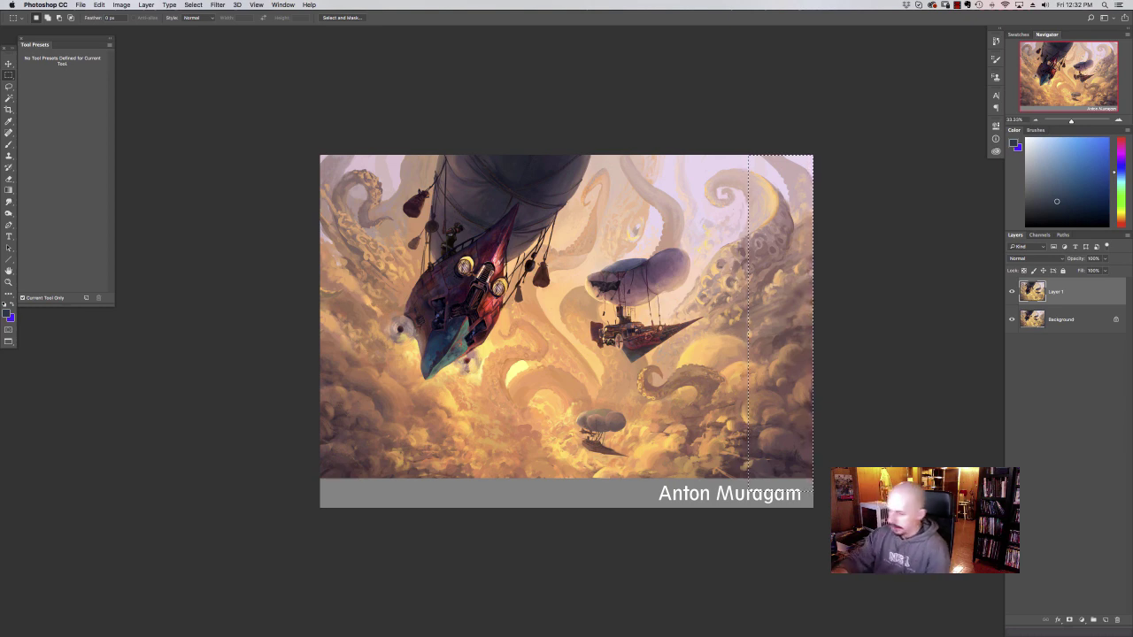
{"action": "key", "text": "super+d"}
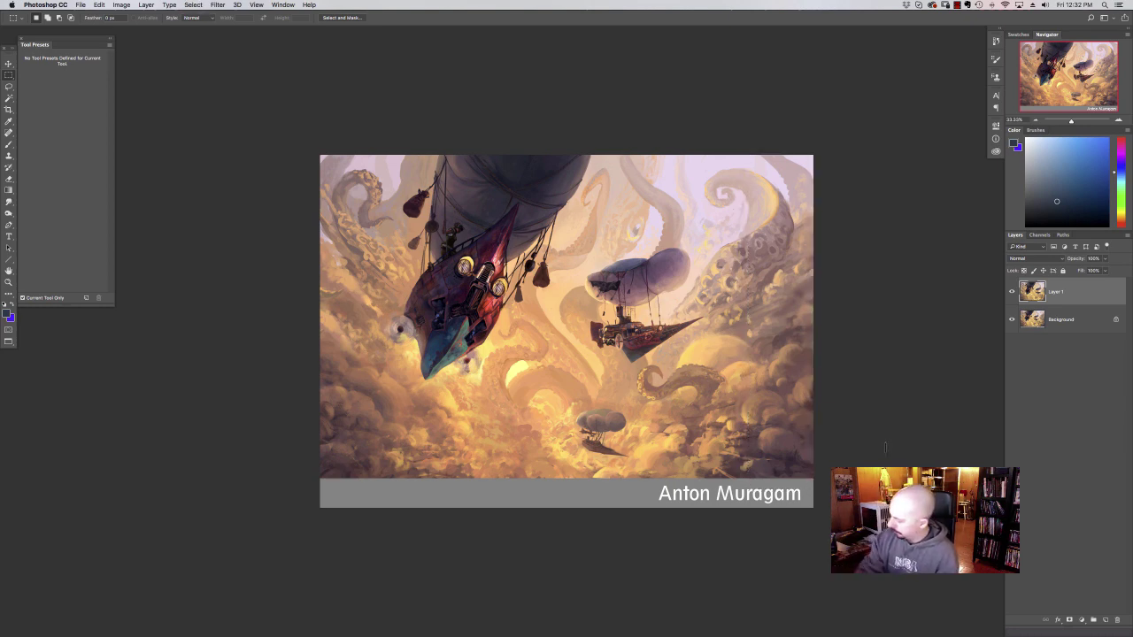
{"action": "key", "text": "l"}
{"action": "key", "text": "m"}
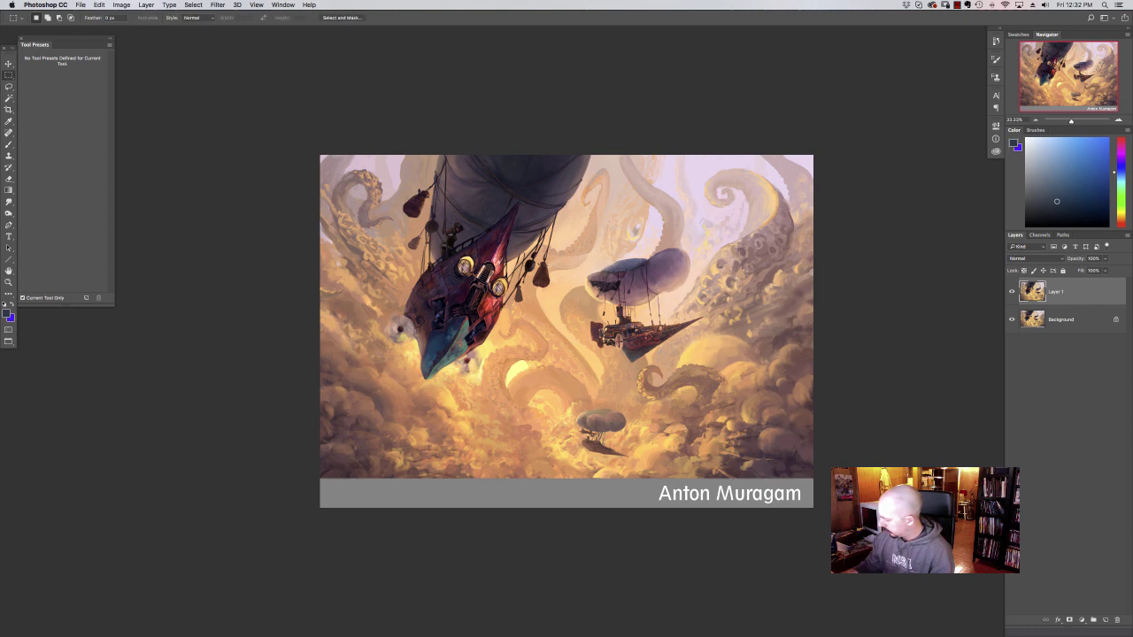
{"action": "left_click_drag", "start_coordinate": [317, 398], "coordinate": [823, 467]}
{"action": "key", "text": "v"}
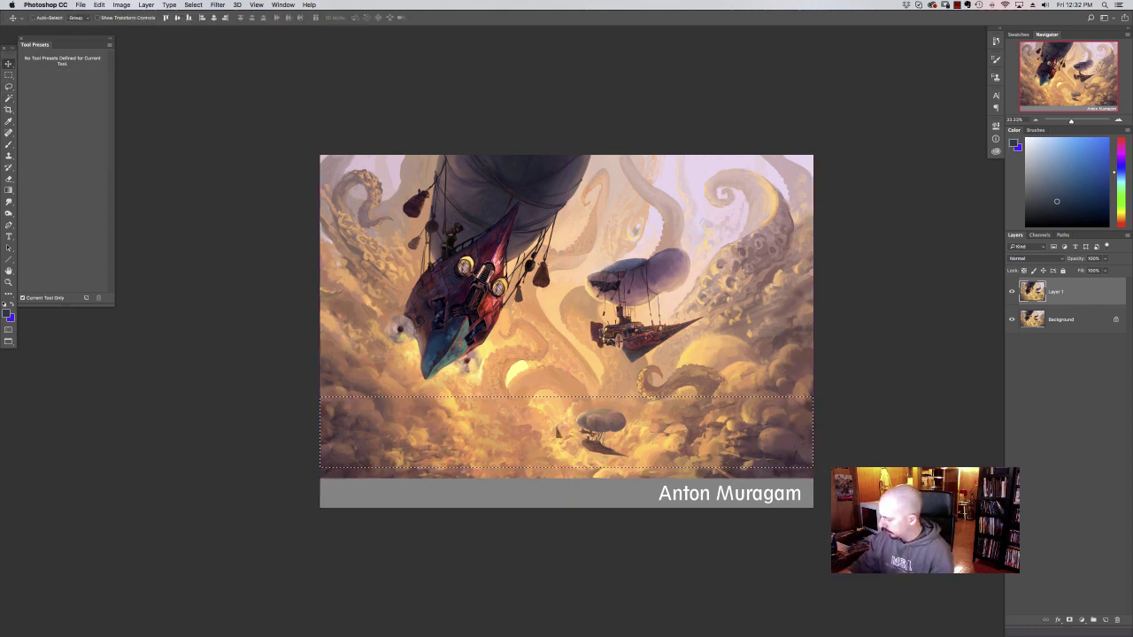
{"action": "left_click_drag", "start_coordinate": [610, 456], "coordinate": [610, 400]}
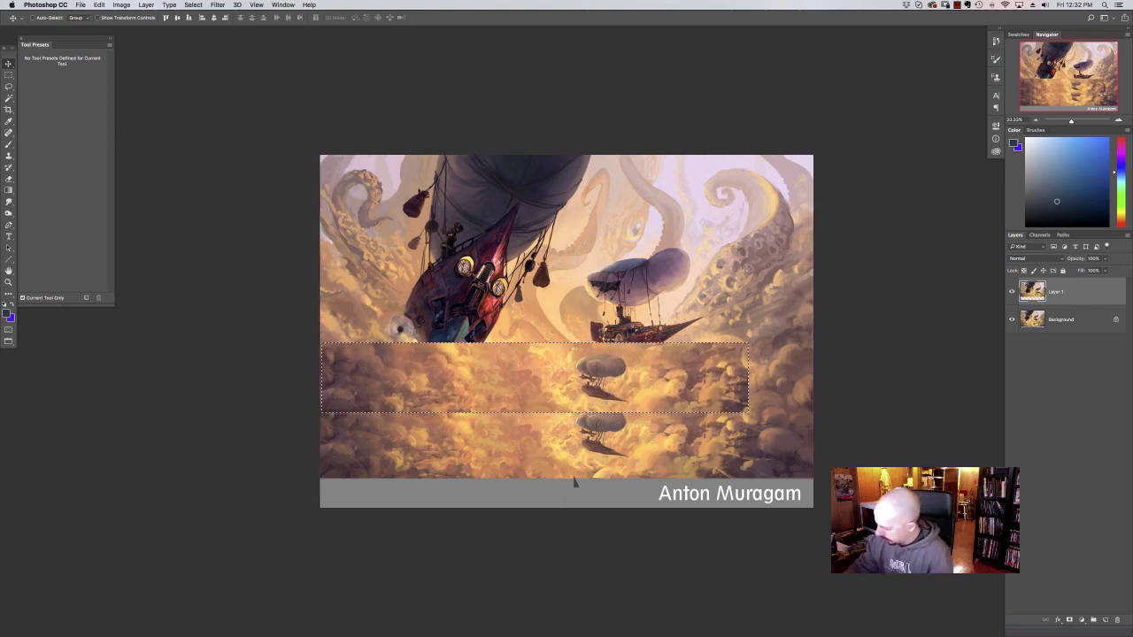
Deselect and erase the raised strip to reveal the big ship's hull and second airship
{"action": "key", "text": "super+d"}
{"action": "key", "text": "e"}
{"action": "mouse_move", "coordinate": [495, 324]}
{"action": "left_mouse_down"}
{"action": "mouse_move", "coordinate": [469, 350]}
{"action": "mouse_move", "coordinate": [408, 340]}
{"action": "mouse_move", "coordinate": [438, 368]}
{"action": "mouse_move", "coordinate": [371, 336]}
{"action": "mouse_move", "coordinate": [399, 329]}
{"action": "left_mouse_up"}
{"action": "mouse_move", "coordinate": [619, 327]}
{"action": "left_mouse_down"}
{"action": "mouse_move", "coordinate": [638, 354]}
{"action": "mouse_move", "coordinate": [620, 345]}
{"action": "mouse_move", "coordinate": [650, 301]}
{"action": "left_mouse_up"}
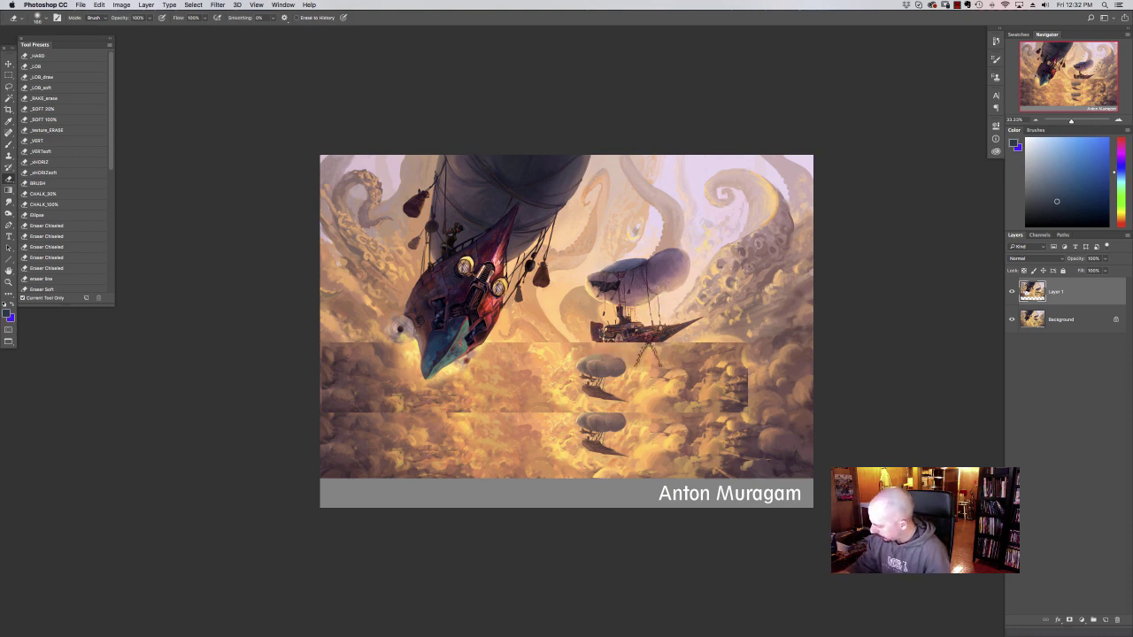
Switch to the Brush and sample warm beige and reddish-brown from the clouds and small airship
{"action": "right_click", "coordinate": [655, 306]}
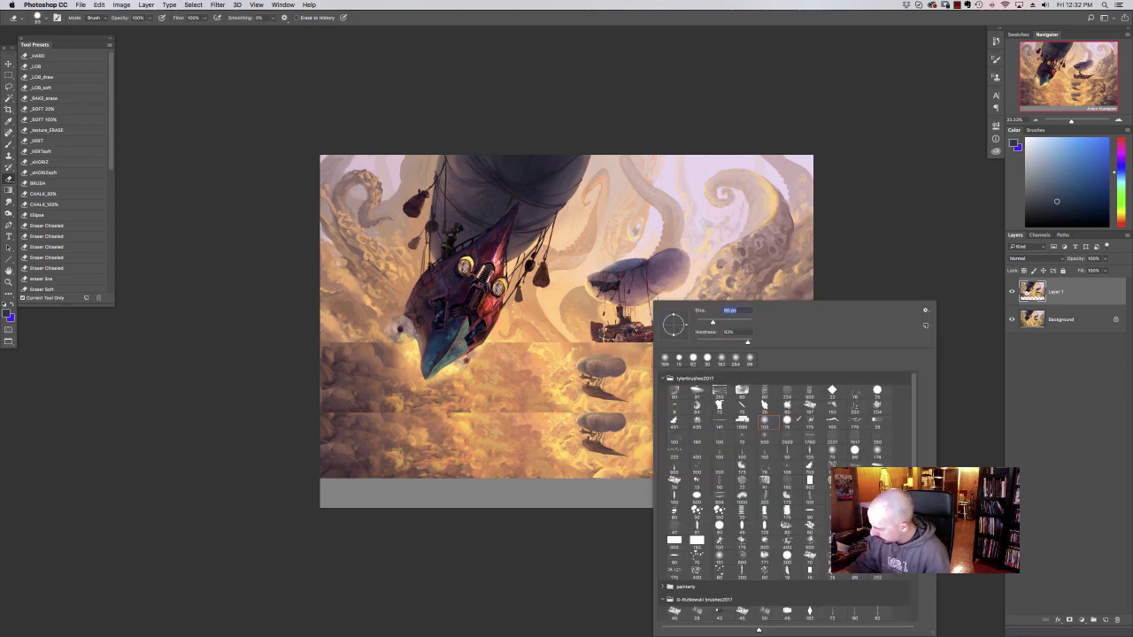
{"action": "left_click", "coordinate": [636, 329]}
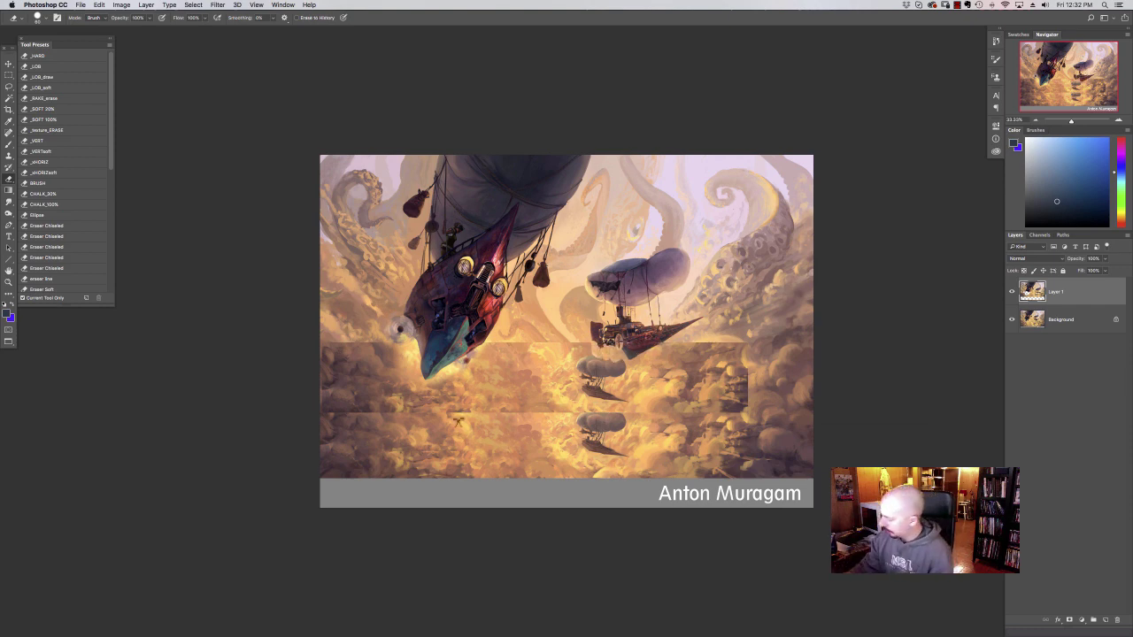
{"action": "key", "text": "v"}
{"action": "key", "text": "b"}
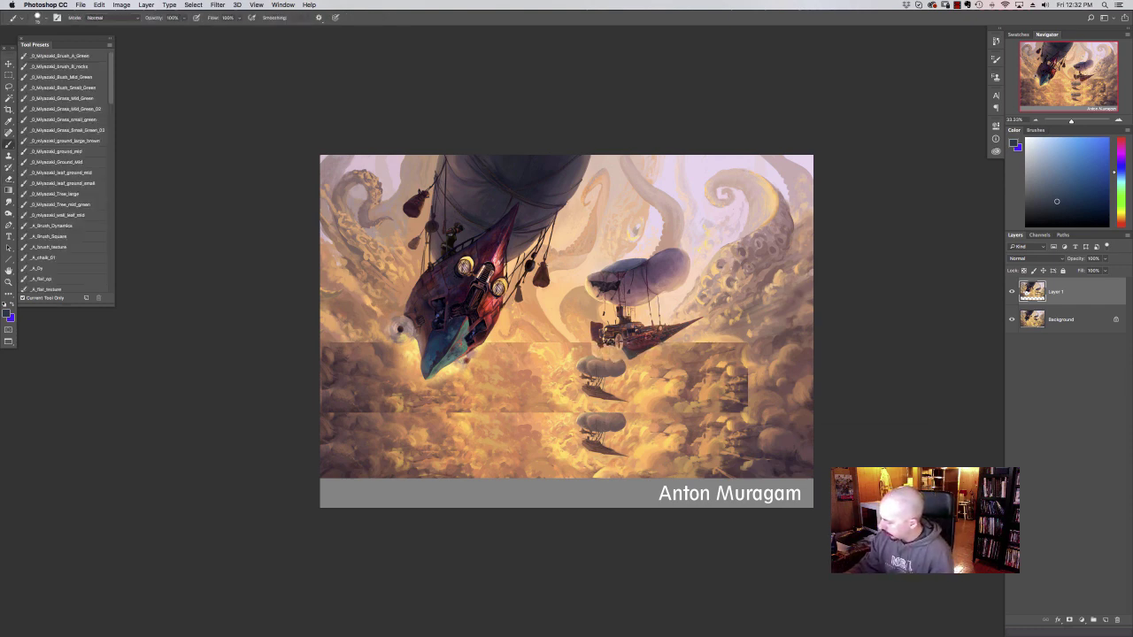
{"action": "left_click", "coordinate": [613, 364], "text": "alt"}
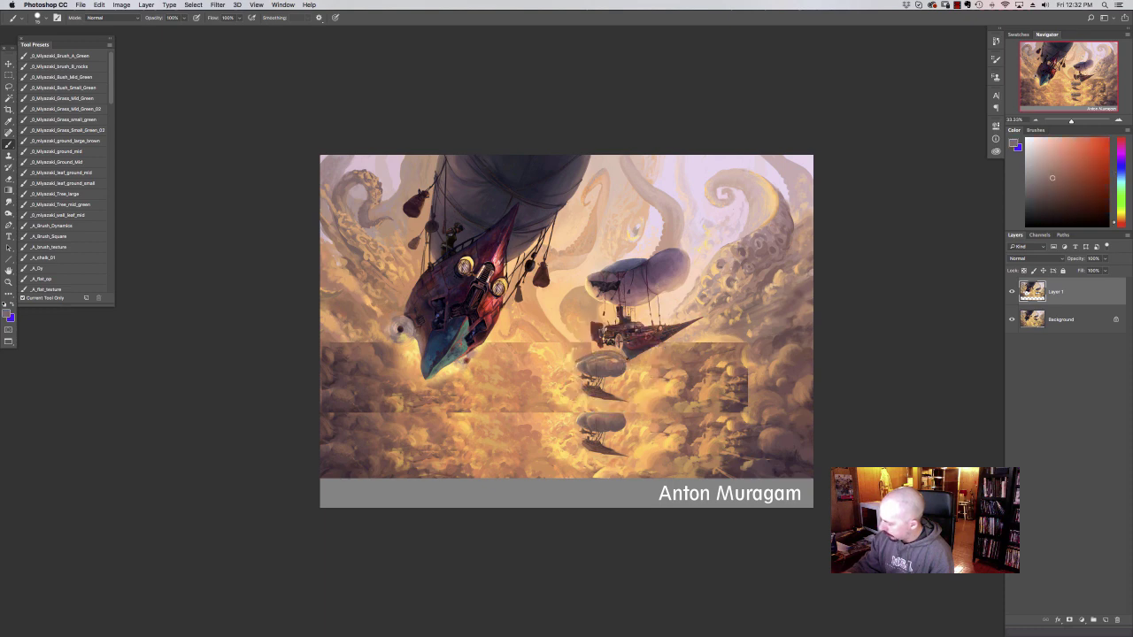
{"action": "left_click", "coordinate": [629, 355], "text": "alt"}
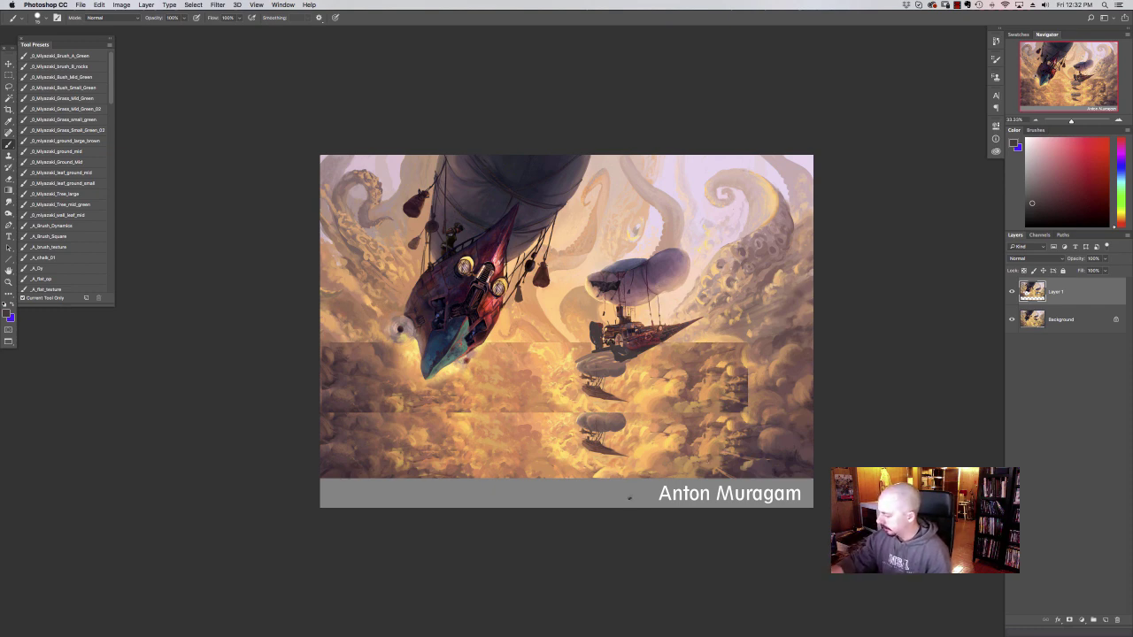
Draw a straight red crop frame with left, bottom and right lines over the painting
{"action": "left_click", "coordinate": [1098, 144]}
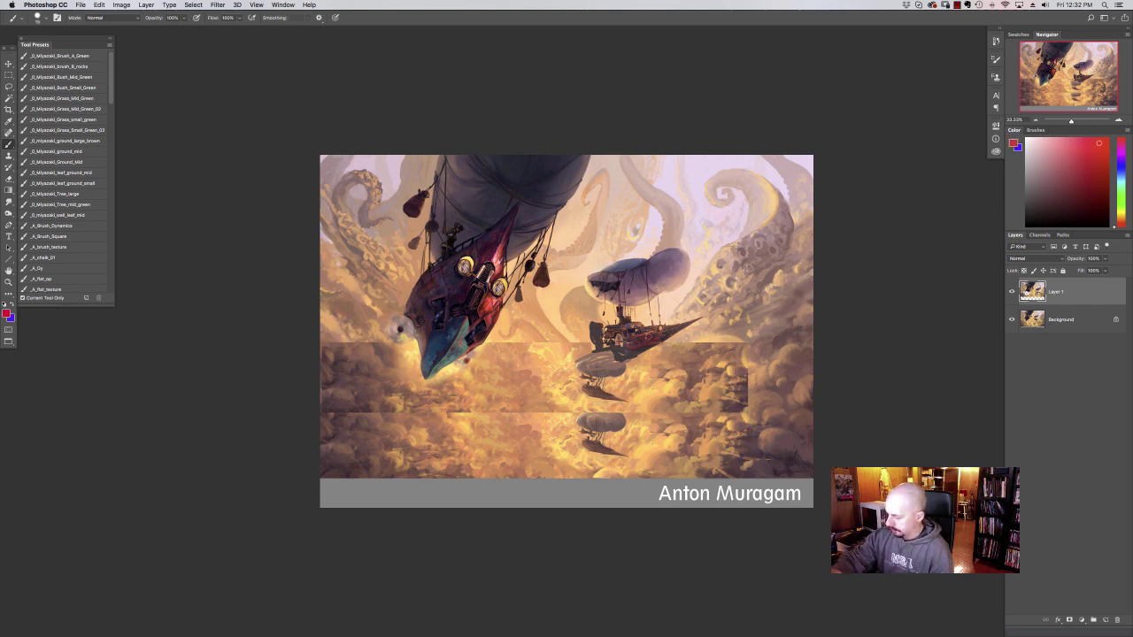
{"action": "right_click", "coordinate": [554, 302]}
{"action": "key", "text": "Return"}
{"action": "left_click", "coordinate": [324, 159]}
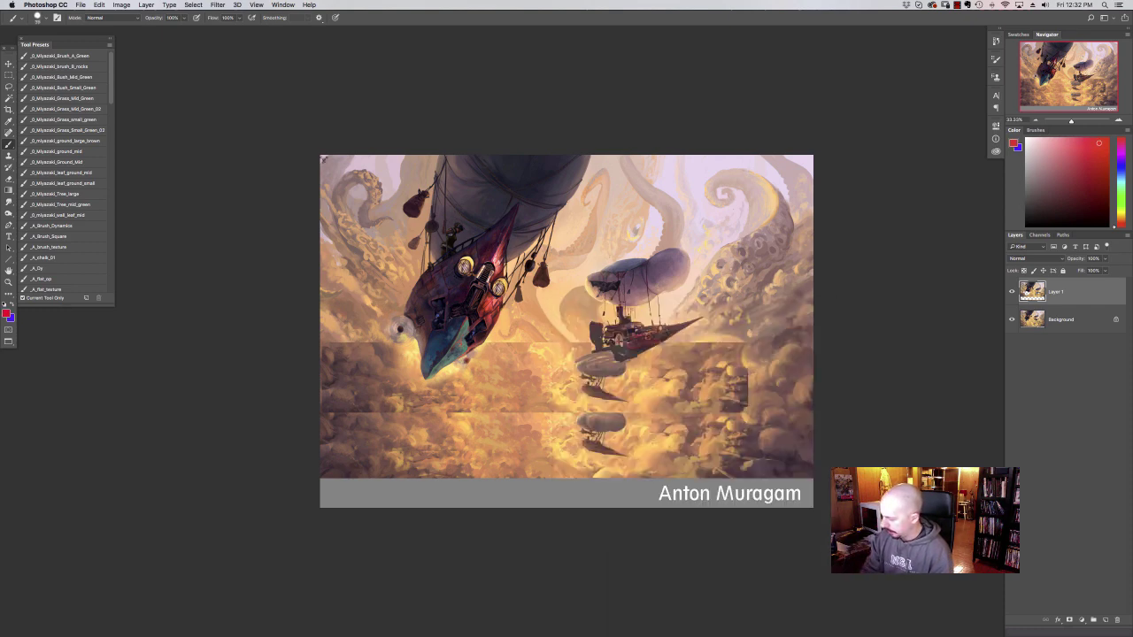
{"action": "left_click", "coordinate": [327, 298], "text": "shift"}
{"action": "left_click", "coordinate": [326, 397], "text": "shift"}
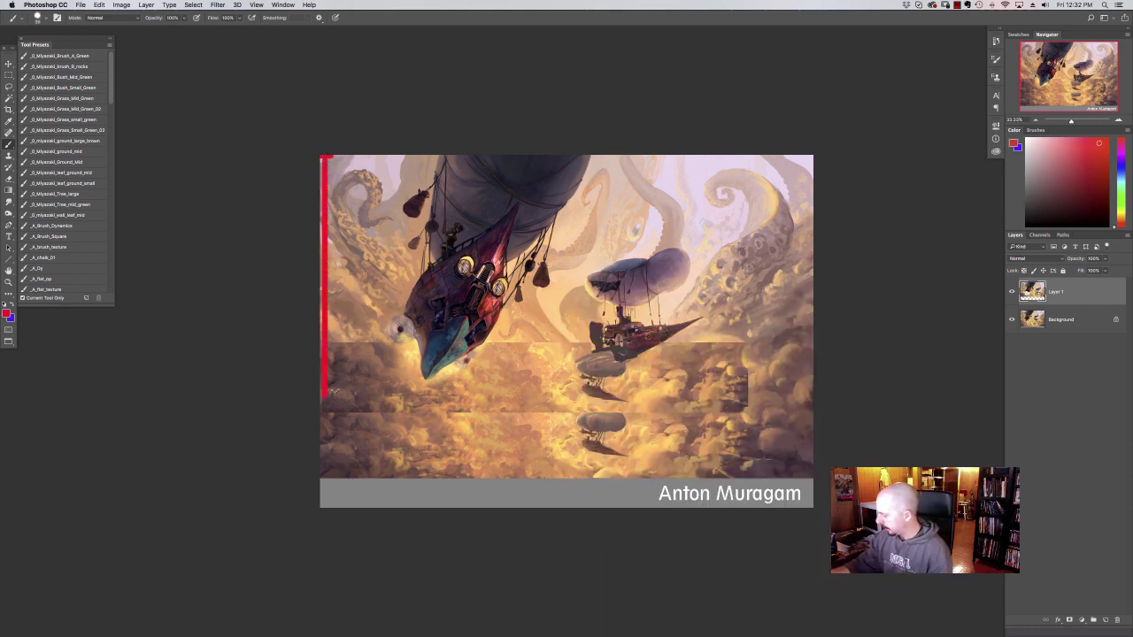
{"action": "left_click", "coordinate": [324, 409]}
{"action": "left_click", "coordinate": [748, 409], "text": "shift"}
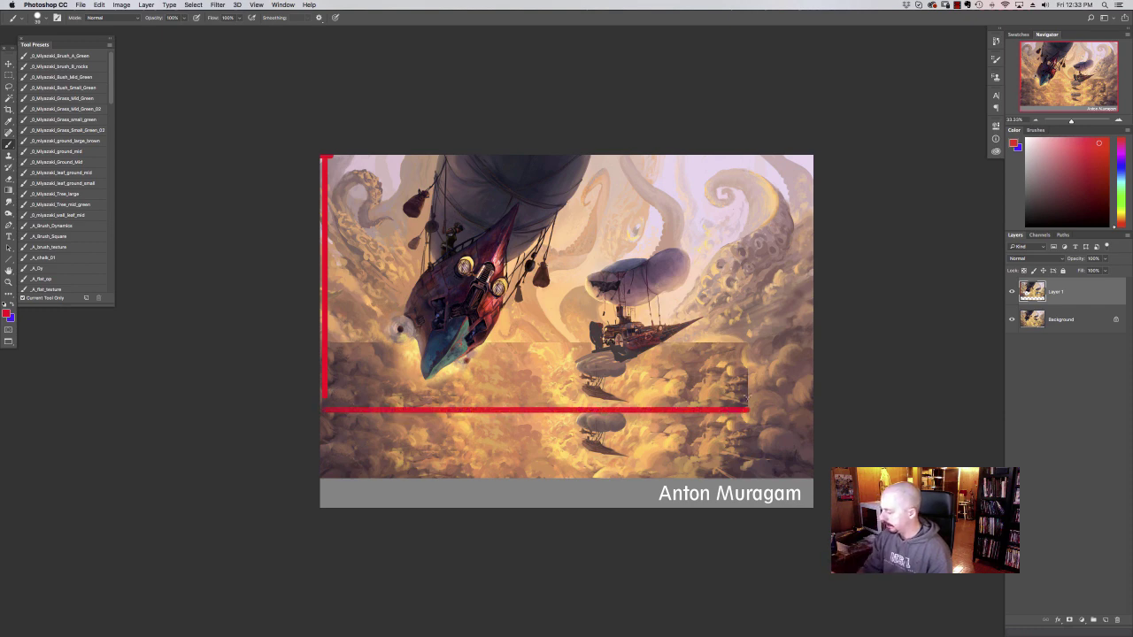
{"action": "left_click", "coordinate": [748, 158], "text": "shift"}
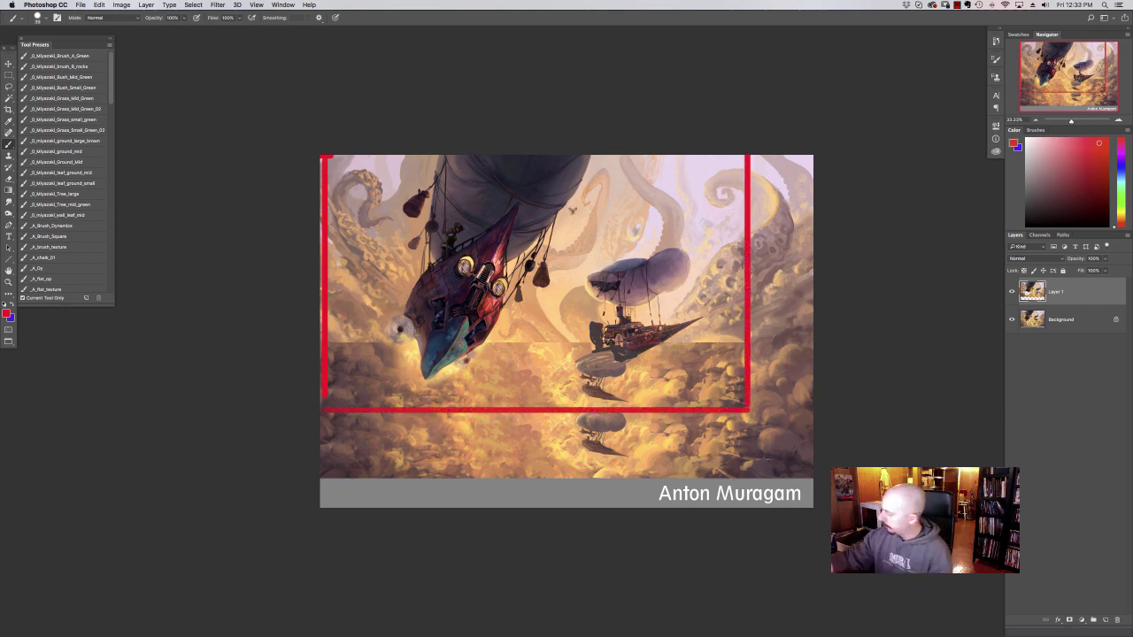
Fill the area outside the red frame dark, deselect, and compare with the original full screen
{"action": "key", "text": "m"}
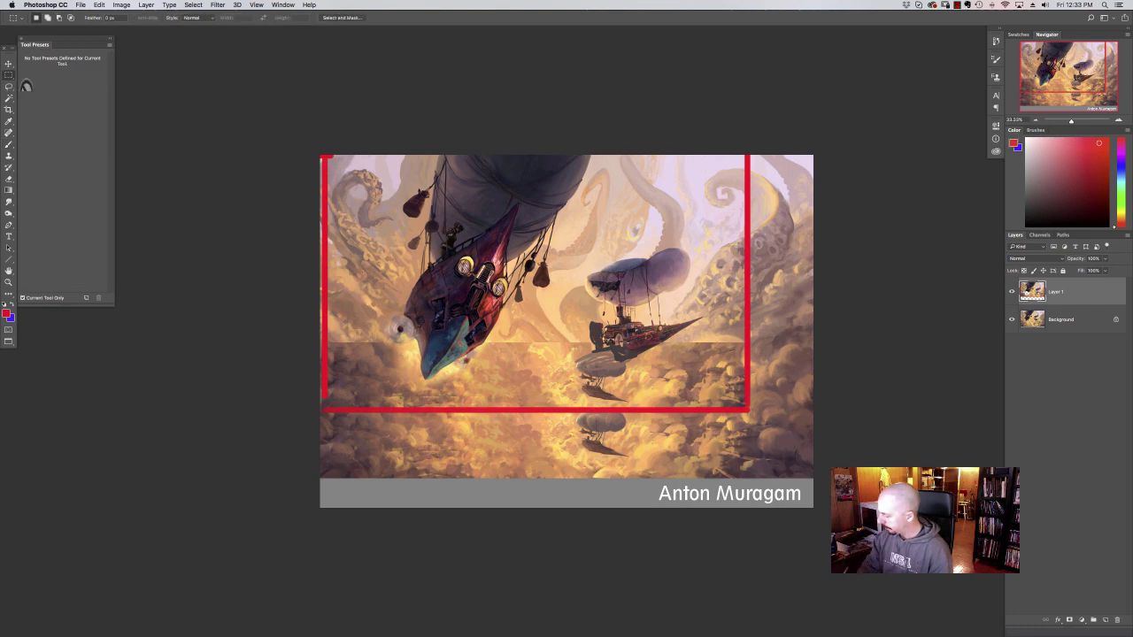
{"action": "mouse_move", "coordinate": [747, 156]}
{"action": "left_mouse_down"}
{"action": "mouse_move", "coordinate": [790, 269]}
{"action": "mouse_move", "coordinate": [815, 389]}
{"action": "mouse_move", "coordinate": [778, 429]}
{"action": "mouse_move", "coordinate": [403, 453]}
{"action": "mouse_move", "coordinate": [236, 540]}
{"action": "left_mouse_up"}
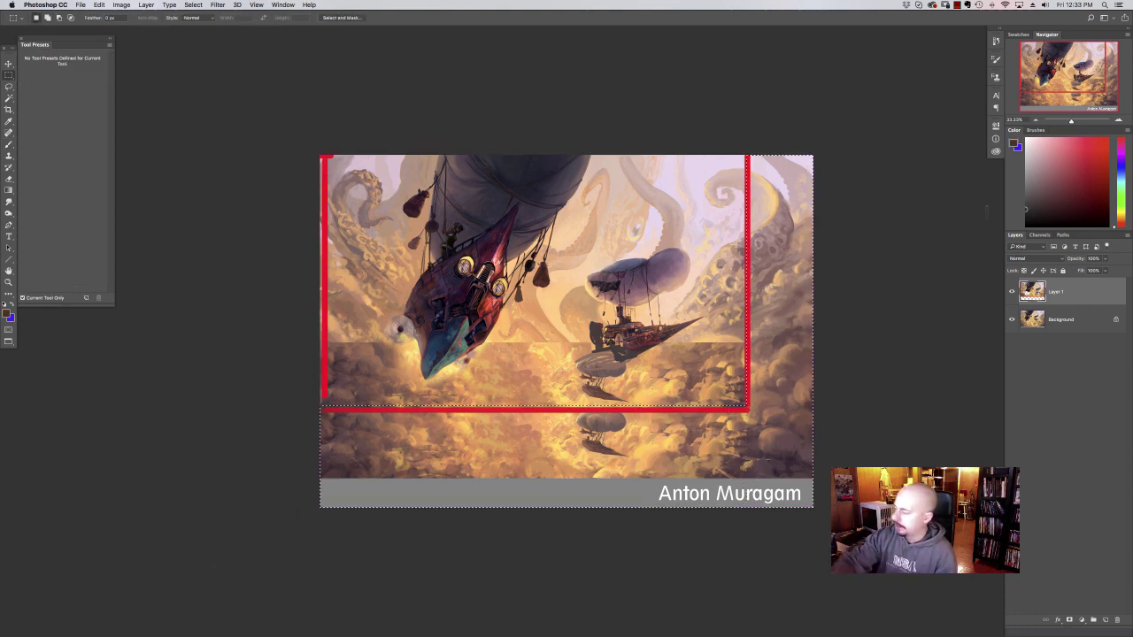
{"action": "left_click", "coordinate": [99, 4]}
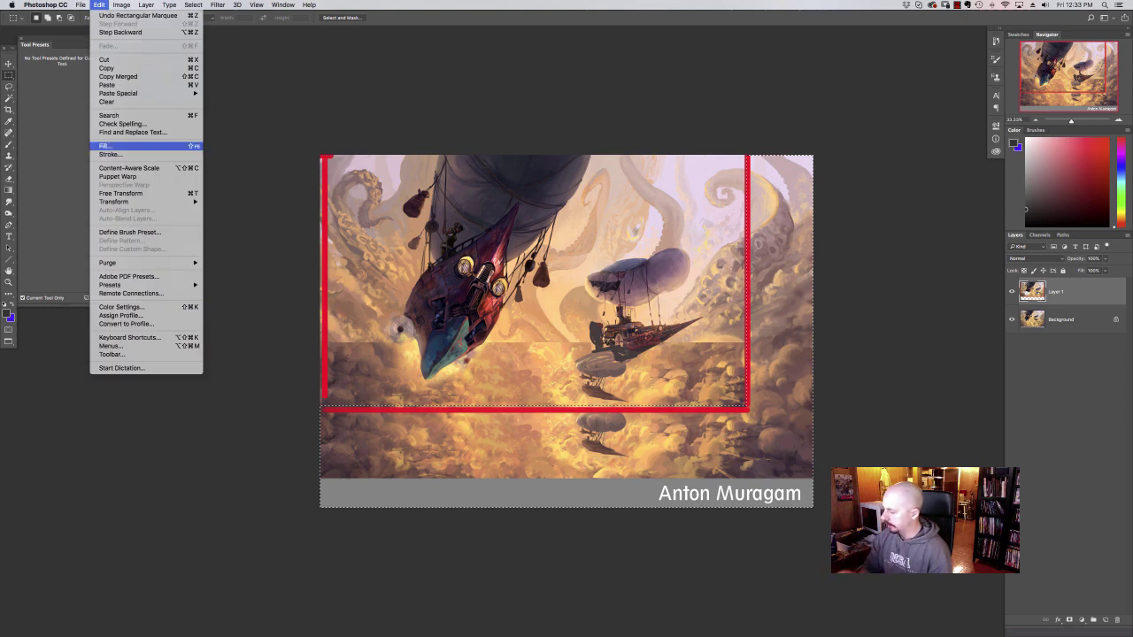
{"action": "left_click", "coordinate": [129, 145]}
{"action": "key", "text": "Return"}
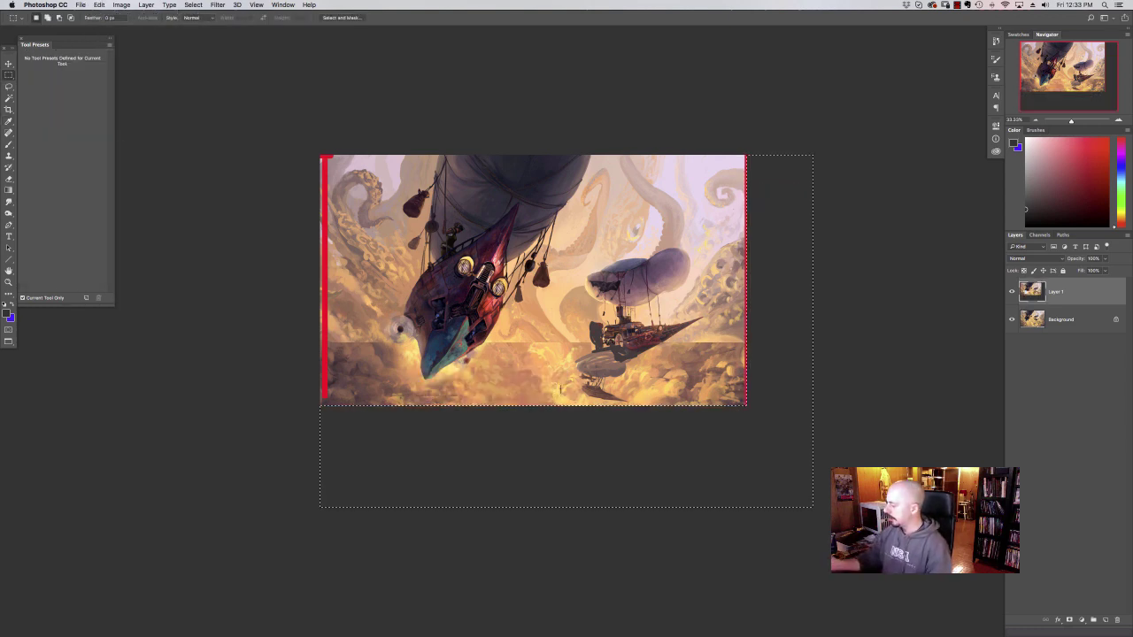
{"action": "key", "text": "super+d"}
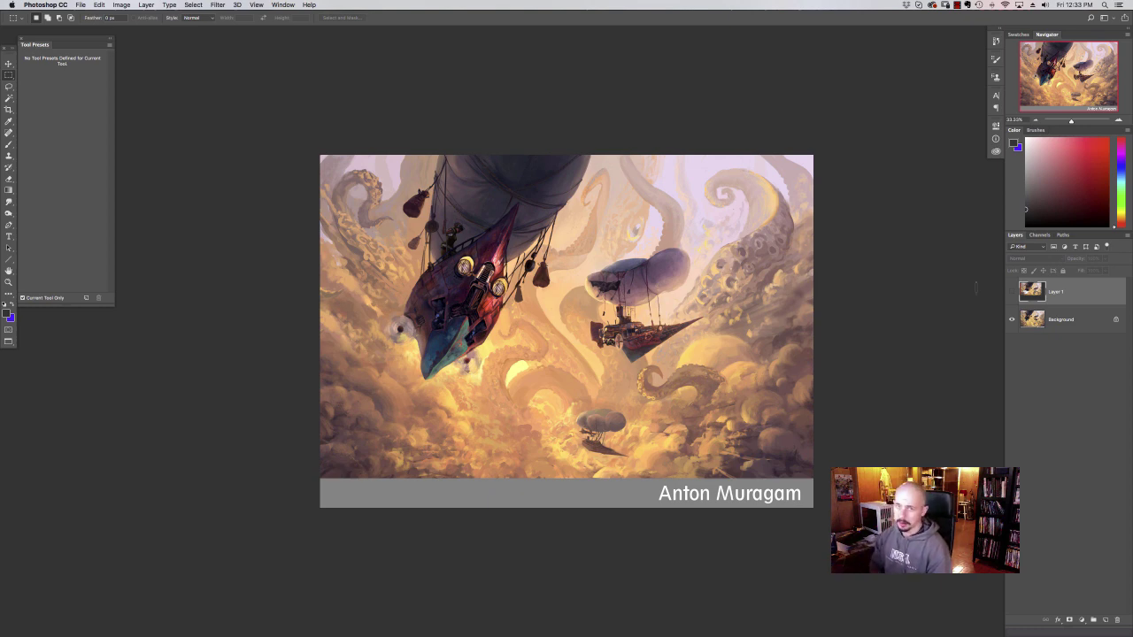
{"action": "key", "text": "super+z"}
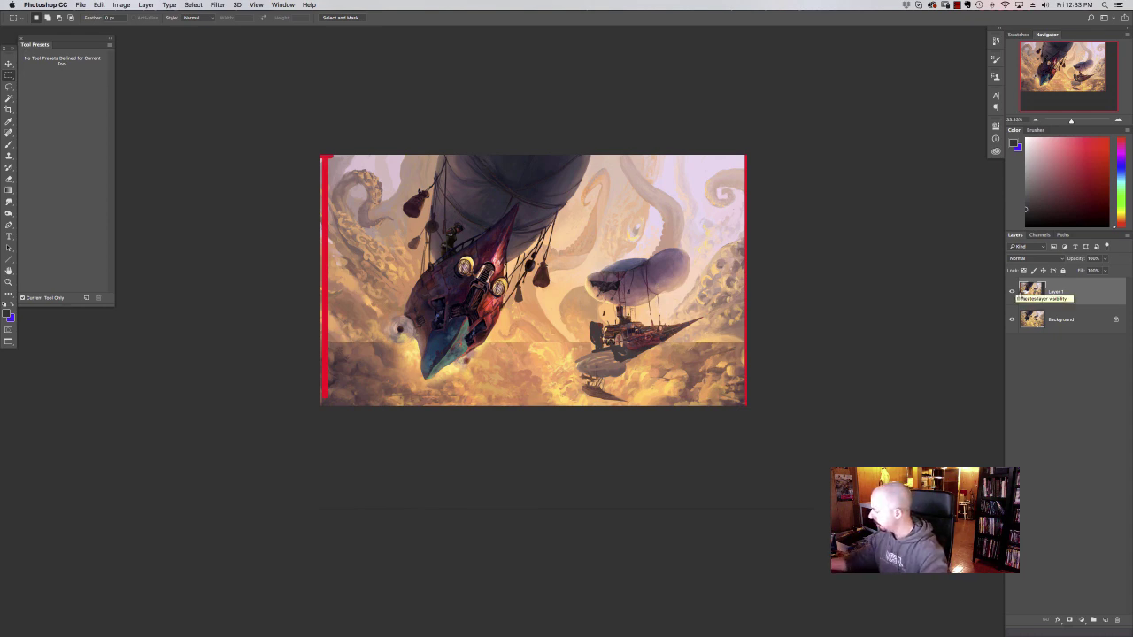
{"action": "key", "text": "f"}
{"action": "key", "text": "f"}
{"action": "key", "text": "f"}
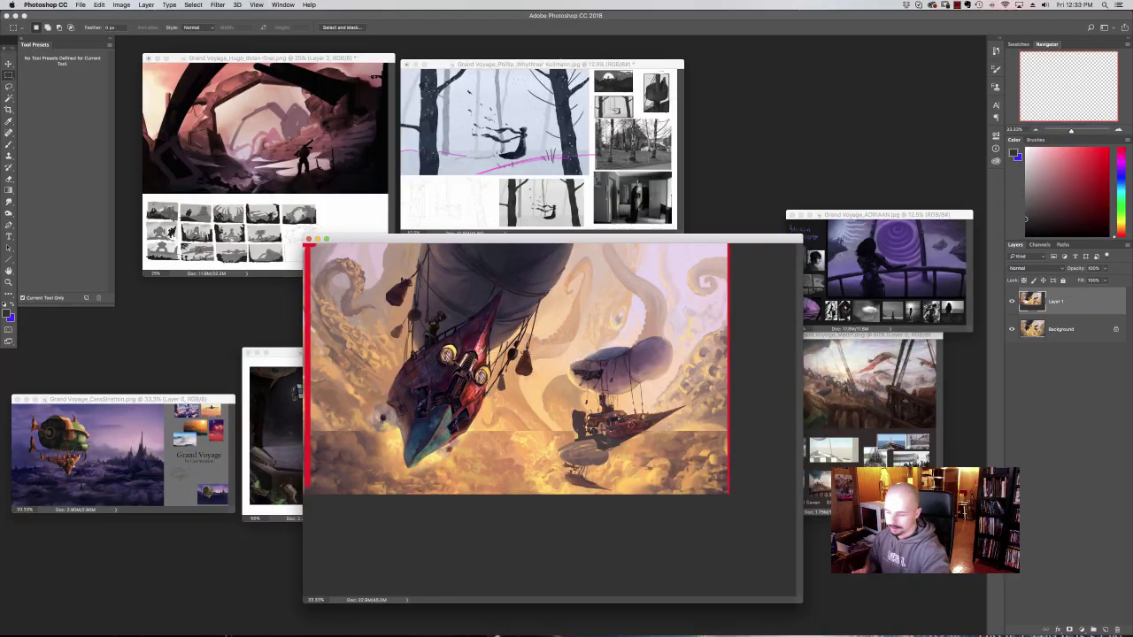
{"action": "key", "text": "super+shift+z"}
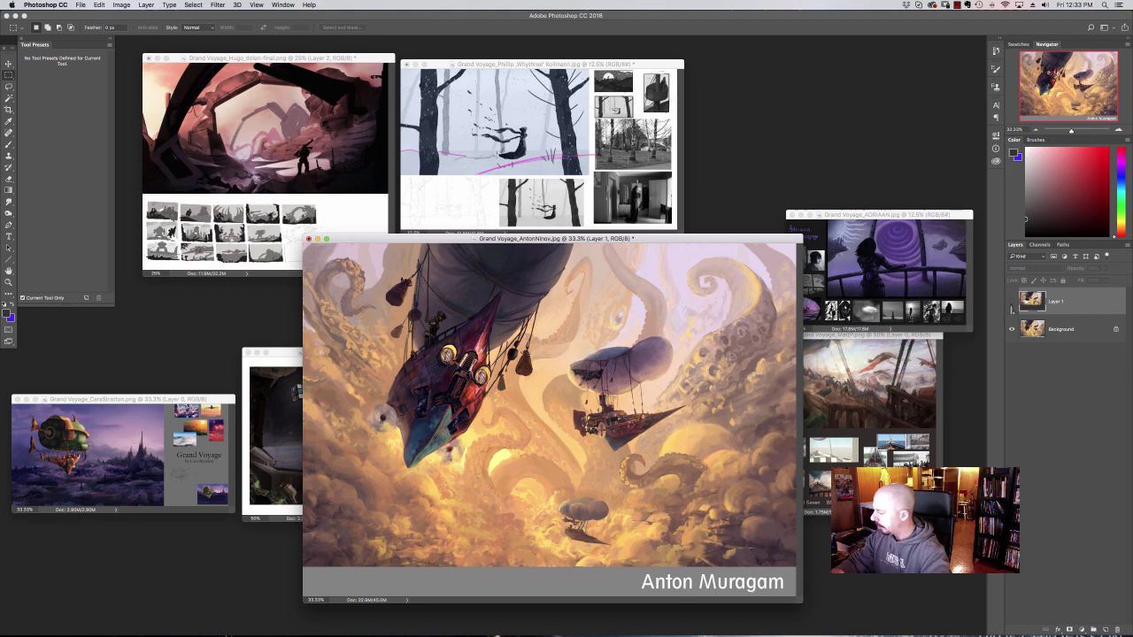
{"action": "key", "text": "super+minus"}
{"action": "key", "text": "super+minus"}
{"action": "key", "text": "super+minus"}
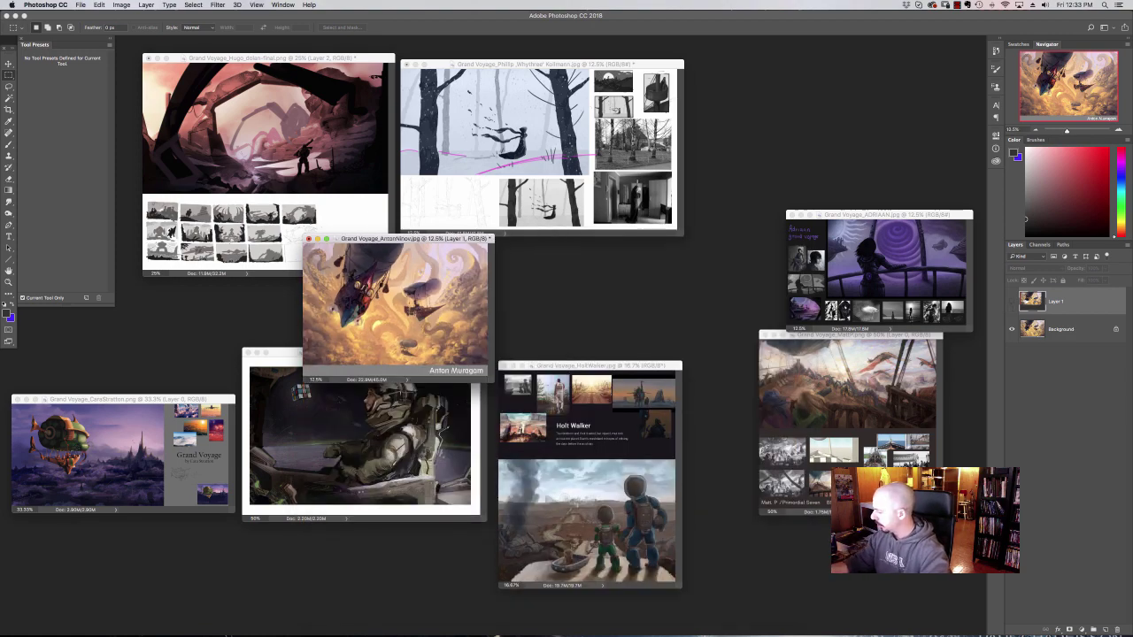
{"action": "left_click_drag", "start_coordinate": [398, 238], "coordinate": [783, 77]}
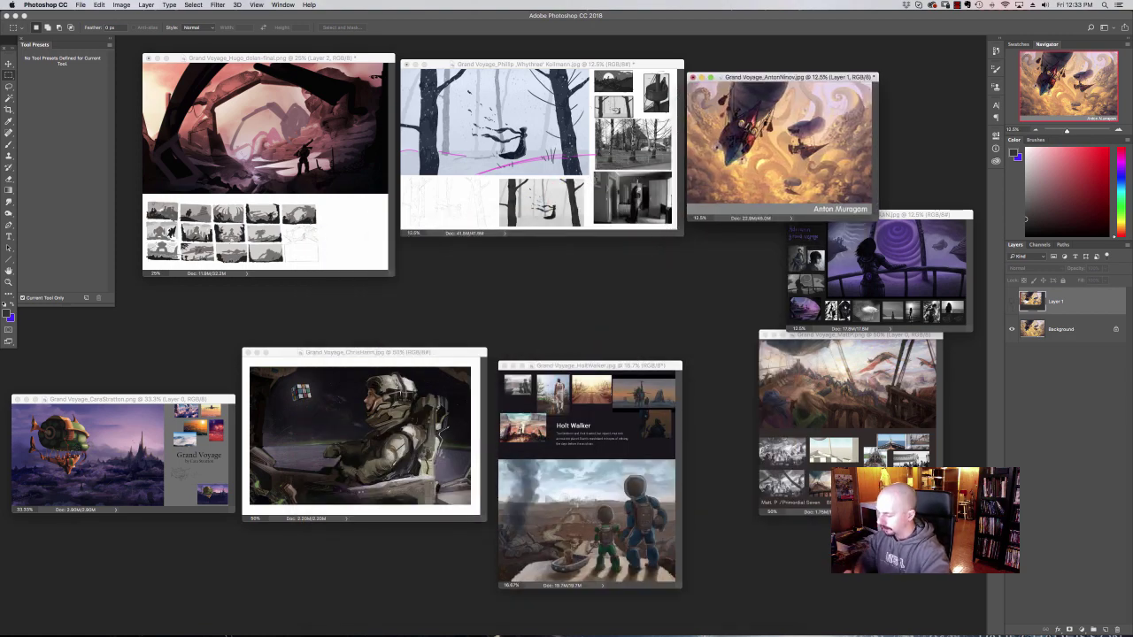
{"action": "left_click", "coordinate": [843, 296]}
{"action": "left_click_drag", "start_coordinate": [876, 214], "coordinate": [411, 283]}
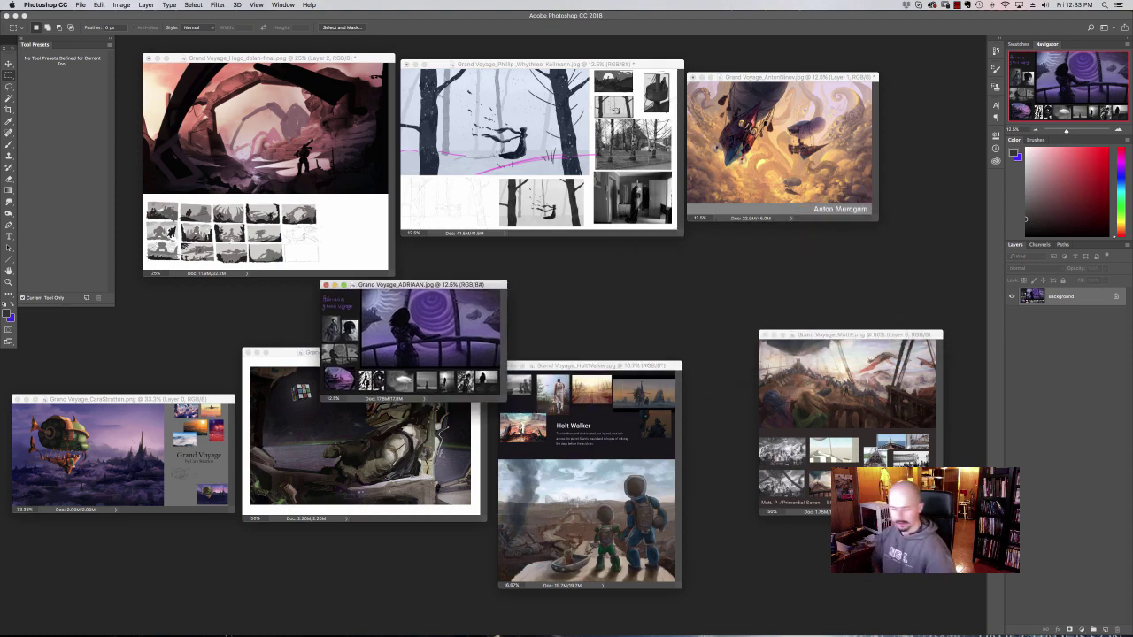
{"action": "key", "text": "super+plus"}
{"action": "key", "text": "super+plus"}
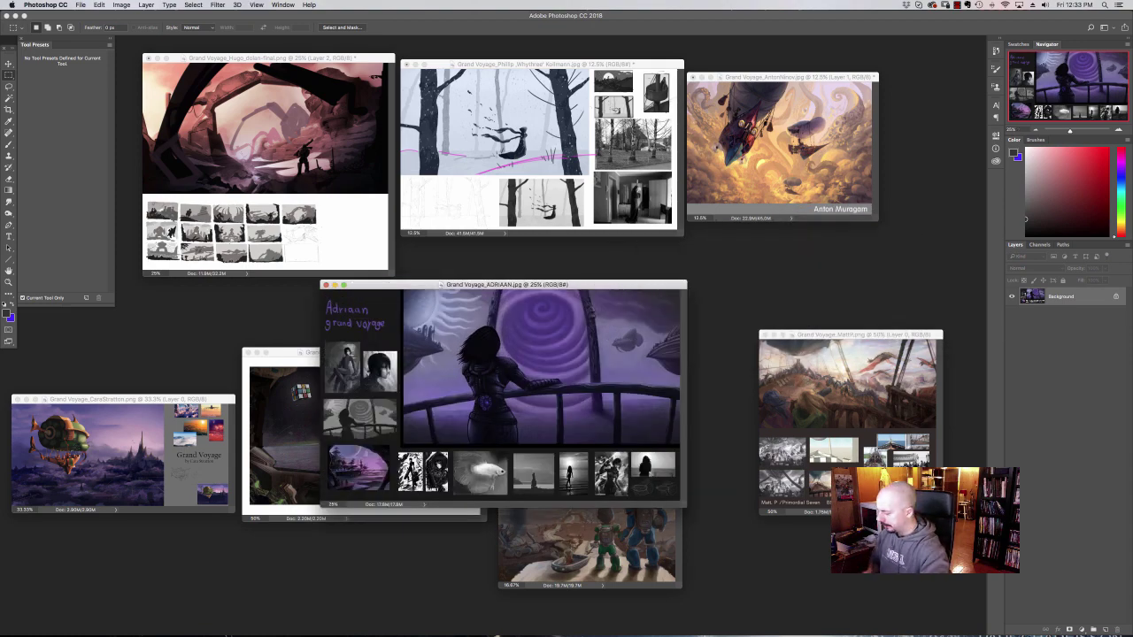
{"action": "key", "text": "f"}
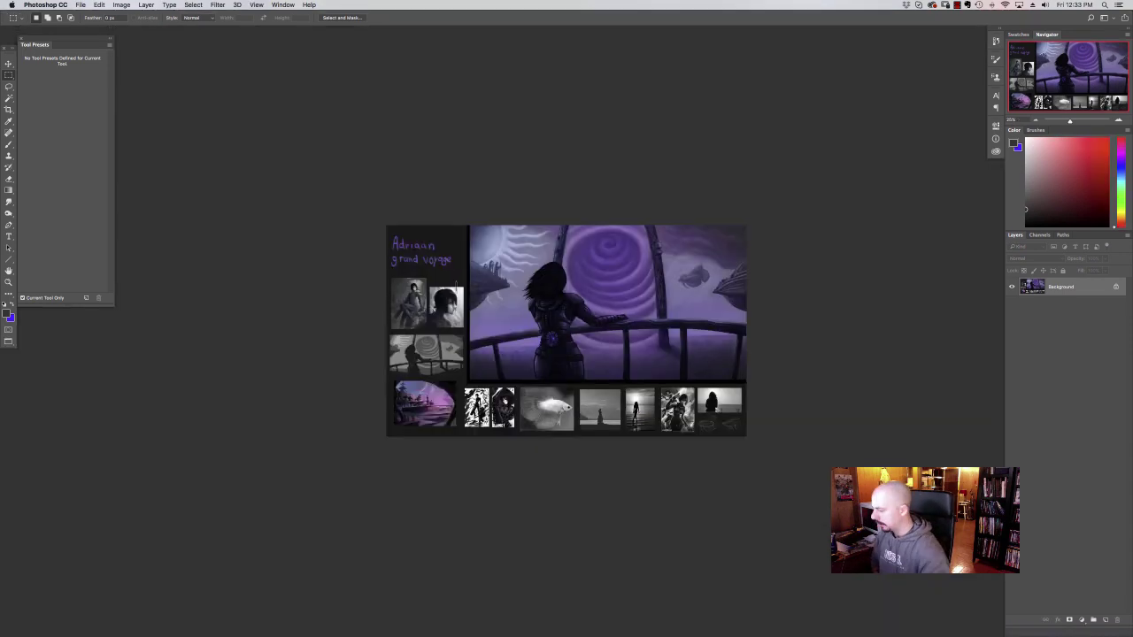
{"action": "key", "text": "super+plus"}
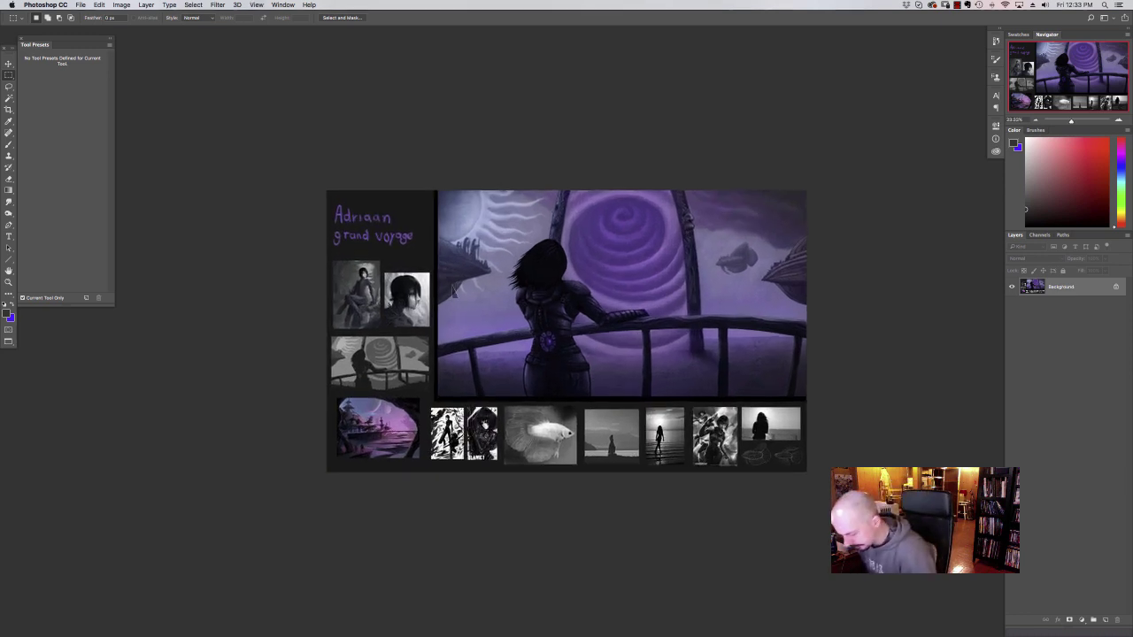
{"action": "key", "text": "super+plus"}
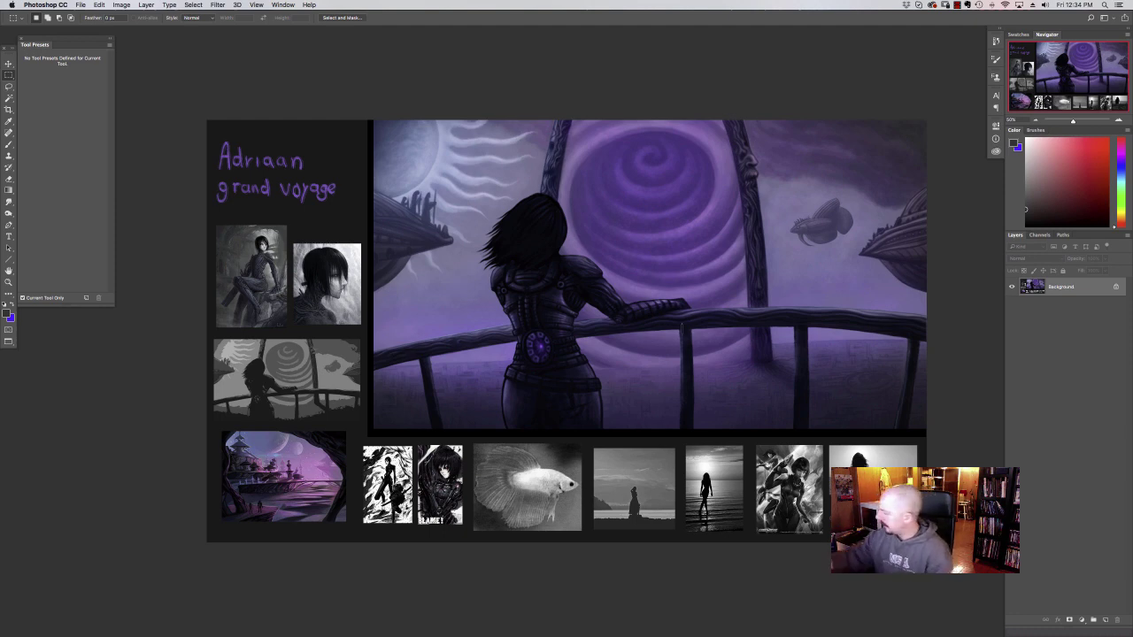
Set red as the paint colour, add Layer 1, and undo the trial red strokes
{"action": "key", "text": "b"}
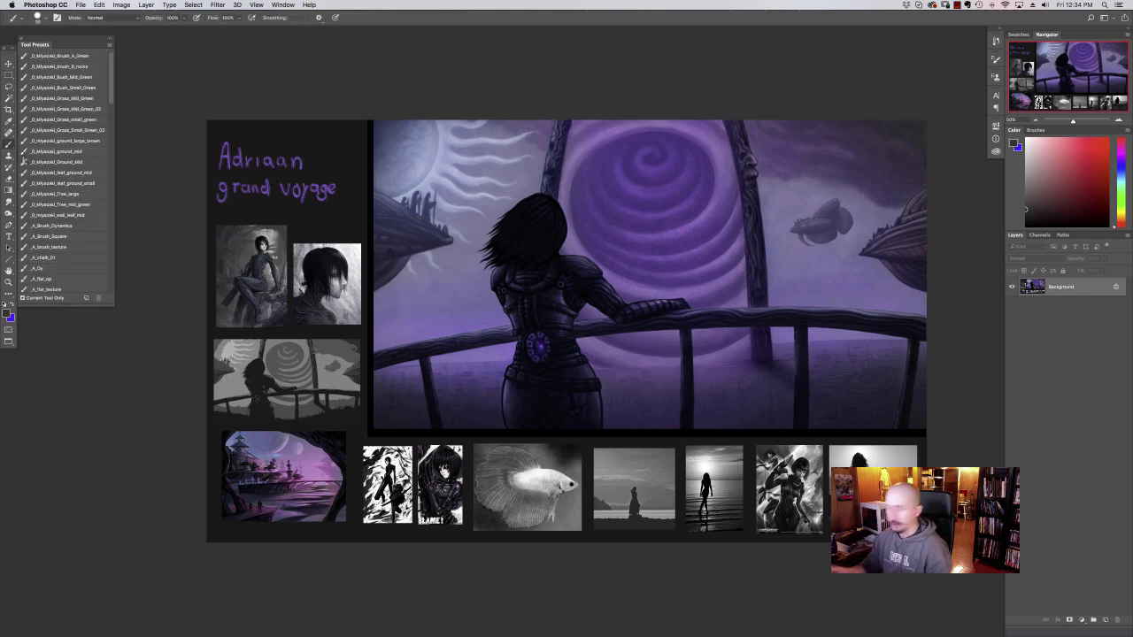
{"action": "key", "text": "x"}
{"action": "left_click", "coordinate": [1105, 621]}
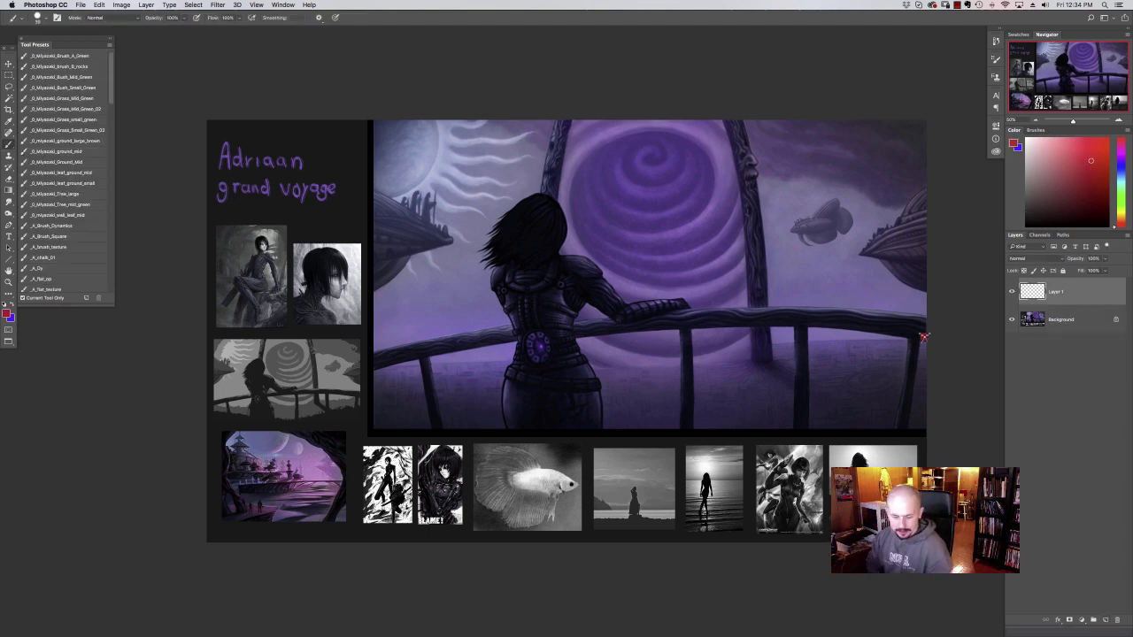
{"action": "left_click_drag", "start_coordinate": [925, 337], "coordinate": [315, 371]}
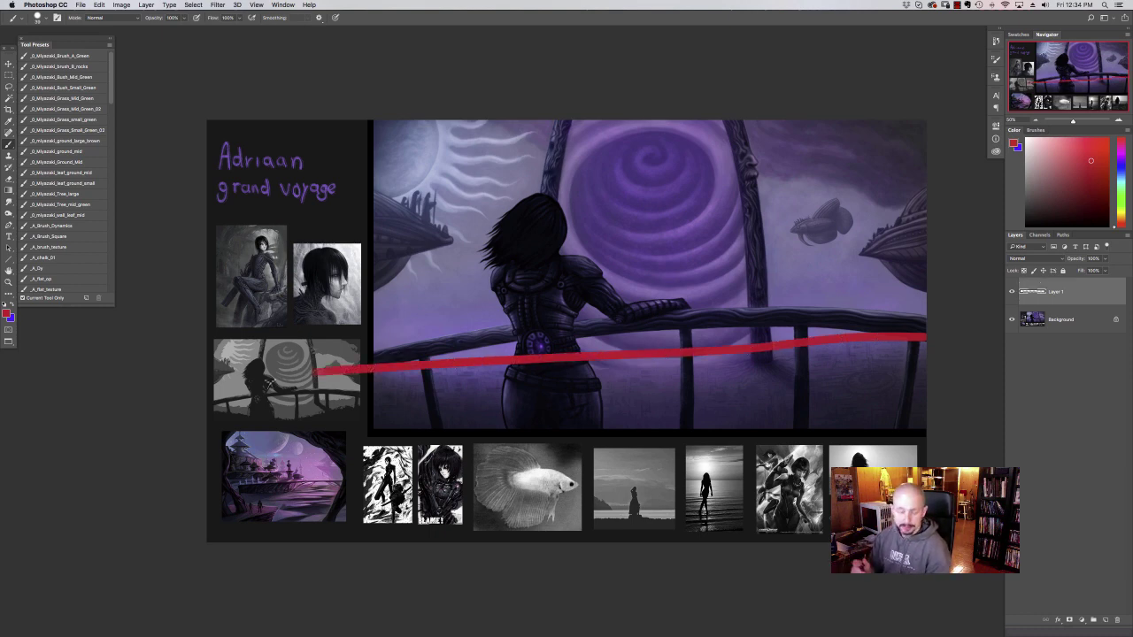
{"action": "key", "text": "ctrl+z"}
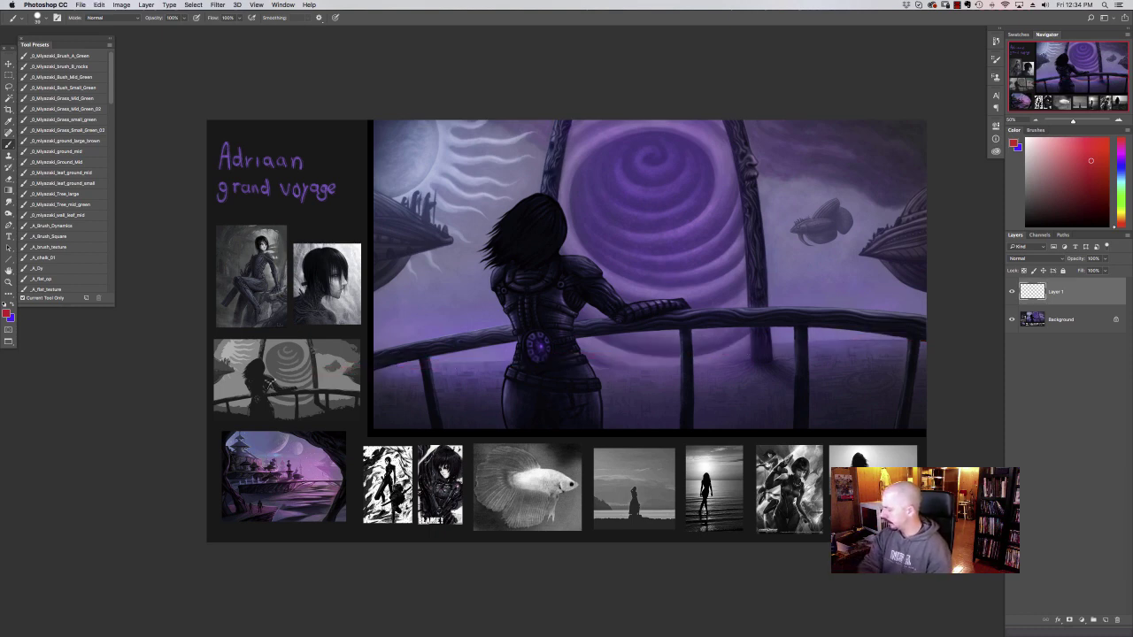
{"action": "left_click_drag", "start_coordinate": [922, 354], "coordinate": [281, 356]}
{"action": "left_click_drag", "start_coordinate": [924, 298], "coordinate": [237, 297]}
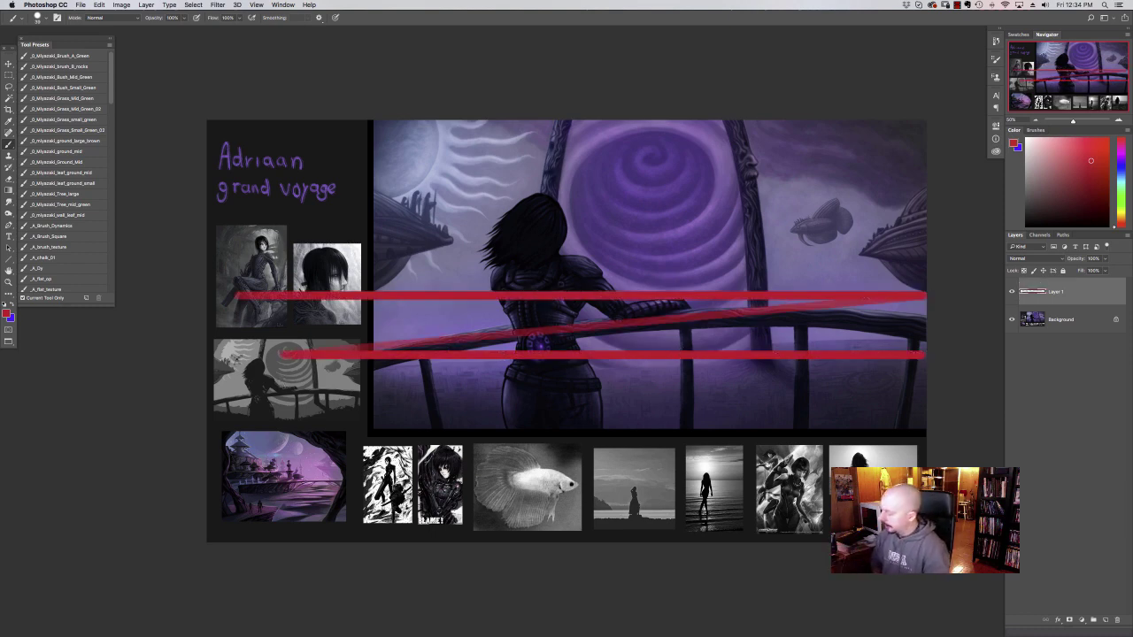
{"action": "key", "text": "ctrl+z"}
{"action": "key", "text": "ctrl+z"}
{"action": "key", "text": "ctrl+z"}
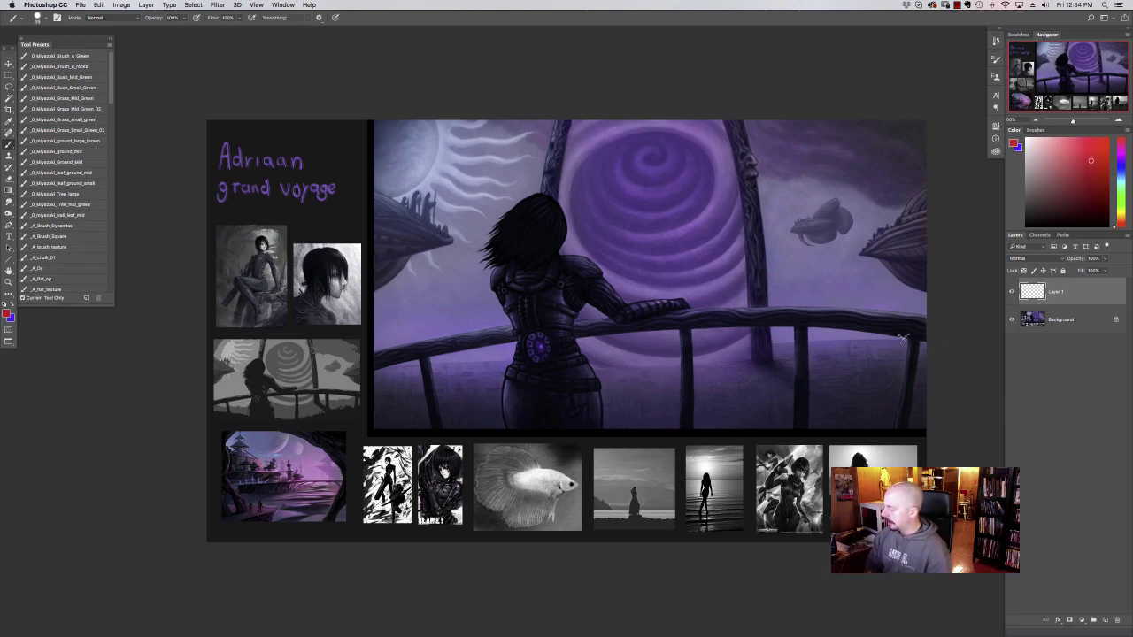
Trace the railing, the figure's back and head, and a lower post in red
{"action": "mouse_move", "coordinate": [916, 326]}
{"action": "left_mouse_down"}
{"action": "mouse_move", "coordinate": [718, 311]}
{"action": "mouse_move", "coordinate": [553, 228]}
{"action": "left_mouse_up"}
{"action": "mouse_move", "coordinate": [574, 285]}
{"action": "left_mouse_down"}
{"action": "mouse_move", "coordinate": [490, 249]}
{"action": "mouse_move", "coordinate": [434, 327]}
{"action": "mouse_move", "coordinate": [345, 375]}
{"action": "left_mouse_up"}
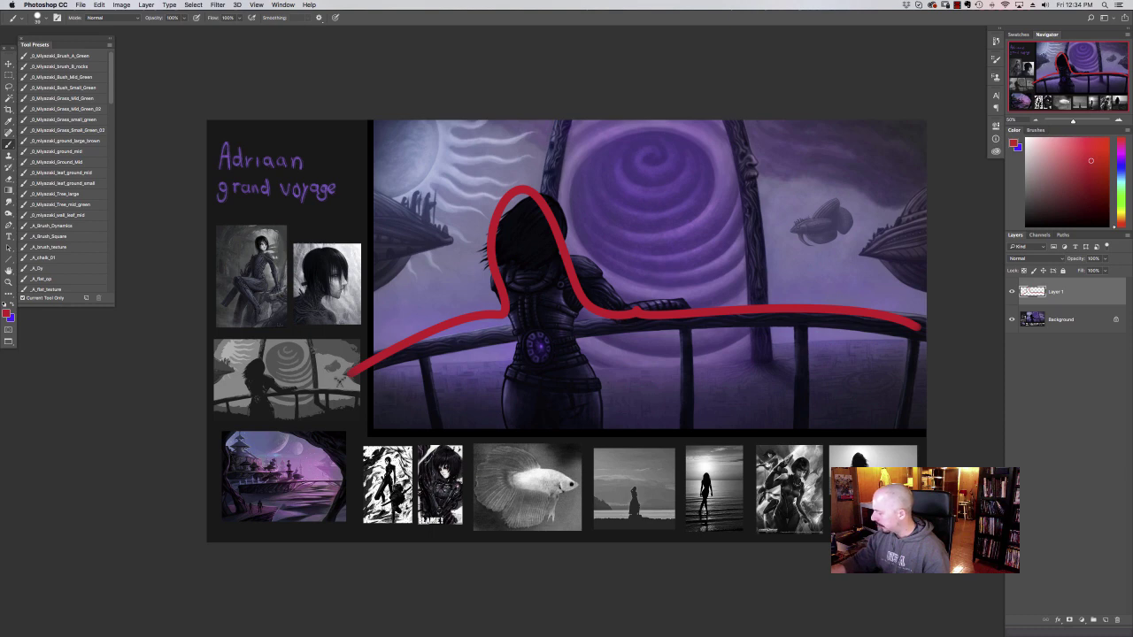
{"action": "mouse_move", "coordinate": [678, 330]}
{"action": "left_mouse_down"}
{"action": "mouse_move", "coordinate": [852, 324]}
{"action": "mouse_move", "coordinate": [793, 430]}
{"action": "left_mouse_up"}
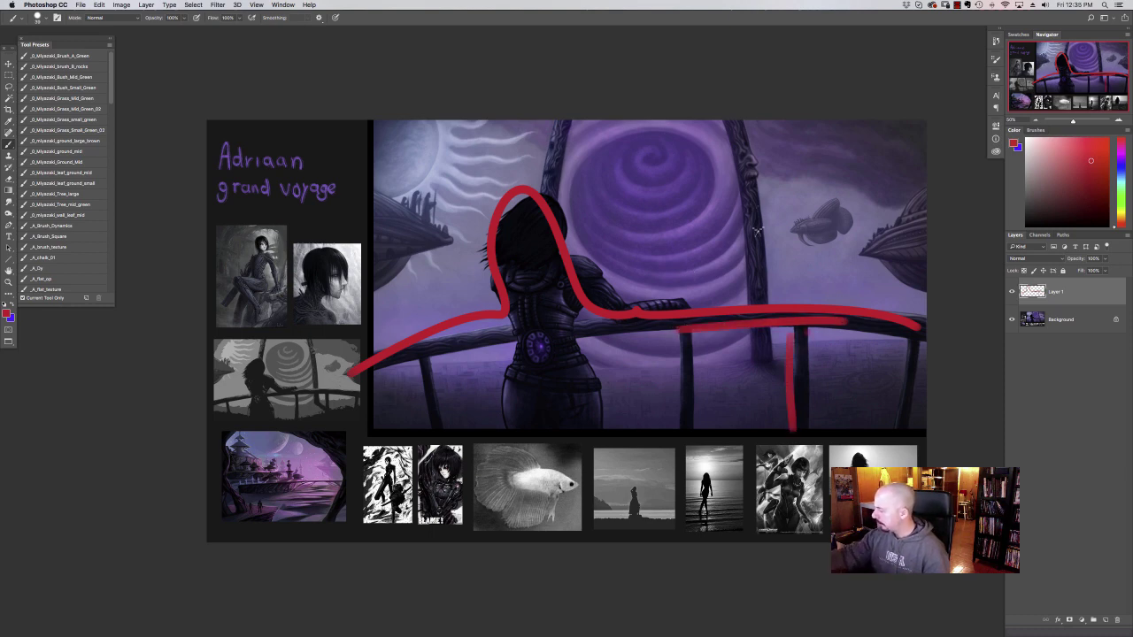
Paint green lines down the right and left pillars, then hide Layer 1
{"action": "left_click_drag", "start_coordinate": [724, 121], "coordinate": [748, 300]}
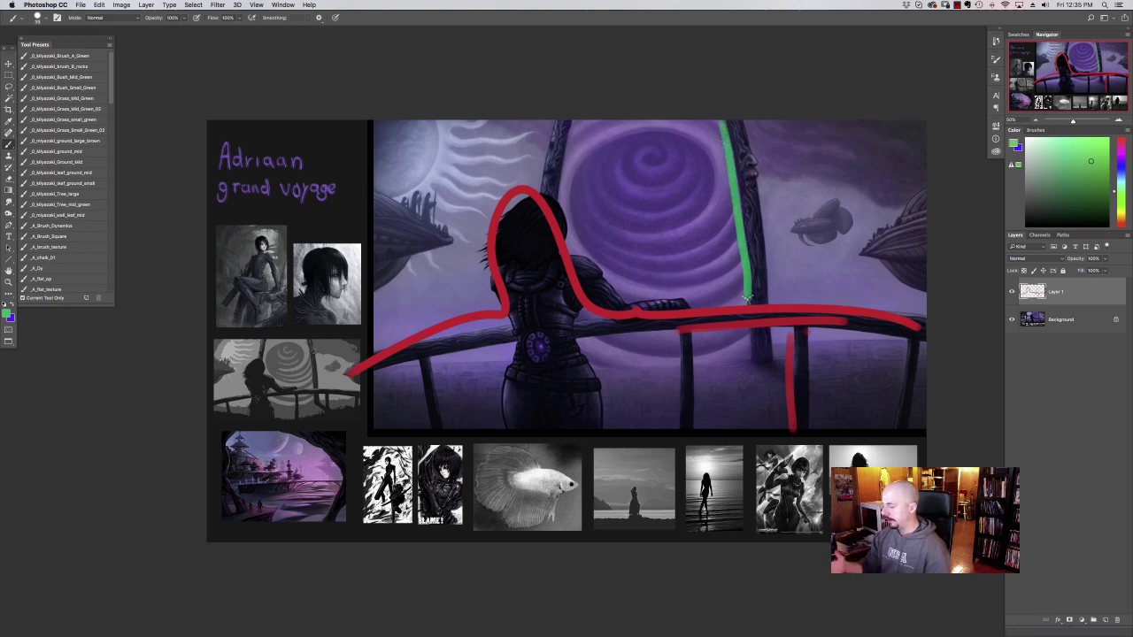
{"action": "left_click_drag", "start_coordinate": [747, 124], "coordinate": [767, 303]}
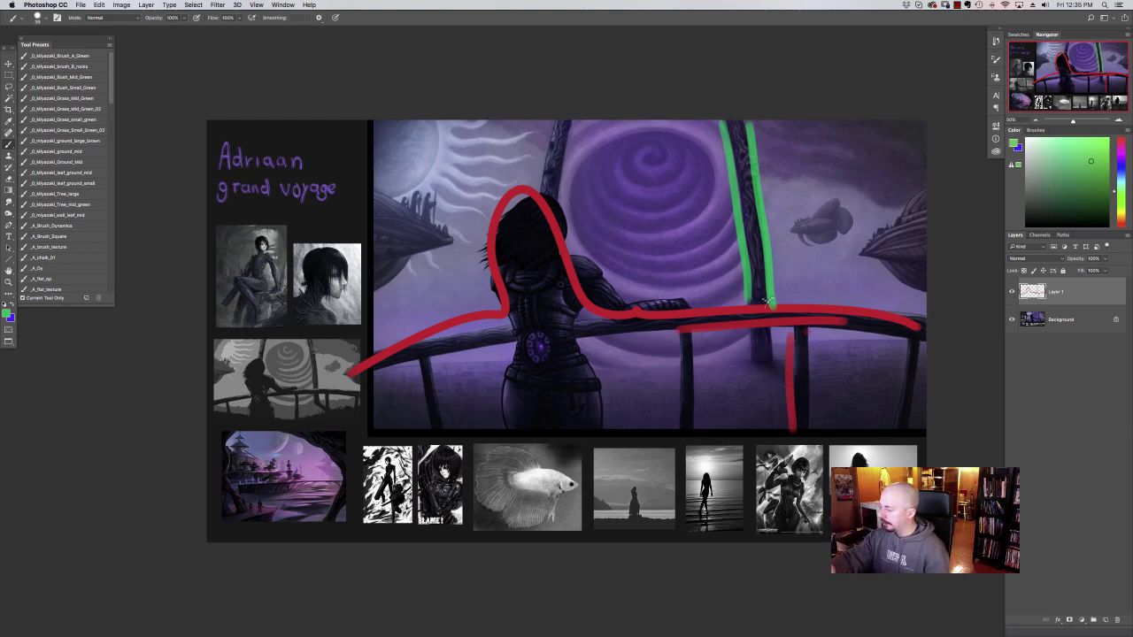
{"action": "mouse_move", "coordinate": [572, 122]}
{"action": "left_mouse_down"}
{"action": "mouse_move", "coordinate": [563, 160]}
{"action": "mouse_move", "coordinate": [560, 117]}
{"action": "mouse_move", "coordinate": [553, 193]}
{"action": "left_mouse_up"}
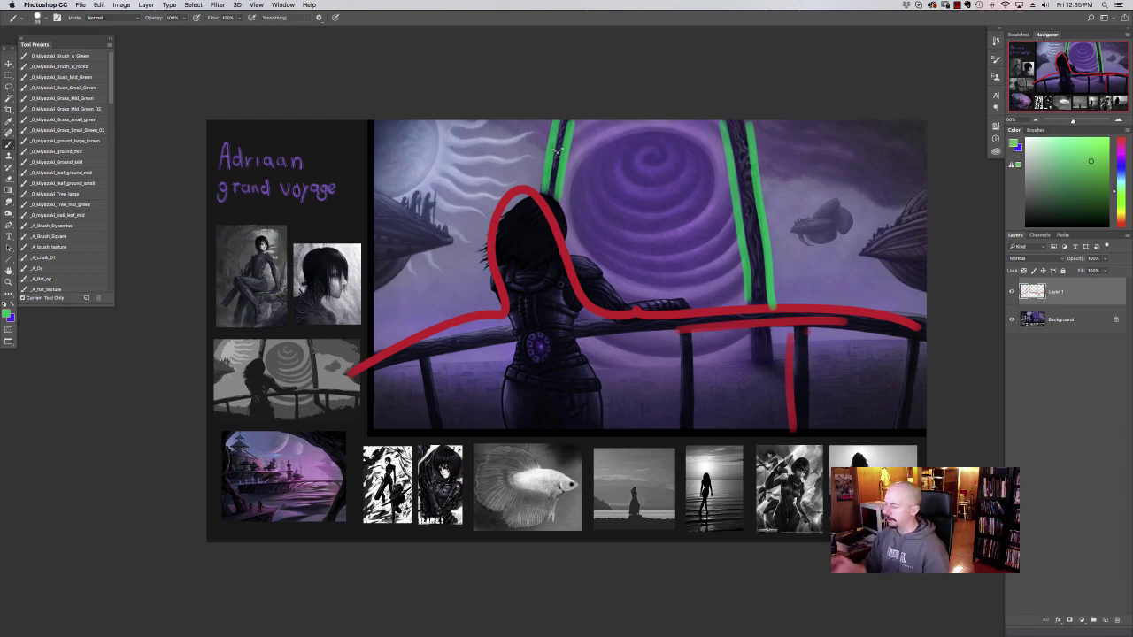
{"action": "left_click", "coordinate": [1012, 293]}
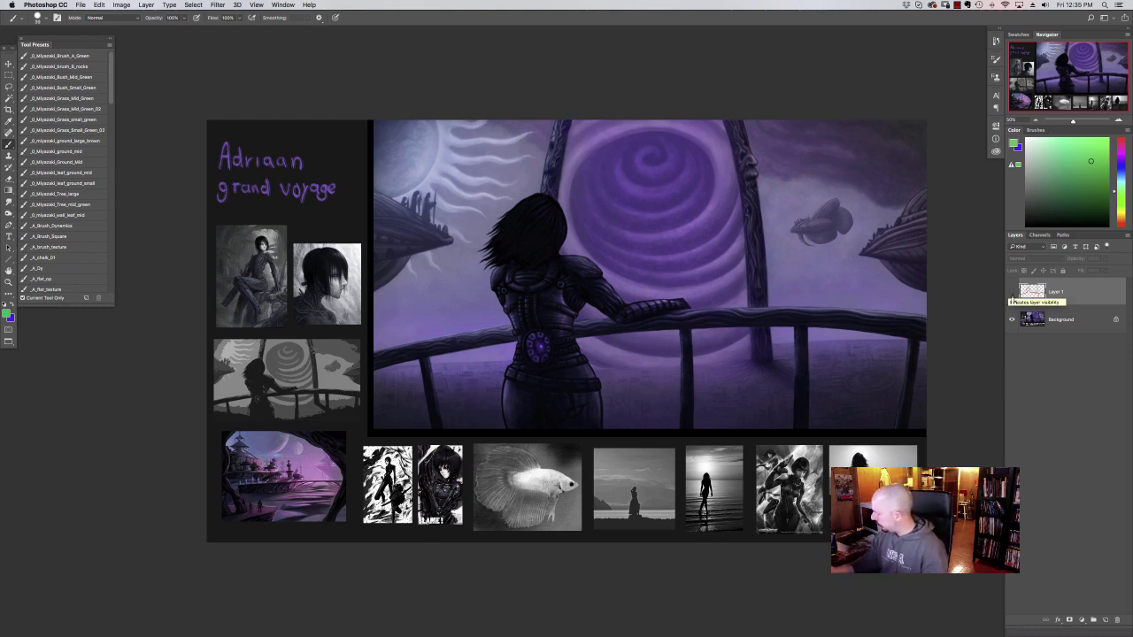
On a new Layer 2, brush yellow-green chevrons and loops beside the airships and figure
{"action": "left_click", "coordinate": [566, 184]}
{"action": "left_click", "coordinate": [644, 207]}
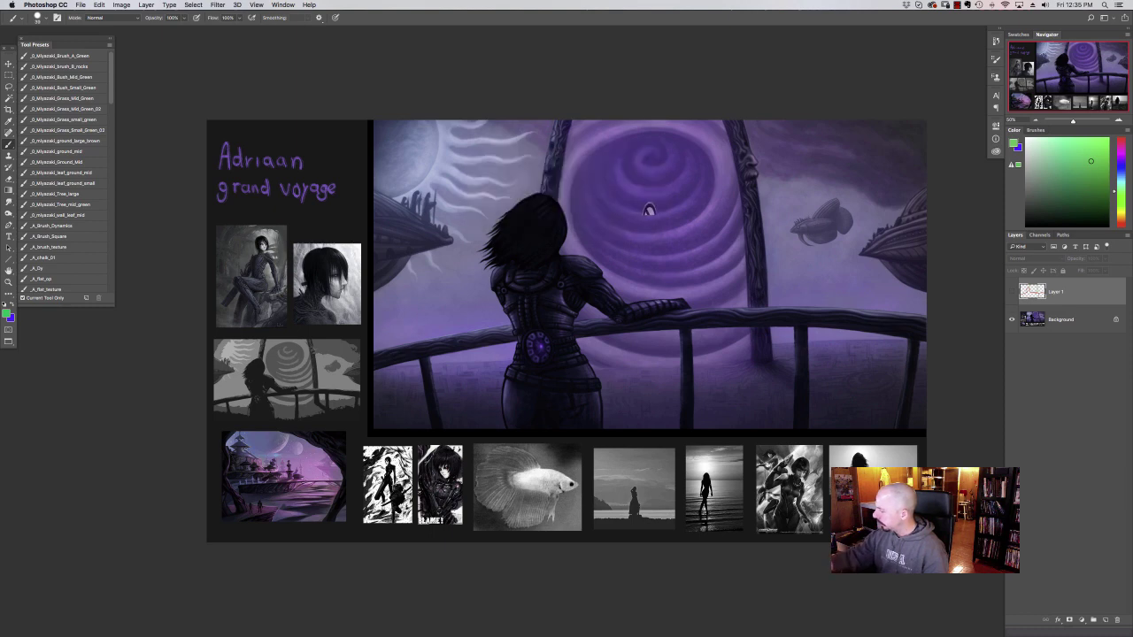
{"action": "left_click", "coordinate": [1106, 621]}
{"action": "left_click", "coordinate": [1120, 210]}
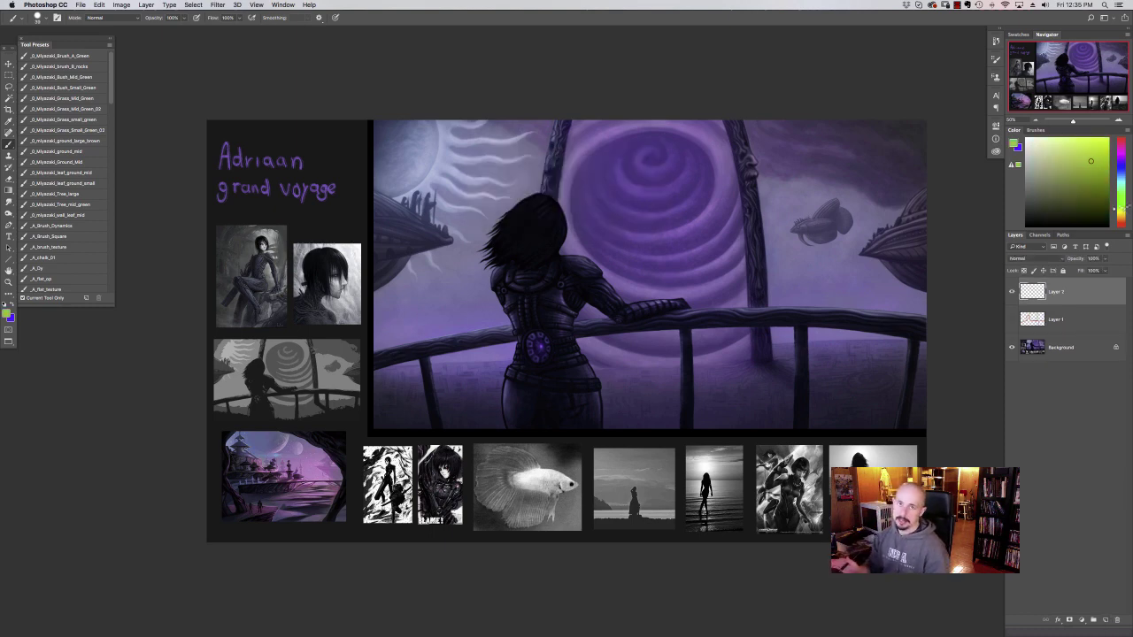
{"action": "left_click_drag", "start_coordinate": [926, 187], "coordinate": [925, 290]}
{"action": "left_click_drag", "start_coordinate": [370, 191], "coordinate": [377, 333]}
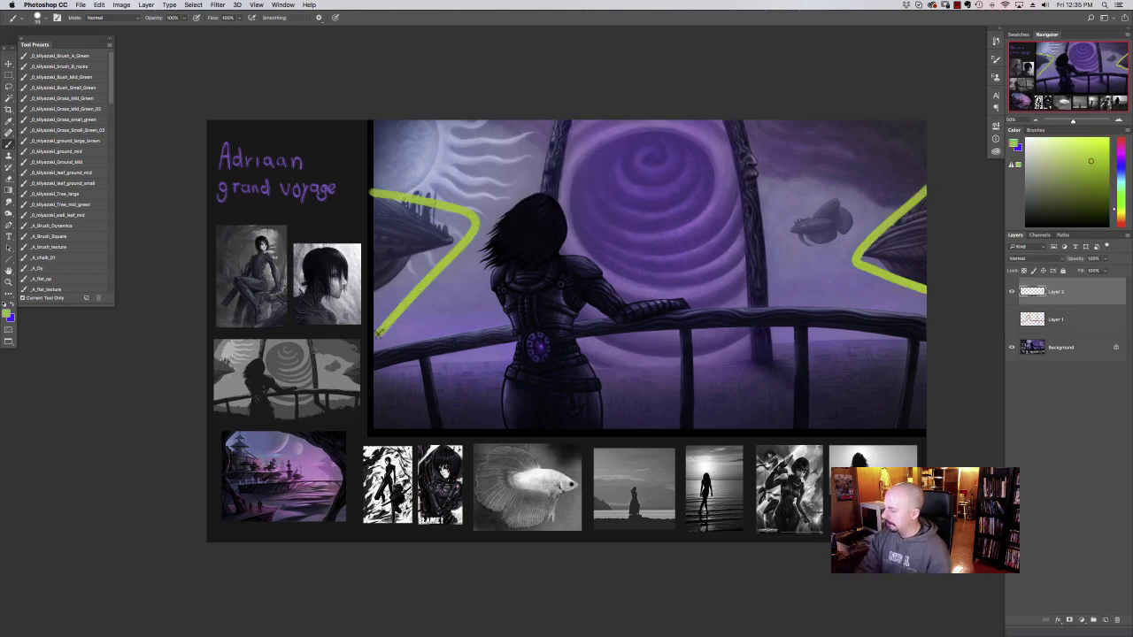
{"action": "mouse_move", "coordinate": [352, 140]}
{"action": "left_mouse_down"}
{"action": "mouse_move", "coordinate": [442, 261]}
{"action": "mouse_move", "coordinate": [314, 341]}
{"action": "left_mouse_up"}
{"action": "left_click_drag", "start_coordinate": [853, 265], "coordinate": [913, 282]}
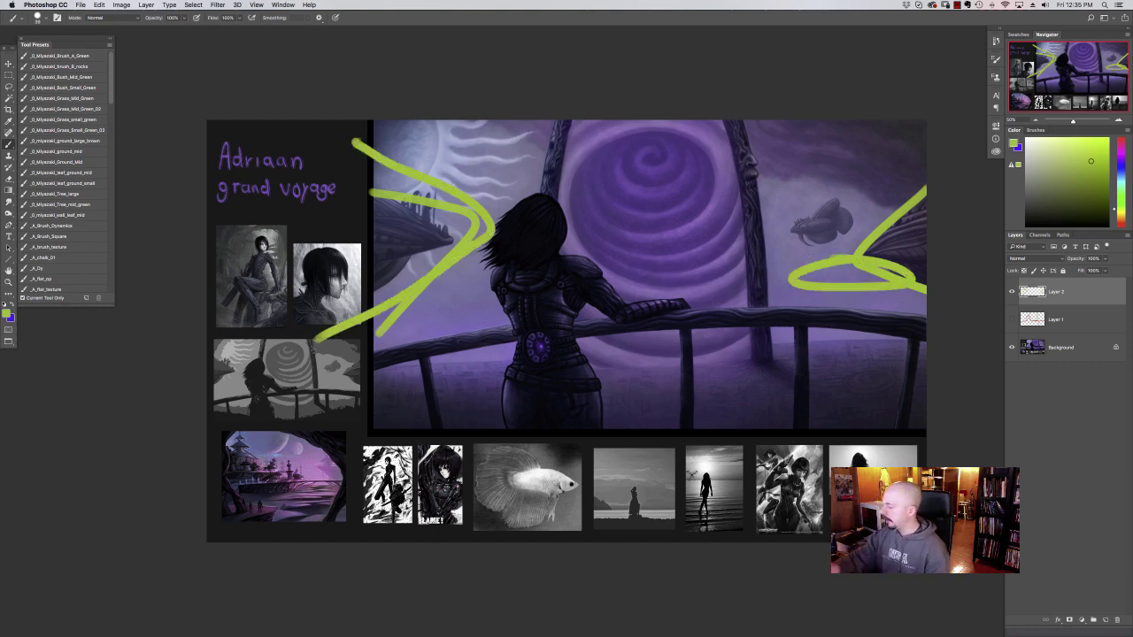
{"action": "mouse_move", "coordinate": [915, 161]}
{"action": "left_mouse_down"}
{"action": "mouse_move", "coordinate": [904, 161]}
{"action": "mouse_move", "coordinate": [911, 181]}
{"action": "left_mouse_up"}
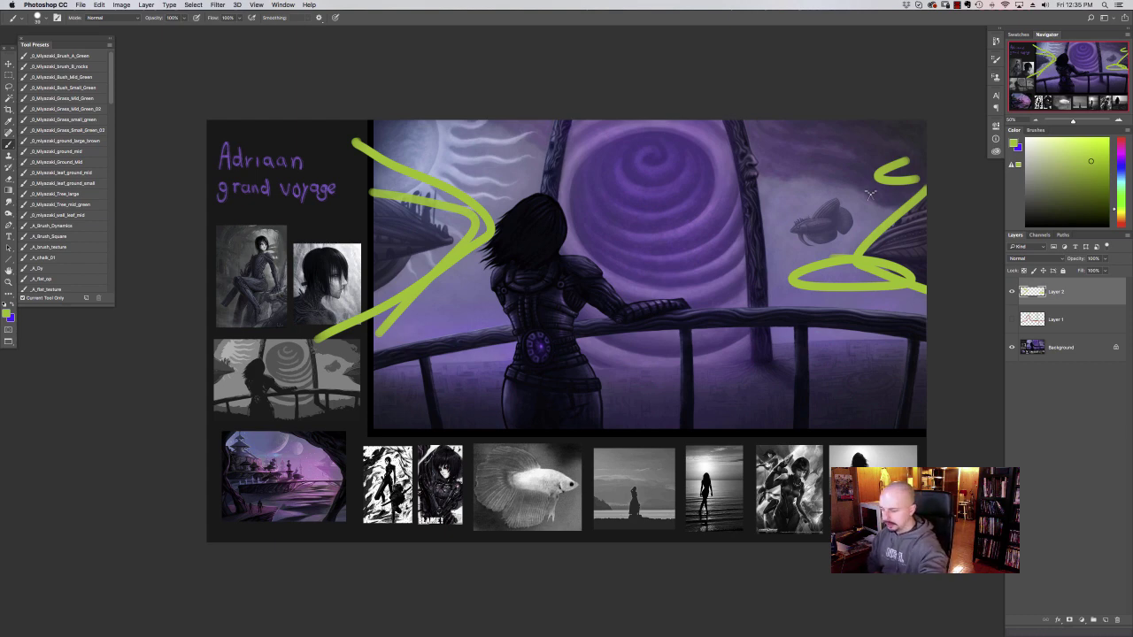
{"action": "key", "text": "f"}
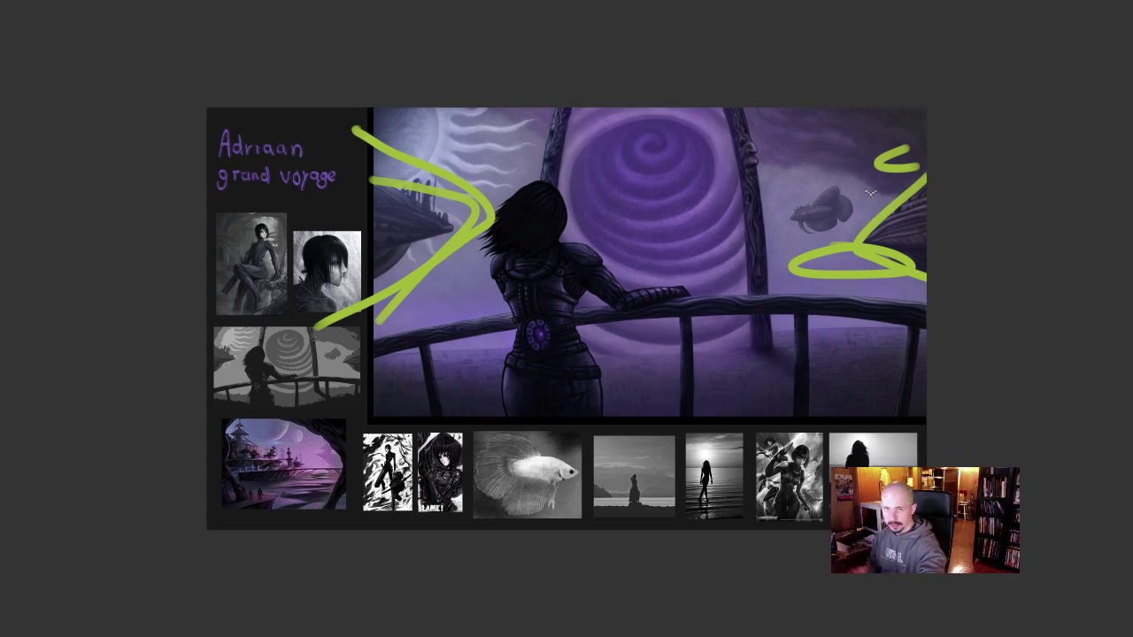
{"action": "key", "text": "f"}
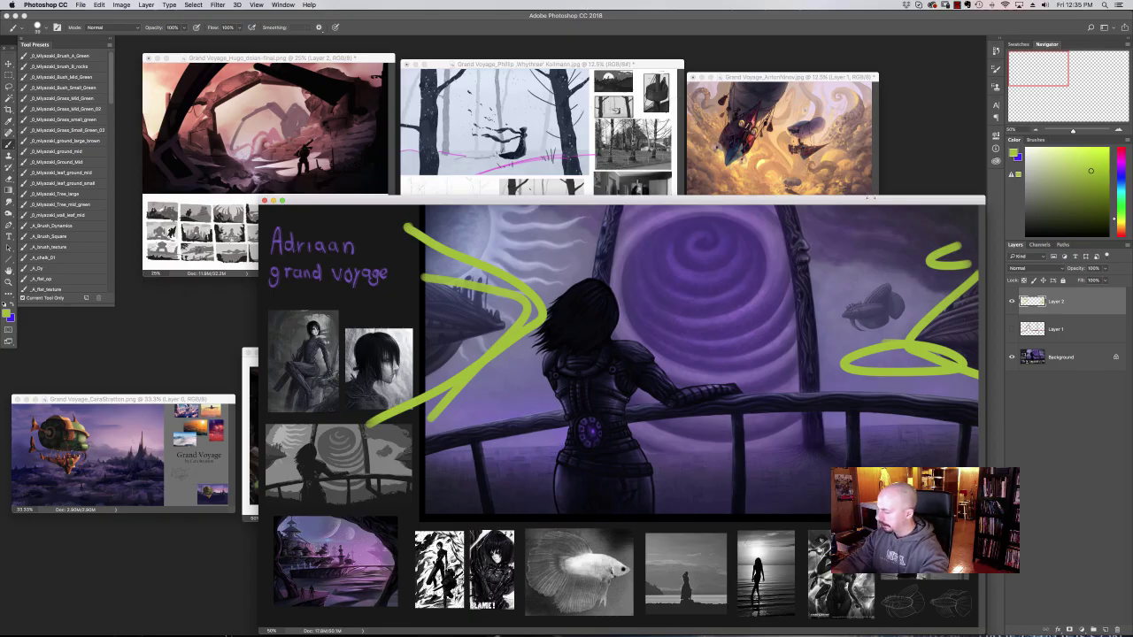
{"action": "key", "text": "super+minus"}
{"action": "key", "text": "super+minus"}
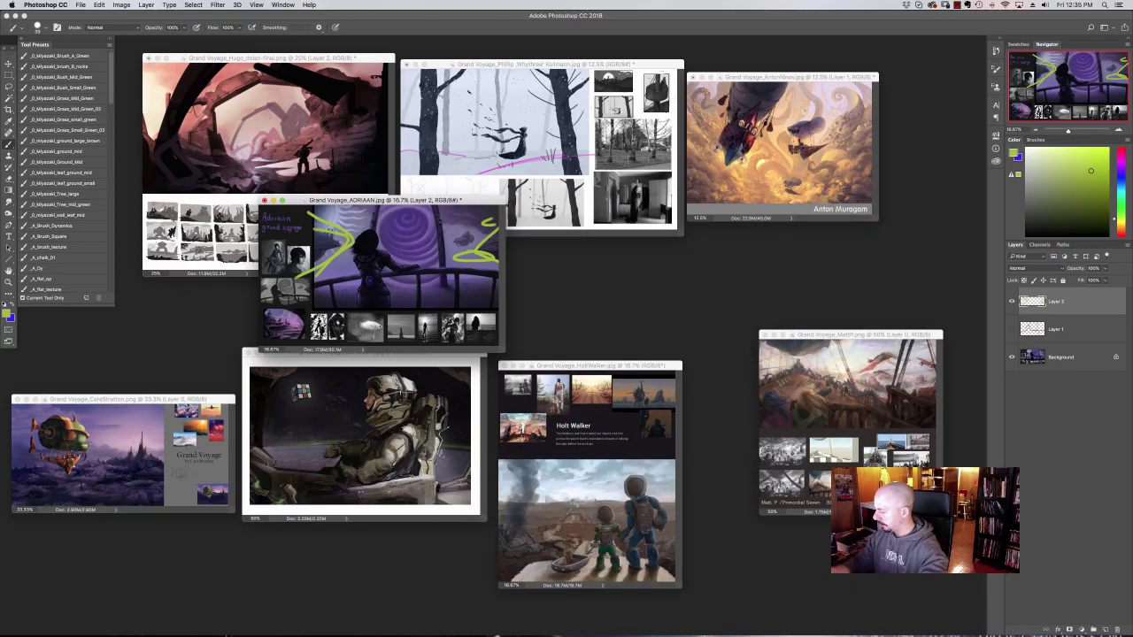
{"action": "left_click_drag", "start_coordinate": [389, 203], "coordinate": [825, 230]}
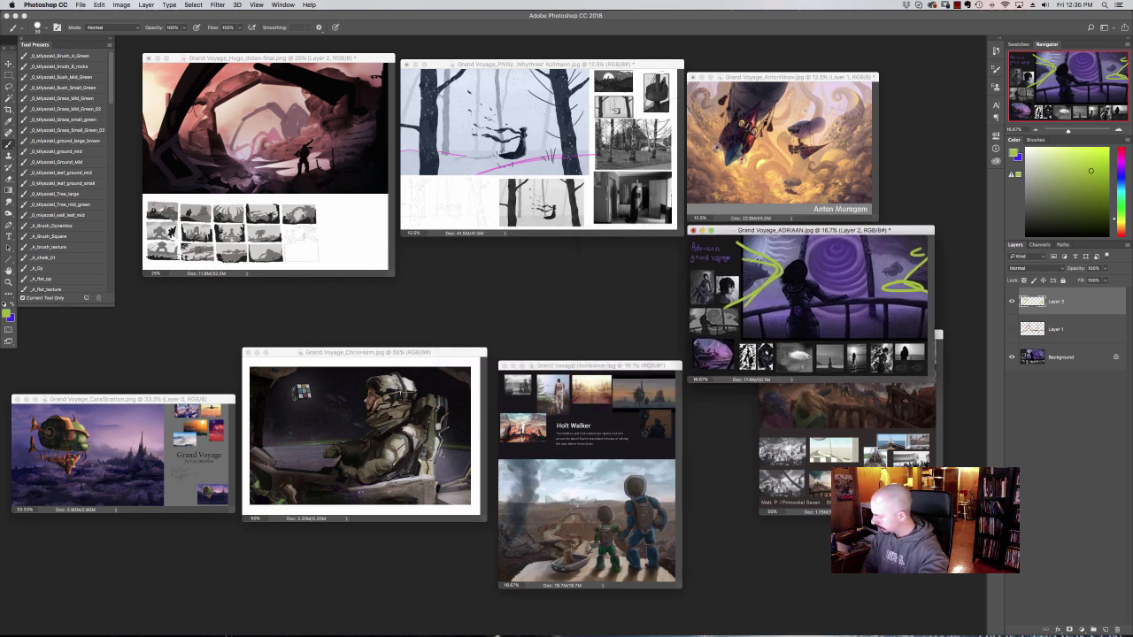
{"action": "key", "text": "super+minus"}
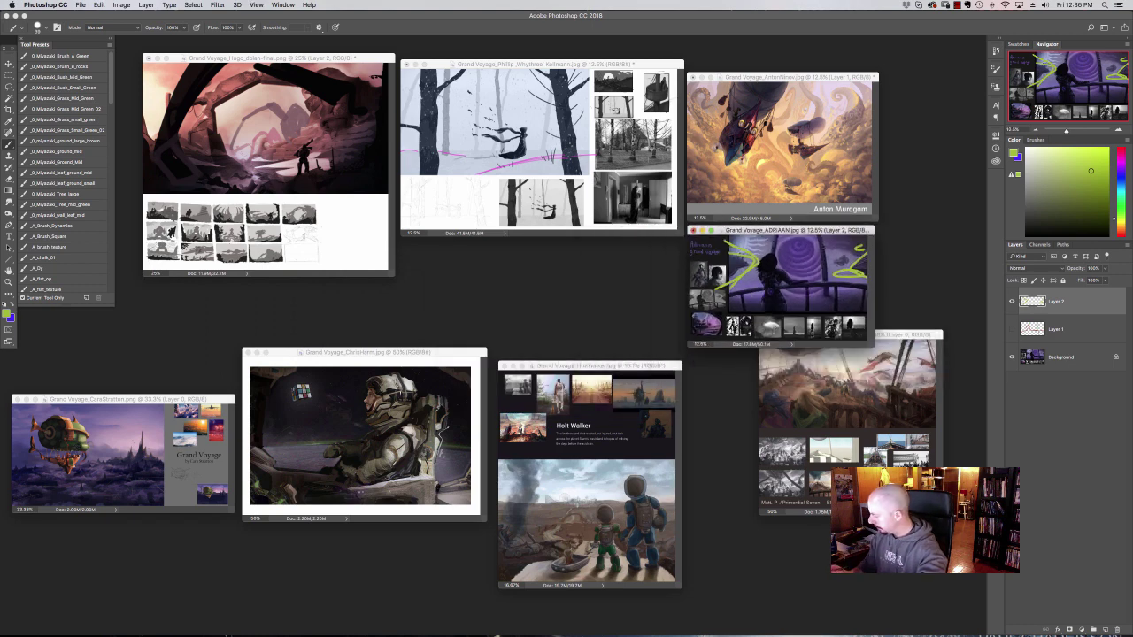
{"action": "key", "text": "ctrl+Tab"}
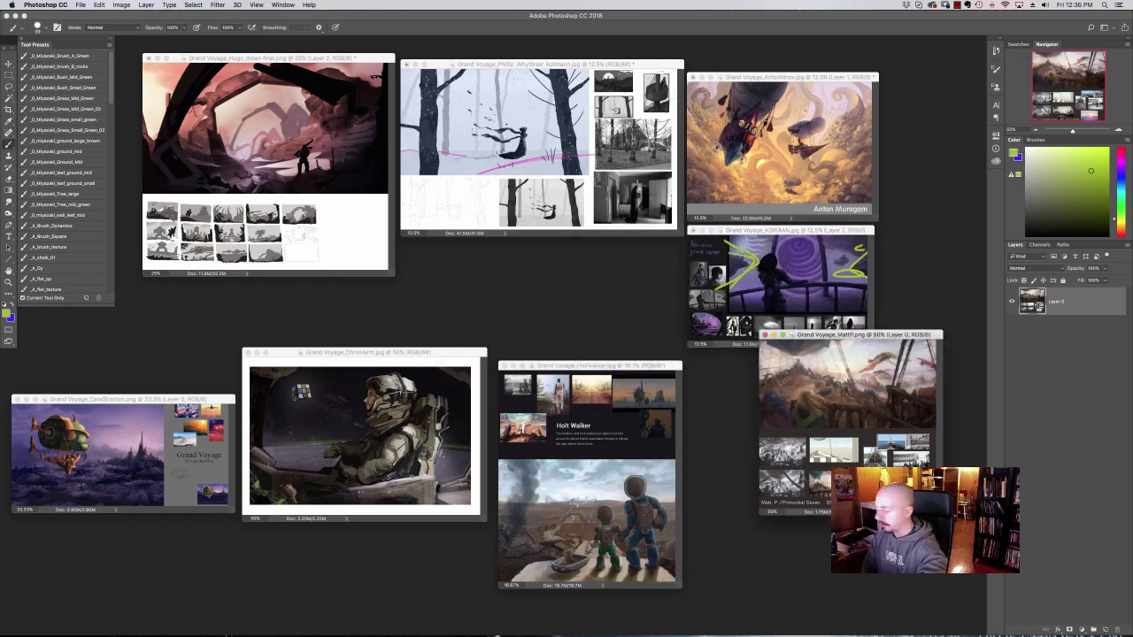
{"action": "key", "text": "super+plus"}
{"action": "left_click_drag", "start_coordinate": [850, 334], "coordinate": [493, 283]}
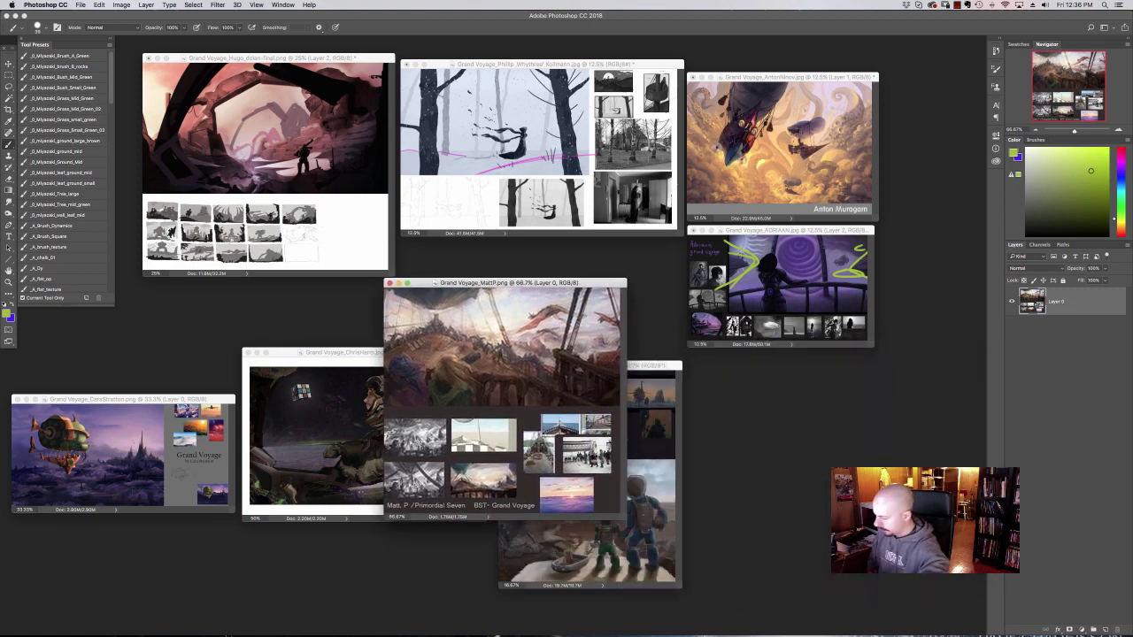
{"action": "key", "text": "super+plus"}
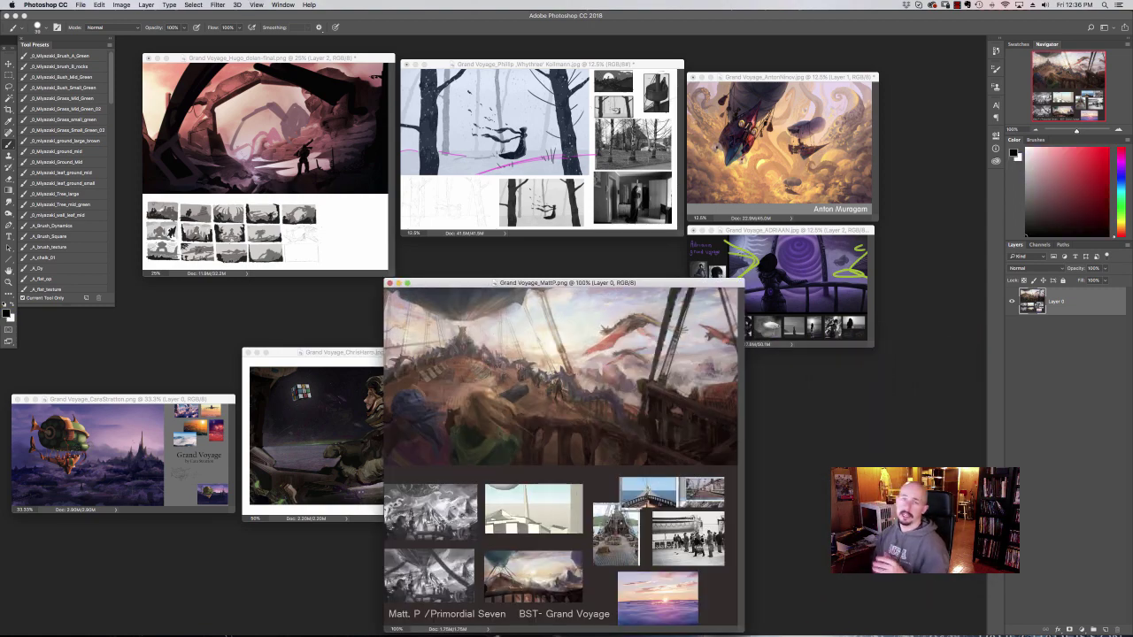
{"action": "key", "text": "f"}
{"action": "key", "text": "super+equal"}
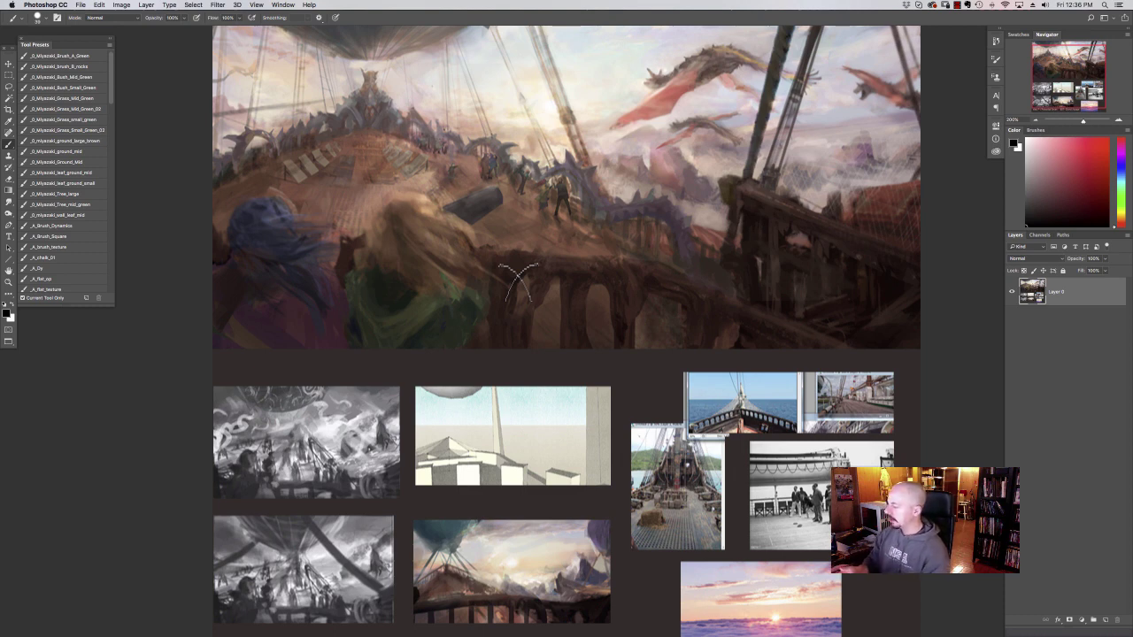
{"action": "scroll", "coordinate": [518, 281], "scroll_direction": "up", "scroll_amount": 4}
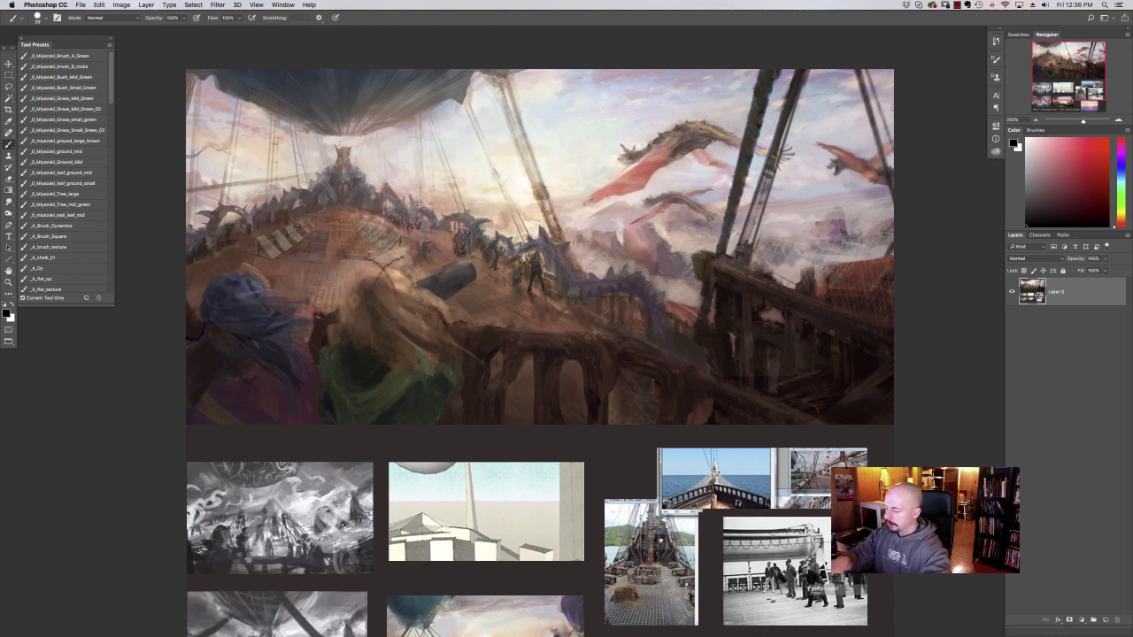
{"action": "key", "text": "super+minus"}
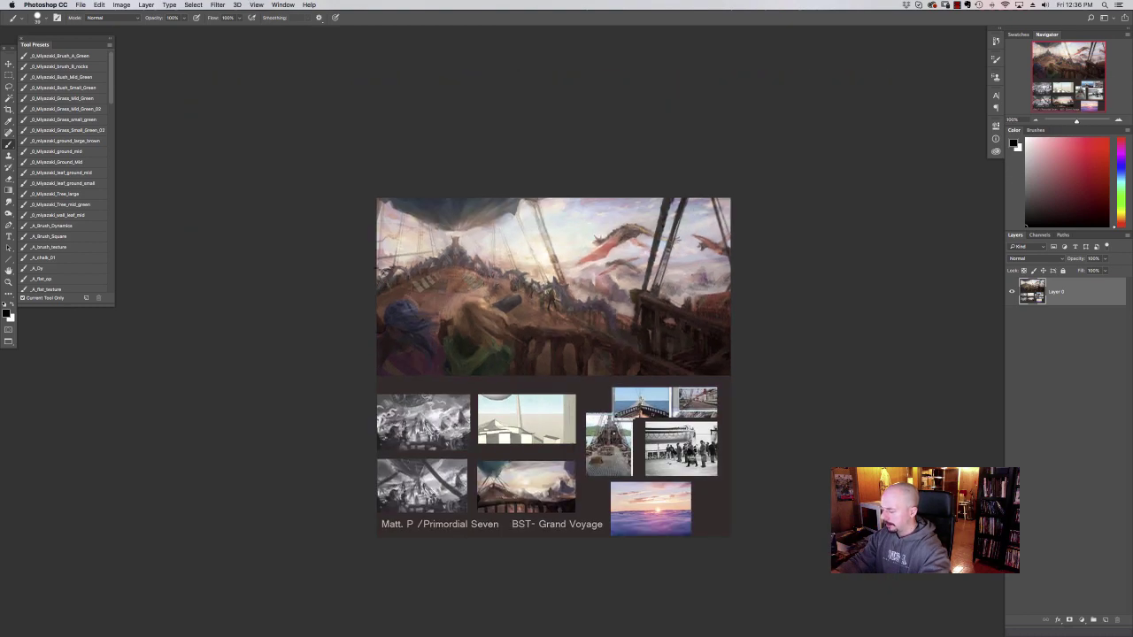
{"action": "key", "text": "super+minus"}
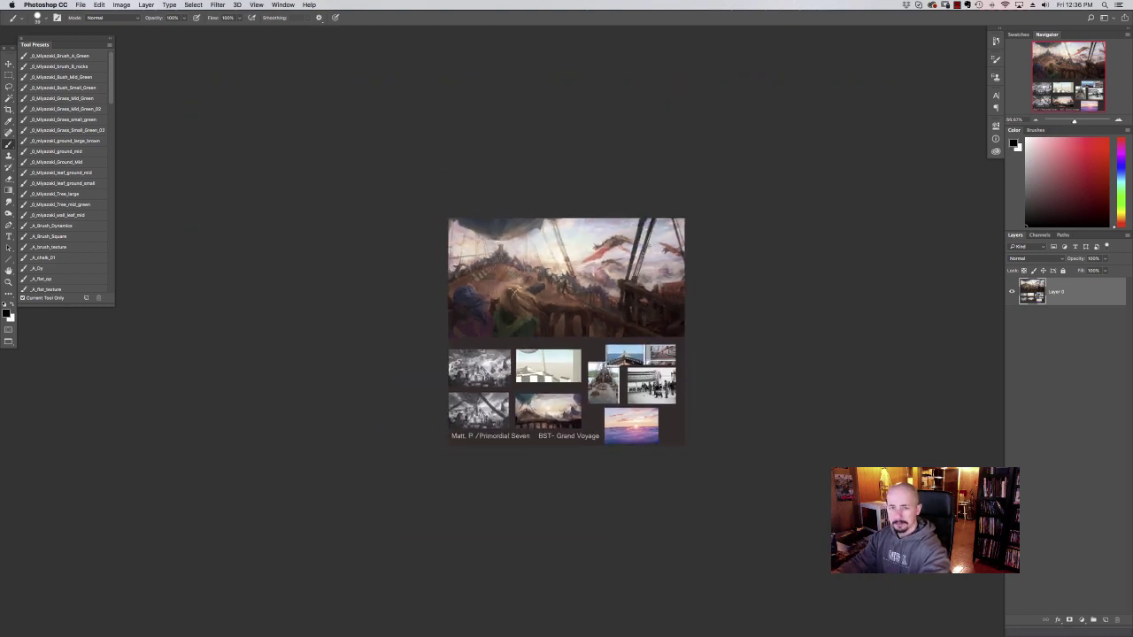
{"action": "key", "text": "super+minus"}
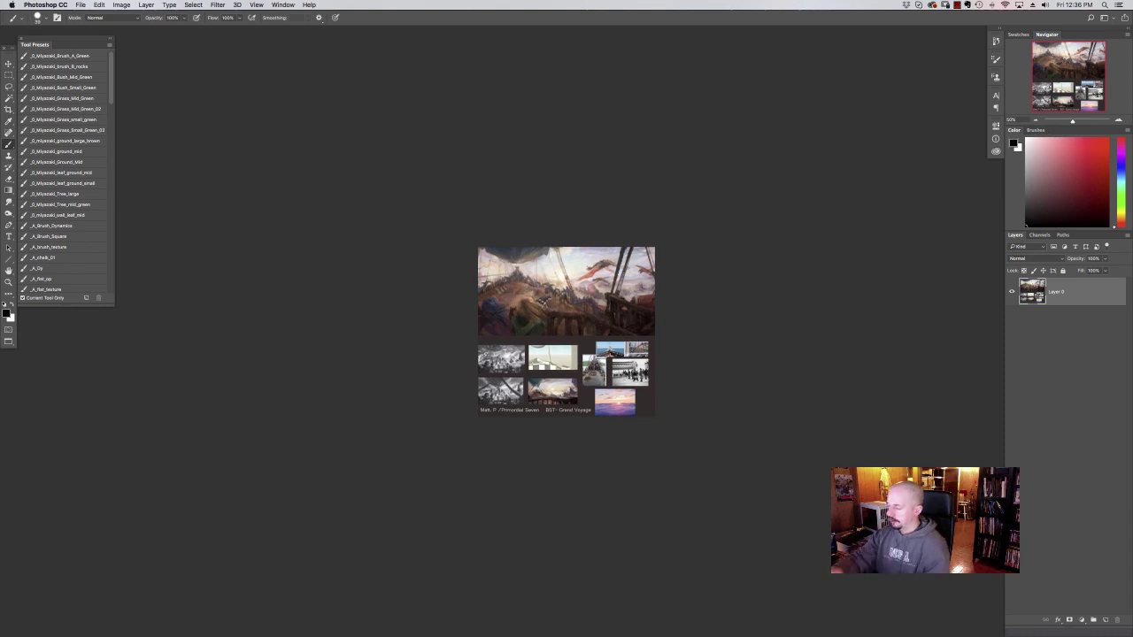
{"action": "key", "text": "super+plus"}
{"action": "key", "text": "super+plus"}
{"action": "key", "text": "super+plus"}
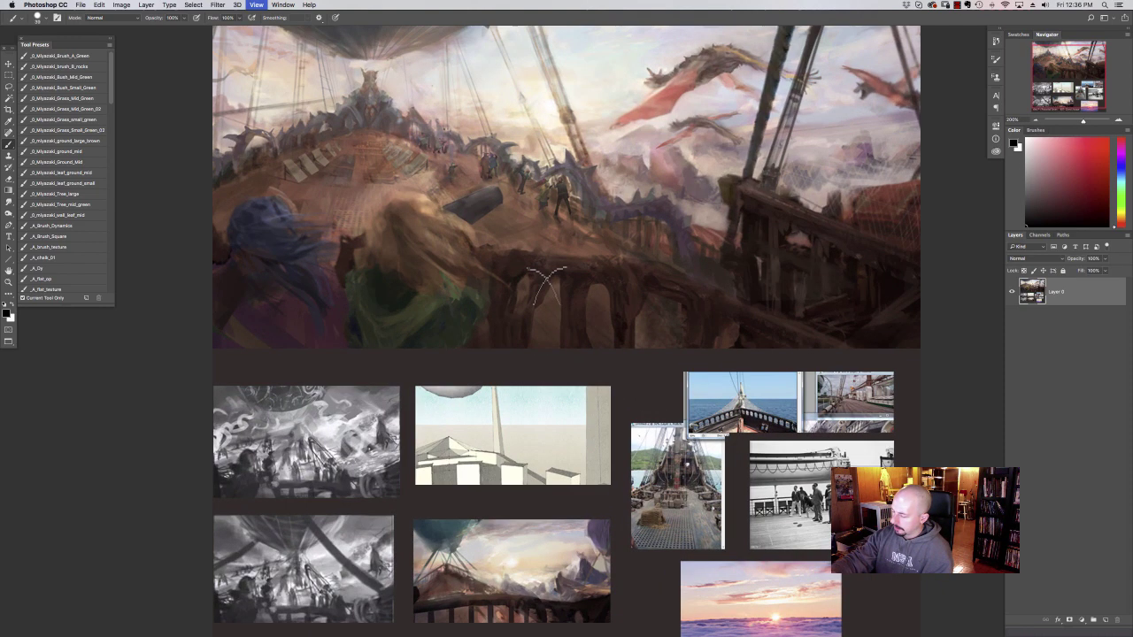
{"action": "left_click", "coordinate": [410, 266], "text": "alt"}
{"action": "mouse_move", "coordinate": [397, 186]}
{"action": "left_mouse_down"}
{"action": "mouse_move", "coordinate": [371, 252]}
{"action": "mouse_move", "coordinate": [408, 217]}
{"action": "mouse_move", "coordinate": [379, 220]}
{"action": "left_mouse_up"}
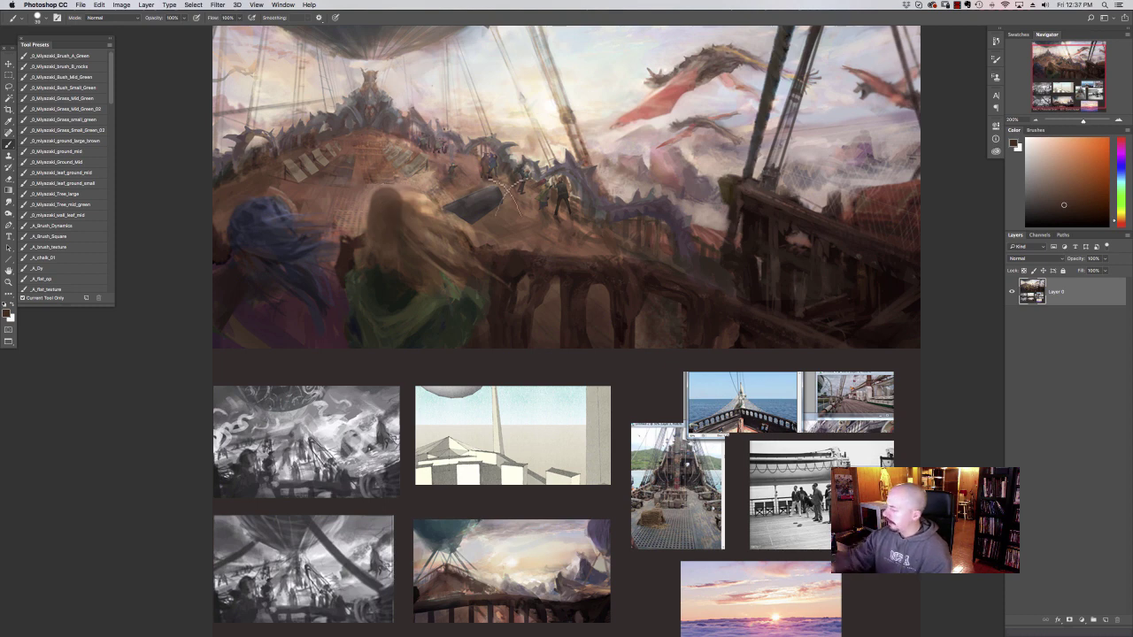
Repaint the middle figure's hair with sampled dark and light browns
{"action": "right_click", "coordinate": [517, 195]}
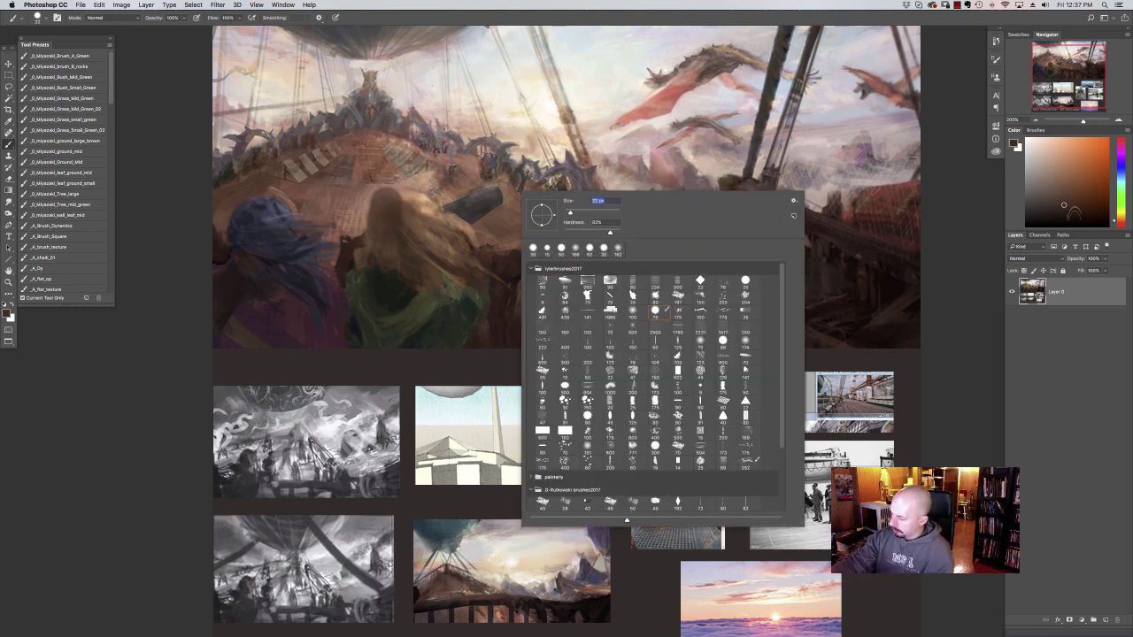
{"action": "key", "text": "Return"}
{"action": "left_click", "coordinate": [390, 216], "text": "alt"}
{"action": "mouse_move", "coordinate": [393, 188]}
{"action": "left_mouse_down"}
{"action": "mouse_move", "coordinate": [388, 243]}
{"action": "mouse_move", "coordinate": [405, 190]}
{"action": "mouse_move", "coordinate": [425, 215]}
{"action": "mouse_move", "coordinate": [390, 211]}
{"action": "mouse_move", "coordinate": [436, 234]}
{"action": "mouse_move", "coordinate": [374, 187]}
{"action": "mouse_move", "coordinate": [327, 194]}
{"action": "mouse_move", "coordinate": [328, 228]}
{"action": "left_mouse_up"}
{"action": "left_click", "coordinate": [394, 193], "text": "alt"}
{"action": "left_click", "coordinate": [379, 190], "text": "alt"}
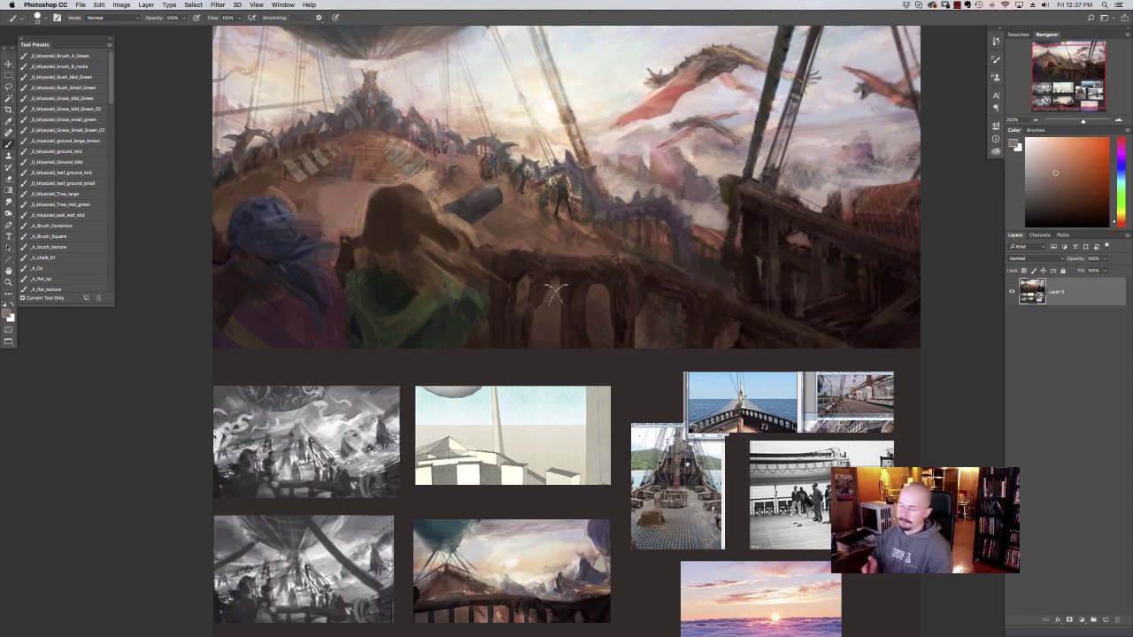
Deepen the turban with dark blue and darken the straight and diagonal railings with brown
{"action": "left_click_drag", "start_coordinate": [556, 295], "coordinate": [522, 393]}
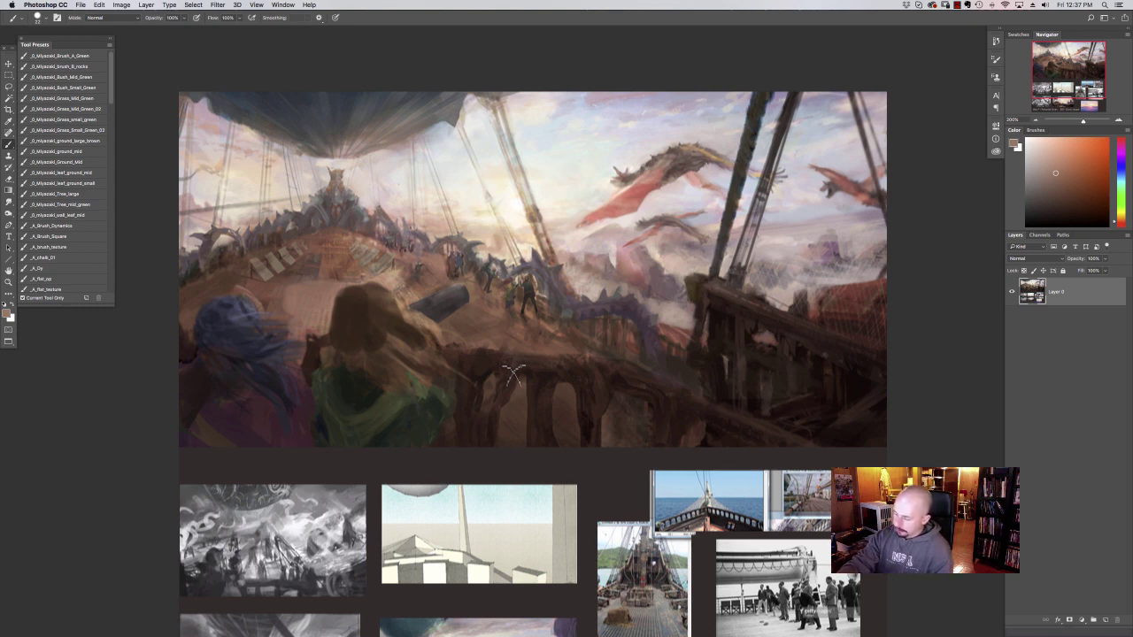
{"action": "left_click", "coordinate": [235, 304], "text": "alt"}
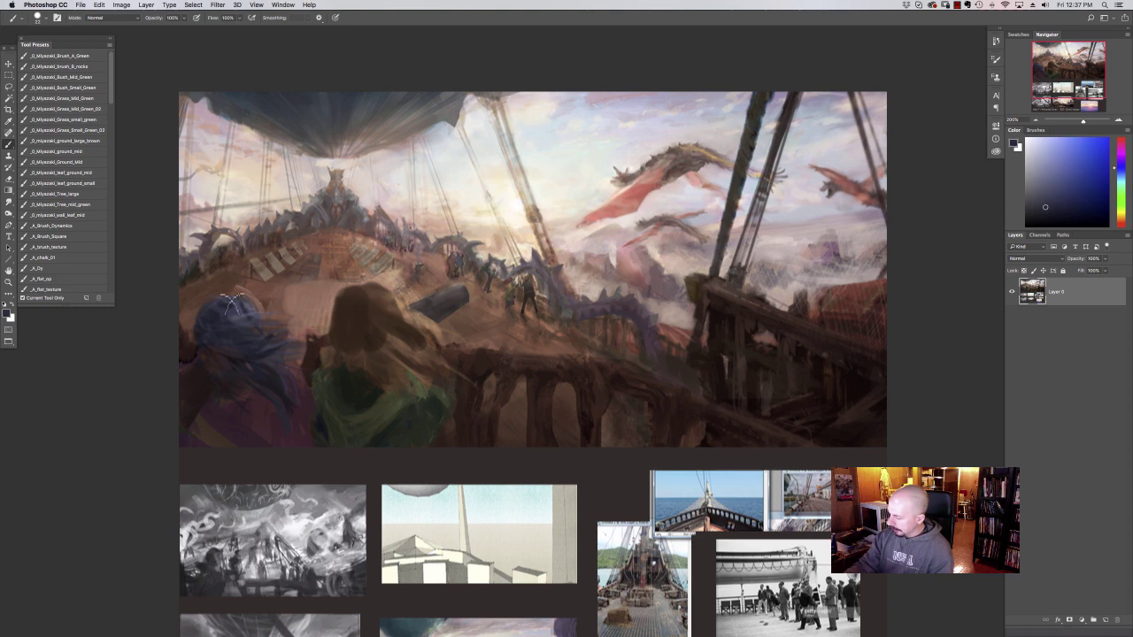
{"action": "mouse_move", "coordinate": [232, 304]}
{"action": "left_mouse_down"}
{"action": "mouse_move", "coordinate": [202, 337]}
{"action": "mouse_move", "coordinate": [205, 321]}
{"action": "mouse_move", "coordinate": [236, 312]}
{"action": "mouse_move", "coordinate": [263, 333]}
{"action": "left_mouse_up"}
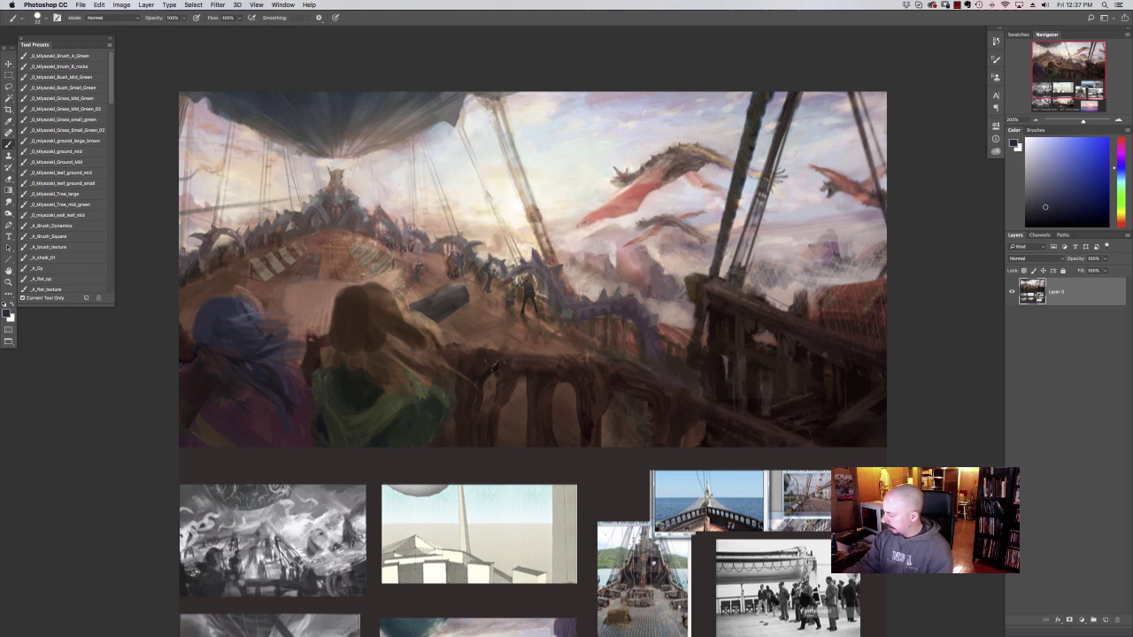
{"action": "left_click", "coordinate": [489, 365], "text": "alt"}
{"action": "left_click_drag", "start_coordinate": [450, 354], "coordinate": [584, 356]}
{"action": "mouse_move", "coordinate": [490, 372]}
{"action": "left_mouse_down"}
{"action": "mouse_move", "coordinate": [646, 369]}
{"action": "mouse_move", "coordinate": [635, 362]}
{"action": "mouse_move", "coordinate": [562, 359]}
{"action": "mouse_move", "coordinate": [651, 374]}
{"action": "left_mouse_up"}
{"action": "left_click", "coordinate": [722, 283], "text": "alt"}
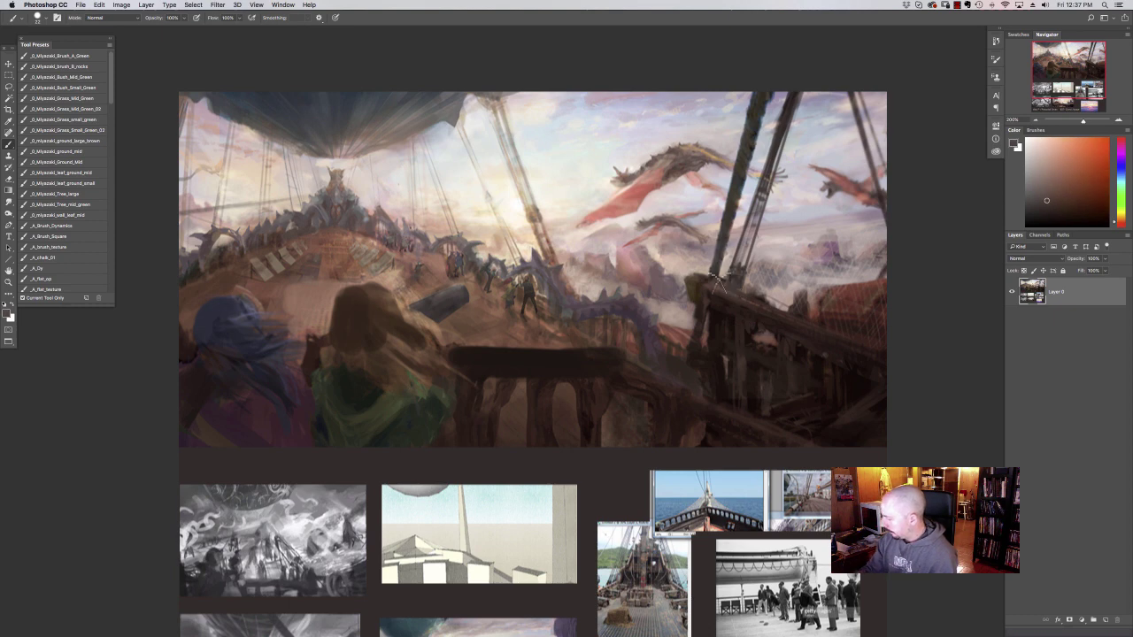
{"action": "left_click", "coordinate": [501, 356], "text": "alt"}
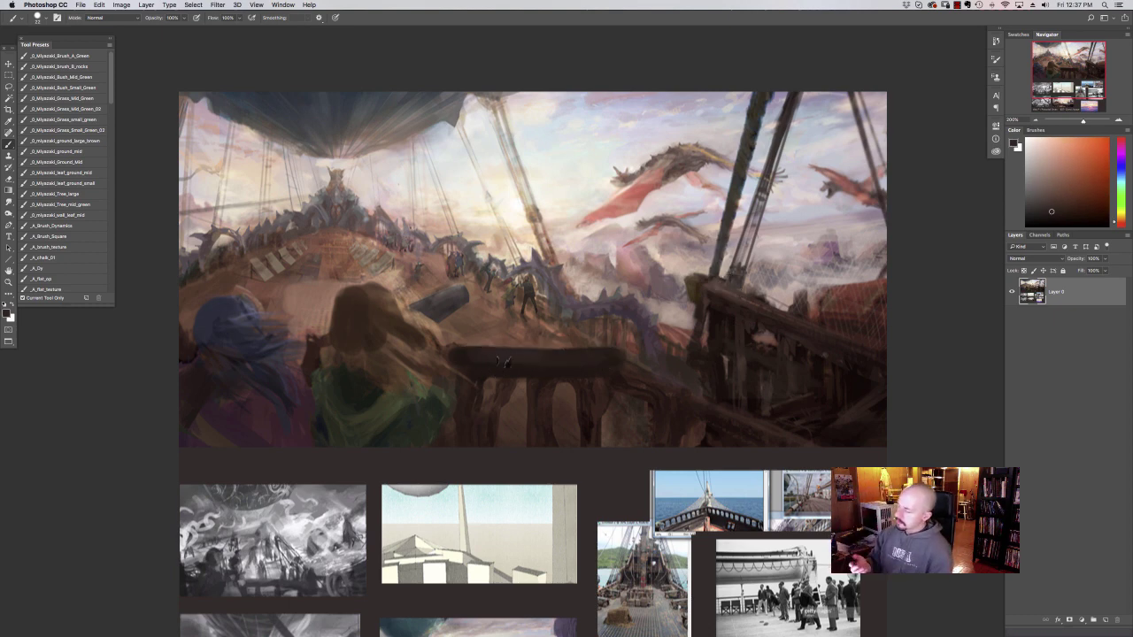
{"action": "left_click", "coordinate": [615, 362], "text": "alt"}
{"action": "mouse_move", "coordinate": [620, 358]}
{"action": "left_mouse_down"}
{"action": "mouse_move", "coordinate": [747, 416]}
{"action": "mouse_move", "coordinate": [759, 441]}
{"action": "left_mouse_up"}
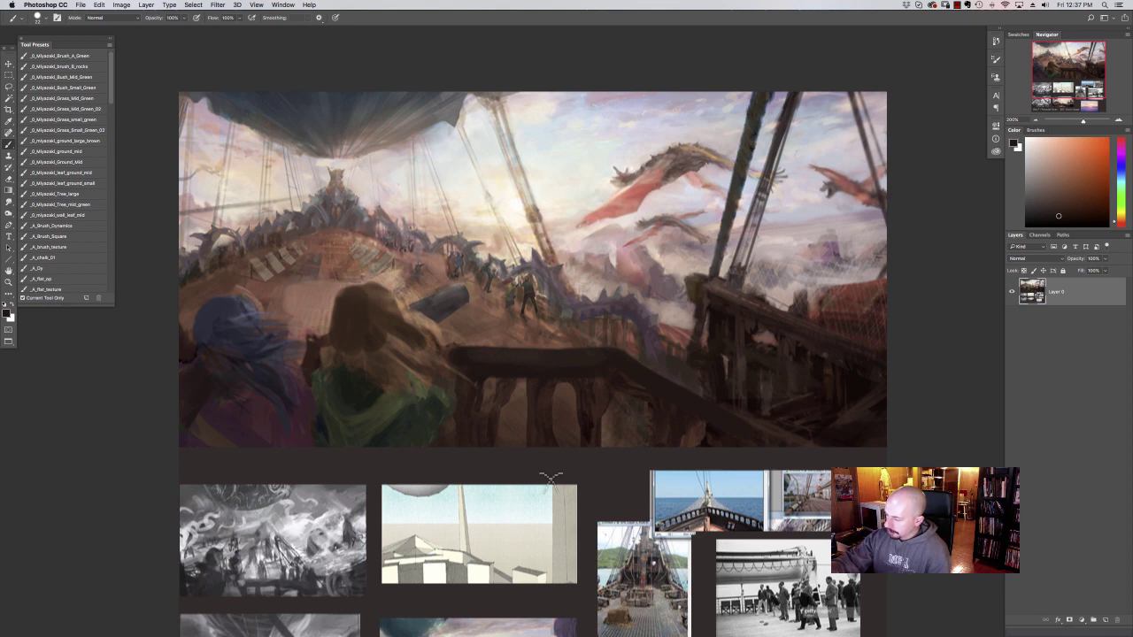
Lighten the balloon's underside with a sky tone and circle an area by the mast in purple
{"action": "left_click", "coordinate": [392, 163], "text": "alt"}
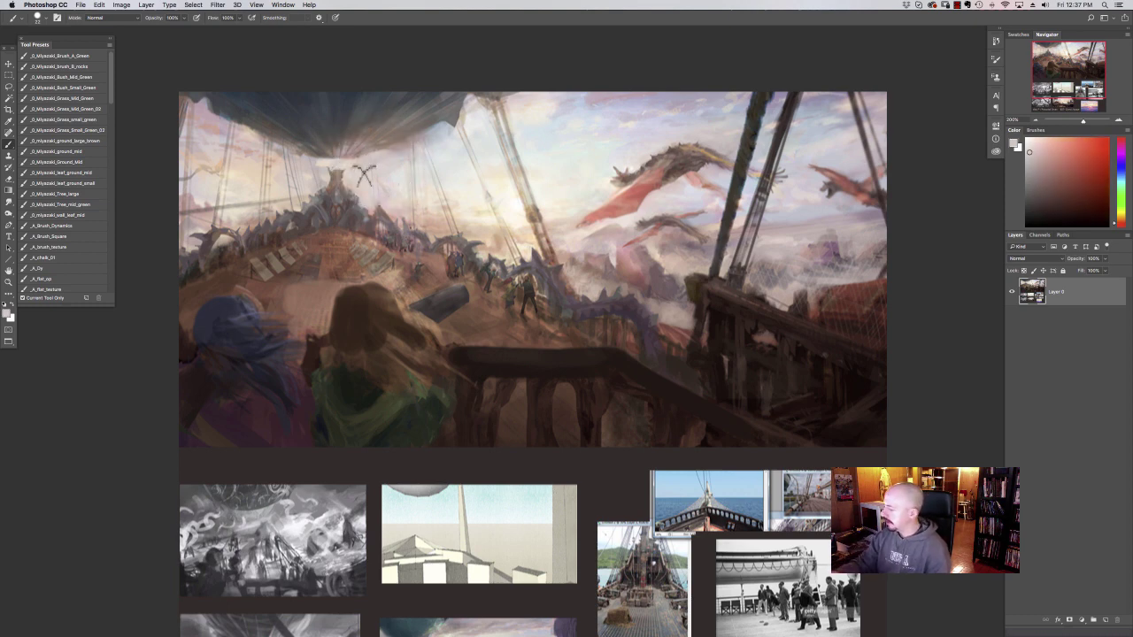
{"action": "mouse_move", "coordinate": [365, 175]}
{"action": "left_mouse_down"}
{"action": "mouse_move", "coordinate": [412, 135]}
{"action": "mouse_move", "coordinate": [403, 160]}
{"action": "mouse_move", "coordinate": [318, 158]}
{"action": "mouse_move", "coordinate": [223, 102]}
{"action": "left_mouse_up"}
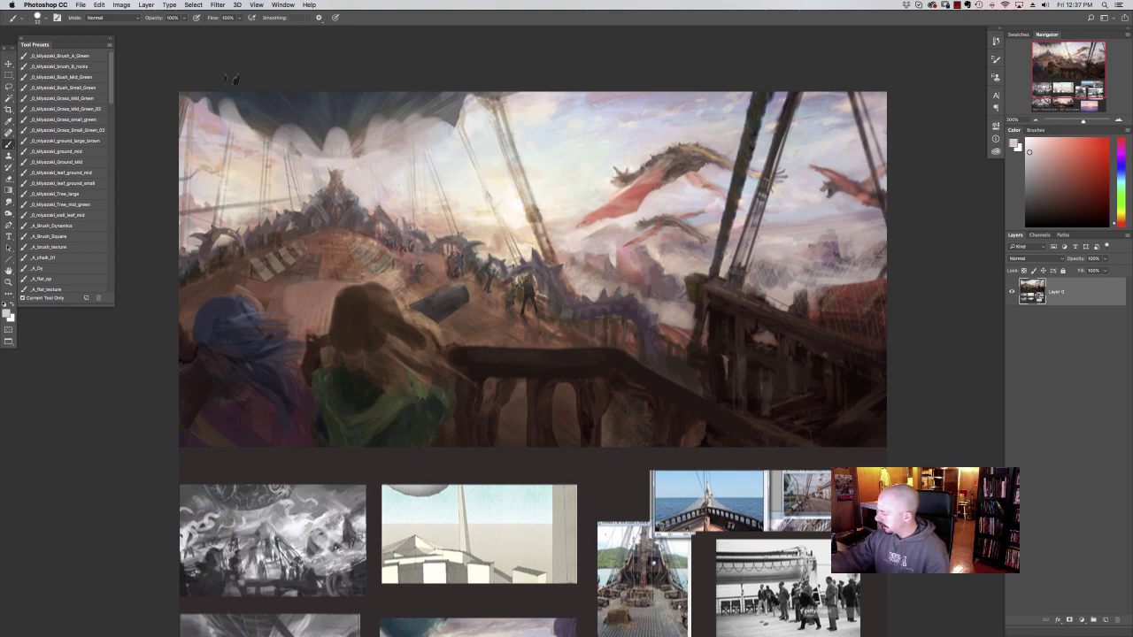
{"action": "left_click", "coordinate": [509, 246], "text": "alt"}
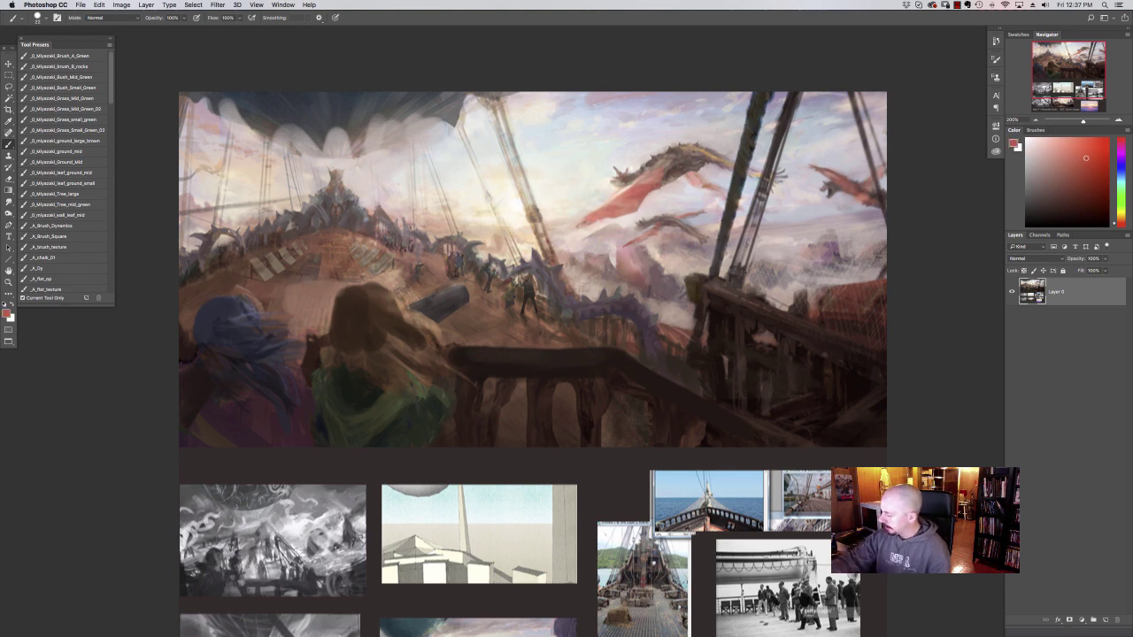
{"action": "left_click", "coordinate": [1121, 153]}
{"action": "mouse_move", "coordinate": [748, 288]}
{"action": "left_mouse_down"}
{"action": "mouse_move", "coordinate": [808, 273]}
{"action": "mouse_move", "coordinate": [774, 246]}
{"action": "left_mouse_up"}
Draw a purple triangle beside the loop, then undo all the purple strokes
{"action": "left_click_drag", "start_coordinate": [726, 208], "coordinate": [681, 304]}
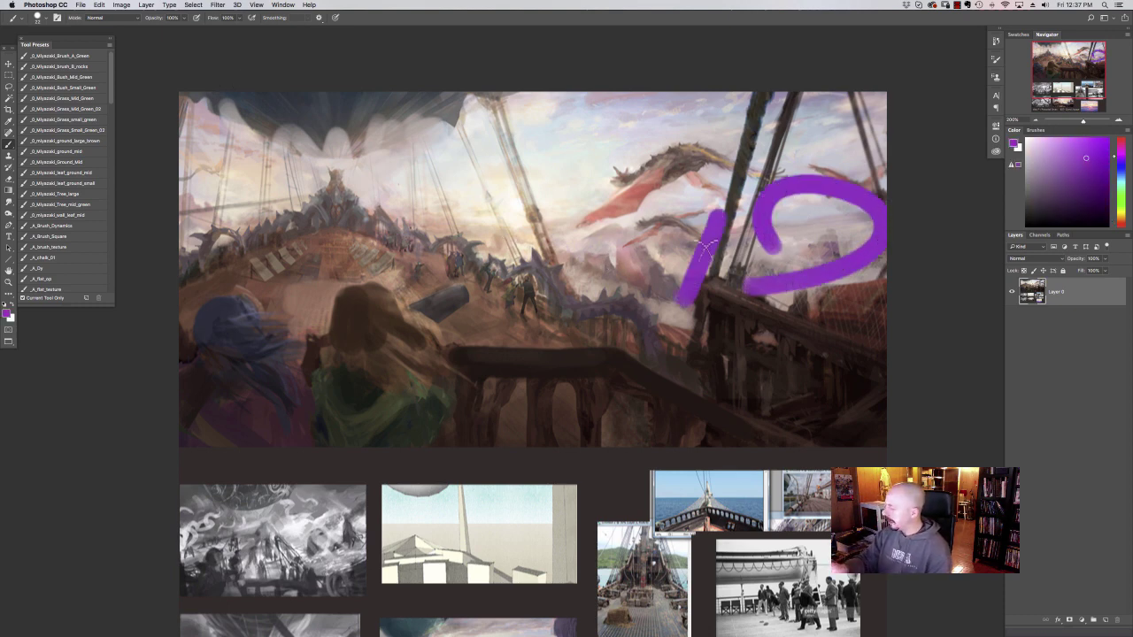
{"action": "mouse_move", "coordinate": [707, 248]}
{"action": "left_mouse_down"}
{"action": "mouse_move", "coordinate": [580, 212]}
{"action": "mouse_move", "coordinate": [626, 299]}
{"action": "mouse_move", "coordinate": [672, 317]}
{"action": "left_mouse_up"}
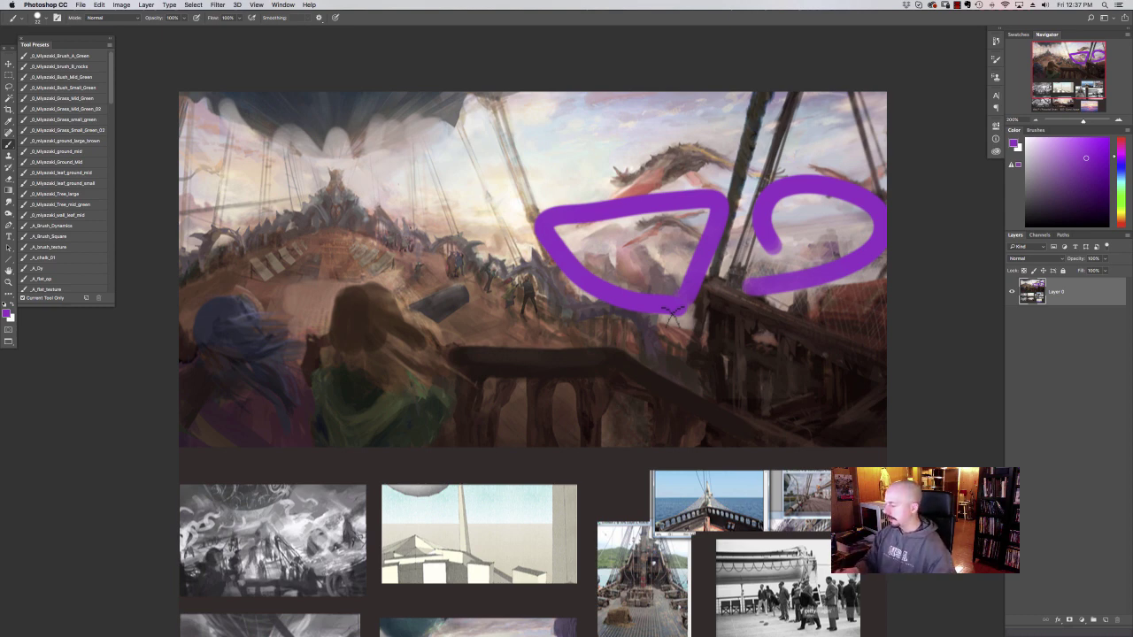
{"action": "key", "text": "super+alt+z"}
{"action": "key", "text": "super+alt+z"}
{"action": "key", "text": "super+alt+z"}
{"action": "key", "text": "super+alt+z"}
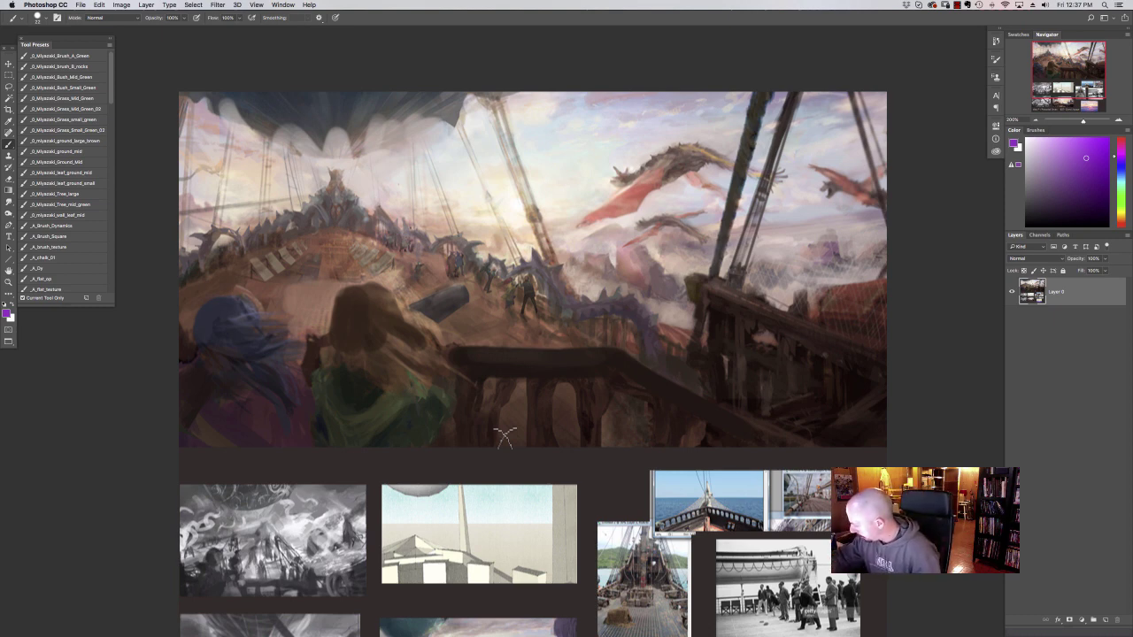
Darken the ship's right side with dark brown and paint a blue-hooded, red-bodied onlooker at the railing
{"action": "left_click", "coordinate": [779, 324], "text": "alt"}
{"action": "mouse_move", "coordinate": [724, 274]}
{"action": "left_mouse_down"}
{"action": "mouse_move", "coordinate": [721, 288]}
{"action": "mouse_move", "coordinate": [880, 354]}
{"action": "left_mouse_up"}
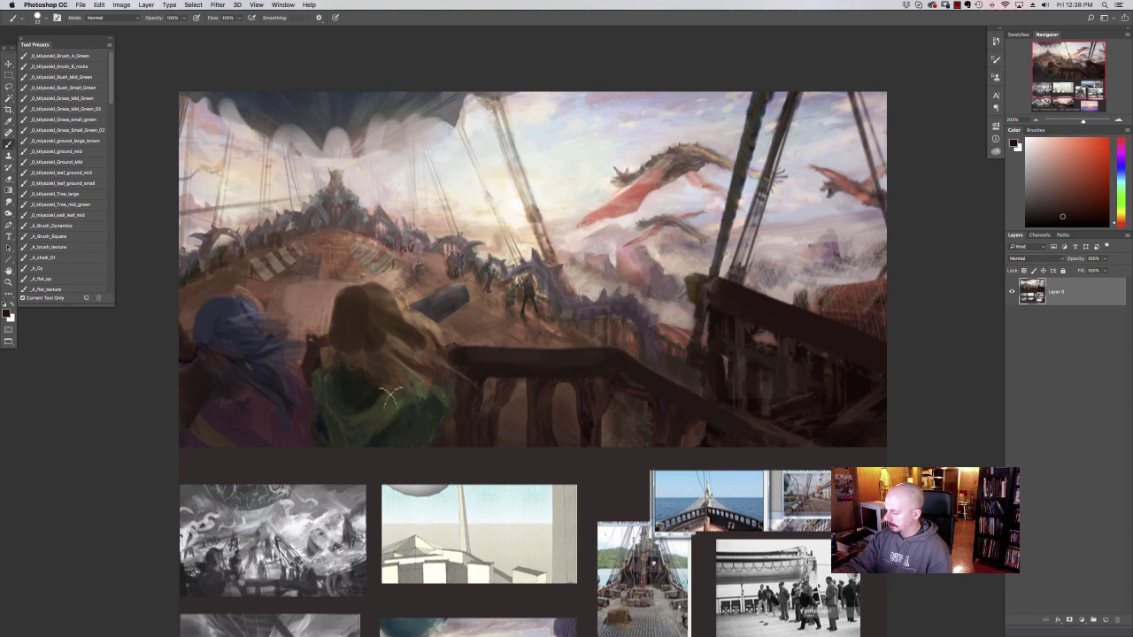
{"action": "mouse_move", "coordinate": [429, 266]}
{"action": "left_mouse_down"}
{"action": "mouse_move", "coordinate": [458, 285]}
{"action": "mouse_move", "coordinate": [434, 285]}
{"action": "mouse_move", "coordinate": [458, 288]}
{"action": "mouse_move", "coordinate": [452, 329]}
{"action": "mouse_move", "coordinate": [463, 335]}
{"action": "mouse_move", "coordinate": [460, 299]}
{"action": "mouse_move", "coordinate": [416, 290]}
{"action": "mouse_move", "coordinate": [454, 308]}
{"action": "mouse_move", "coordinate": [416, 373]}
{"action": "mouse_move", "coordinate": [470, 337]}
{"action": "mouse_move", "coordinate": [488, 373]}
{"action": "mouse_move", "coordinate": [443, 365]}
{"action": "mouse_move", "coordinate": [508, 432]}
{"action": "mouse_move", "coordinate": [442, 363]}
{"action": "mouse_move", "coordinate": [409, 453]}
{"action": "mouse_move", "coordinate": [429, 425]}
{"action": "mouse_move", "coordinate": [458, 425]}
{"action": "mouse_move", "coordinate": [477, 366]}
{"action": "mouse_move", "coordinate": [432, 404]}
{"action": "mouse_move", "coordinate": [487, 465]}
{"action": "left_mouse_up"}
{"action": "left_click", "coordinate": [230, 317], "text": "alt"}
{"action": "left_click", "coordinate": [443, 354], "text": "alt"}
{"action": "left_click", "coordinate": [1073, 190]}
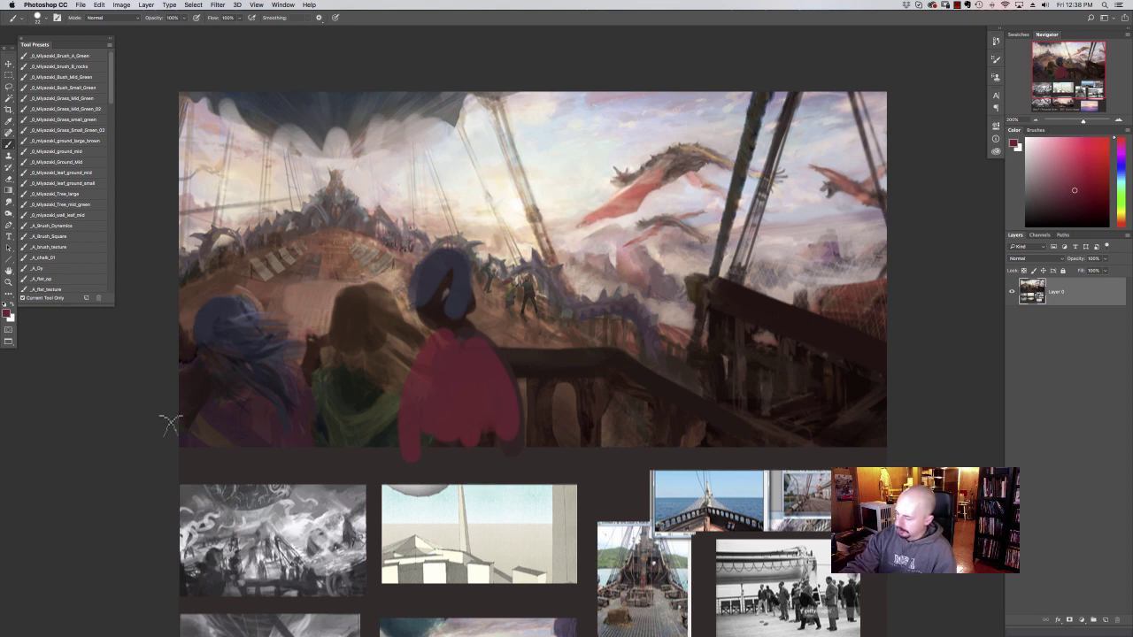
Try a crop adjustment, undo it, and commit the crop unchanged
{"action": "key", "text": "c"}
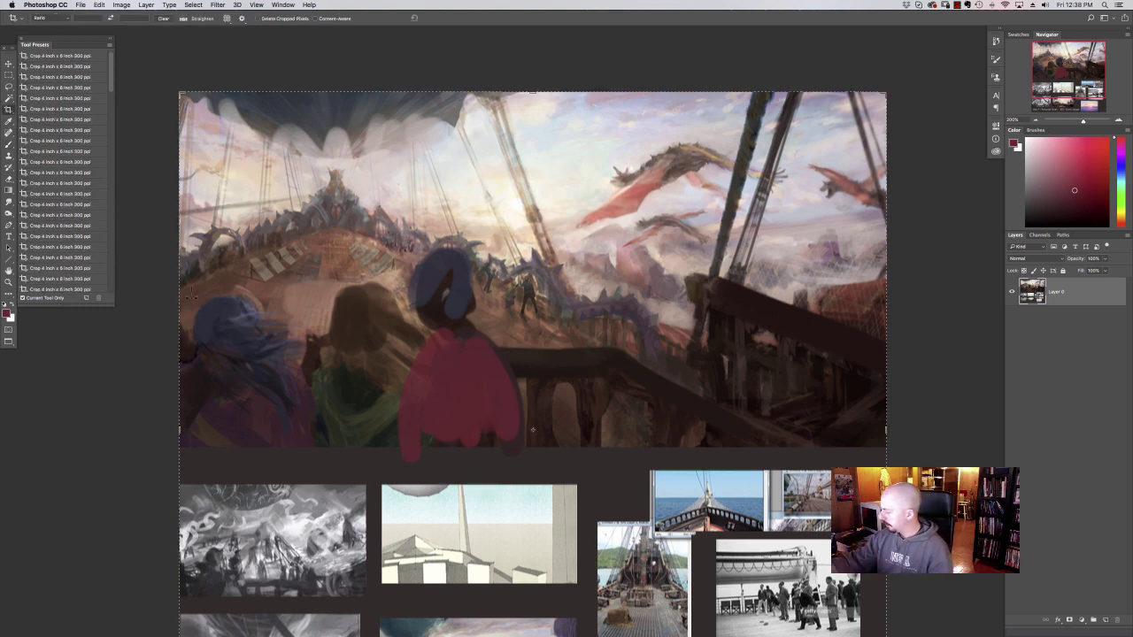
{"action": "left_click_drag", "start_coordinate": [513, 458], "coordinate": [547, 459]}
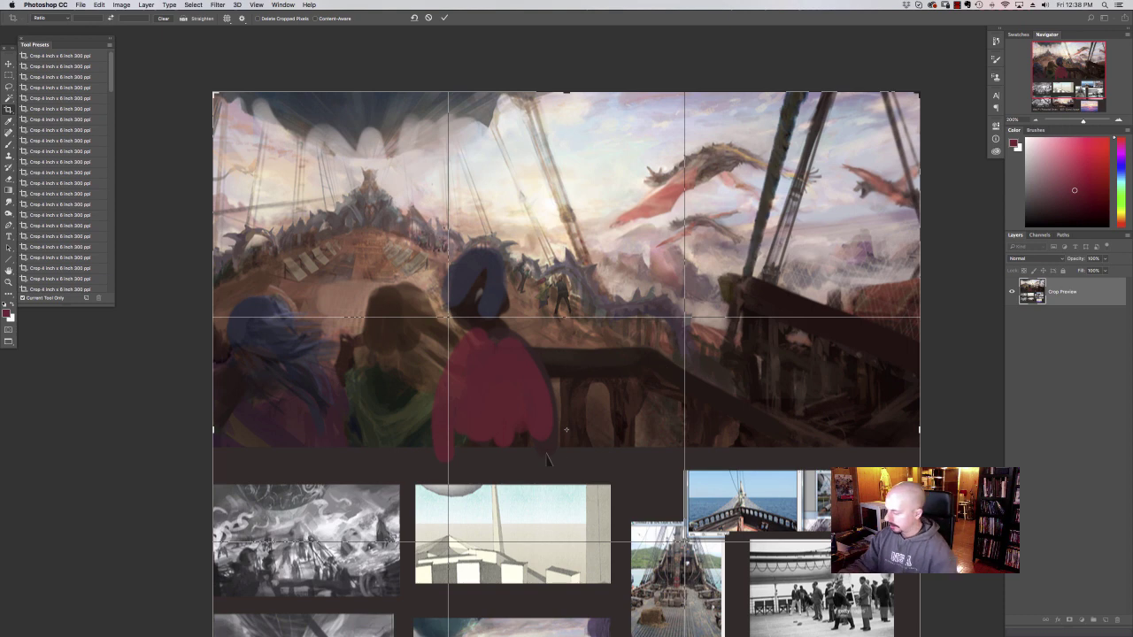
{"action": "key", "text": "super+z"}
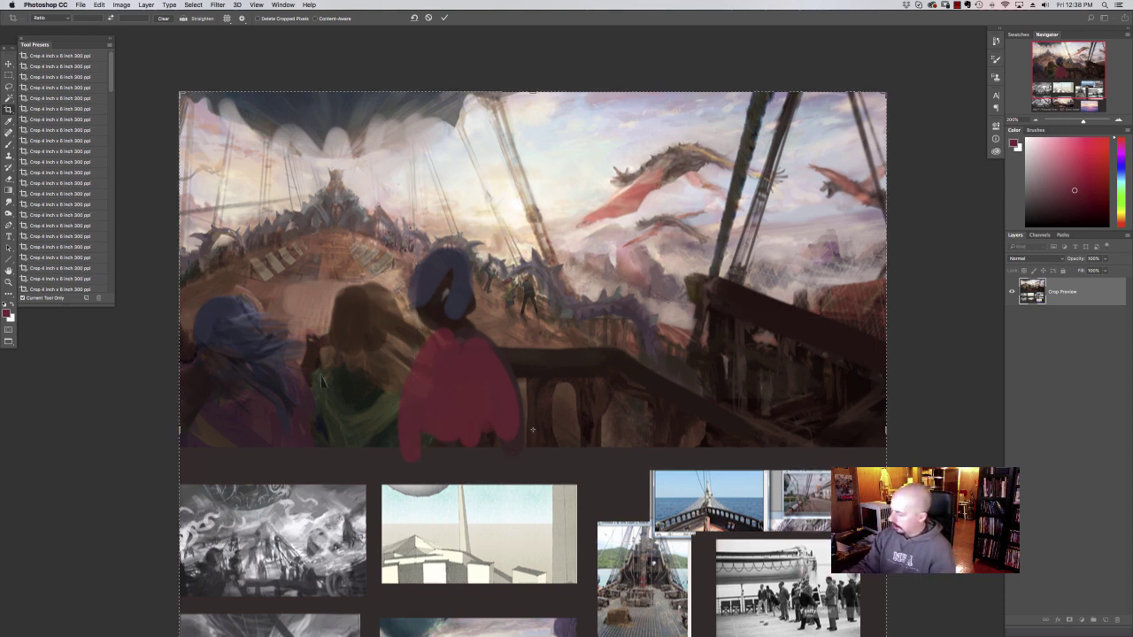
{"action": "key", "text": "Return"}
Extend the near-black railing leftward behind the onlookers and lengthen its top
{"action": "key", "text": "b"}
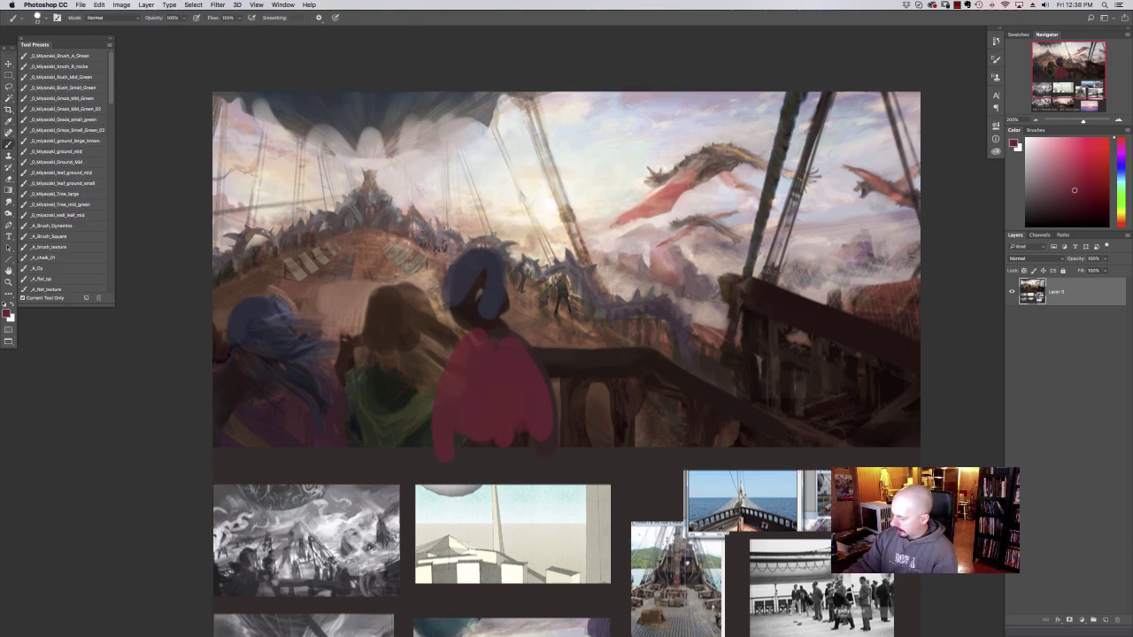
{"action": "left_click", "coordinate": [566, 365], "text": "alt"}
{"action": "left_click_drag", "start_coordinate": [336, 352], "coordinate": [191, 366]}
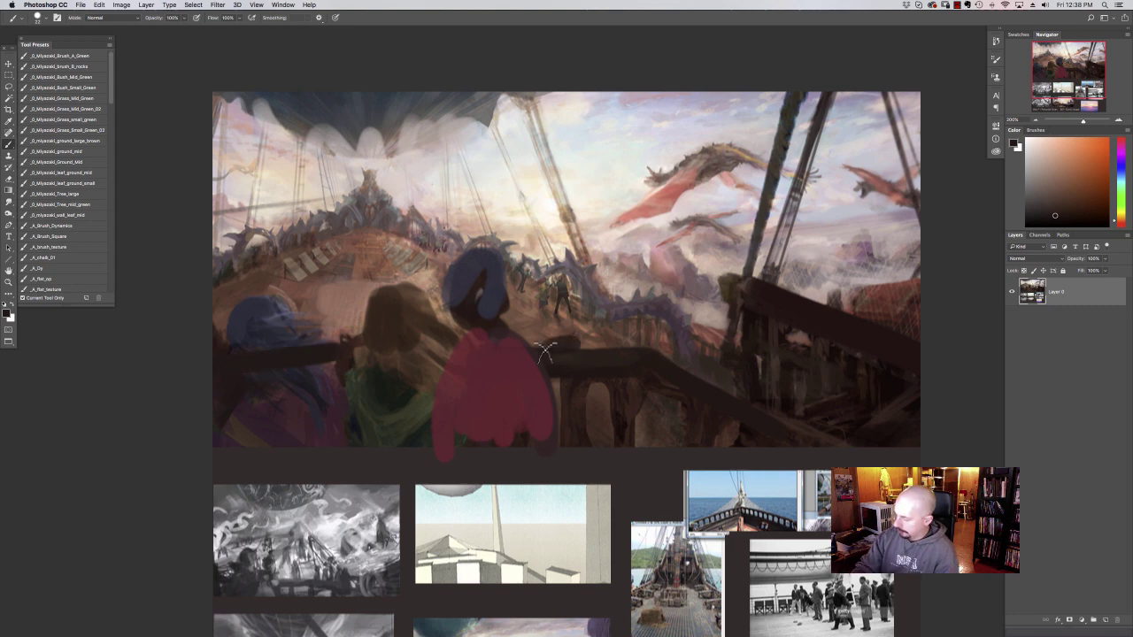
{"action": "left_click_drag", "start_coordinate": [545, 352], "coordinate": [633, 358]}
Paint sampled-brown balusters along the painting's lower-left edge
{"action": "left_click", "coordinate": [593, 407], "text": "alt"}
{"action": "left_click_drag", "start_coordinate": [325, 389], "coordinate": [325, 443]}
{"action": "left_click_drag", "start_coordinate": [281, 391], "coordinate": [278, 452]}
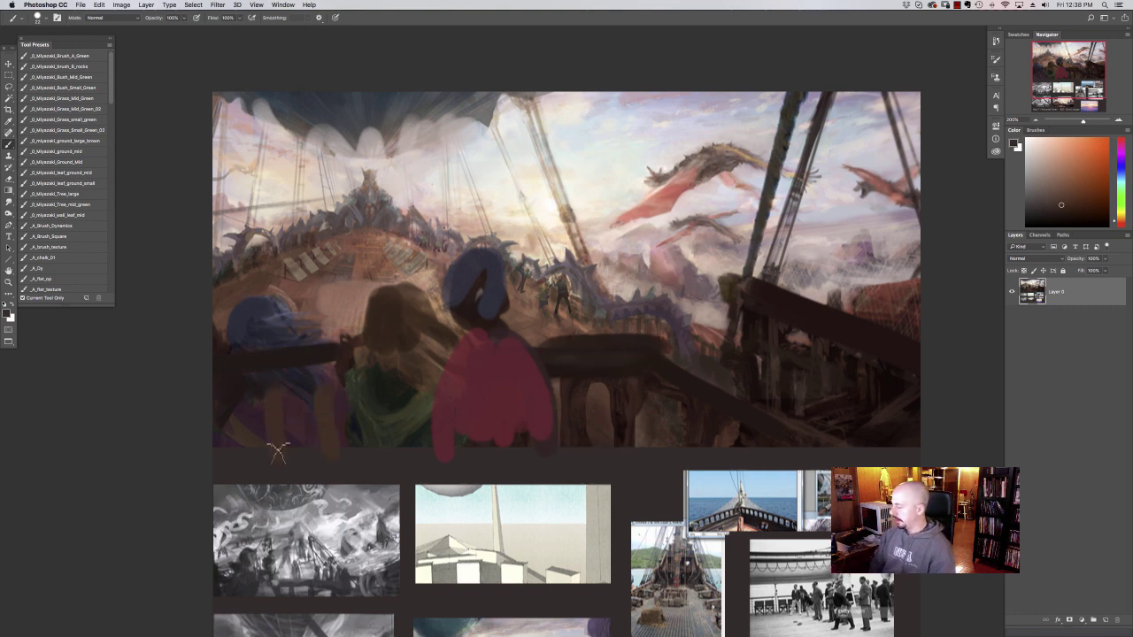
{"action": "left_click_drag", "start_coordinate": [232, 383], "coordinate": [223, 447]}
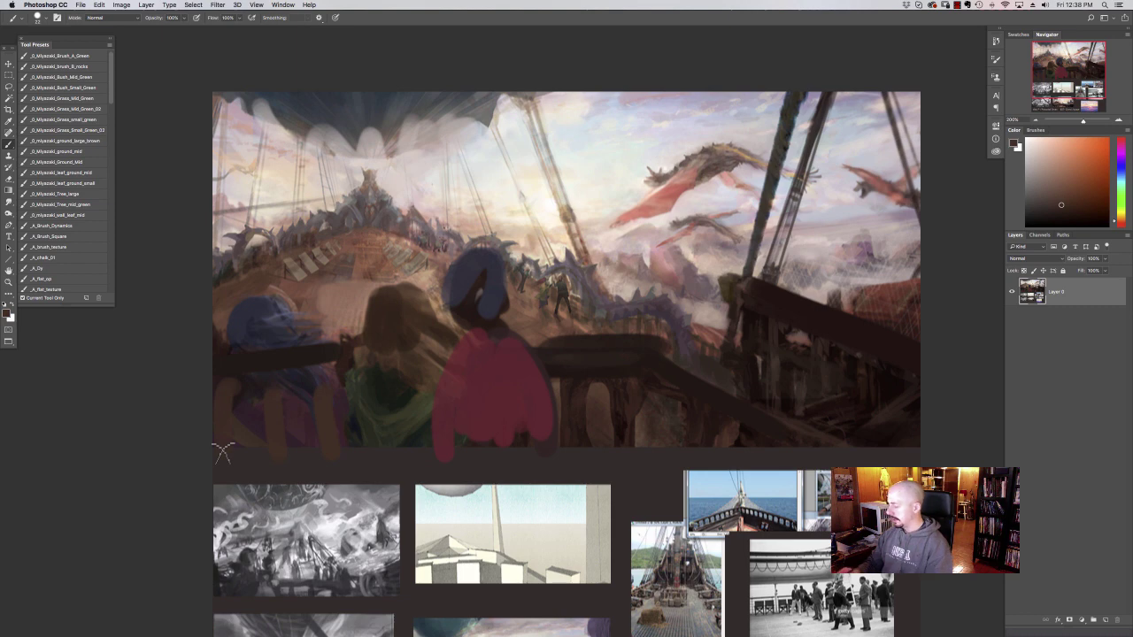
{"action": "scroll", "coordinate": [221, 453], "scroll_direction": "down", "scroll_amount": 4}
{"action": "scroll", "coordinate": [221, 453], "scroll_direction": "right", "scroll_amount": 4}
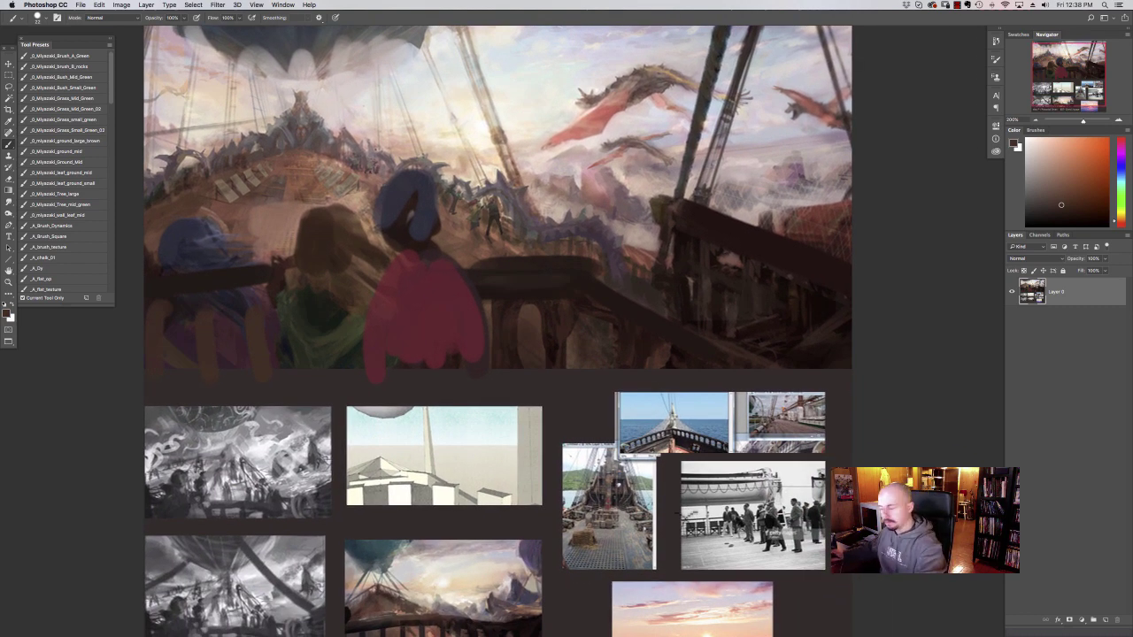
{"action": "key", "text": "f"}
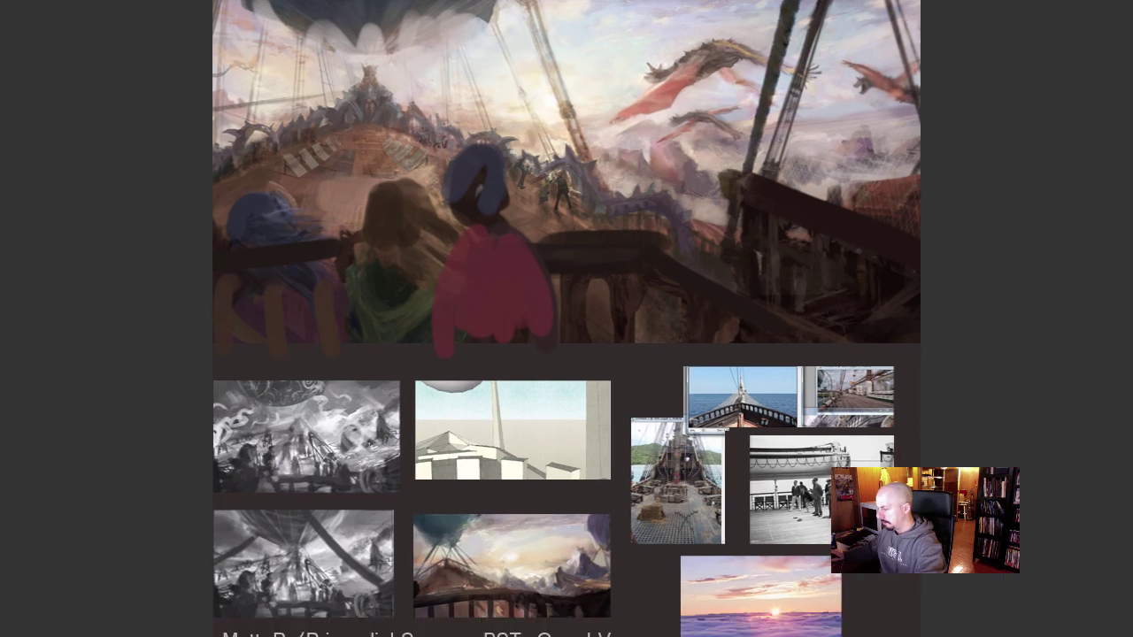
{"action": "key", "text": "f"}
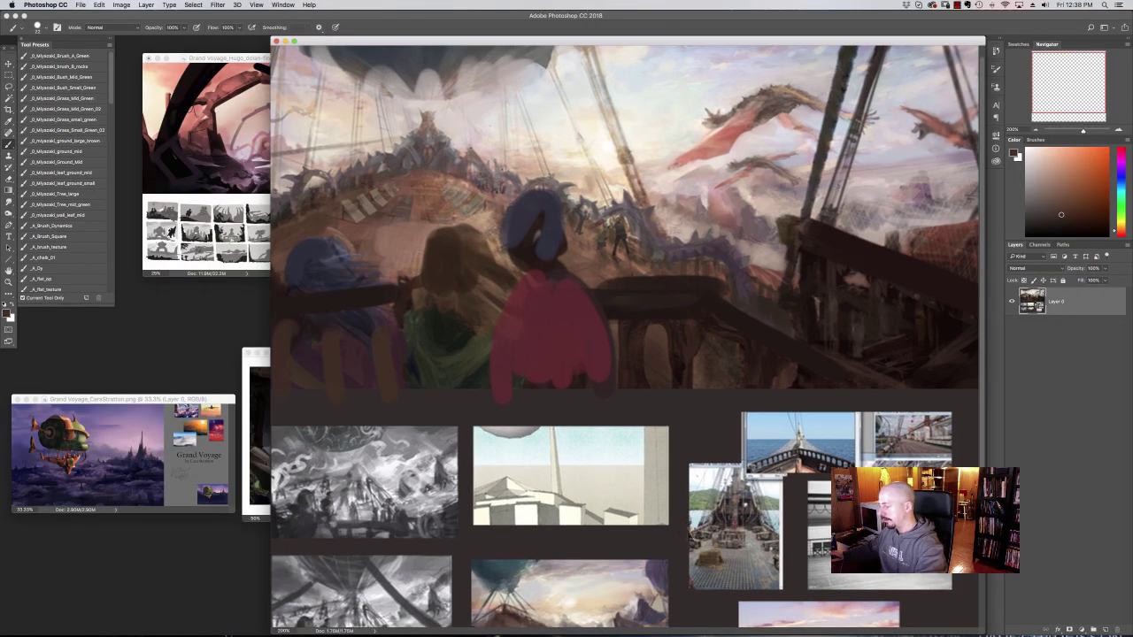
{"action": "key", "text": "super+minus"}
{"action": "key", "text": "super+minus"}
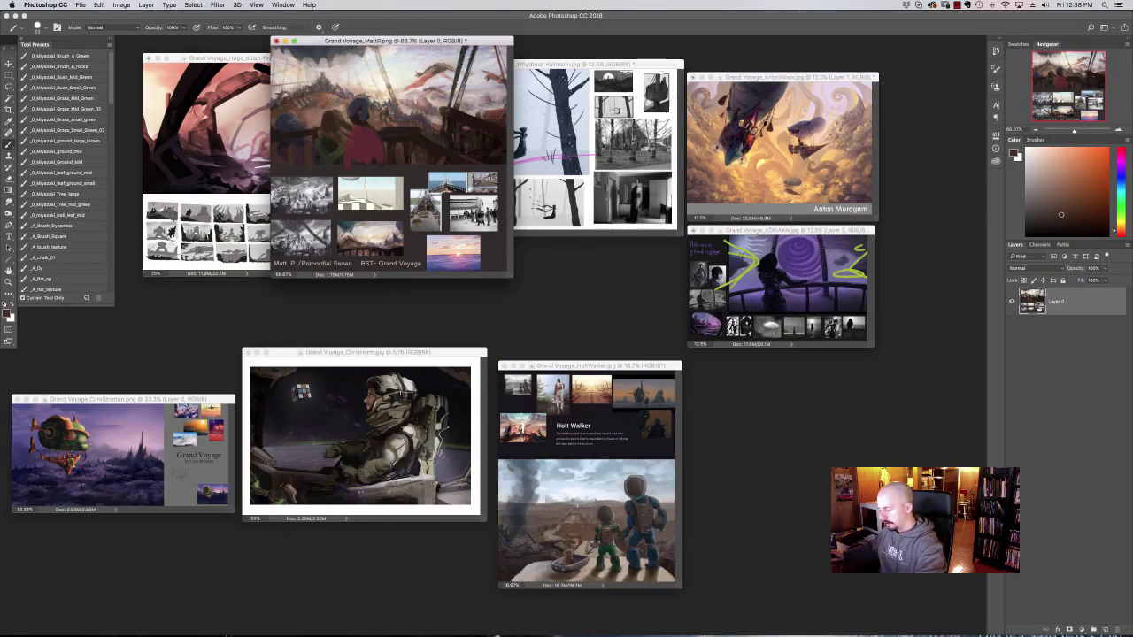
{"action": "left_click_drag", "start_coordinate": [390, 41], "coordinate": [821, 359]}
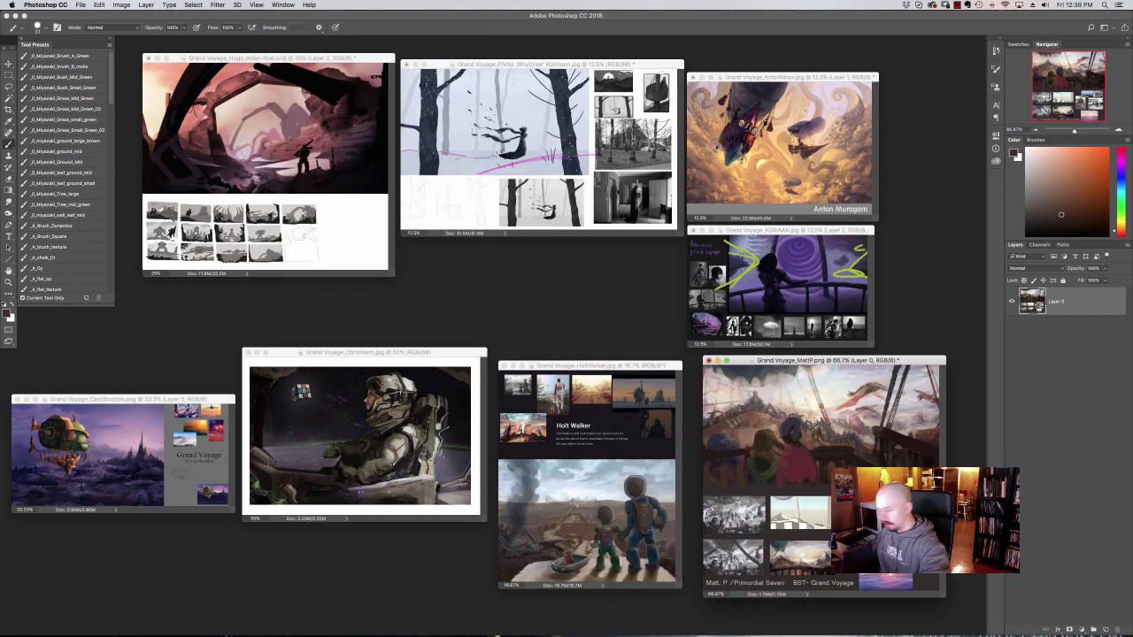
{"action": "key", "text": "ctrl+Tab"}
{"action": "key", "text": "super+equal"}
{"action": "key", "text": "super+equal"}
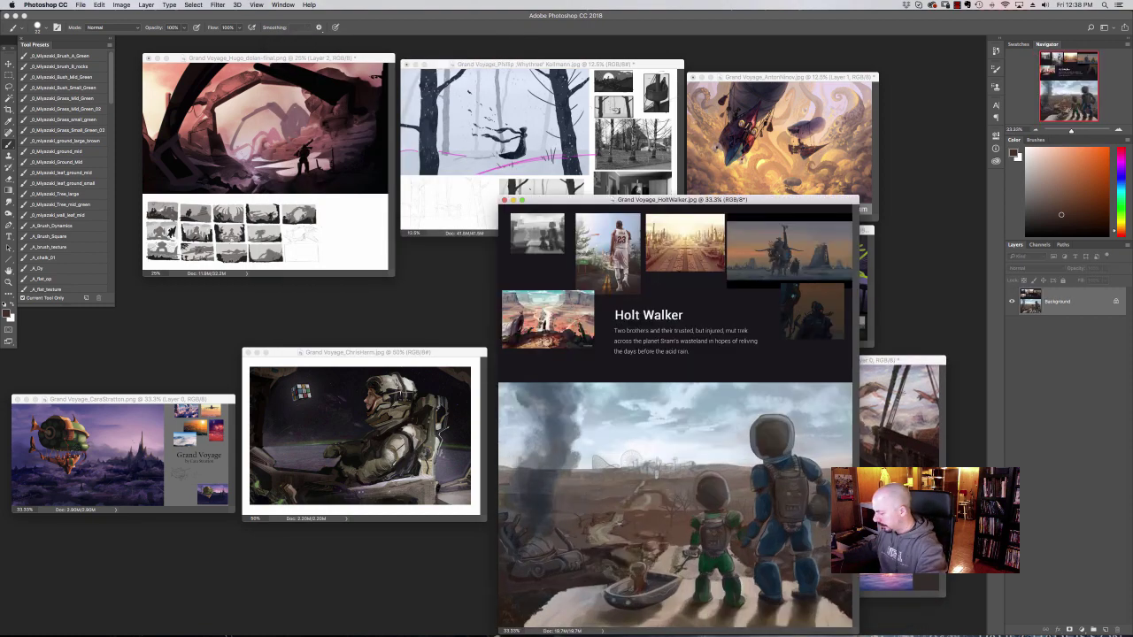
{"action": "key", "text": "f"}
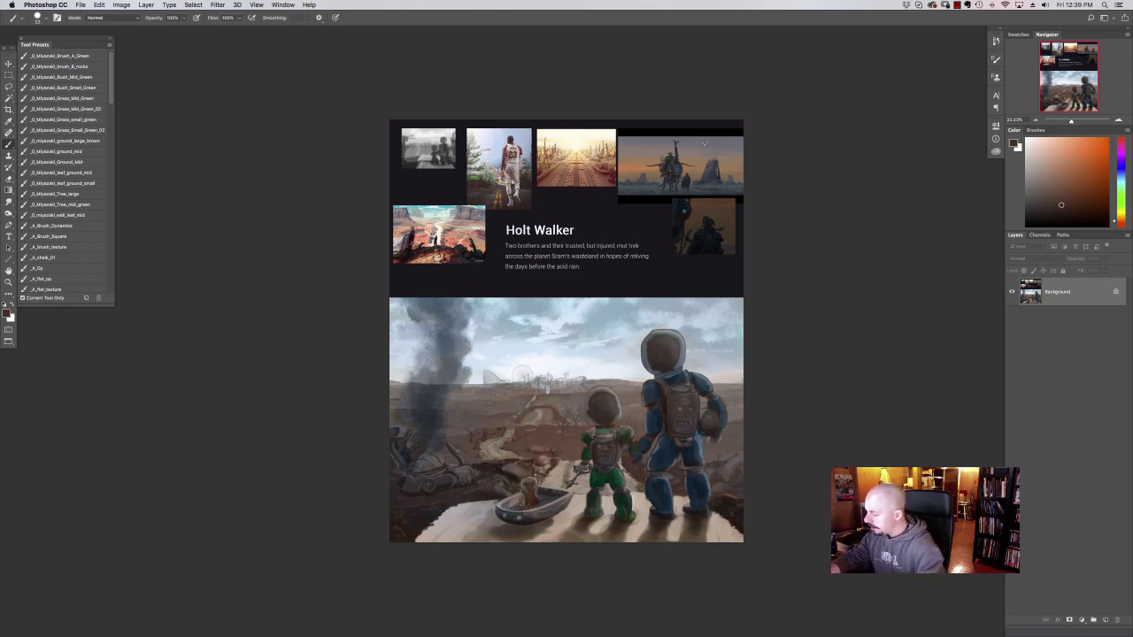
Zoom in on the title and paint peach and greyish-peach swatches sampled from the desert painting above it
{"action": "key", "text": "super+equal"}
{"action": "left_click_drag", "start_coordinate": [765, 137], "coordinate": [625, 228]}
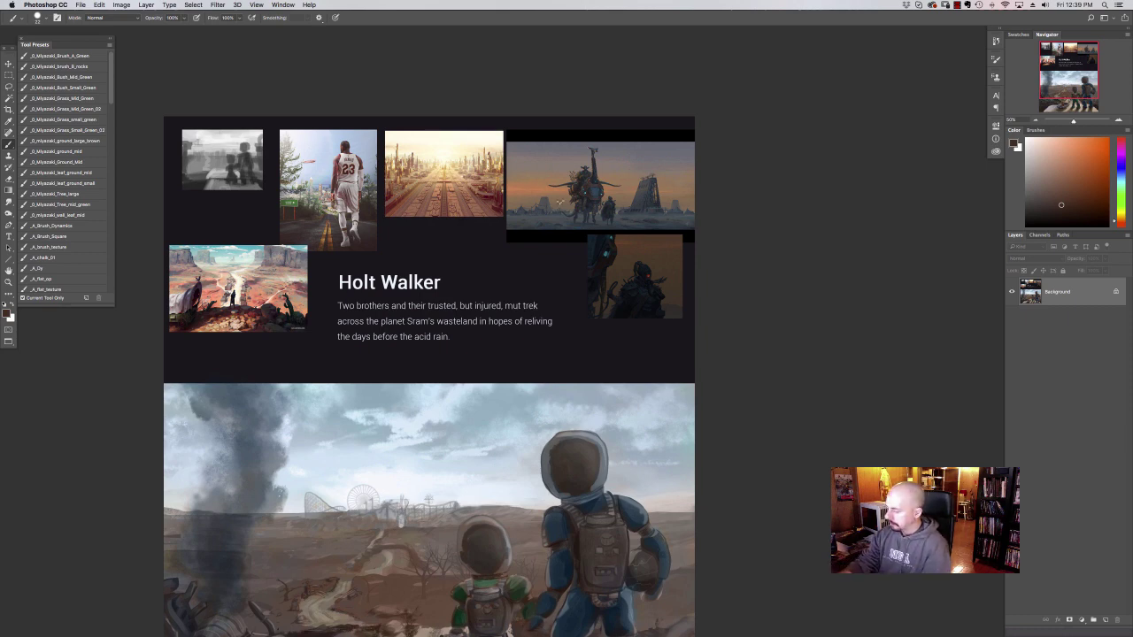
{"action": "left_click_drag", "start_coordinate": [257, 266], "coordinate": [458, 237]}
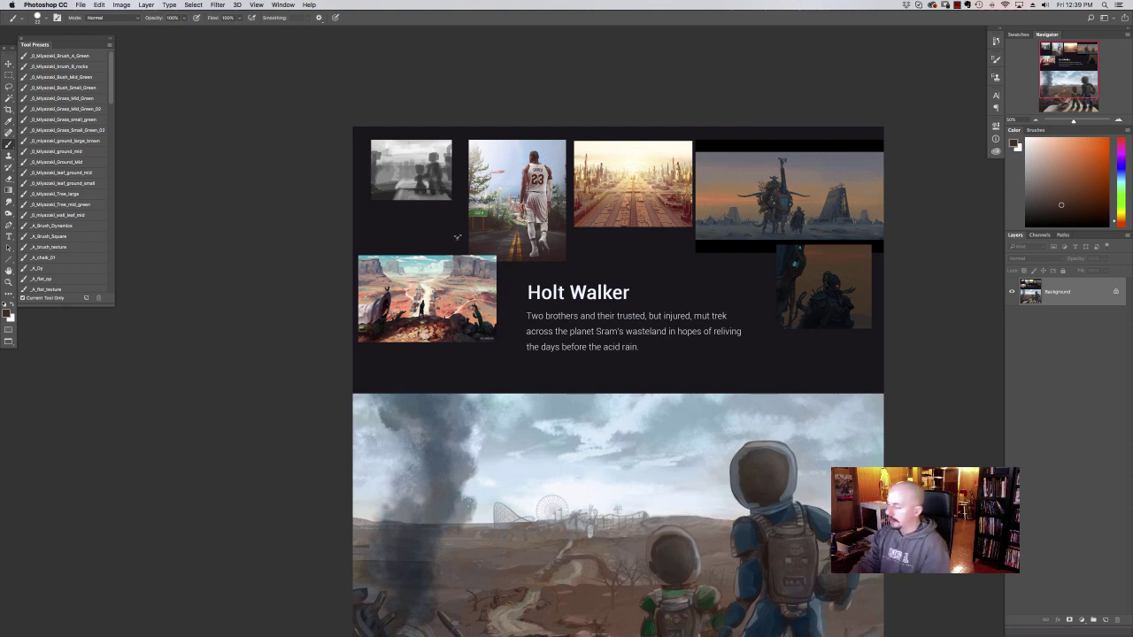
{"action": "key", "text": "super+equal"}
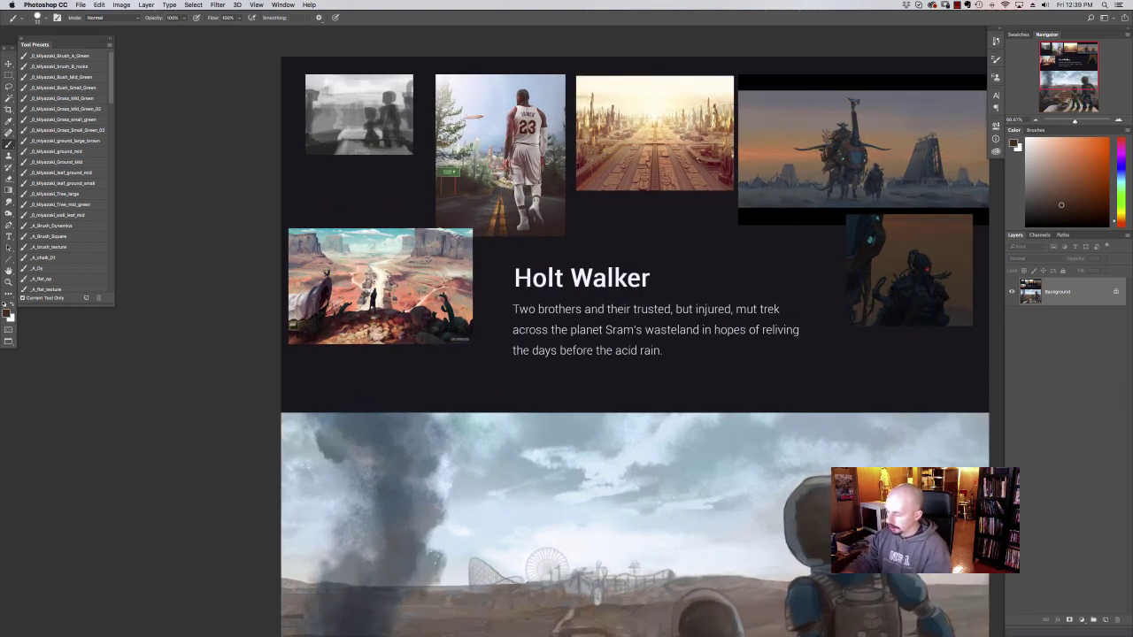
{"action": "scroll", "coordinate": [378, 308], "scroll_direction": "right", "scroll_amount": 3}
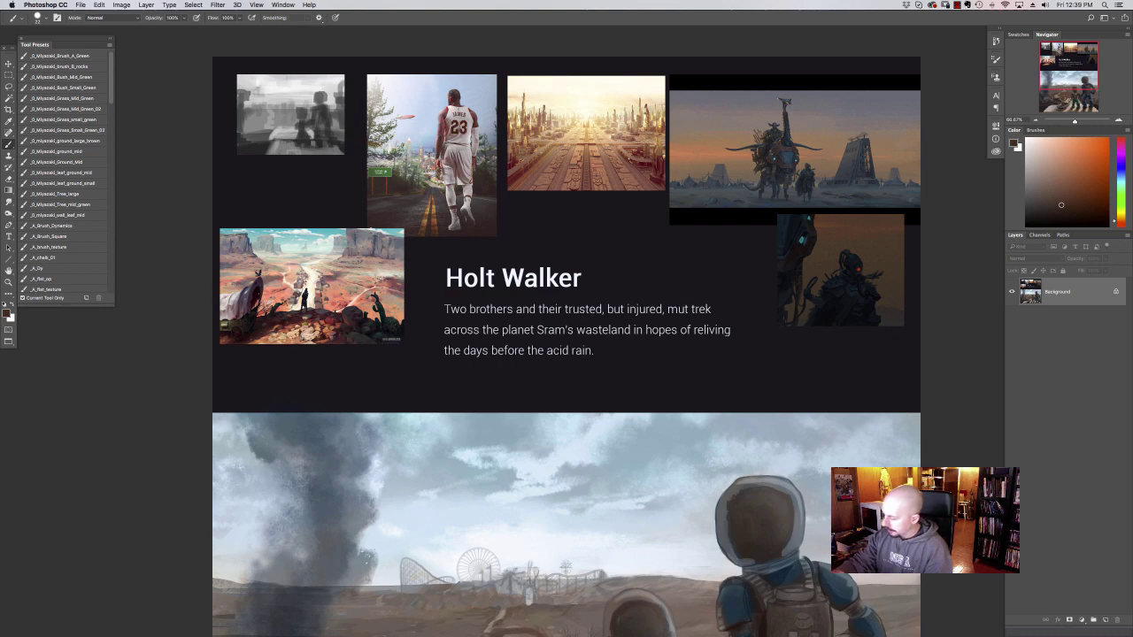
{"action": "left_click", "coordinate": [340, 289], "text": "alt"}
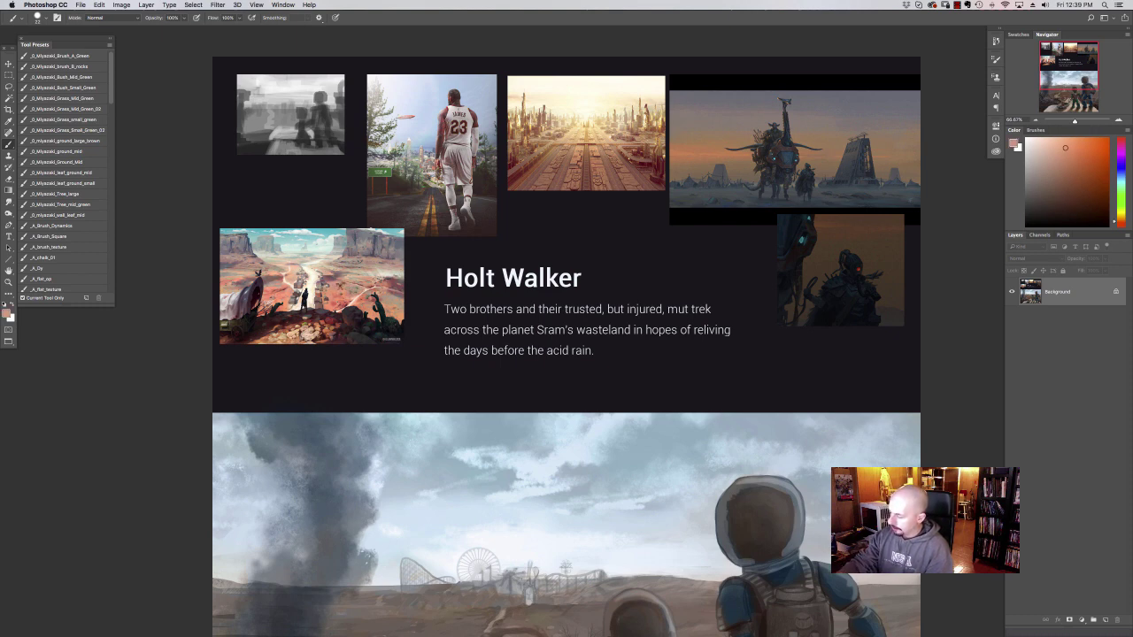
{"action": "mouse_move", "coordinate": [449, 257]}
{"action": "left_mouse_down"}
{"action": "mouse_move", "coordinate": [474, 246]}
{"action": "mouse_move", "coordinate": [390, 301]}
{"action": "mouse_move", "coordinate": [485, 250]}
{"action": "mouse_move", "coordinate": [561, 250]}
{"action": "left_mouse_up"}
{"action": "left_click", "coordinate": [394, 299], "text": "alt"}
{"action": "left_click", "coordinate": [396, 300], "text": "alt"}
Extend the swatch strip with reddish, orange, teal and near-black dabs
{"action": "left_click", "coordinate": [400, 285], "text": "alt"}
{"action": "left_click", "coordinate": [393, 261], "text": "alt"}
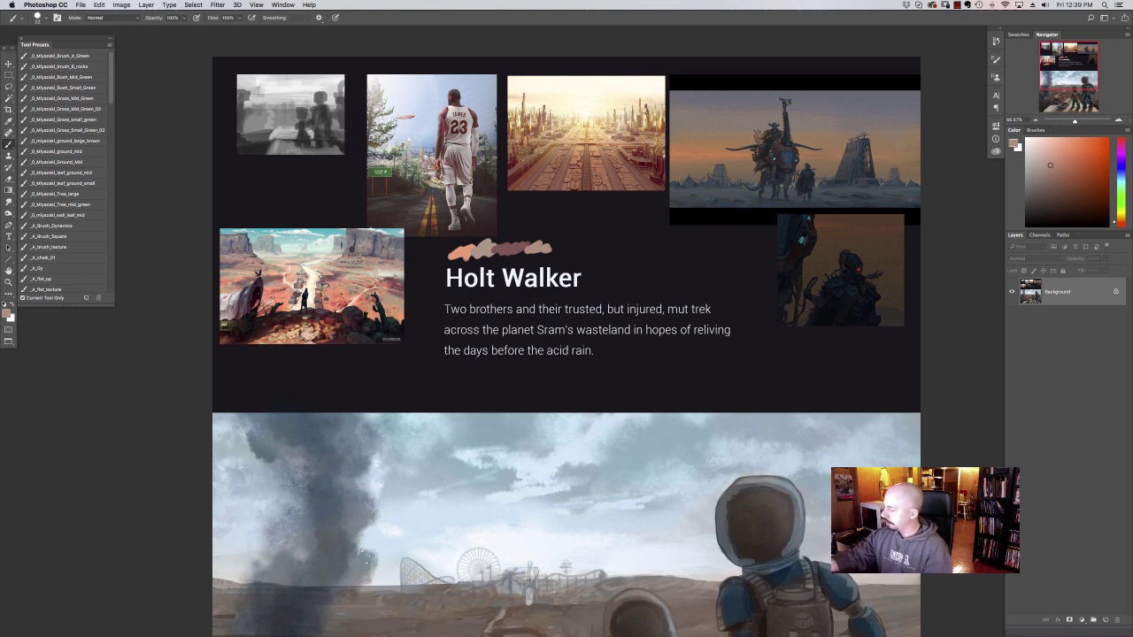
{"action": "left_click", "coordinate": [340, 245], "text": "alt"}
{"action": "left_click_drag", "start_coordinate": [529, 227], "coordinate": [541, 234]}
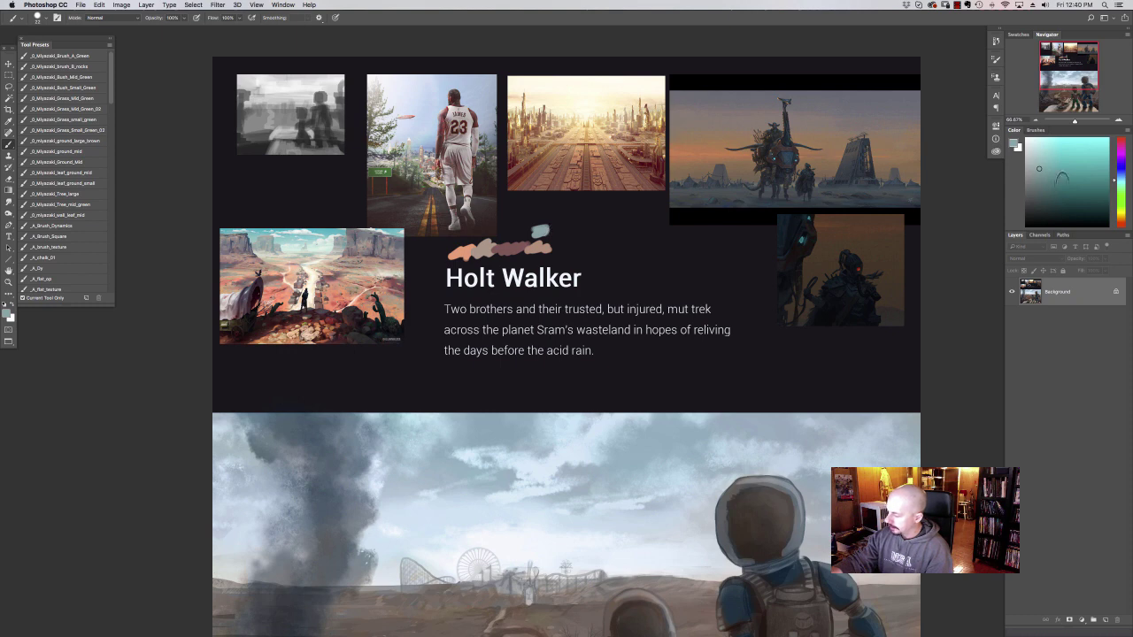
{"action": "left_click", "coordinate": [1042, 177]}
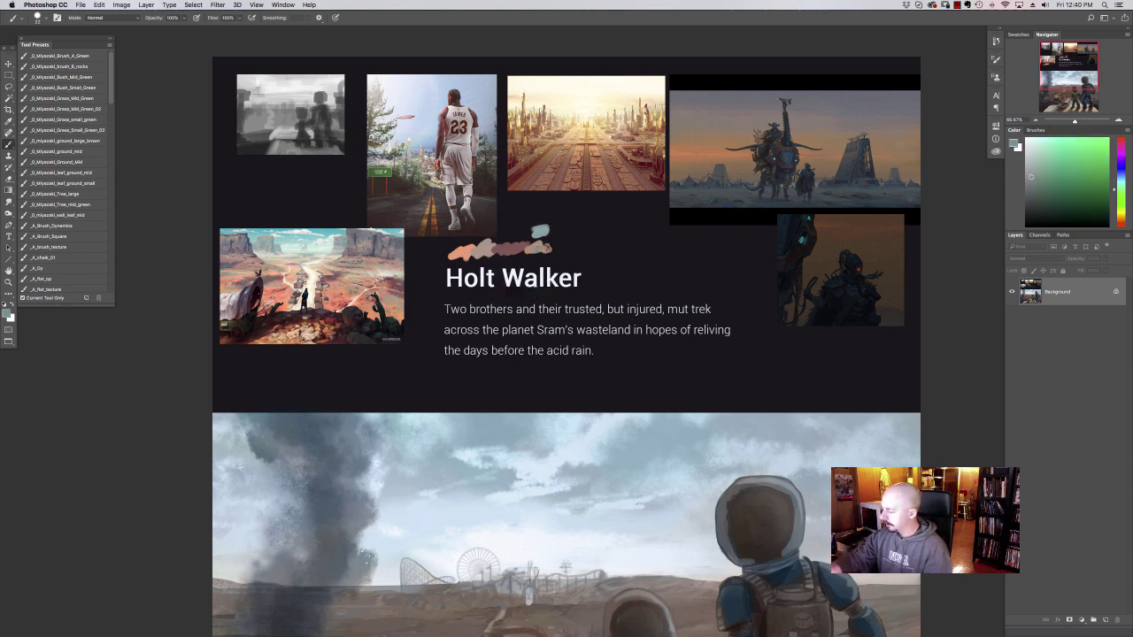
{"action": "left_click", "coordinate": [540, 248], "text": "alt"}
{"action": "left_click", "coordinate": [1055, 175]}
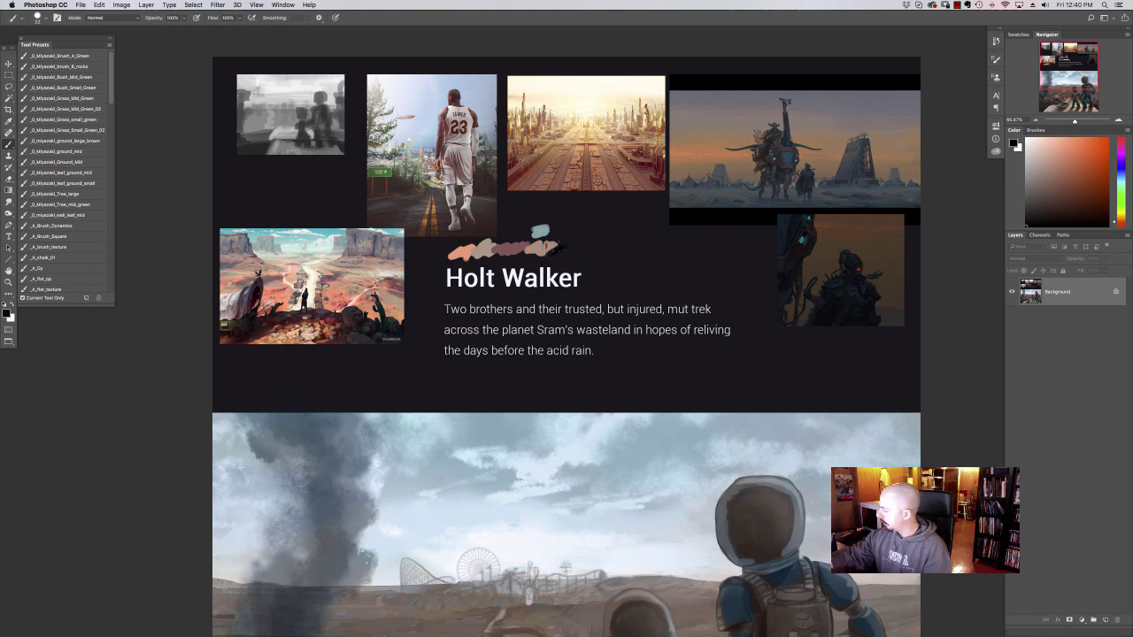
{"action": "left_click", "coordinate": [543, 232], "text": "alt"}
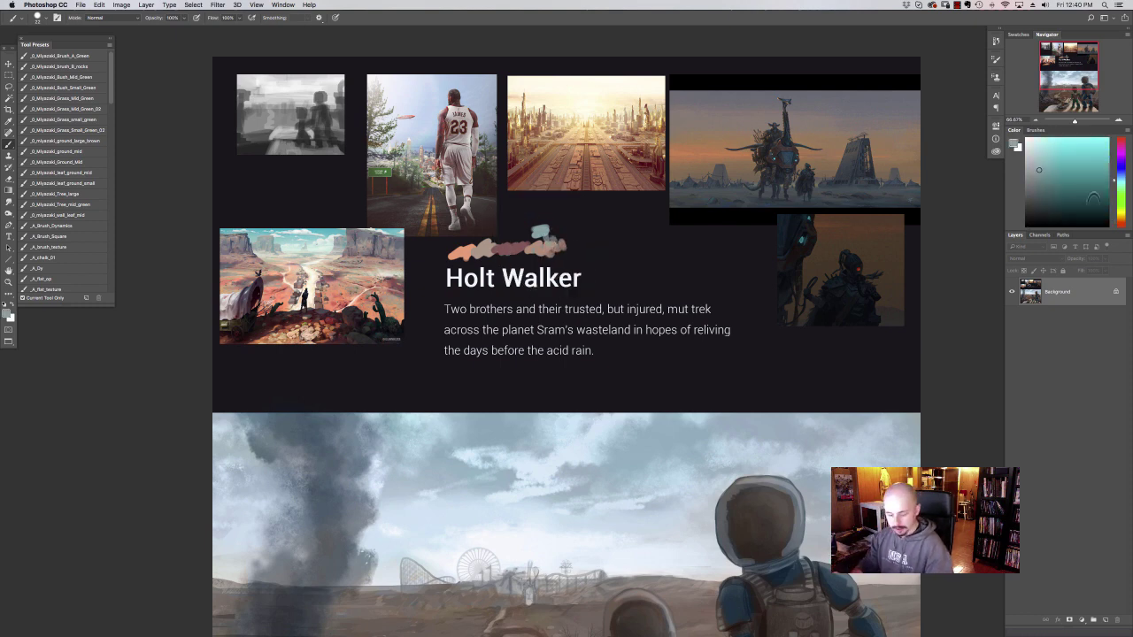
{"action": "left_click", "coordinate": [1119, 221]}
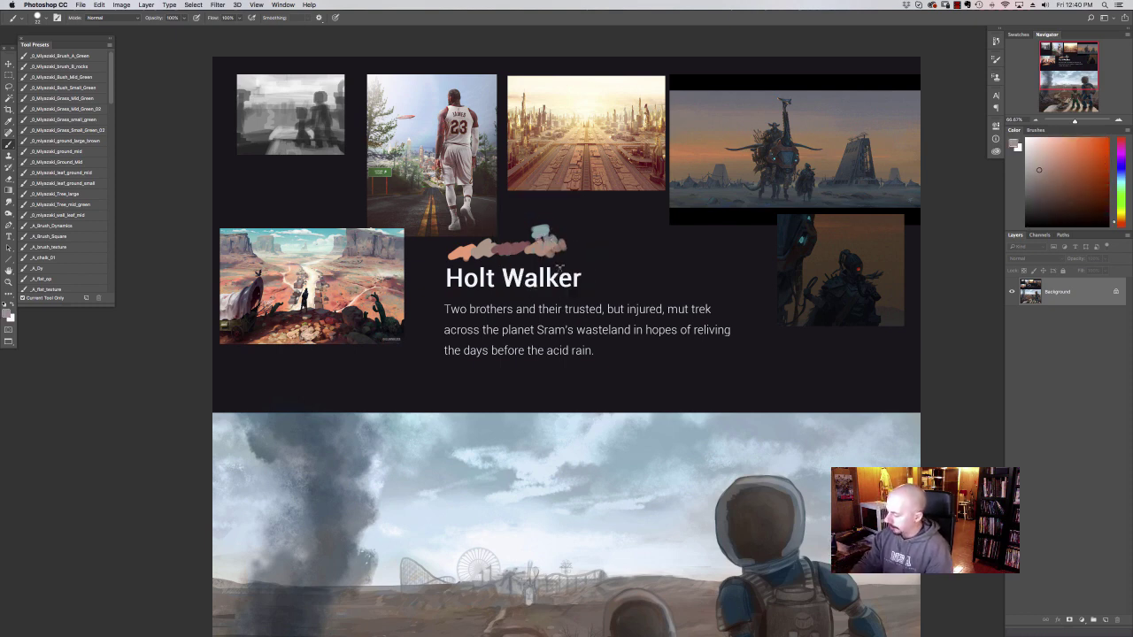
{"action": "left_click_drag", "start_coordinate": [575, 515], "coordinate": [597, 312]}
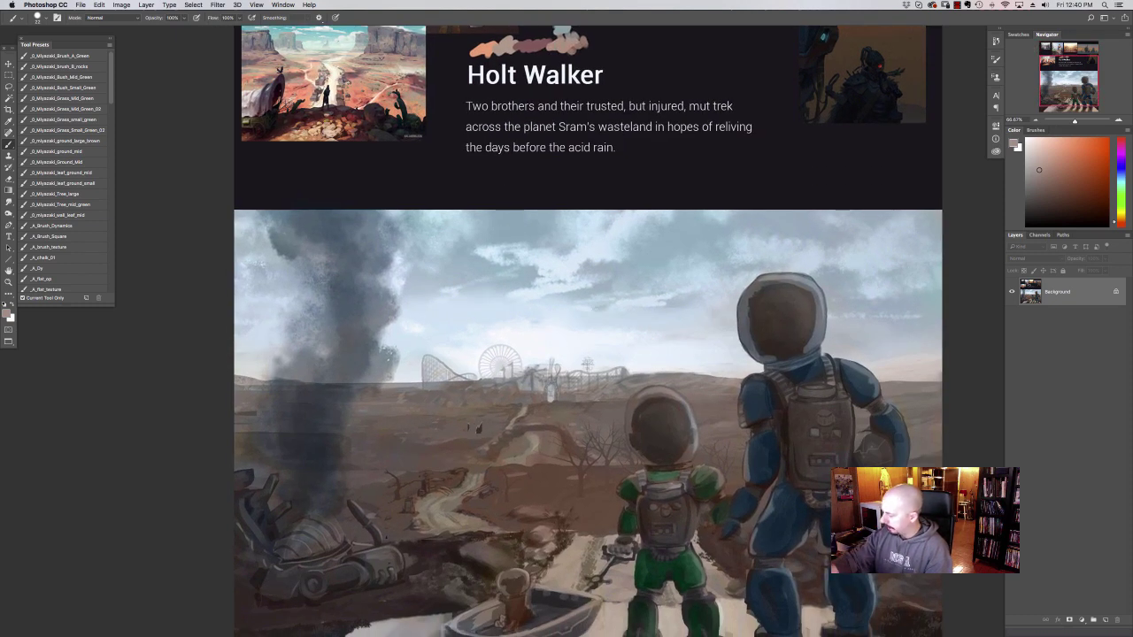
{"action": "mouse_move", "coordinate": [568, 181]}
{"action": "left_mouse_down"}
{"action": "mouse_move", "coordinate": [573, 194]}
{"action": "mouse_move", "coordinate": [645, 200]}
{"action": "left_mouse_up"}
{"action": "left_click", "coordinate": [591, 411], "text": "alt"}
{"action": "left_click", "coordinate": [598, 486], "text": "alt"}
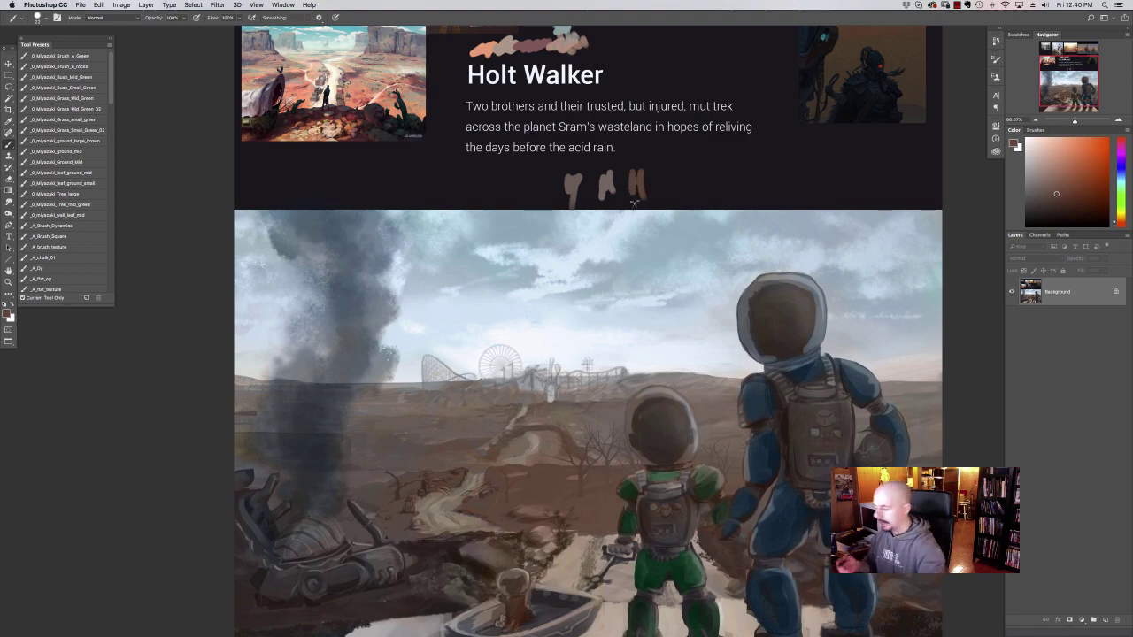
{"action": "key", "text": "super+minus"}
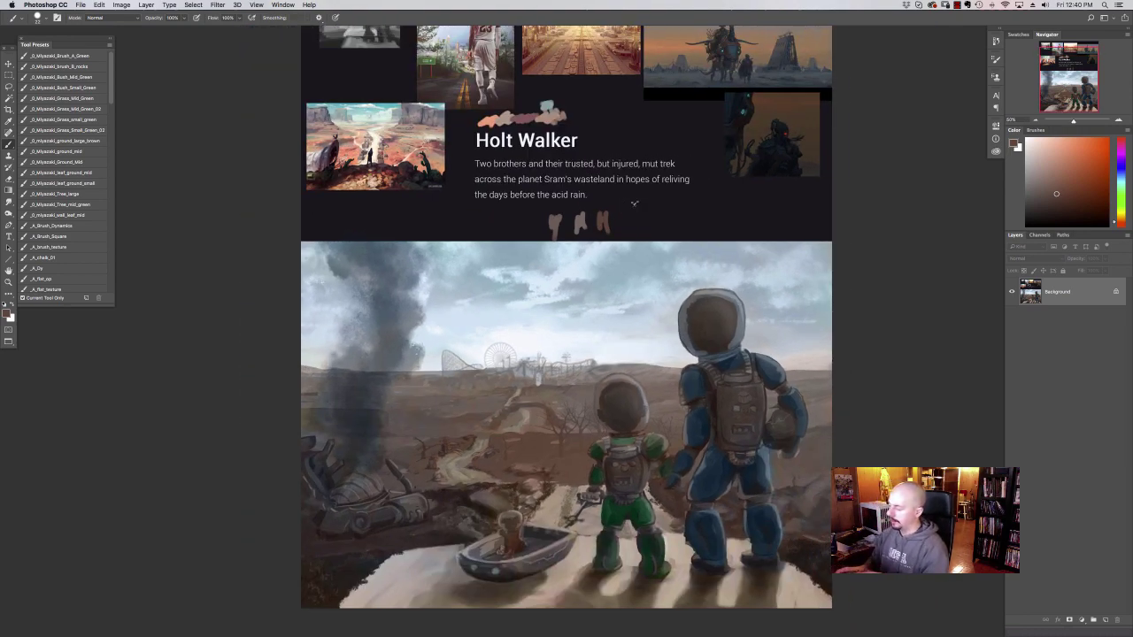
{"action": "key", "text": "super+minus"}
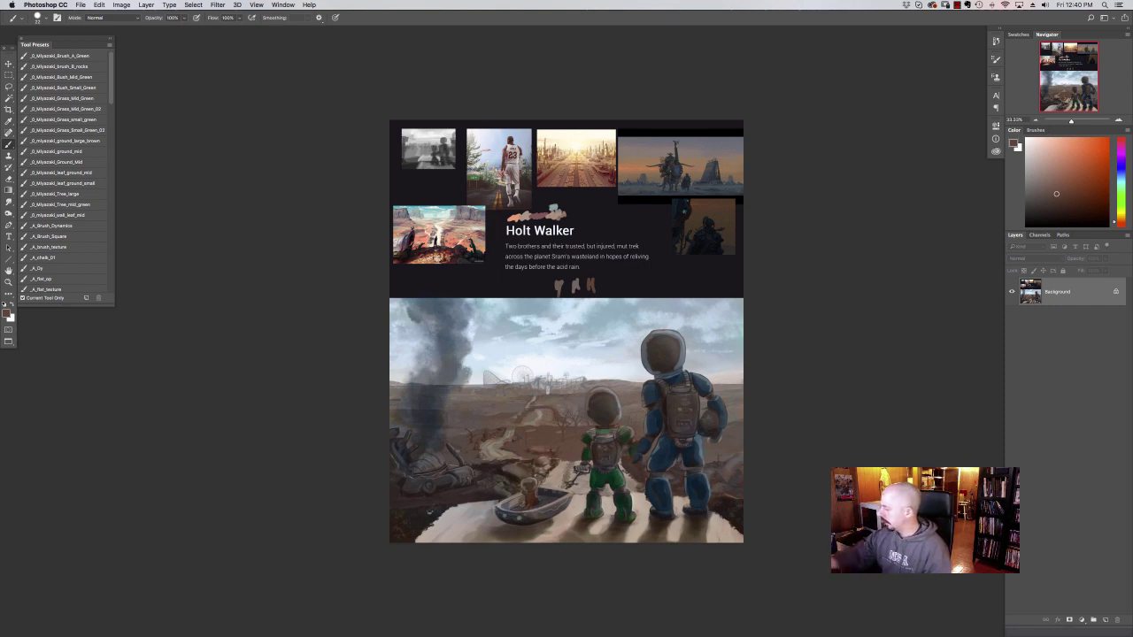
Draw a magenta curve around the astronauts on a new Layer 1
{"action": "left_click", "coordinate": [1094, 151]}
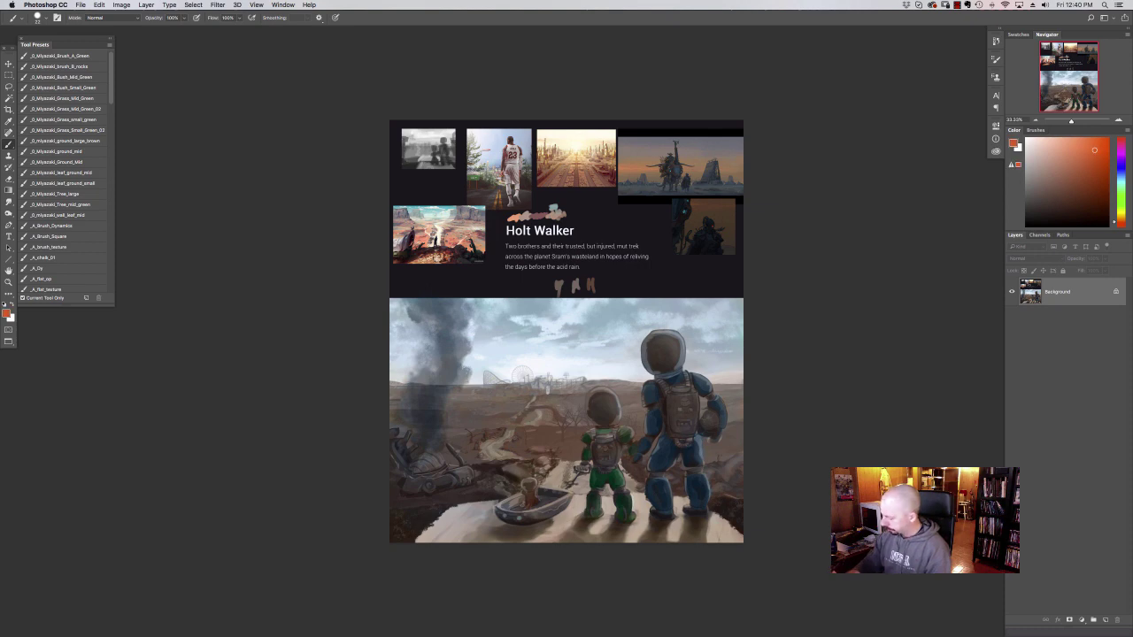
{"action": "left_click", "coordinate": [1121, 147]}
{"action": "left_click", "coordinate": [1105, 619]}
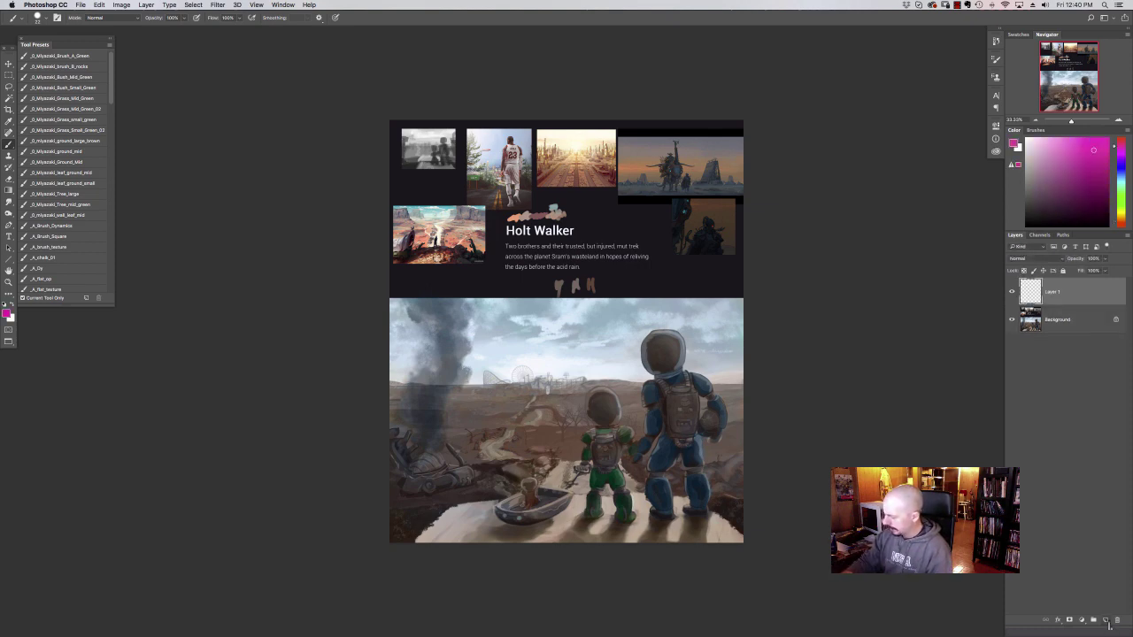
{"action": "mouse_move", "coordinate": [704, 505]}
{"action": "left_mouse_down"}
{"action": "mouse_move", "coordinate": [568, 475]}
{"action": "mouse_move", "coordinate": [557, 374]}
{"action": "mouse_move", "coordinate": [540, 396]}
{"action": "left_mouse_up"}
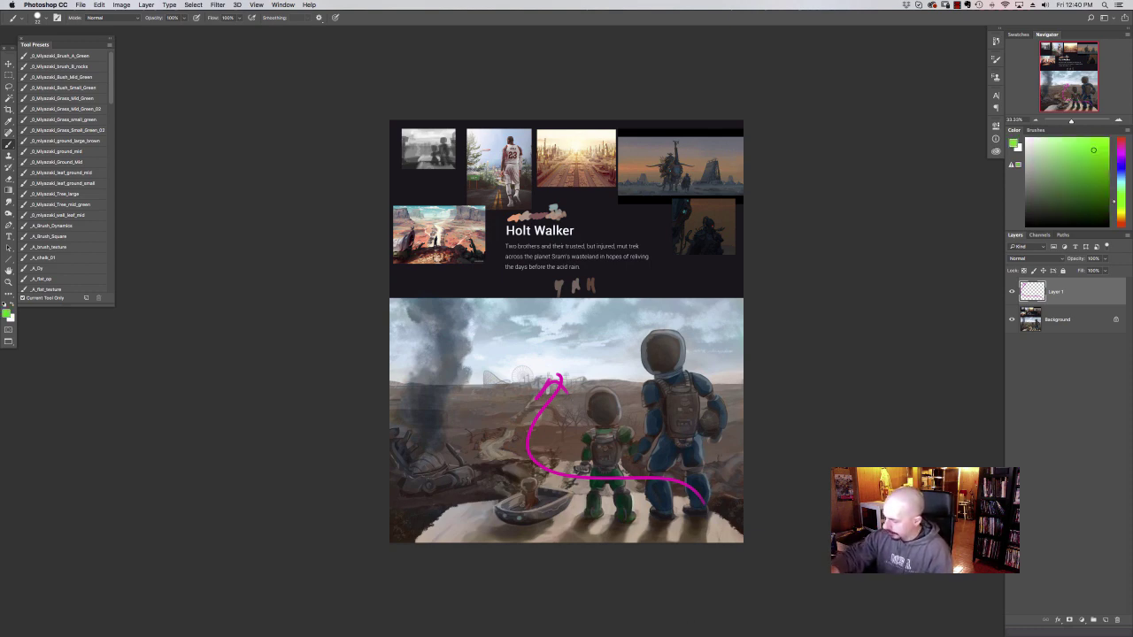
Undo the trial green strokes, hide Layer 1, and make the Background layer active
{"action": "left_click_drag", "start_coordinate": [421, 505], "coordinate": [425, 262]}
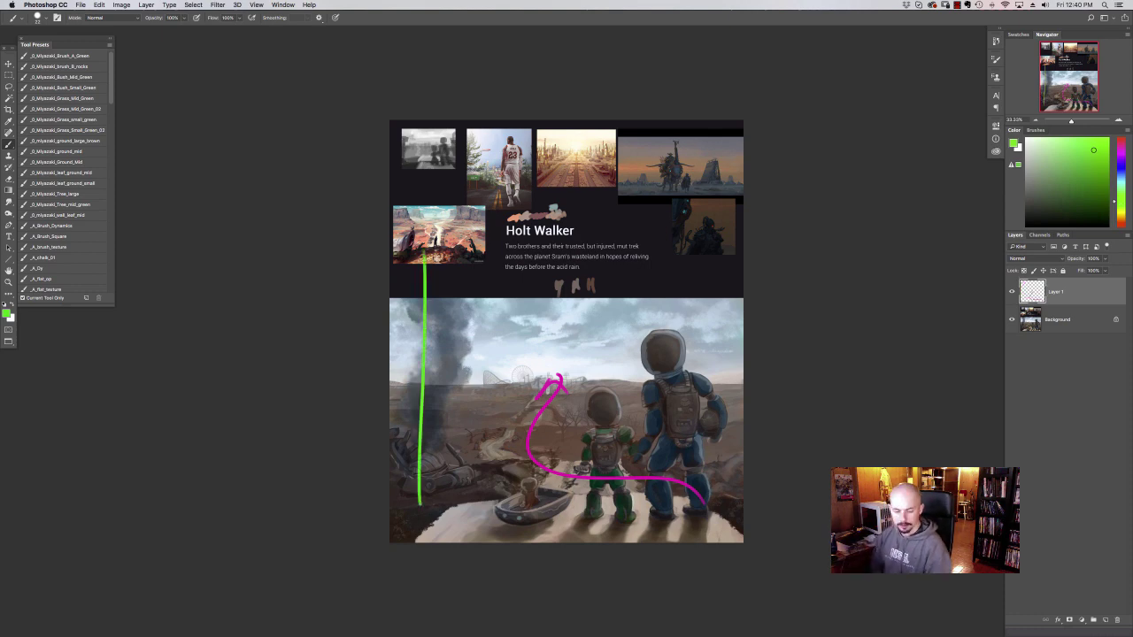
{"action": "left_click_drag", "start_coordinate": [411, 334], "coordinate": [444, 310]}
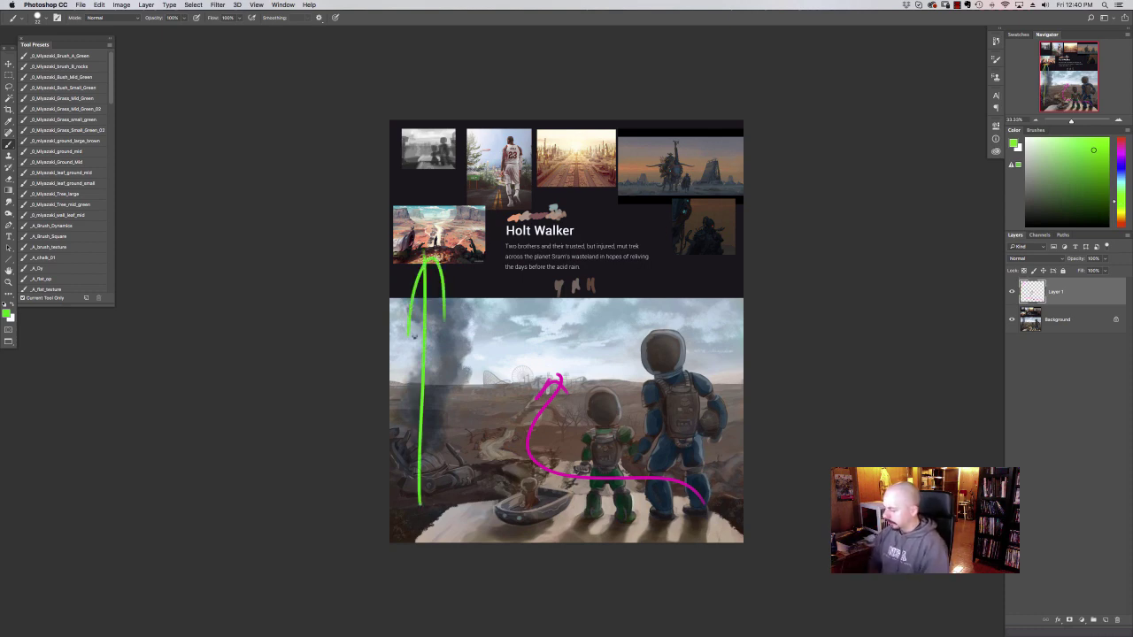
{"action": "key", "text": "super+z"}
{"action": "key", "text": "super+z"}
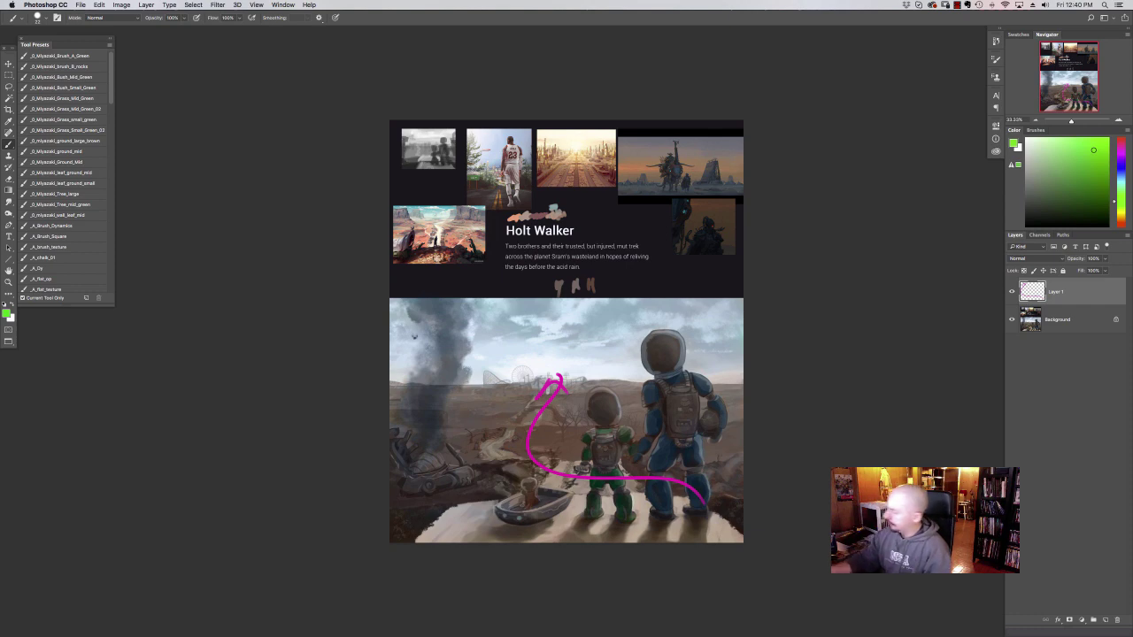
{"action": "left_click", "coordinate": [1011, 291]}
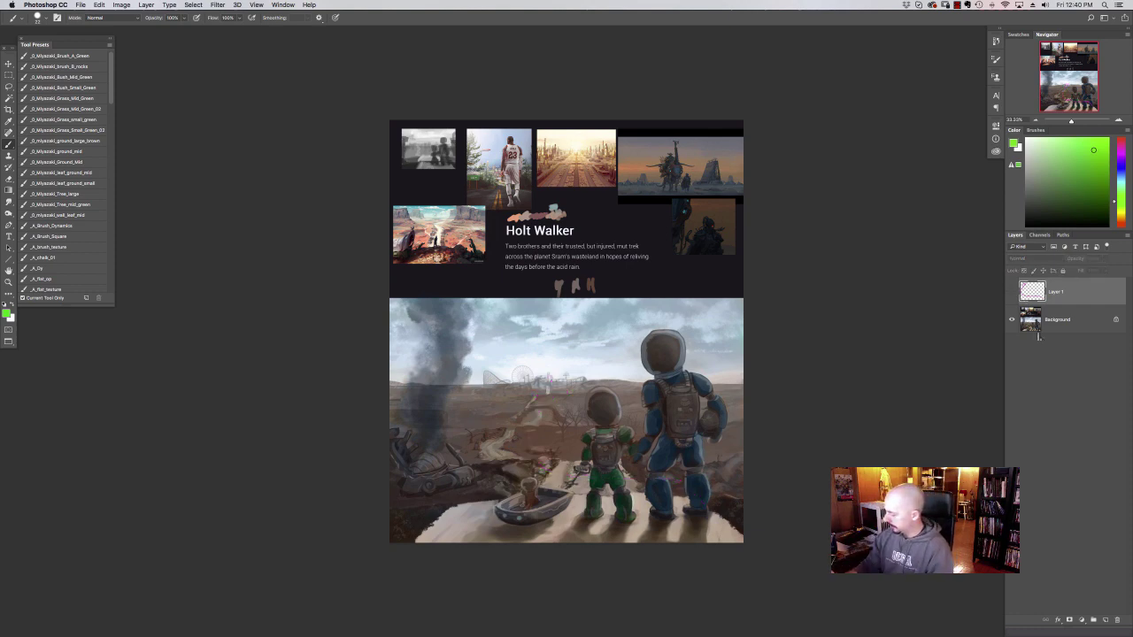
{"action": "left_click", "coordinate": [1053, 321]}
Lasso the astronauts and set Levels RGB input black 21 and output white 175
{"action": "key", "text": "l"}
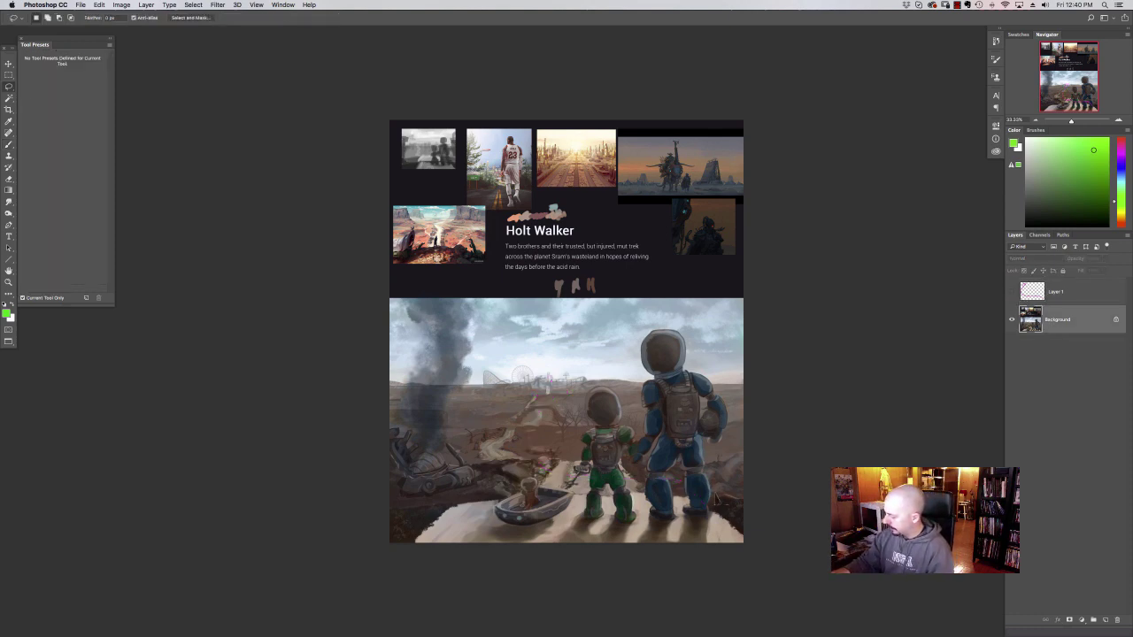
{"action": "mouse_move", "coordinate": [717, 497]}
{"action": "left_mouse_down"}
{"action": "mouse_move", "coordinate": [742, 531]}
{"action": "mouse_move", "coordinate": [708, 481]}
{"action": "mouse_move", "coordinate": [728, 418]}
{"action": "mouse_move", "coordinate": [685, 374]}
{"action": "mouse_move", "coordinate": [684, 345]}
{"action": "mouse_move", "coordinate": [642, 363]}
{"action": "mouse_move", "coordinate": [646, 430]}
{"action": "mouse_move", "coordinate": [632, 447]}
{"action": "mouse_move", "coordinate": [622, 415]}
{"action": "mouse_move", "coordinate": [584, 432]}
{"action": "mouse_move", "coordinate": [586, 494]}
{"action": "mouse_move", "coordinate": [521, 483]}
{"action": "mouse_move", "coordinate": [394, 513]}
{"action": "mouse_move", "coordinate": [768, 580]}
{"action": "mouse_move", "coordinate": [747, 504]}
{"action": "left_mouse_up"}
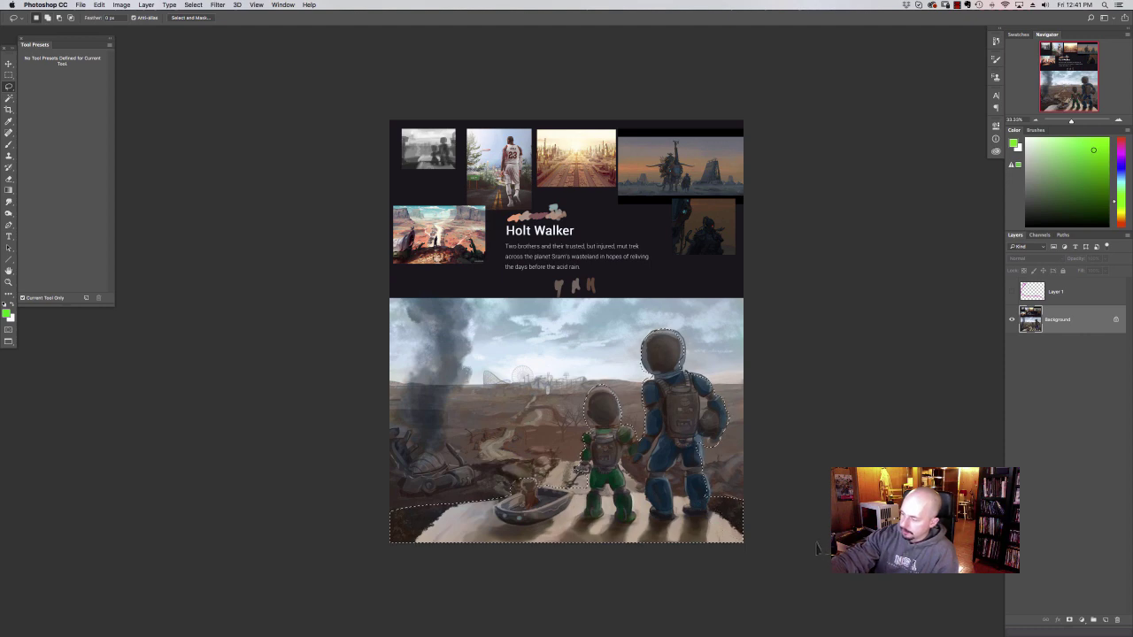
{"action": "left_click", "coordinate": [122, 4]}
{"action": "mouse_move", "coordinate": [141, 29]}
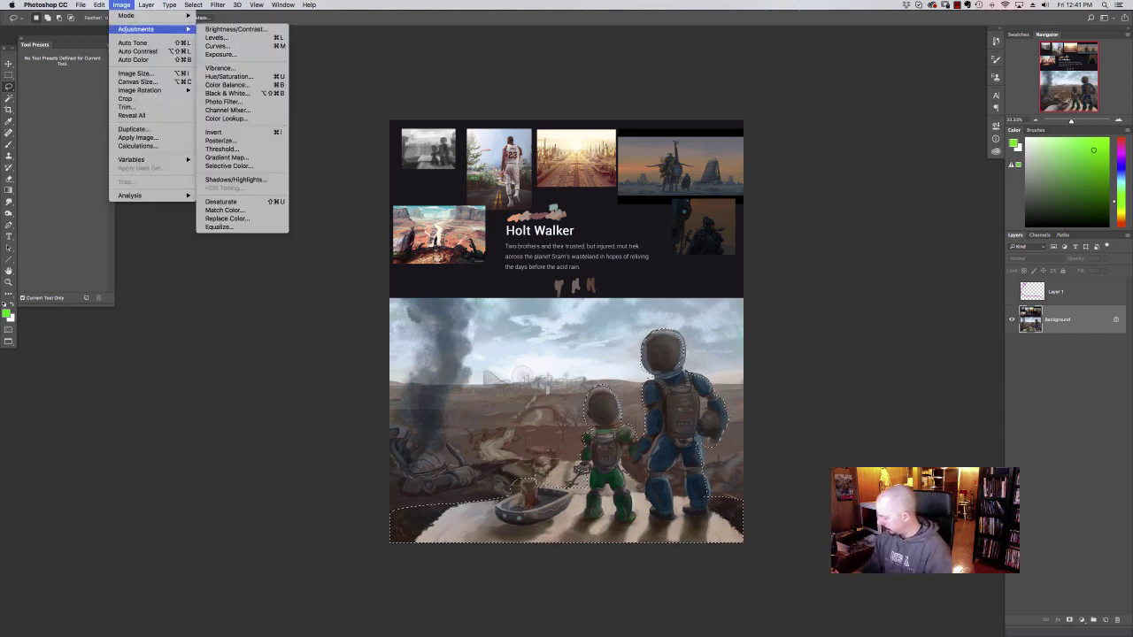
{"action": "left_click", "coordinate": [215, 37]}
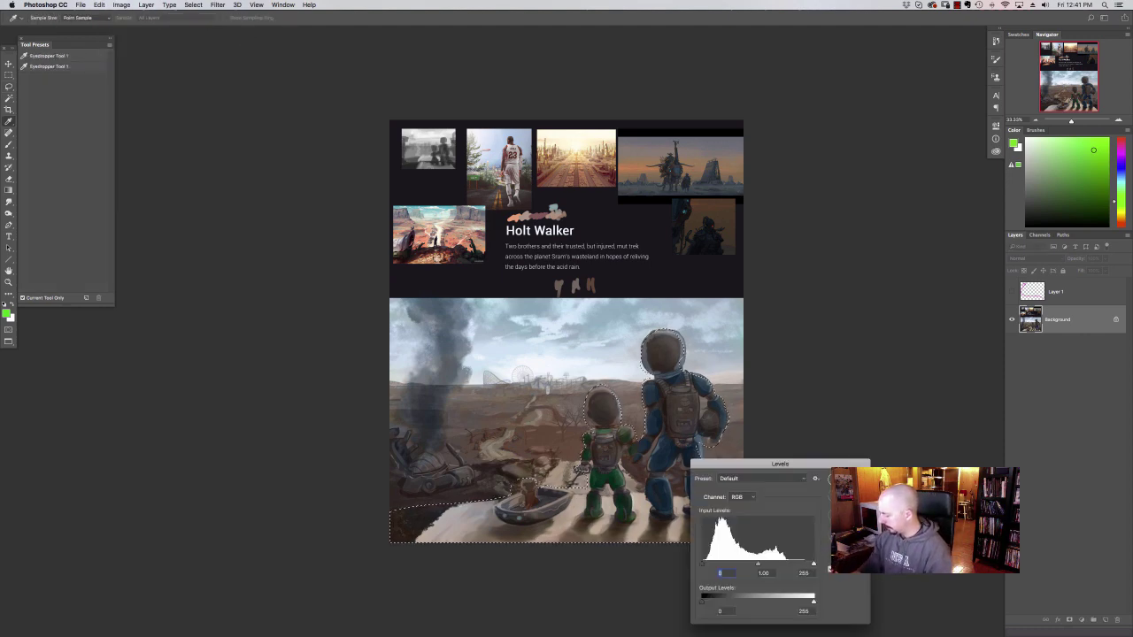
{"action": "type", "text": "21"}
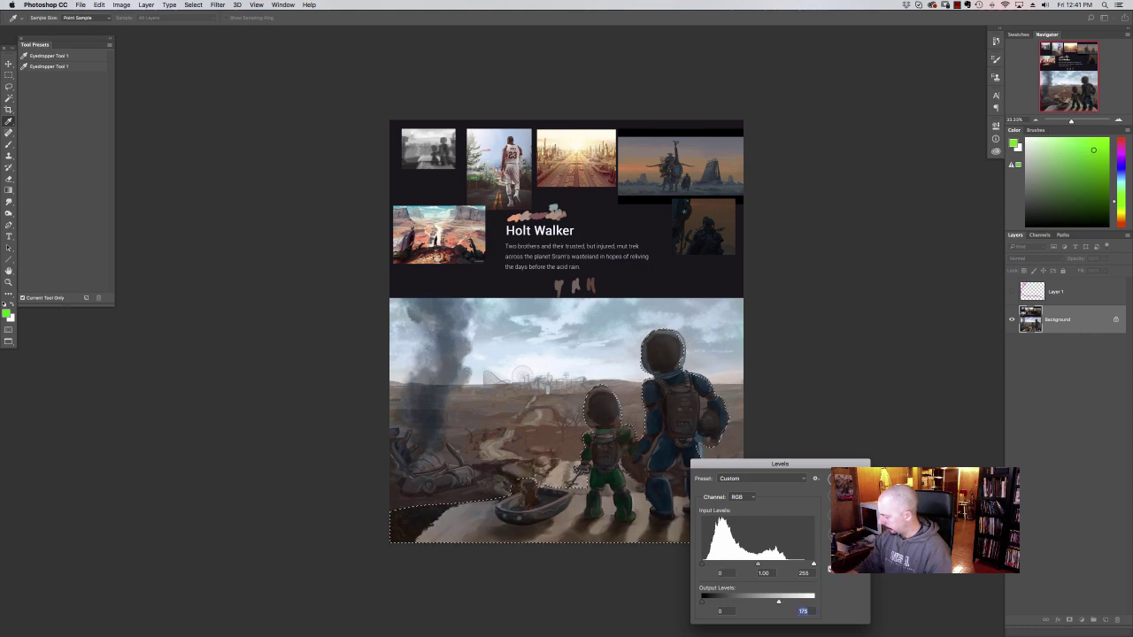
{"action": "key", "text": "Tab"}
{"action": "key", "text": "Tab"}
{"action": "key", "text": "Tab"}
{"action": "key", "text": "Tab"}
{"action": "type", "text": "175"}
Set Blue output black to 12 and Red output black to 0, then apply the Levels
{"action": "left_click", "coordinate": [742, 497]}
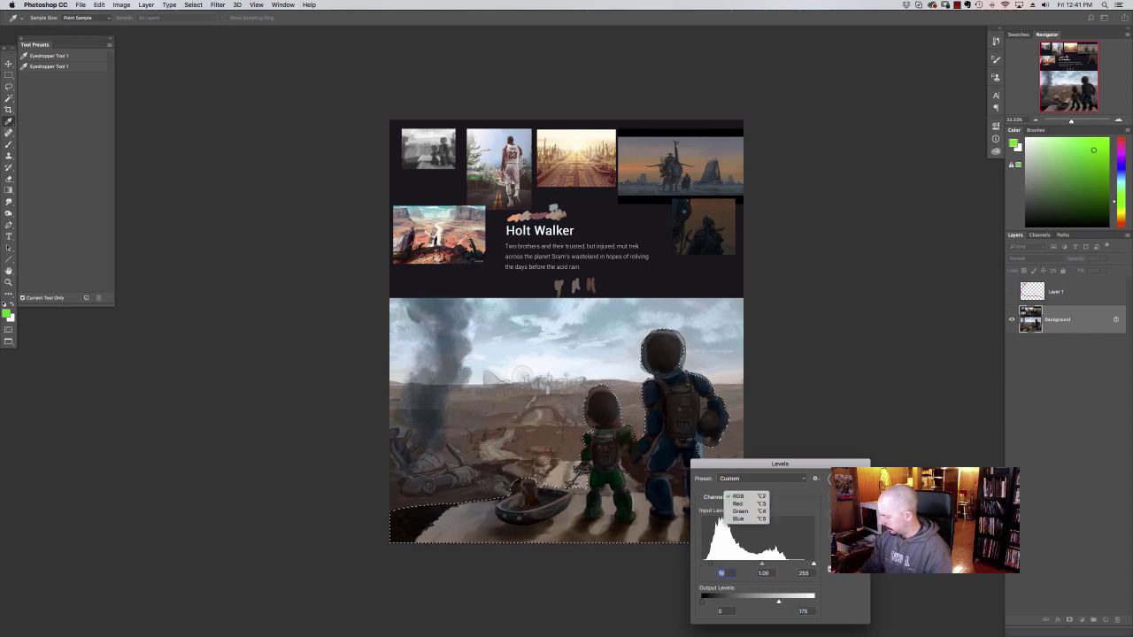
{"action": "left_click", "coordinate": [742, 523]}
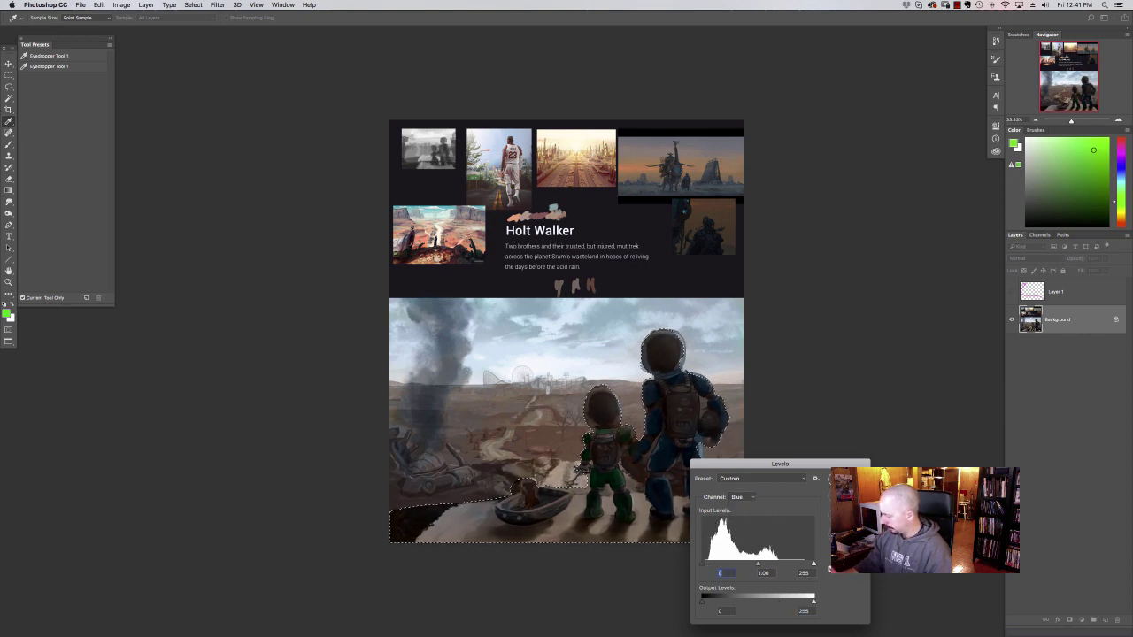
{"action": "key", "text": "Tab"}
{"action": "key", "text": "Tab"}
{"action": "key", "text": "Tab"}
{"action": "type", "text": "12"}
{"action": "left_click", "coordinate": [742, 496]}
{"action": "left_click", "coordinate": [741, 487]}
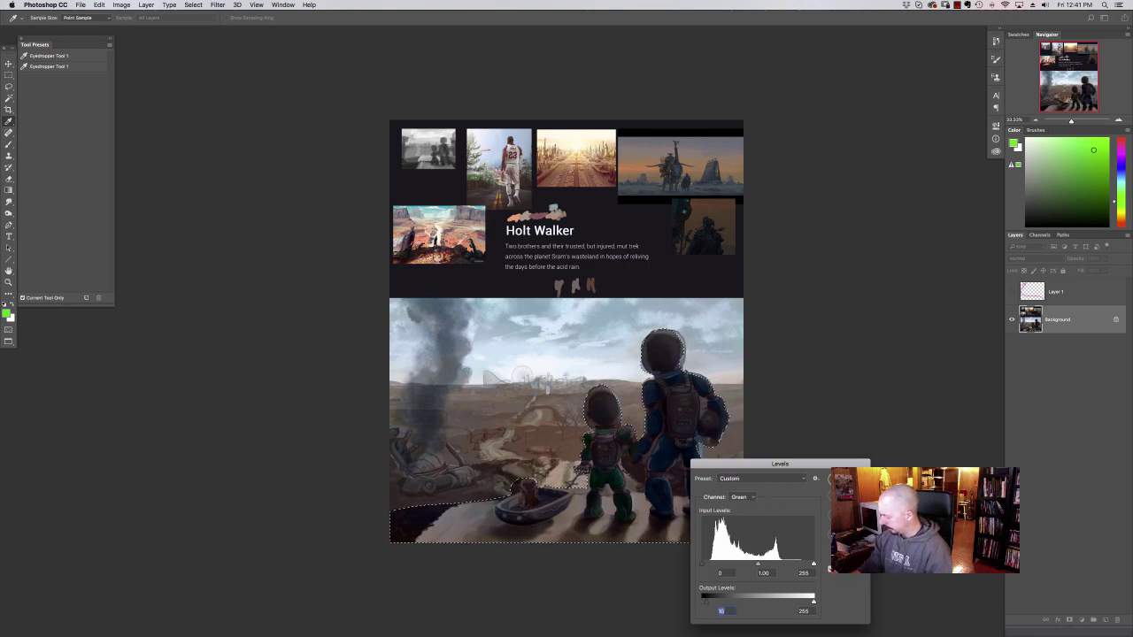
{"action": "left_click", "coordinate": [742, 496]}
{"action": "left_click", "coordinate": [742, 487]}
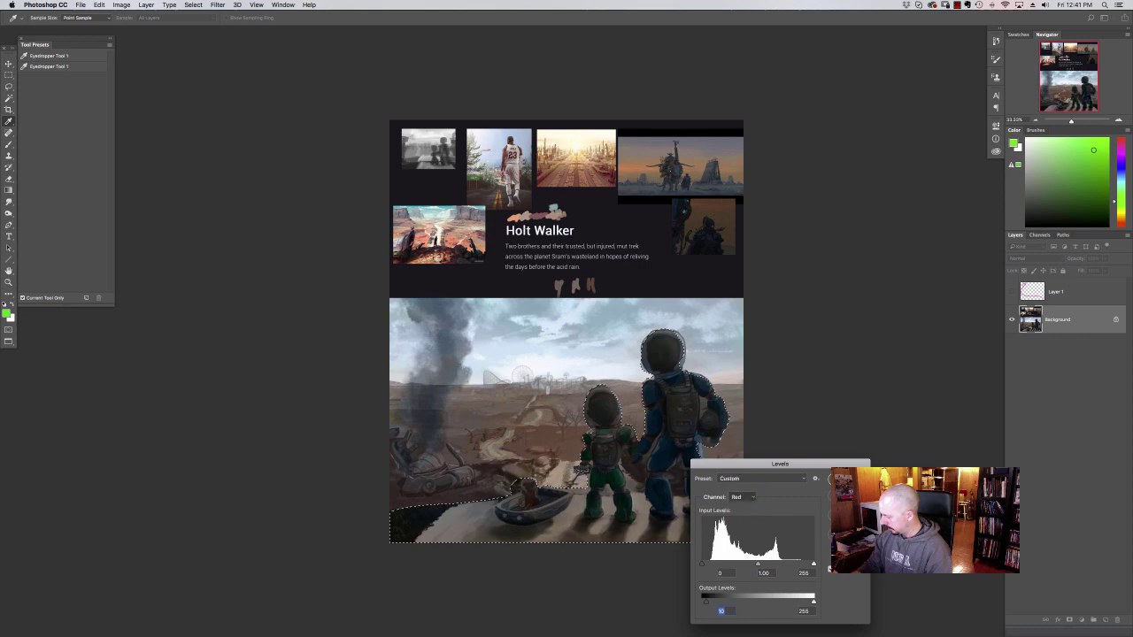
{"action": "type", "text": "0"}
{"action": "key", "text": "shift+Tab"}
{"action": "key", "text": "shift+Tab"}
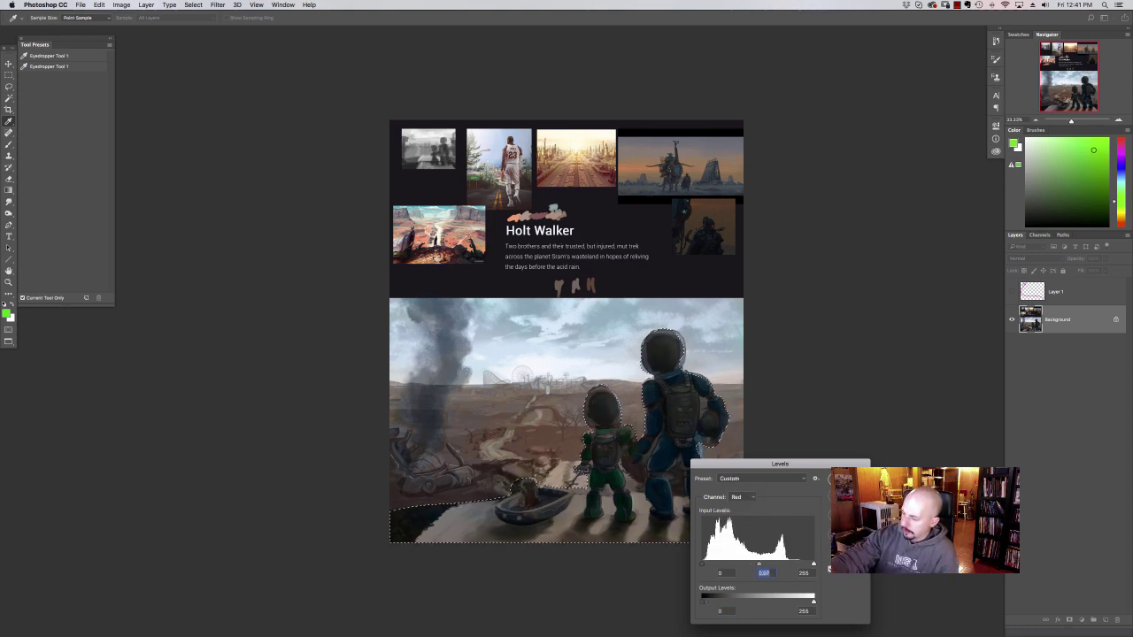
{"action": "key", "text": "Return"}
Invert the selection and set Levels input black 8 and output black 21
{"action": "key", "text": "l"}
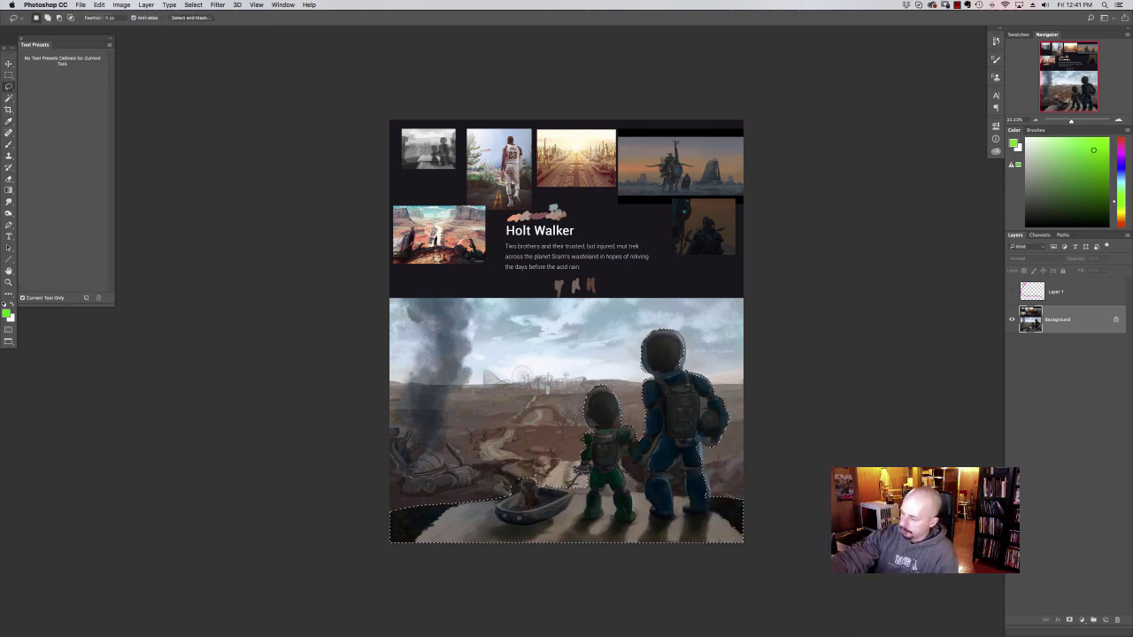
{"action": "left_click", "coordinate": [193, 4]}
{"action": "left_click", "coordinate": [203, 40]}
{"action": "left_click", "coordinate": [121, 4]}
{"action": "mouse_move", "coordinate": [136, 30]}
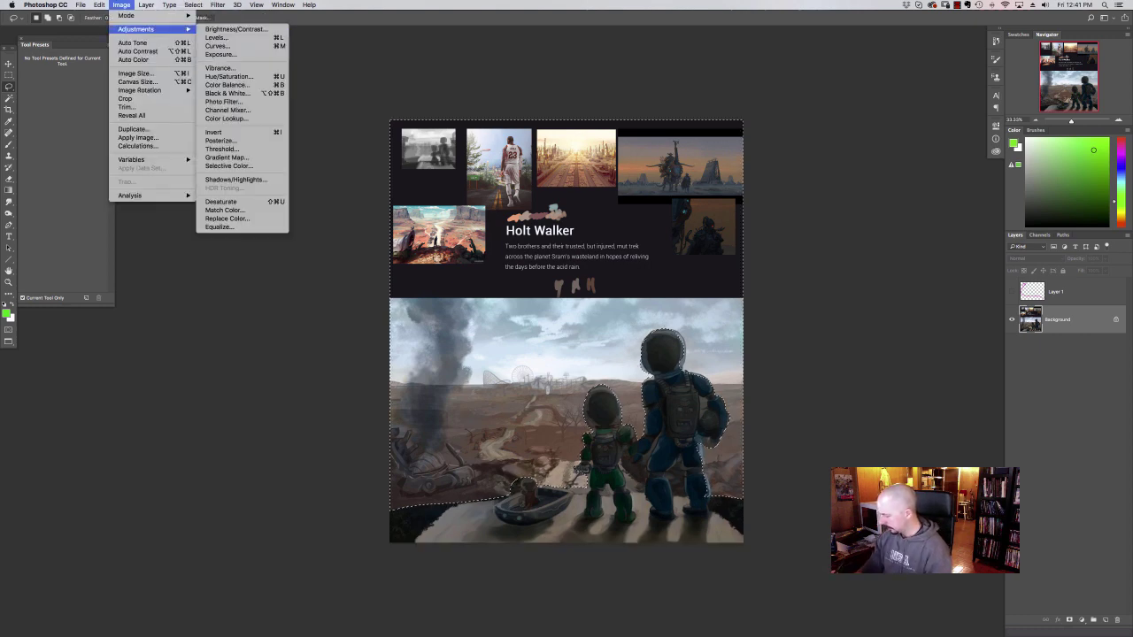
{"action": "left_click", "coordinate": [216, 37]}
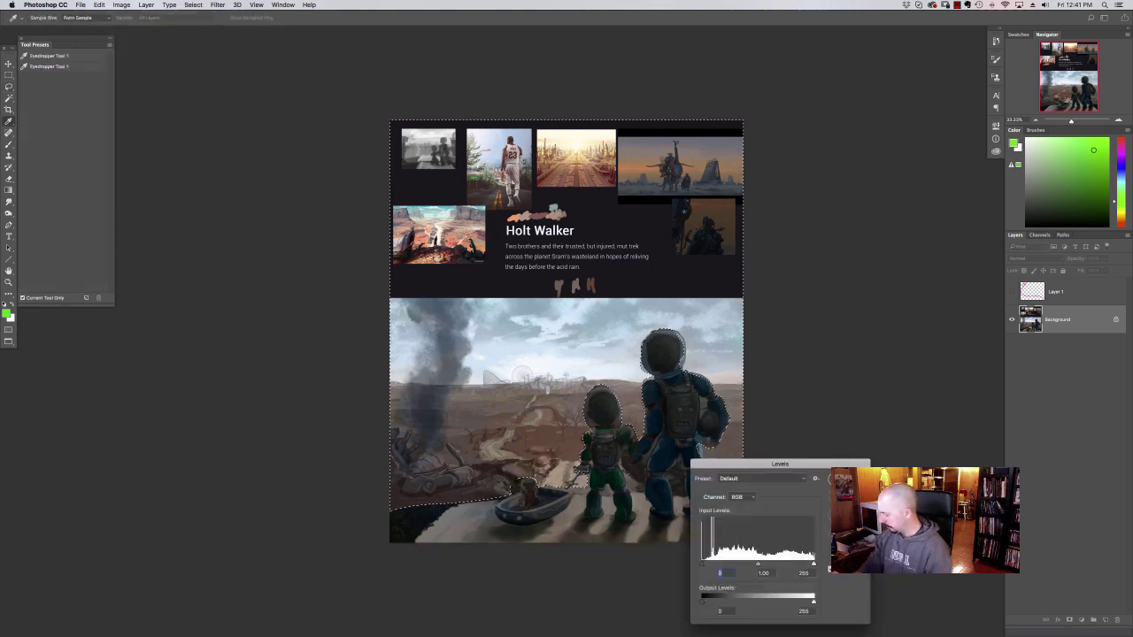
{"action": "type", "text": "8"}
{"action": "key", "text": "Tab"}
{"action": "key", "text": "Tab"}
{"action": "key", "text": "Tab"}
{"action": "type", "text": "21"}
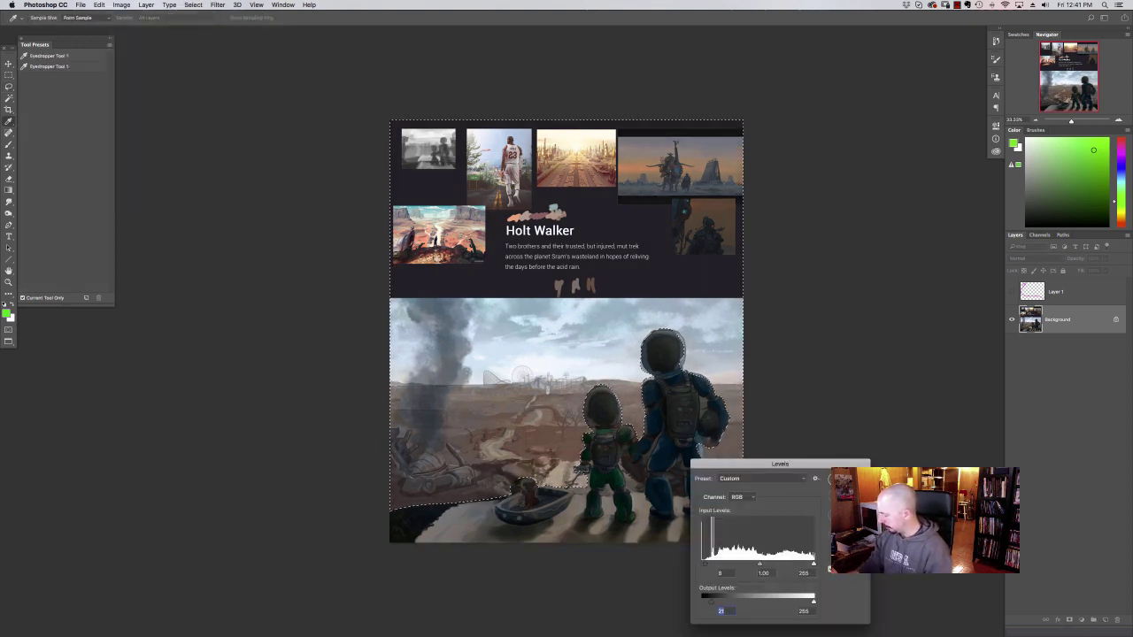
Set the Red channel gamma to 1.27, apply the Levels, and deselect
{"action": "left_click", "coordinate": [742, 496]}
{"action": "left_click", "coordinate": [742, 506]}
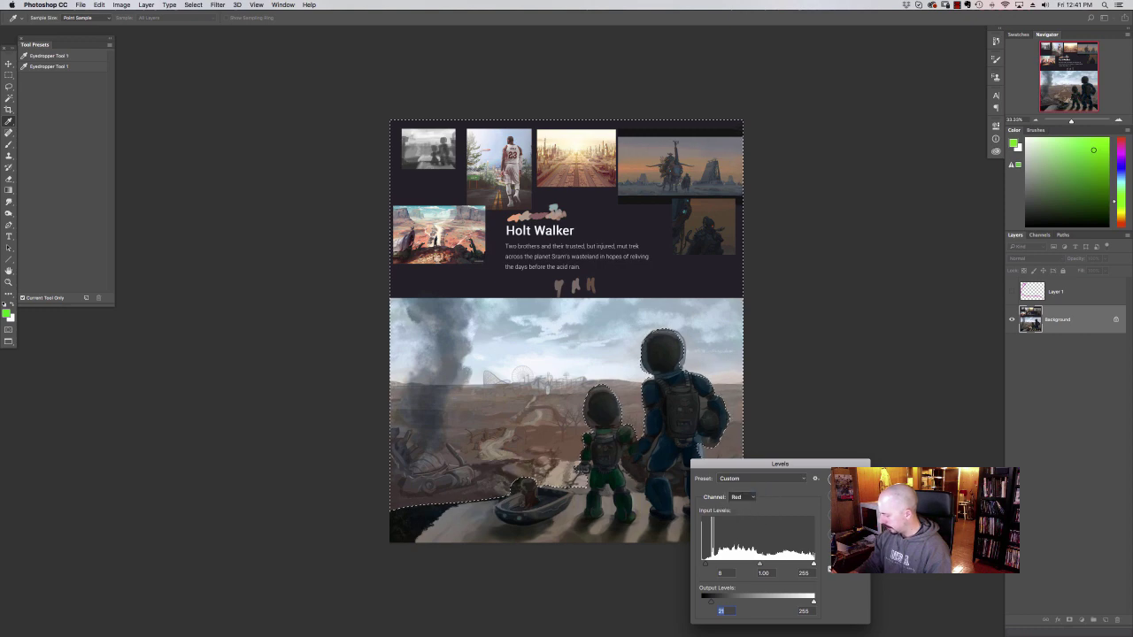
{"action": "type", "text": "1.38"}
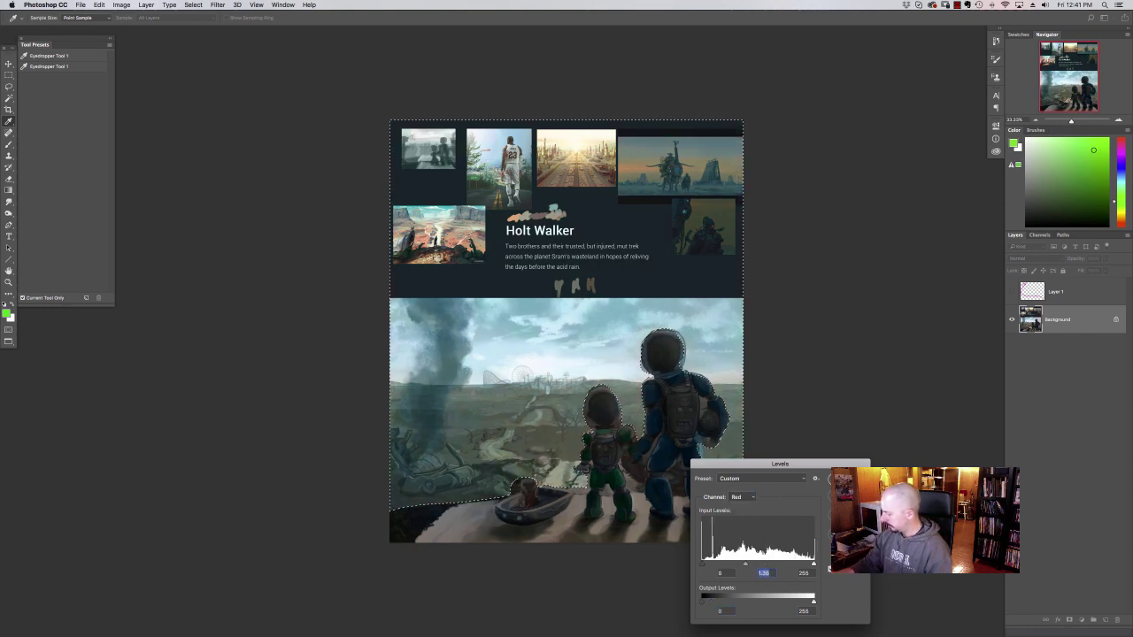
{"action": "key", "text": "shift+Down"}
{"action": "key", "text": "Down"}
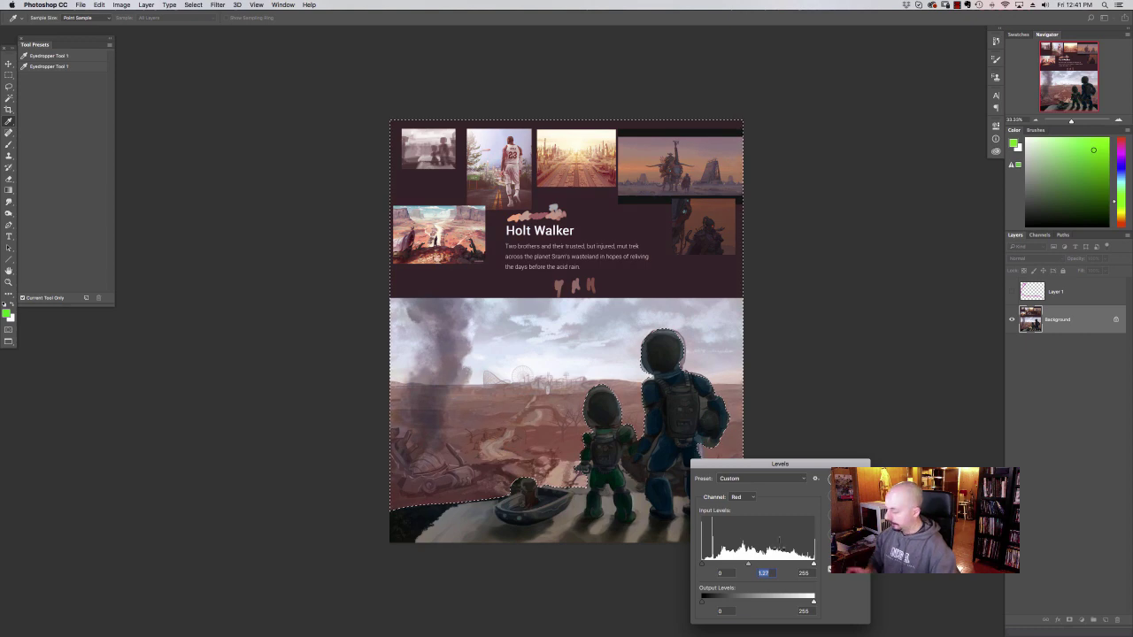
{"action": "key", "text": "Return"}
{"action": "key", "text": "l"}
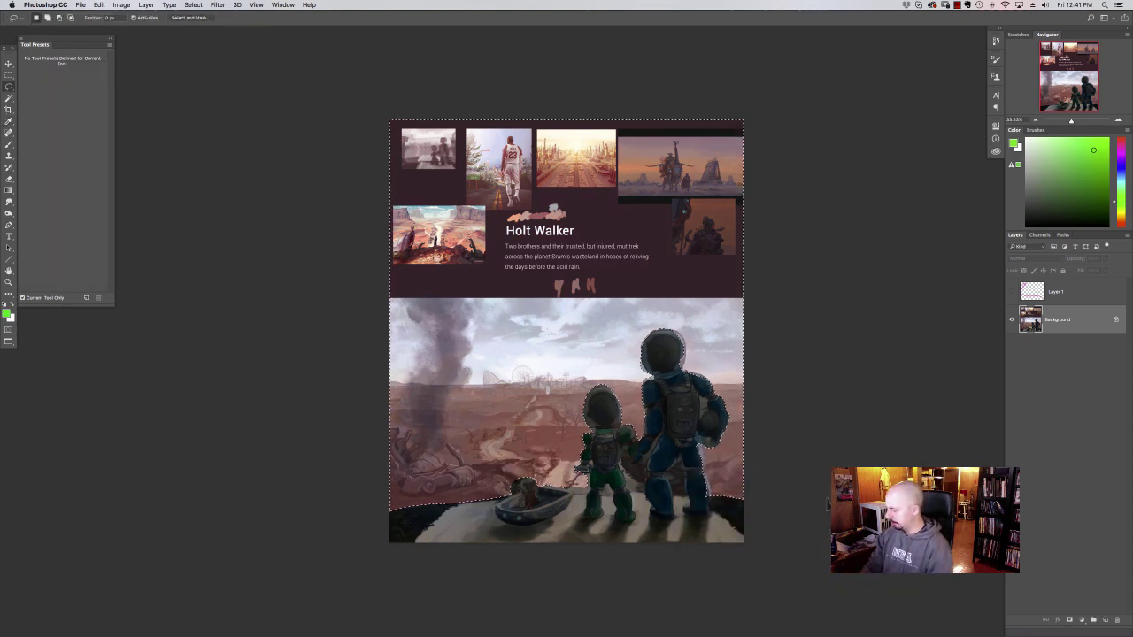
{"action": "key", "text": "super+d"}
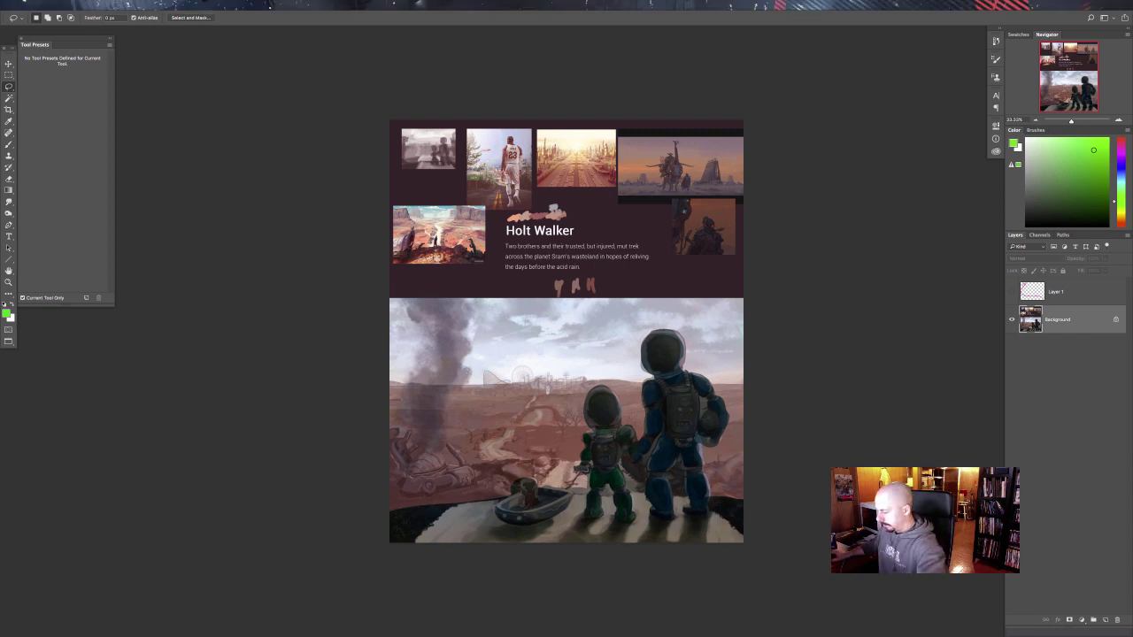
Show the astronaut cockpit painting alone in full screen at 100% zoom
{"action": "key", "text": "f"}
{"action": "key", "text": "f"}
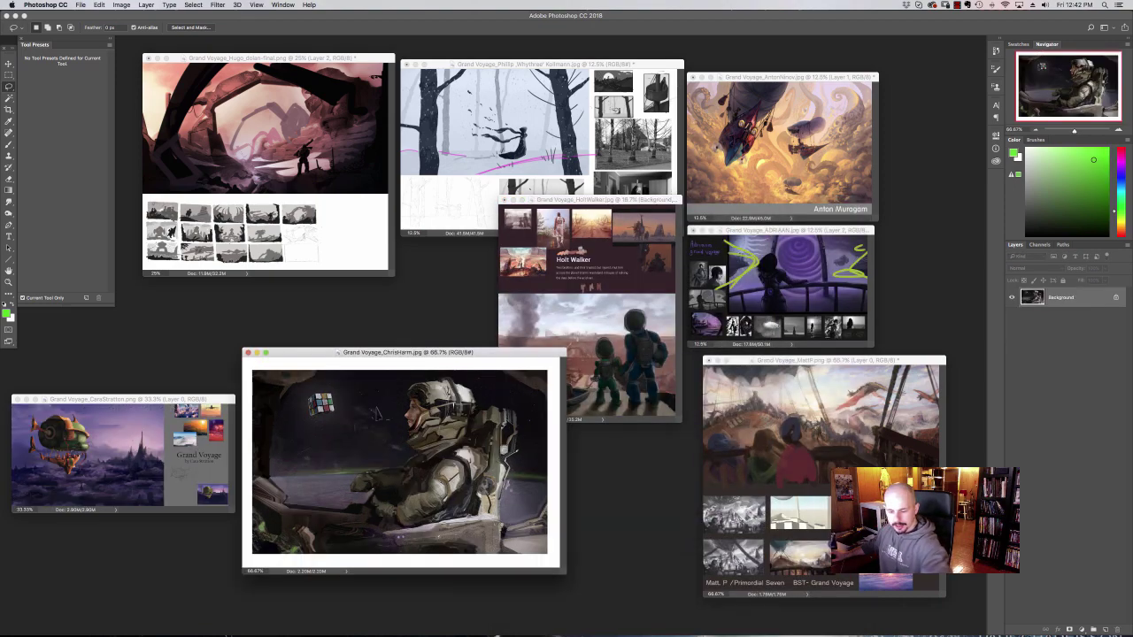
{"action": "key", "text": "super+1"}
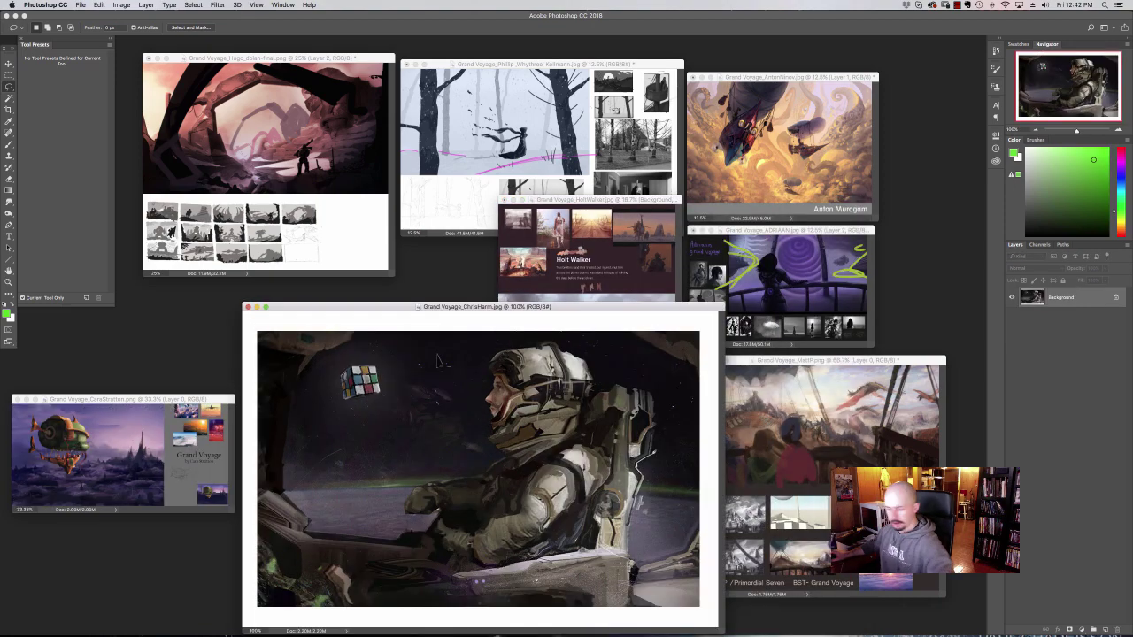
{"action": "key", "text": "f"}
{"action": "key", "text": "super+equal"}
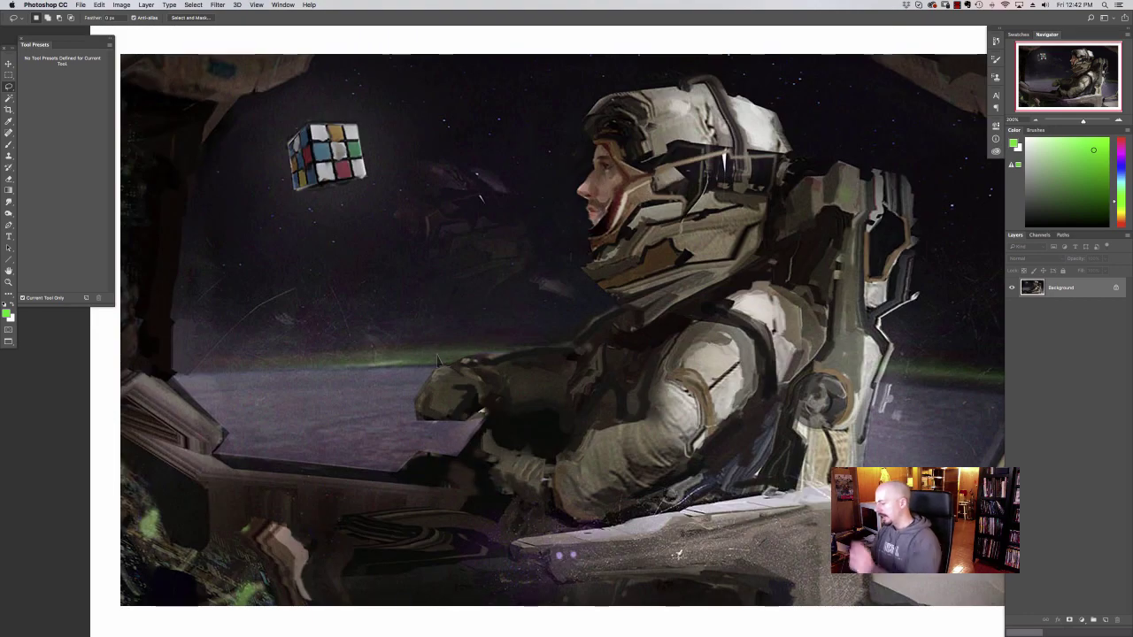
{"action": "key", "text": "super+minus"}
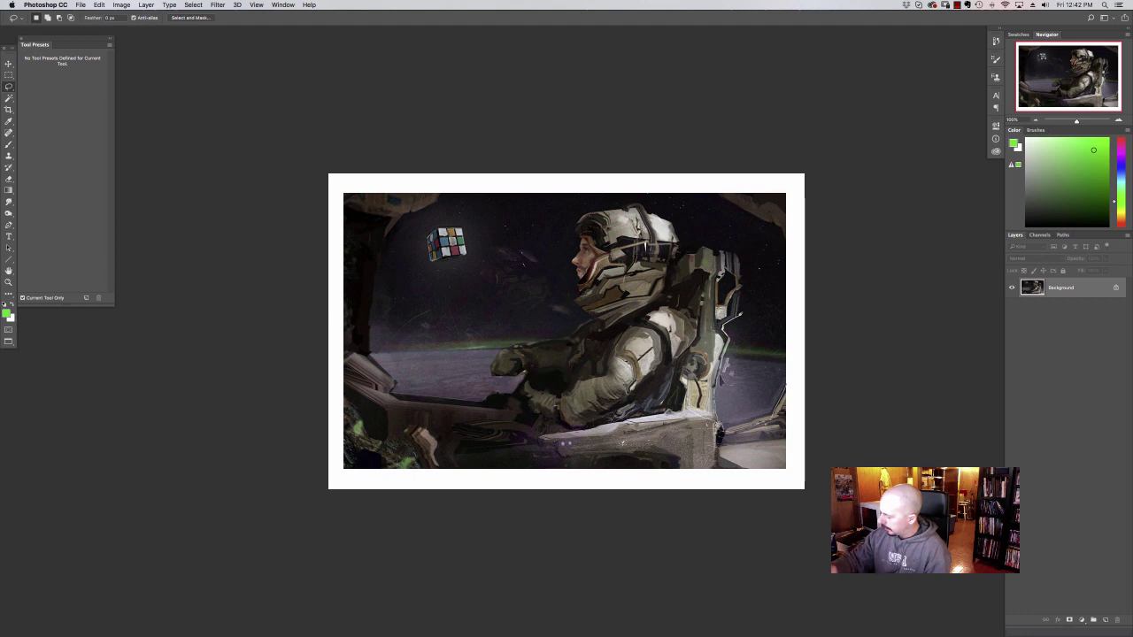
Lasso the dark space behind the astronaut, including the right-side area
{"action": "mouse_move", "coordinate": [738, 312]}
{"action": "left_mouse_down"}
{"action": "mouse_move", "coordinate": [735, 254]}
{"action": "mouse_move", "coordinate": [675, 250]}
{"action": "mouse_move", "coordinate": [651, 213]}
{"action": "mouse_move", "coordinate": [624, 207]}
{"action": "mouse_move", "coordinate": [581, 227]}
{"action": "mouse_move", "coordinate": [577, 343]}
{"action": "mouse_move", "coordinate": [494, 350]}
{"action": "mouse_move", "coordinate": [516, 402]}
{"action": "mouse_move", "coordinate": [410, 400]}
{"action": "mouse_move", "coordinate": [373, 357]}
{"action": "left_mouse_up"}
{"action": "mouse_move", "coordinate": [385, 254]}
{"action": "left_mouse_down"}
{"action": "mouse_move", "coordinate": [429, 202]}
{"action": "mouse_move", "coordinate": [630, 174]}
{"action": "left_mouse_up"}
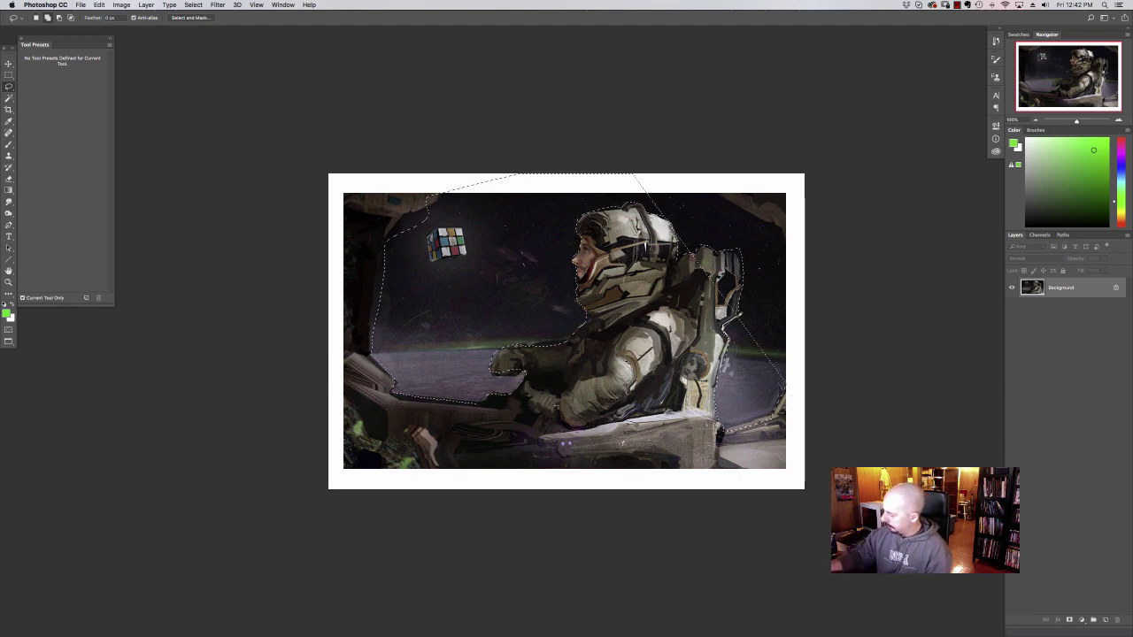
{"action": "left_click_drag", "start_coordinate": [785, 392], "coordinate": [787, 238]}
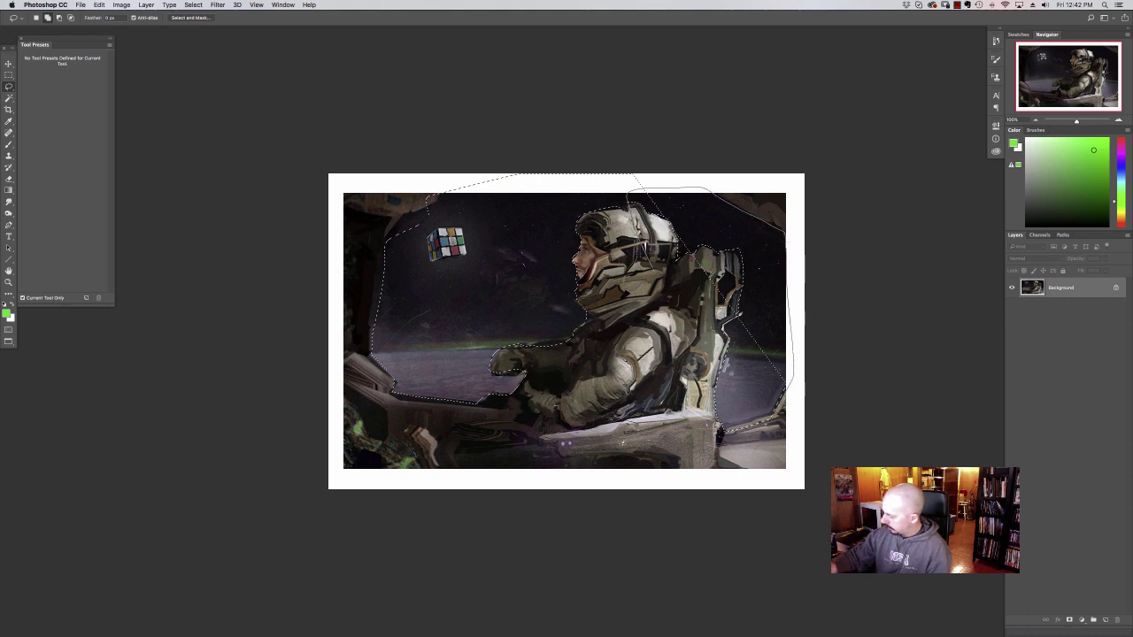
{"action": "left_click_drag", "start_coordinate": [630, 189], "coordinate": [628, 188]}
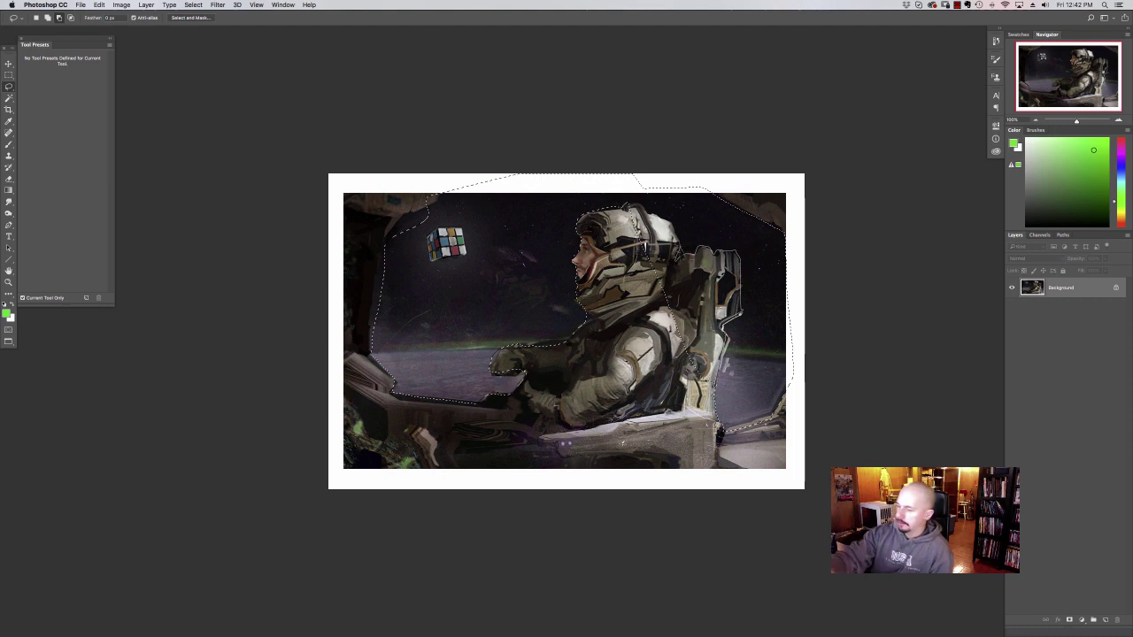
{"action": "key", "text": "alt"}
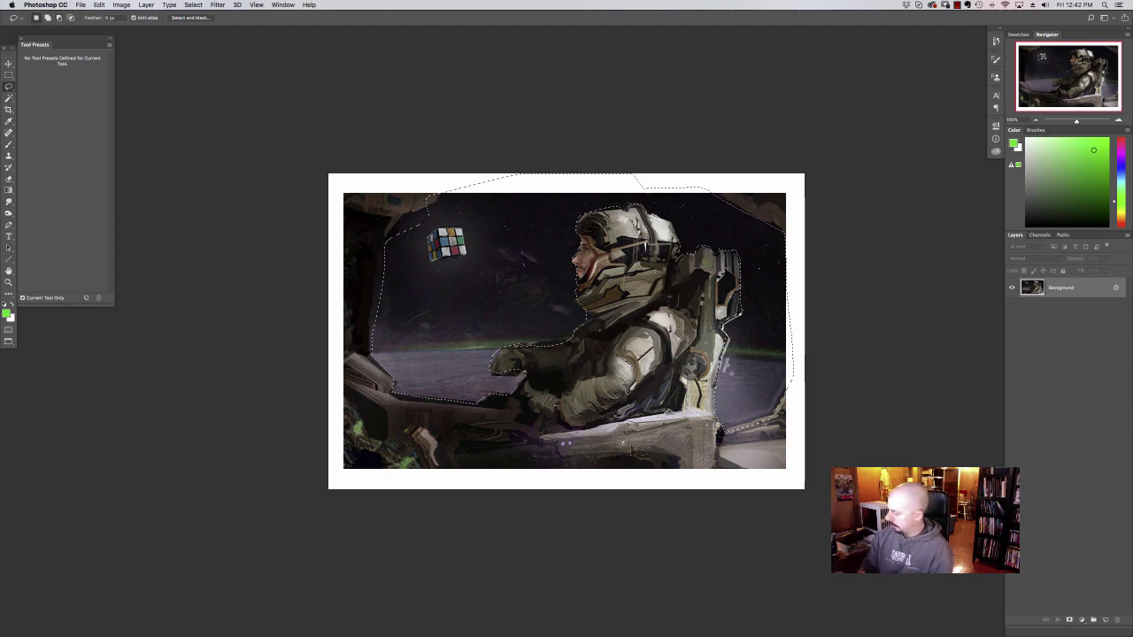
Apply Levels with the Blue channel output black set to 20
{"action": "left_click", "coordinate": [121, 4]}
{"action": "mouse_move", "coordinate": [168, 30]}
{"action": "left_click", "coordinate": [232, 38]}
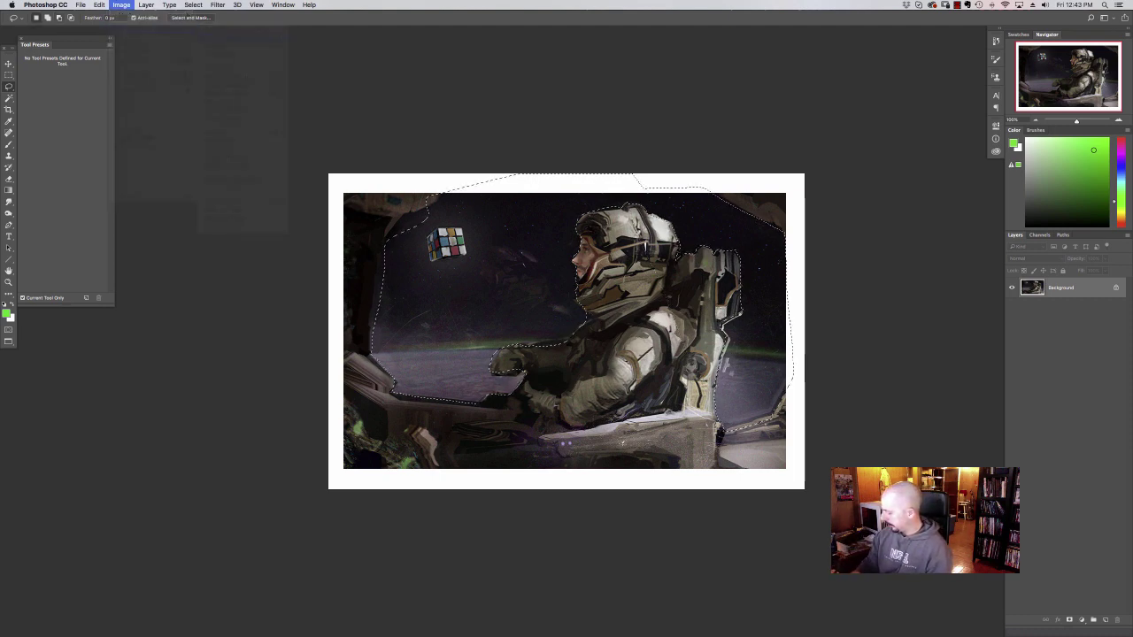
{"action": "left_click", "coordinate": [742, 497]}
{"action": "left_click", "coordinate": [741, 520]}
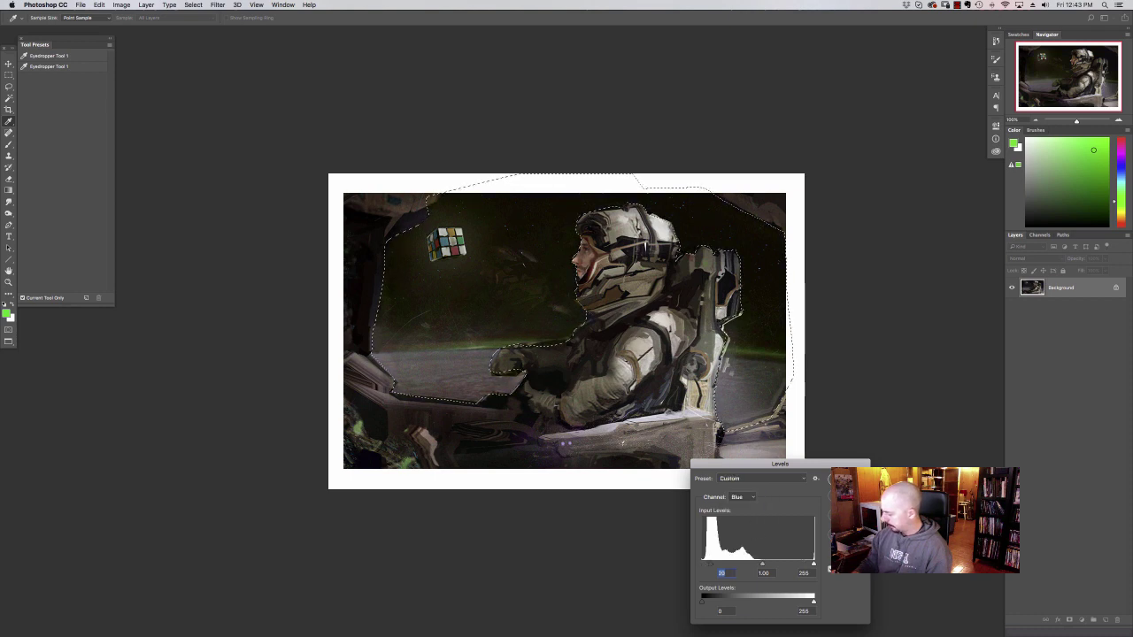
{"action": "key", "text": "Tab"}
{"action": "key", "text": "Tab"}
{"action": "key", "text": "Tab"}
{"action": "type", "text": "20"}
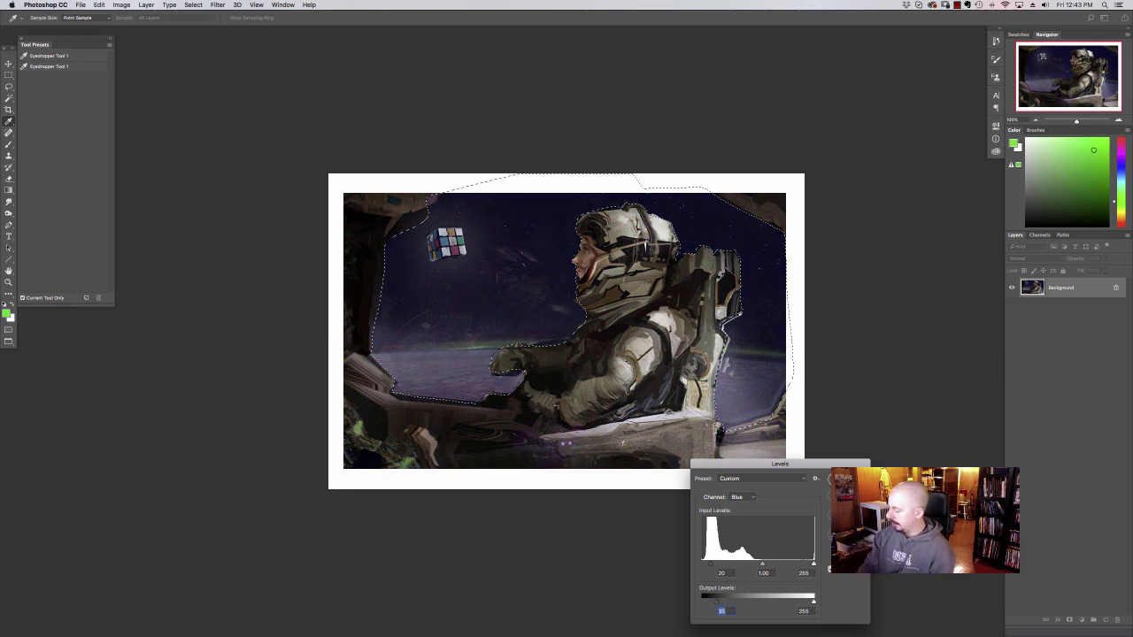
{"action": "key", "text": "Return"}
Set a 100 px soft round brush in Hard Light mode and paint a light stroke near the selection's left edge
{"action": "key", "text": "l"}
{"action": "key", "text": "b"}
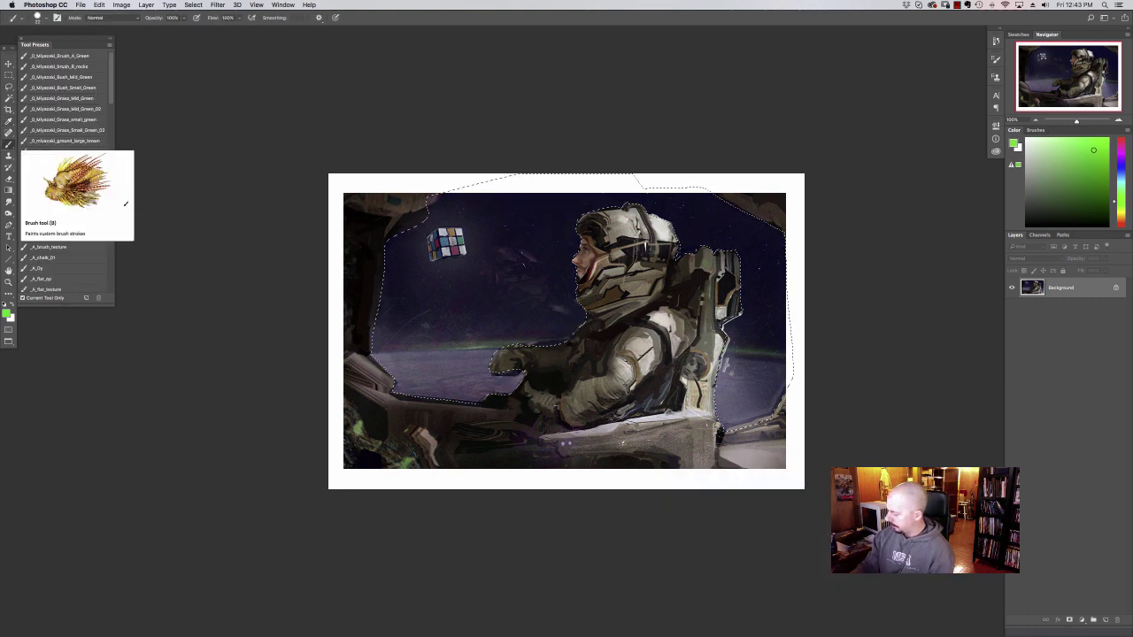
{"action": "right_click", "coordinate": [492, 304]}
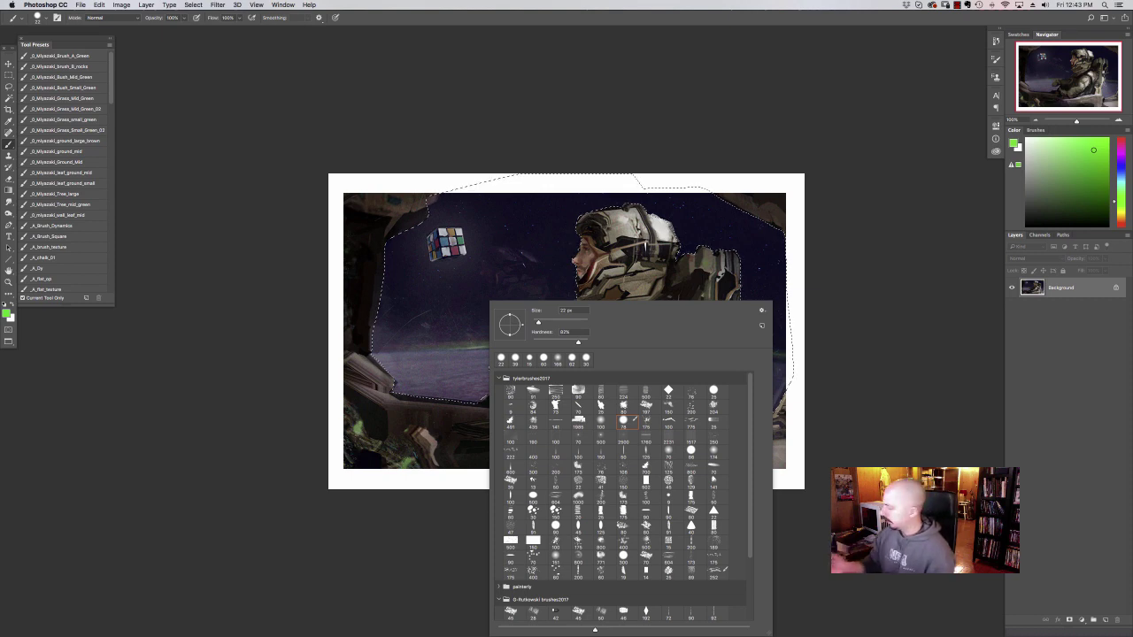
{"action": "left_click", "coordinate": [603, 421]}
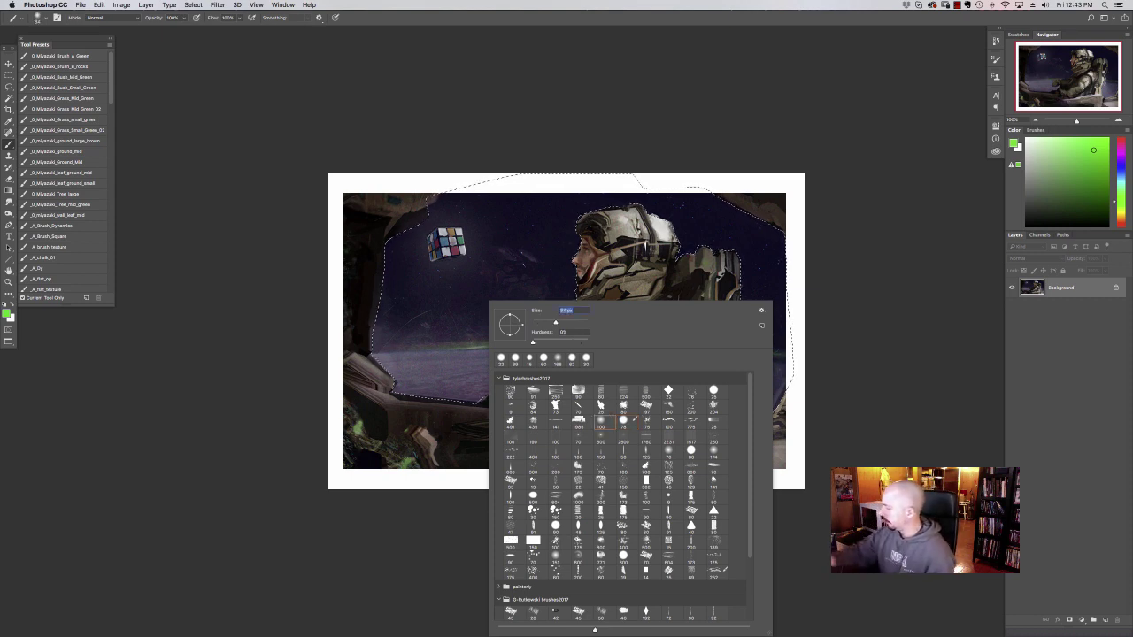
{"action": "key", "text": "Return"}
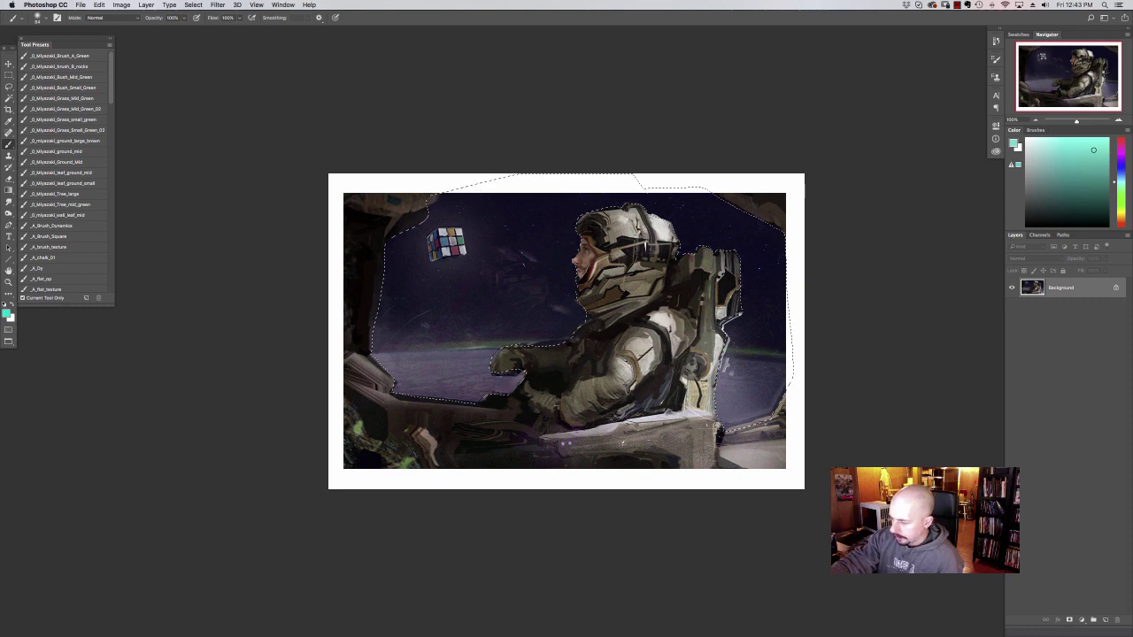
{"action": "left_click", "coordinate": [111, 18]}
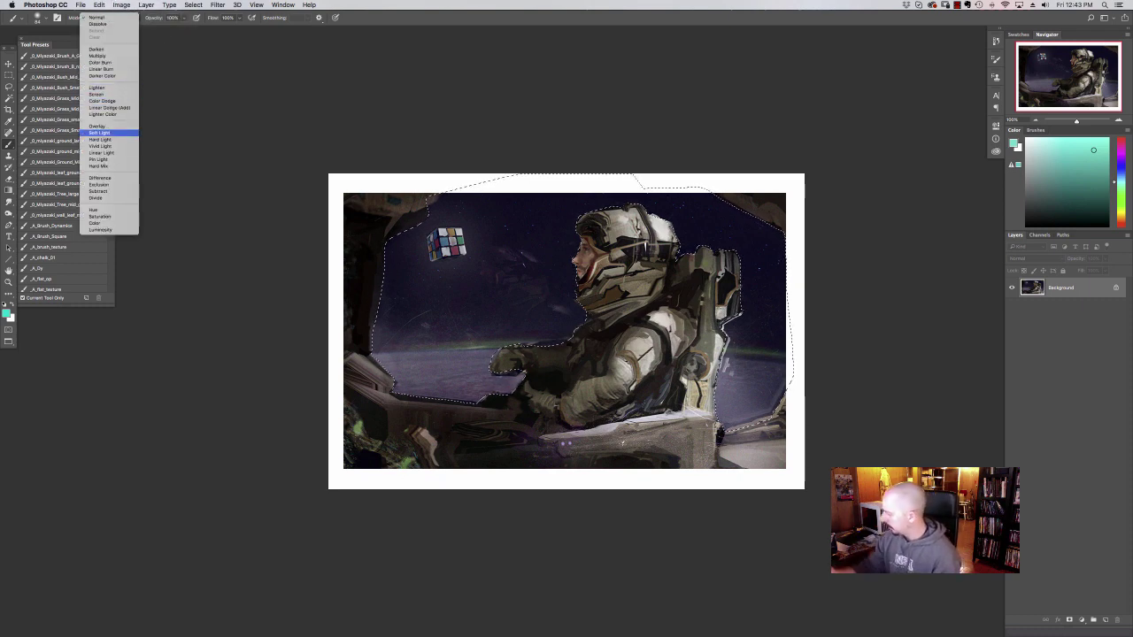
{"action": "left_click", "coordinate": [99, 139]}
{"action": "mouse_move", "coordinate": [410, 332]}
{"action": "left_mouse_down"}
{"action": "mouse_move", "coordinate": [365, 380]}
{"action": "mouse_move", "coordinate": [578, 354]}
{"action": "left_mouse_up"}
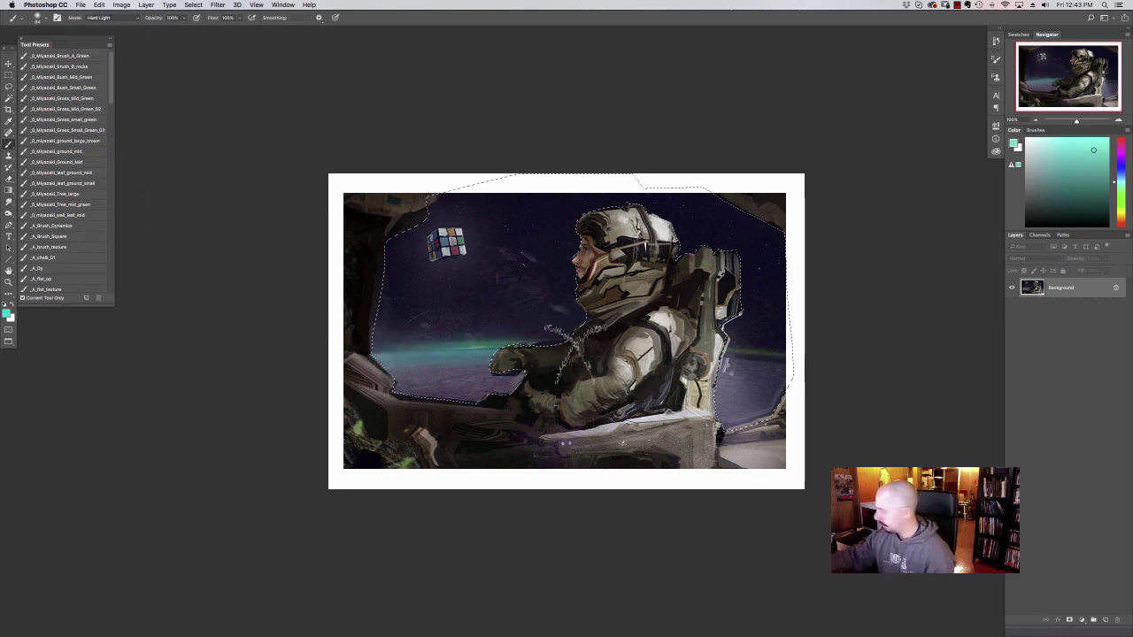
Shift the paint colour from teal to blue, then darken around the astronaut's arm in black
{"action": "left_click_drag", "start_coordinate": [1113, 181], "coordinate": [1113, 174]}
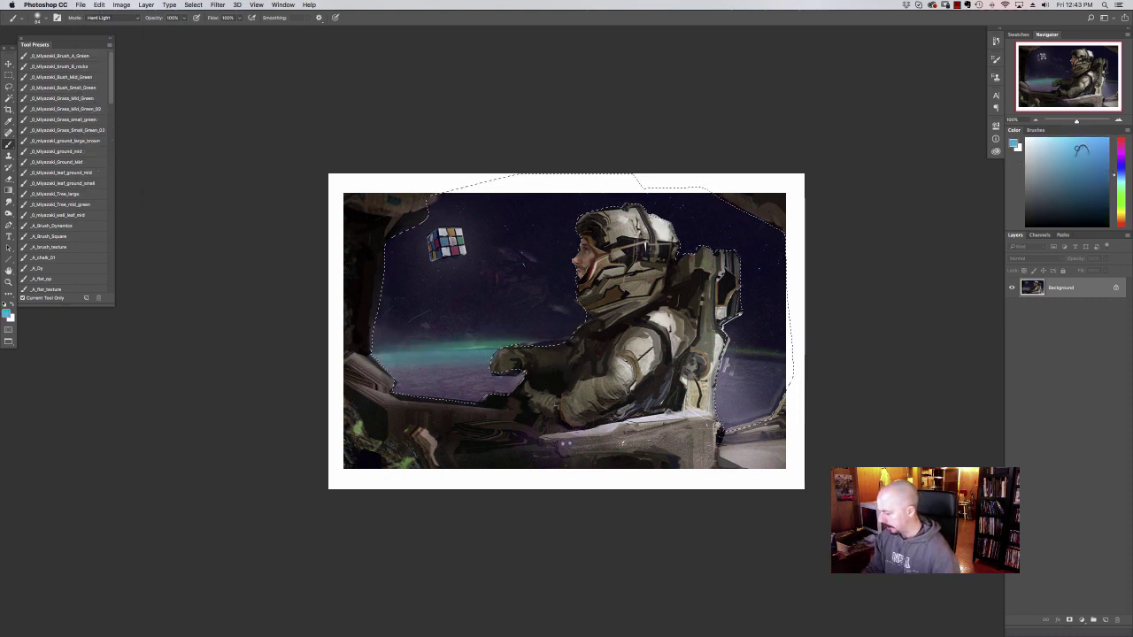
{"action": "left_click", "coordinate": [1067, 156]}
{"action": "left_click", "coordinate": [1064, 153]}
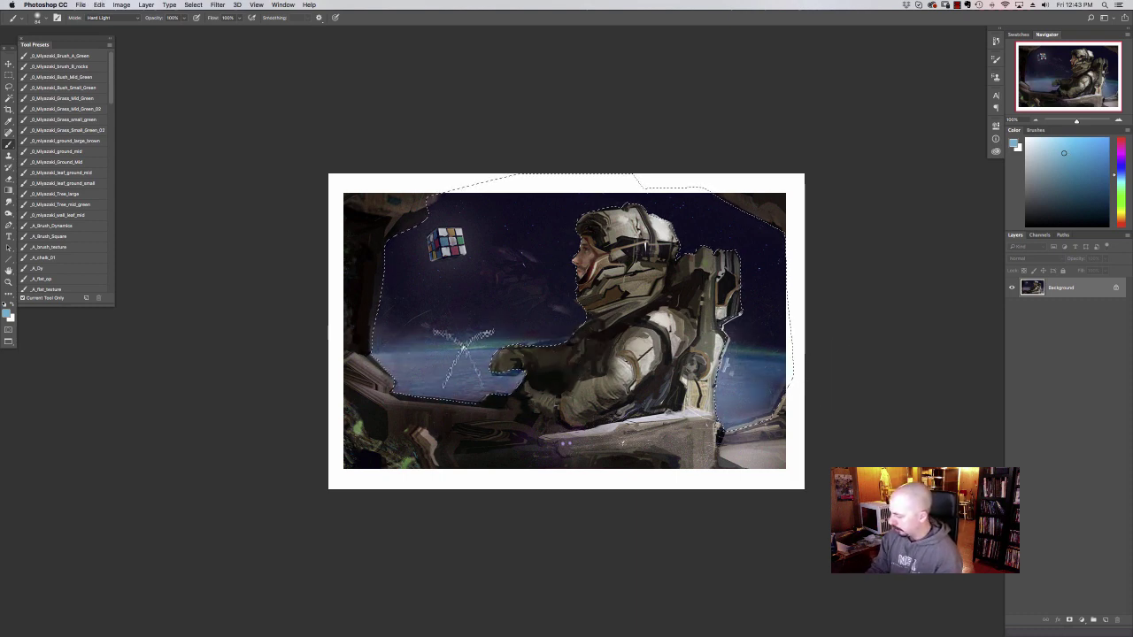
{"action": "right_click", "coordinate": [501, 304]}
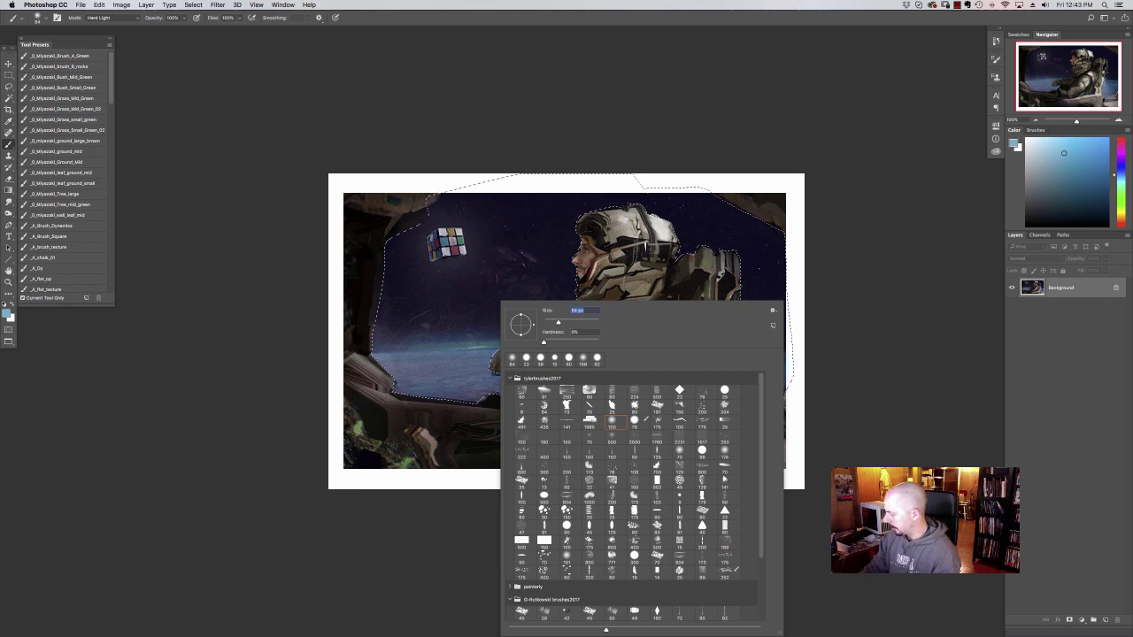
{"action": "key", "text": "Escape"}
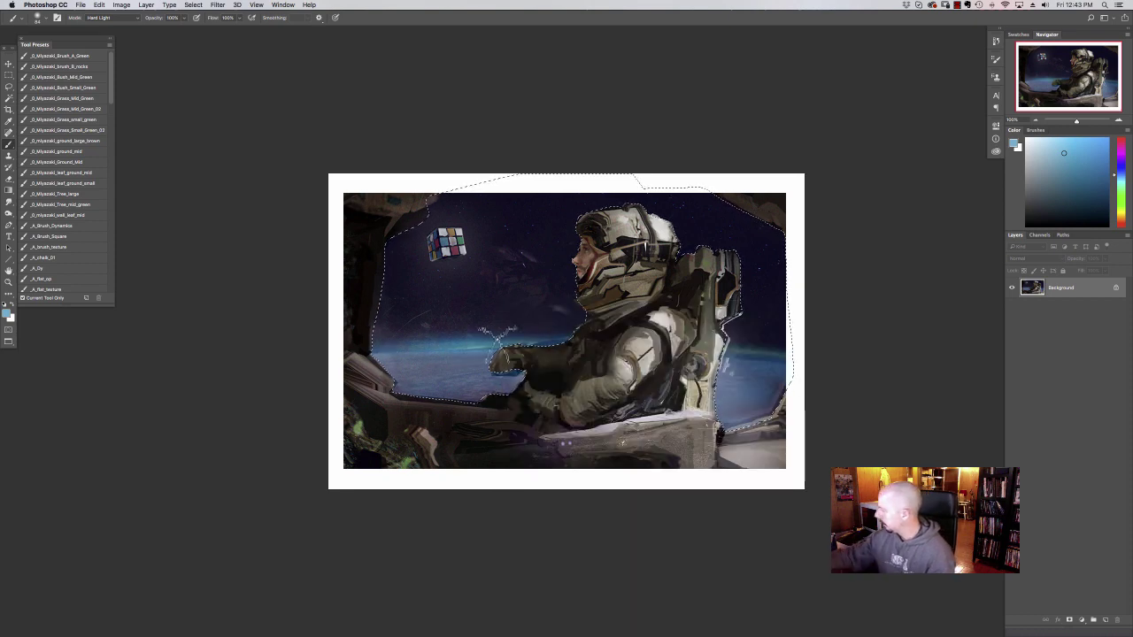
{"action": "right_click", "coordinate": [489, 343]}
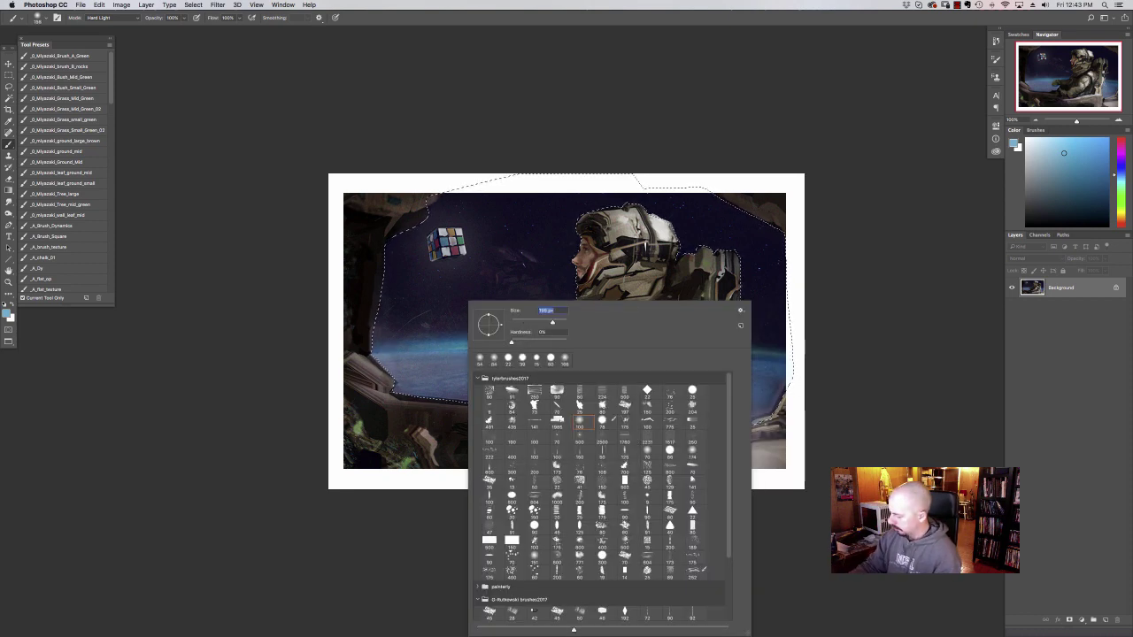
{"action": "key", "text": "Escape"}
{"action": "key", "text": "d"}
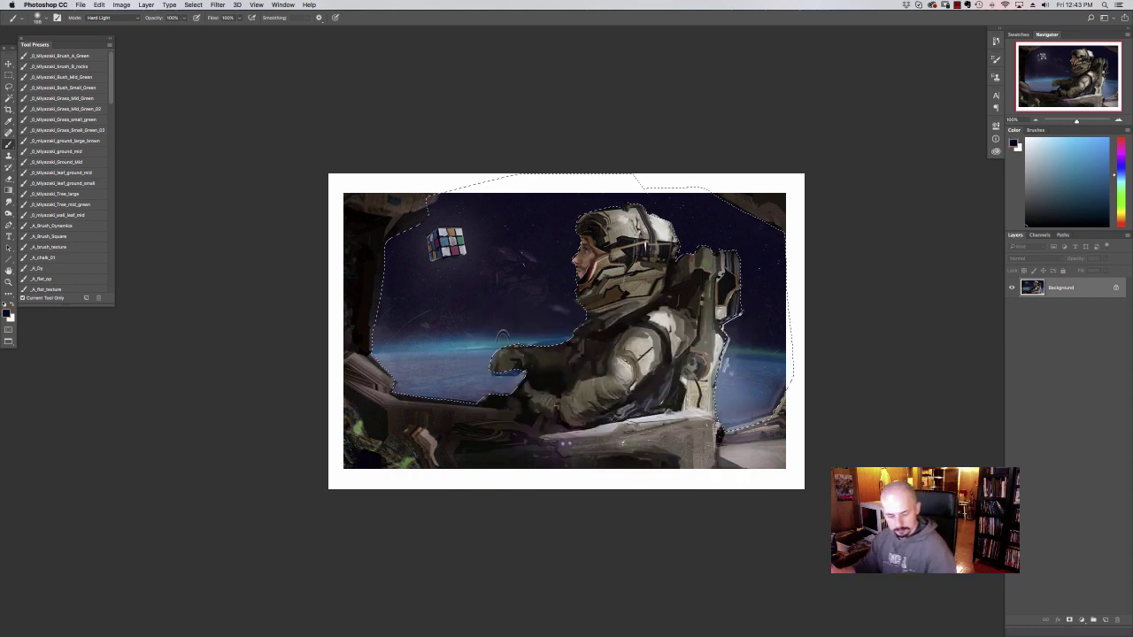
{"action": "left_click_drag", "start_coordinate": [539, 323], "coordinate": [557, 351]}
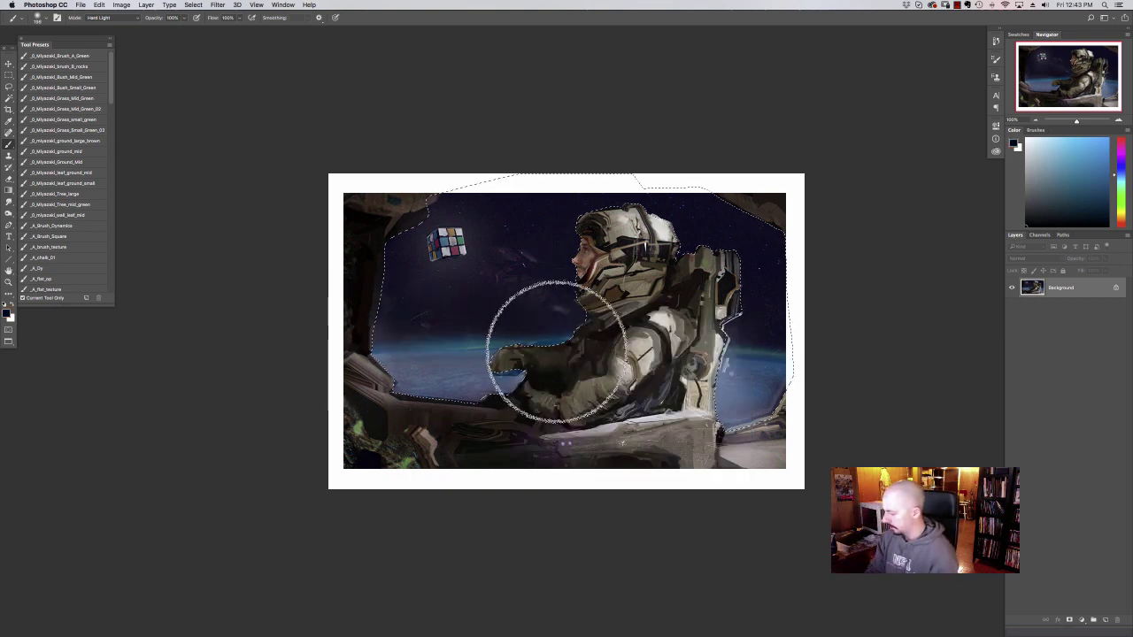
Deselect the astronaut and paint a purple-blue glow along the image's left edge
{"action": "left_click", "coordinate": [1073, 173]}
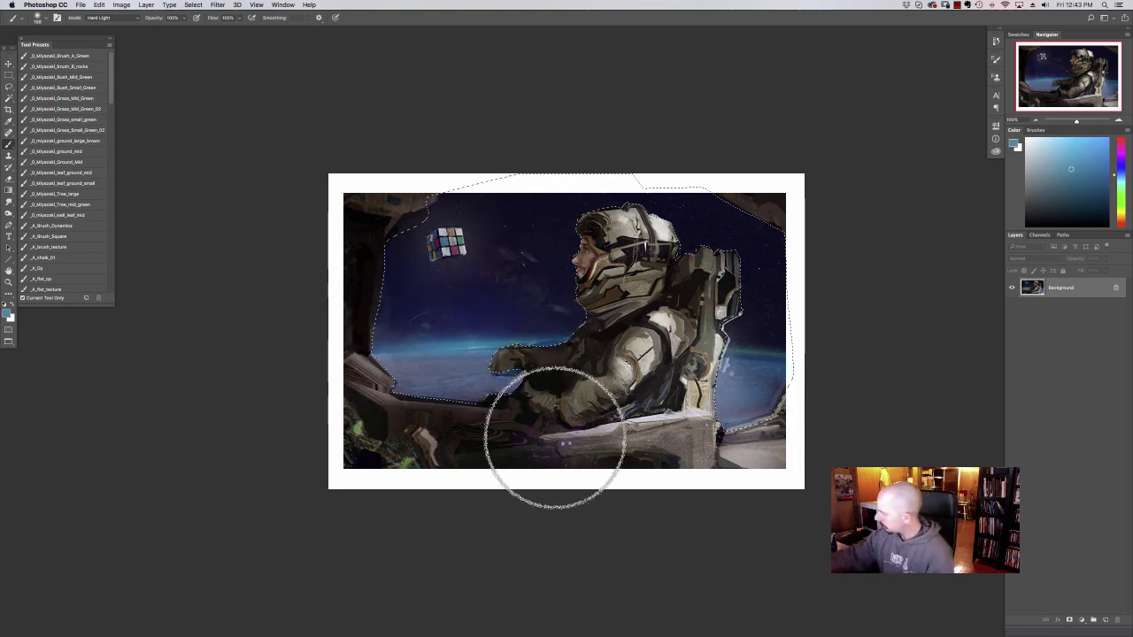
{"action": "key", "text": "super+d"}
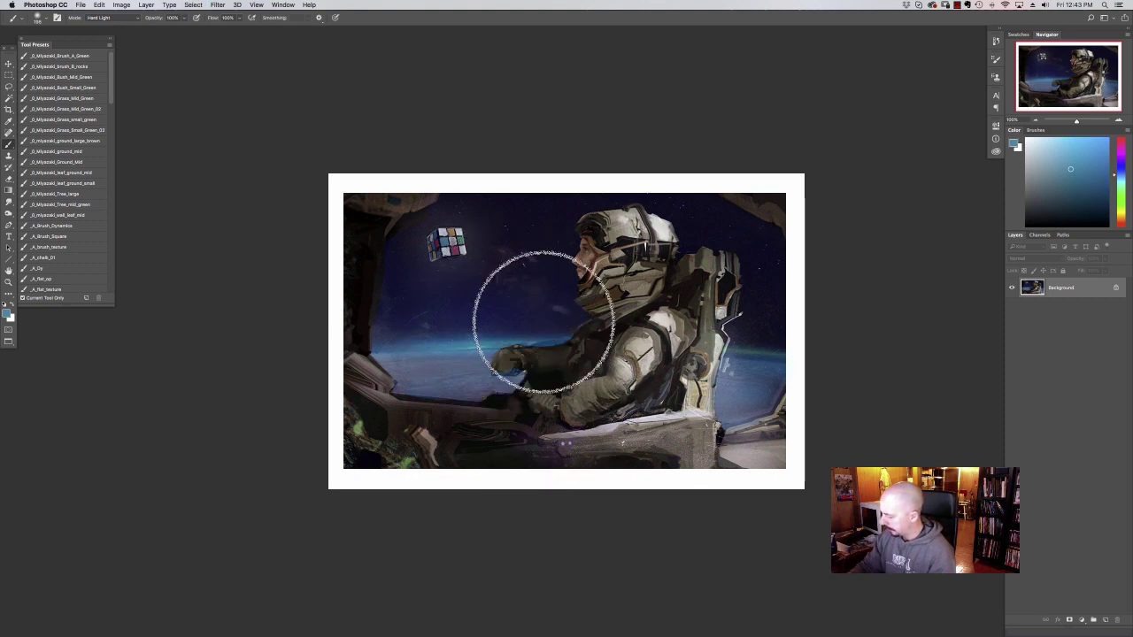
{"action": "left_click", "coordinate": [1067, 200]}
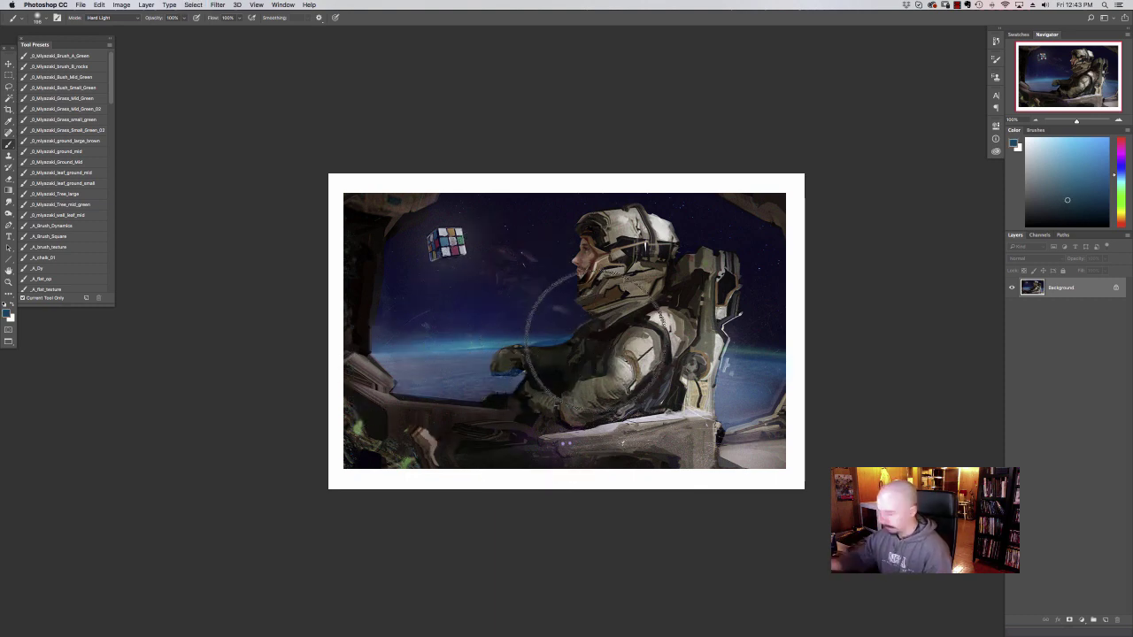
{"action": "left_click", "coordinate": [1092, 175]}
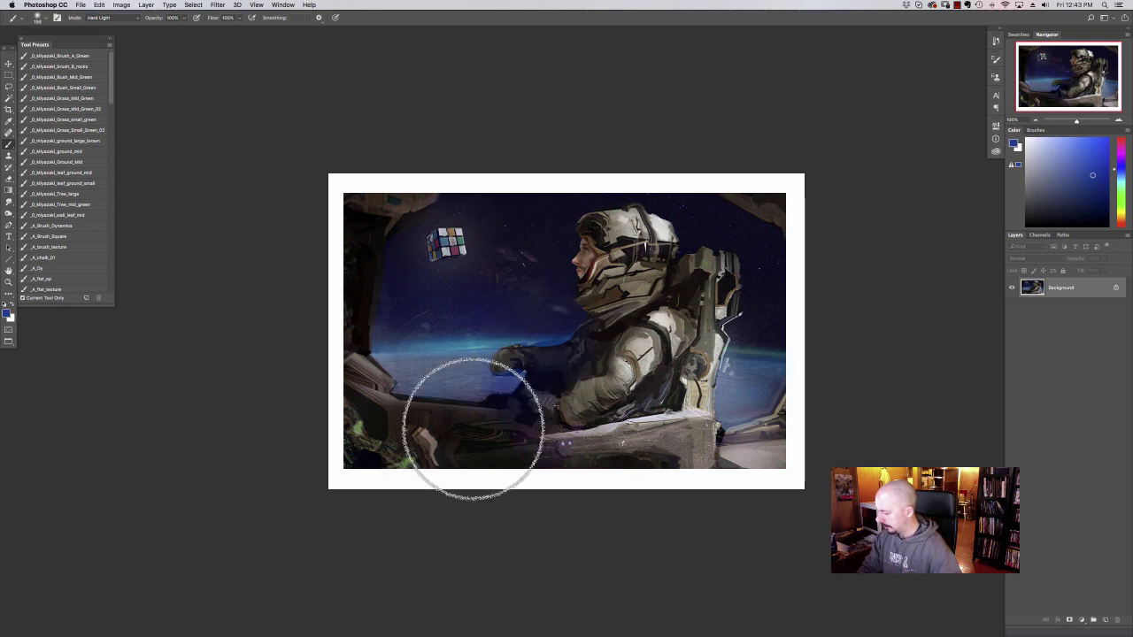
{"action": "key", "text": "super+z"}
{"action": "mouse_move", "coordinate": [372, 413]}
{"action": "left_mouse_down"}
{"action": "mouse_move", "coordinate": [400, 427]}
{"action": "mouse_move", "coordinate": [401, 396]}
{"action": "mouse_move", "coordinate": [309, 396]}
{"action": "mouse_move", "coordinate": [349, 481]}
{"action": "left_mouse_up"}
Resize the brush to 79 px in the brush settings
{"action": "right_click", "coordinate": [612, 307]}
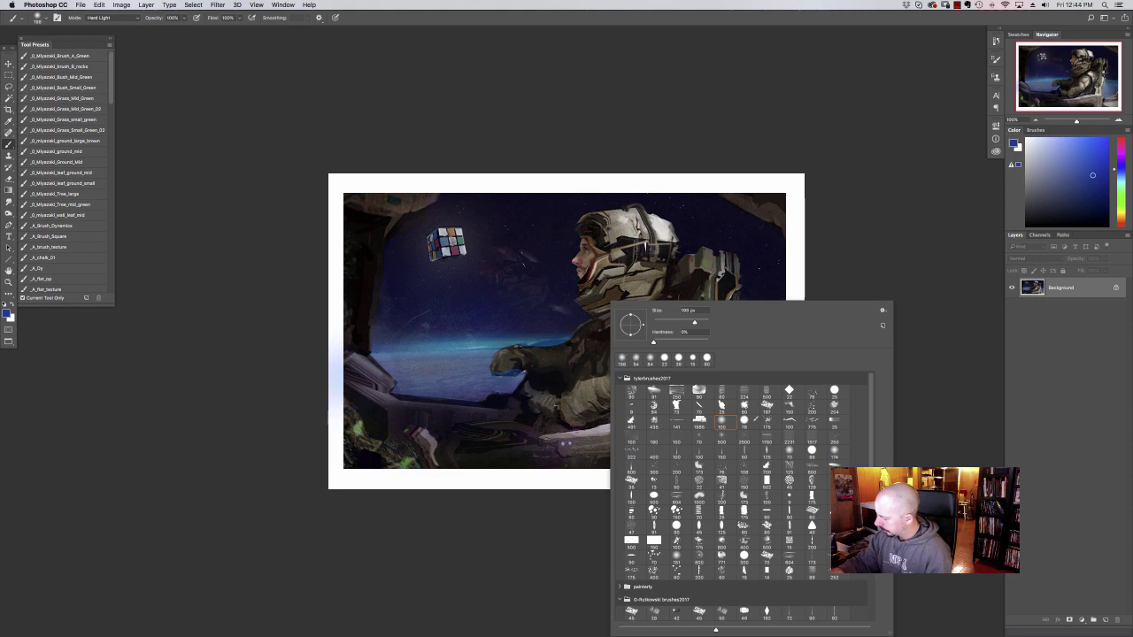
{"action": "type", "text": "80"}
{"action": "key", "text": "Tab"}
{"action": "type", "text": "79"}
{"action": "key", "text": "Tab"}
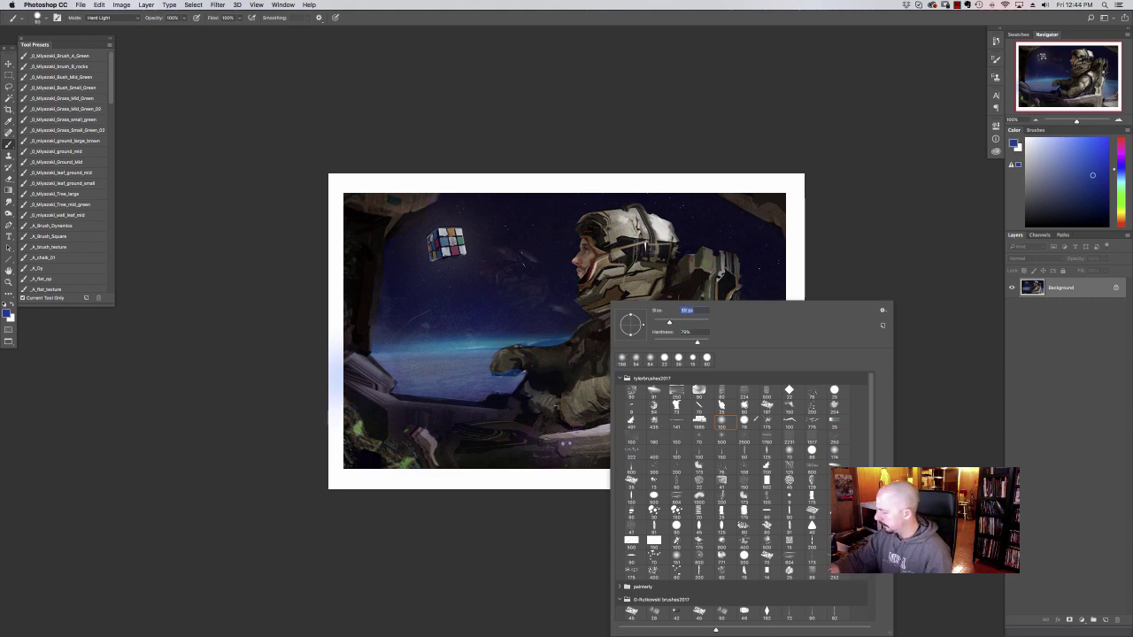
{"action": "key", "text": "Return"}
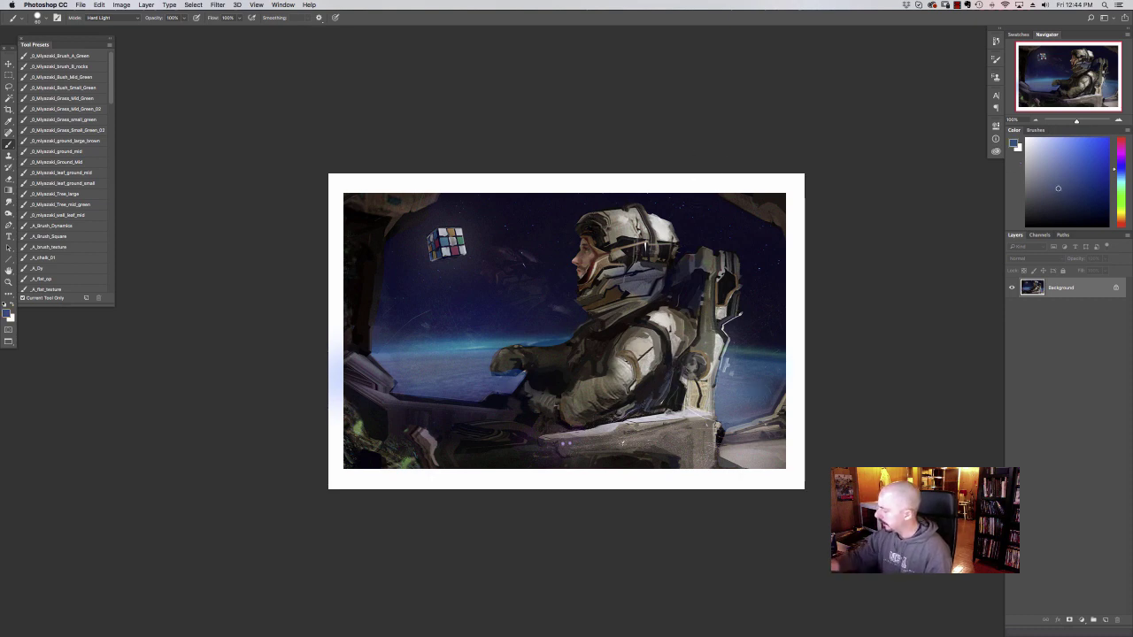
Paint suit-sampled tan highlights on the helmet, face, shoulder and seat edge, then stroke the arm pink
{"action": "left_click_drag", "start_coordinate": [658, 307], "coordinate": [701, 323]}
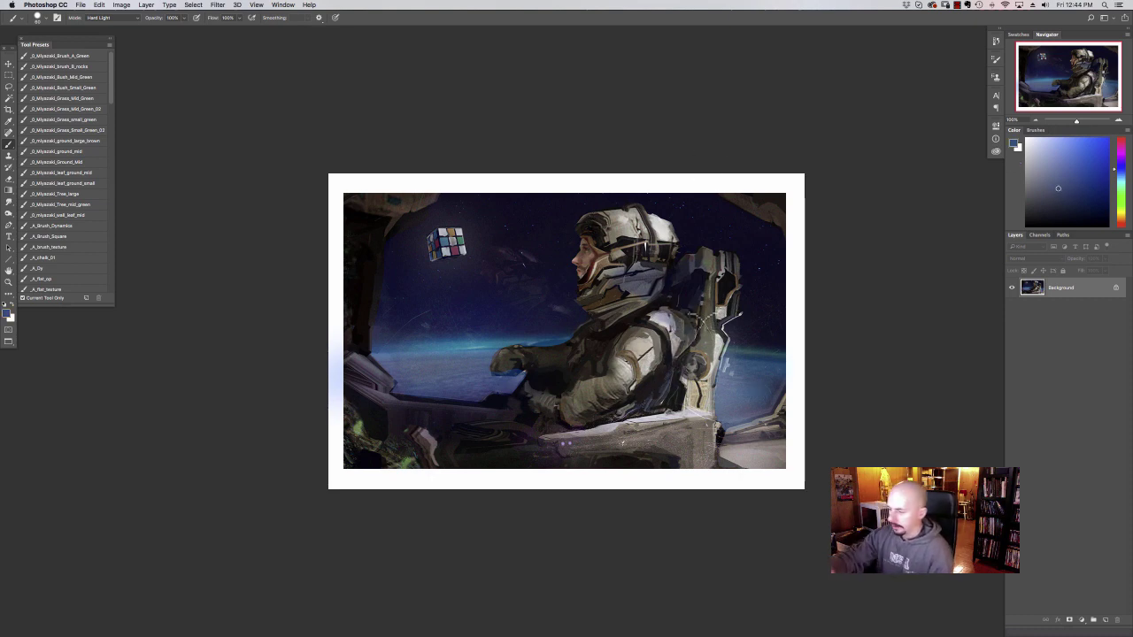
{"action": "left_click", "coordinate": [643, 348], "text": "alt"}
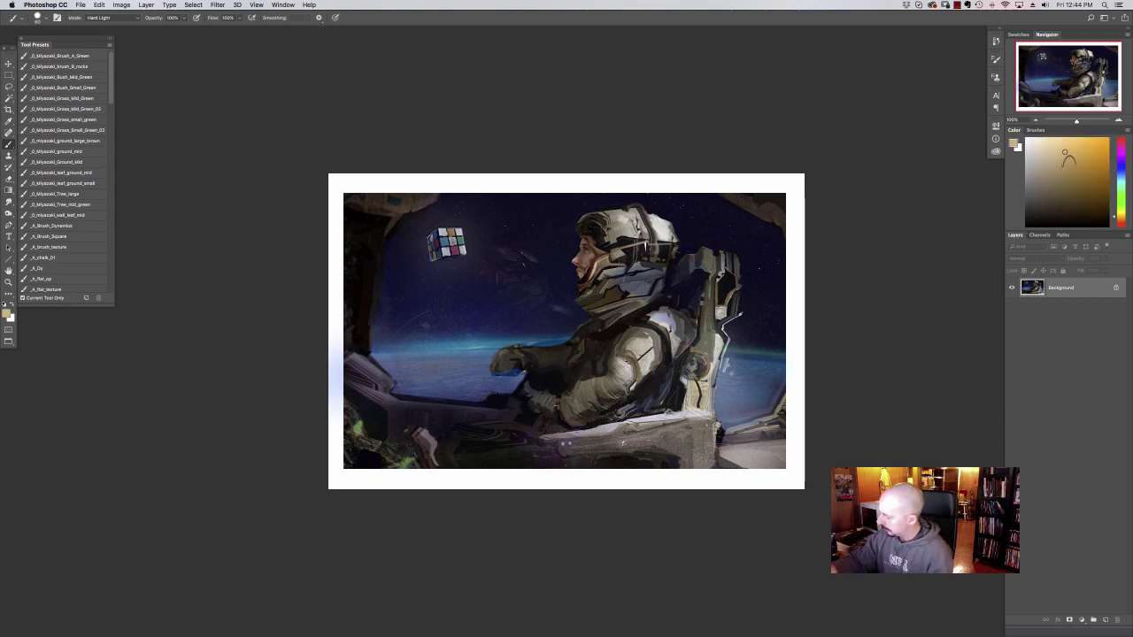
{"action": "left_click_drag", "start_coordinate": [670, 324], "coordinate": [660, 368]}
{"action": "mouse_move", "coordinate": [637, 221]}
{"action": "left_mouse_down"}
{"action": "mouse_move", "coordinate": [624, 234]}
{"action": "mouse_move", "coordinate": [664, 230]}
{"action": "mouse_move", "coordinate": [636, 234]}
{"action": "left_mouse_up"}
{"action": "mouse_move", "coordinate": [624, 300]}
{"action": "left_mouse_down"}
{"action": "mouse_move", "coordinate": [633, 292]}
{"action": "mouse_move", "coordinate": [606, 250]}
{"action": "mouse_move", "coordinate": [615, 266]}
{"action": "left_mouse_up"}
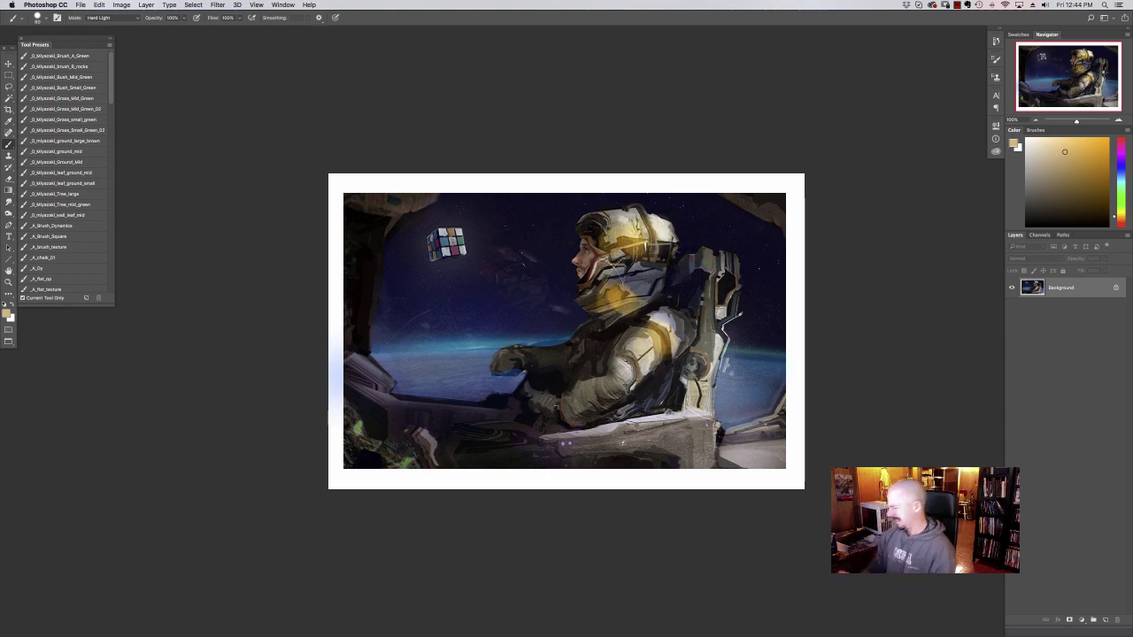
{"action": "mouse_move", "coordinate": [713, 292]}
{"action": "left_mouse_down"}
{"action": "mouse_move", "coordinate": [715, 257]}
{"action": "mouse_move", "coordinate": [735, 282]}
{"action": "mouse_move", "coordinate": [717, 341]}
{"action": "mouse_move", "coordinate": [721, 292]}
{"action": "left_mouse_up"}
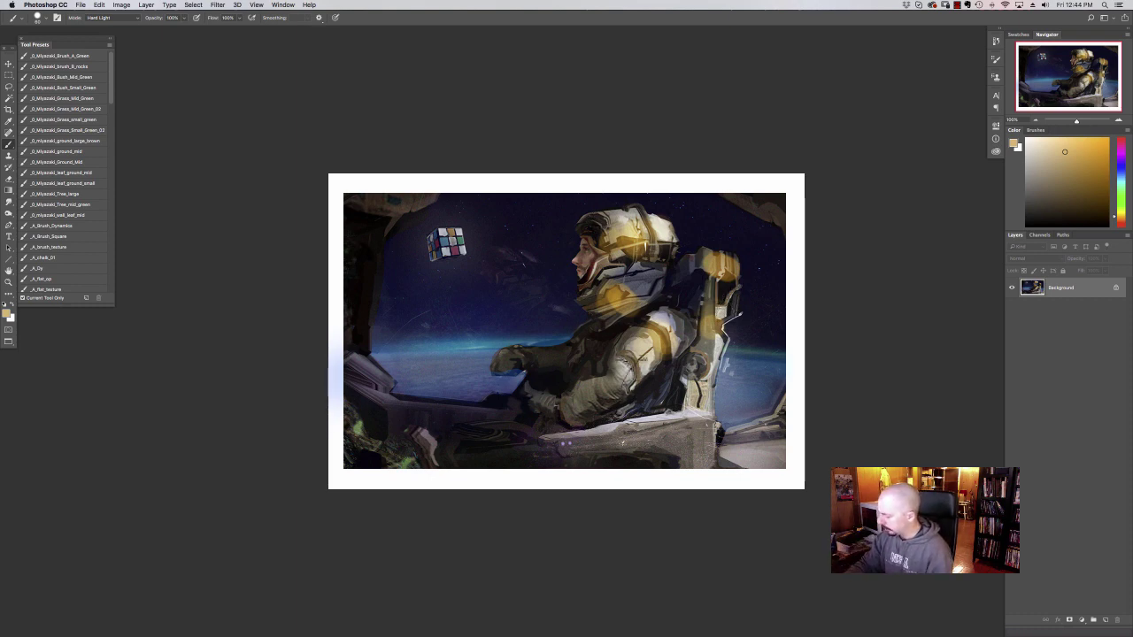
{"action": "mouse_move", "coordinate": [646, 343]}
{"action": "left_mouse_down"}
{"action": "mouse_move", "coordinate": [657, 329]}
{"action": "mouse_move", "coordinate": [611, 389]}
{"action": "mouse_move", "coordinate": [553, 403]}
{"action": "mouse_move", "coordinate": [535, 394]}
{"action": "mouse_move", "coordinate": [606, 372]}
{"action": "left_mouse_up"}
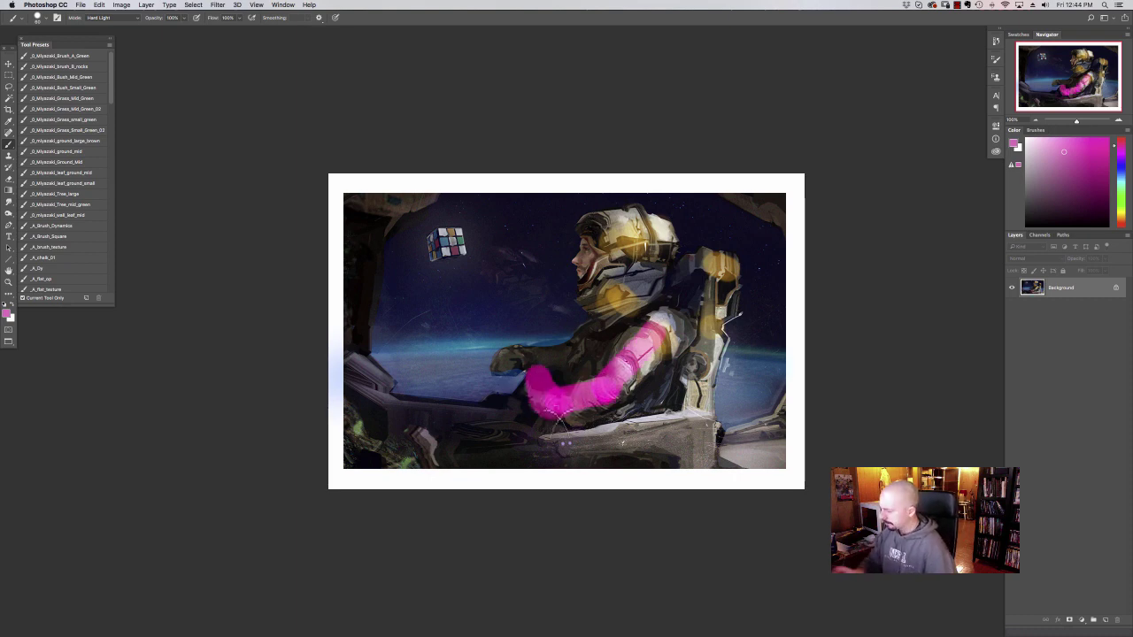
Undo the pink forearm strokes and repaint one larger pink stroke down the upper arm
{"action": "key", "text": "super+alt+z"}
{"action": "key", "text": "super+alt+z"}
{"action": "key", "text": "super+alt+z"}
{"action": "key", "text": "super+alt+z"}
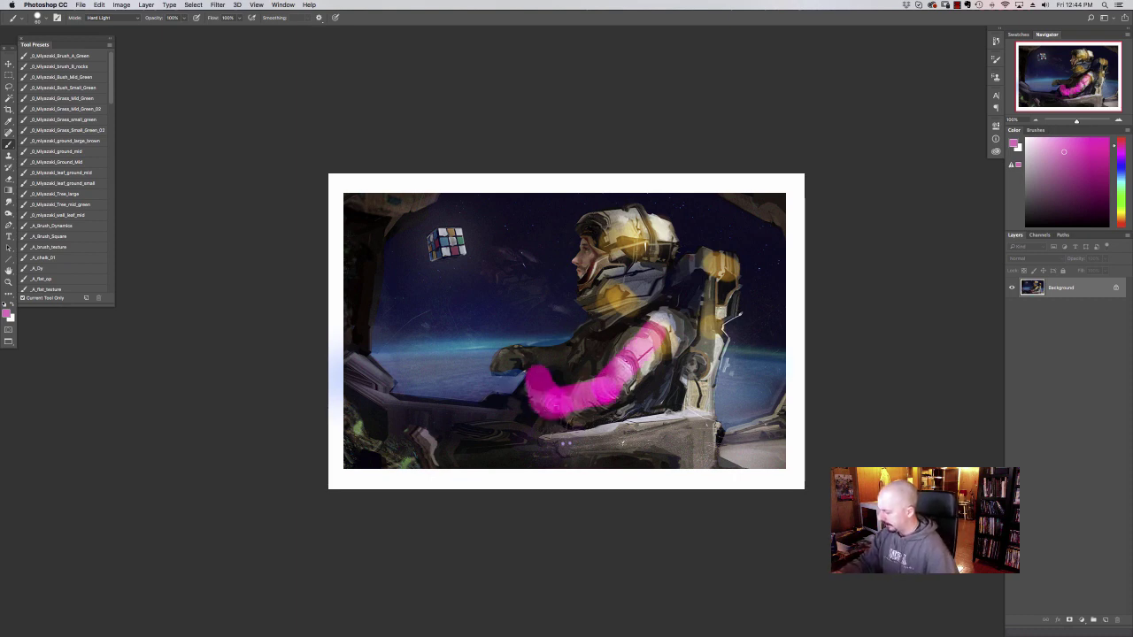
{"action": "key", "text": "super+alt+z"}
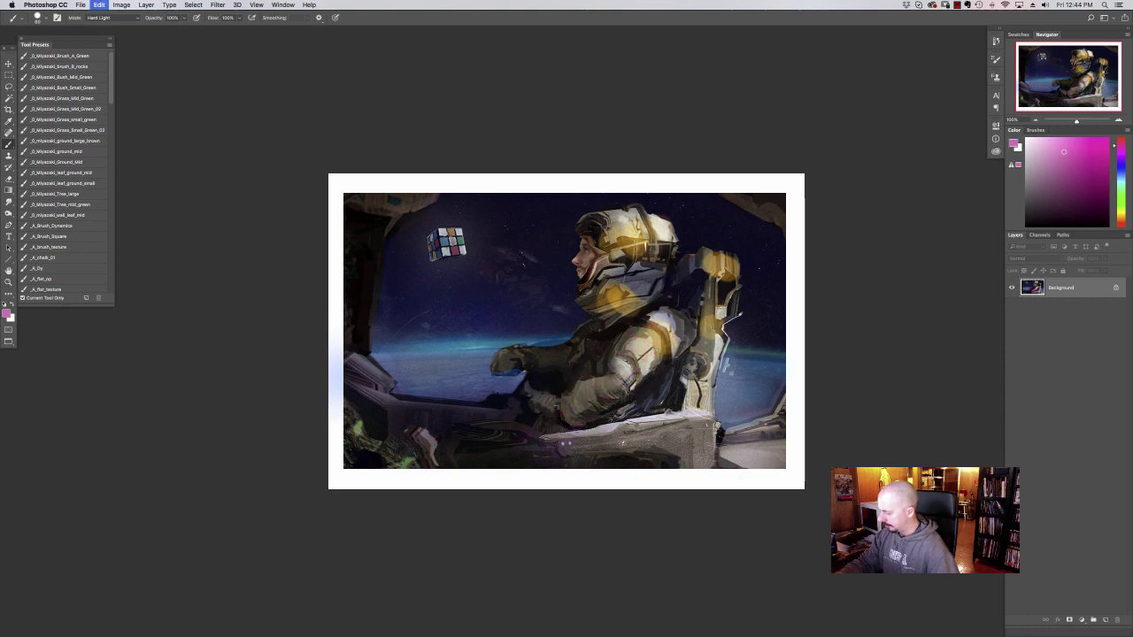
{"action": "left_click_drag", "start_coordinate": [664, 328], "coordinate": [602, 414]}
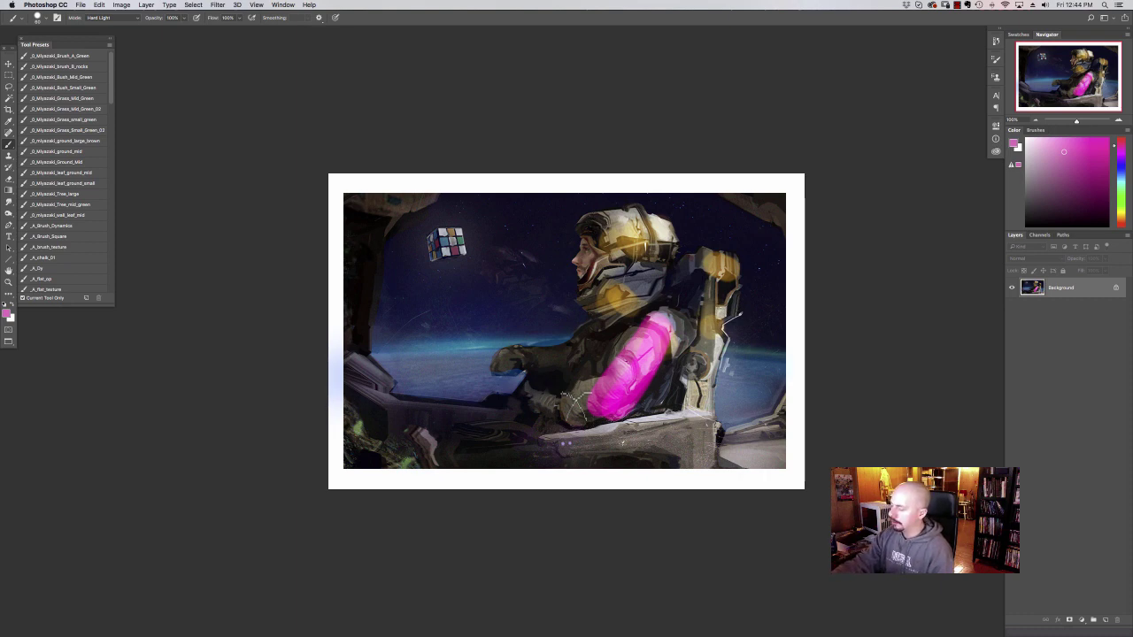
Circle the floating Rubik's cube with a pink ring
{"action": "right_click", "coordinate": [457, 235]}
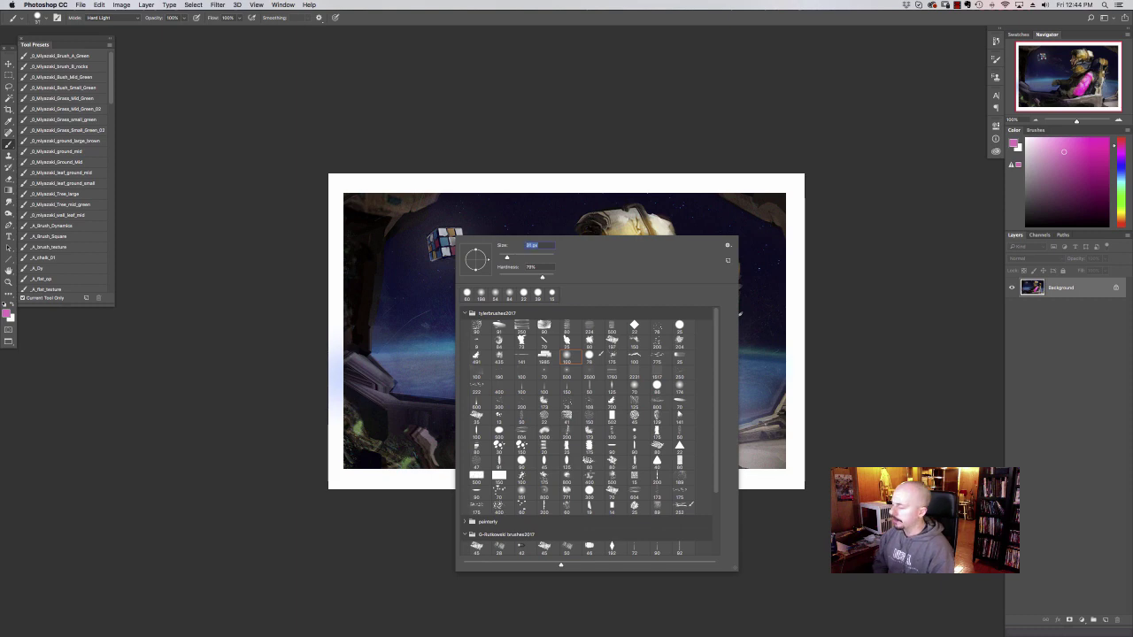
{"action": "key", "text": "Return"}
{"action": "mouse_move", "coordinate": [447, 213]}
{"action": "left_mouse_down"}
{"action": "mouse_move", "coordinate": [420, 261]}
{"action": "mouse_move", "coordinate": [455, 297]}
{"action": "left_mouse_up"}
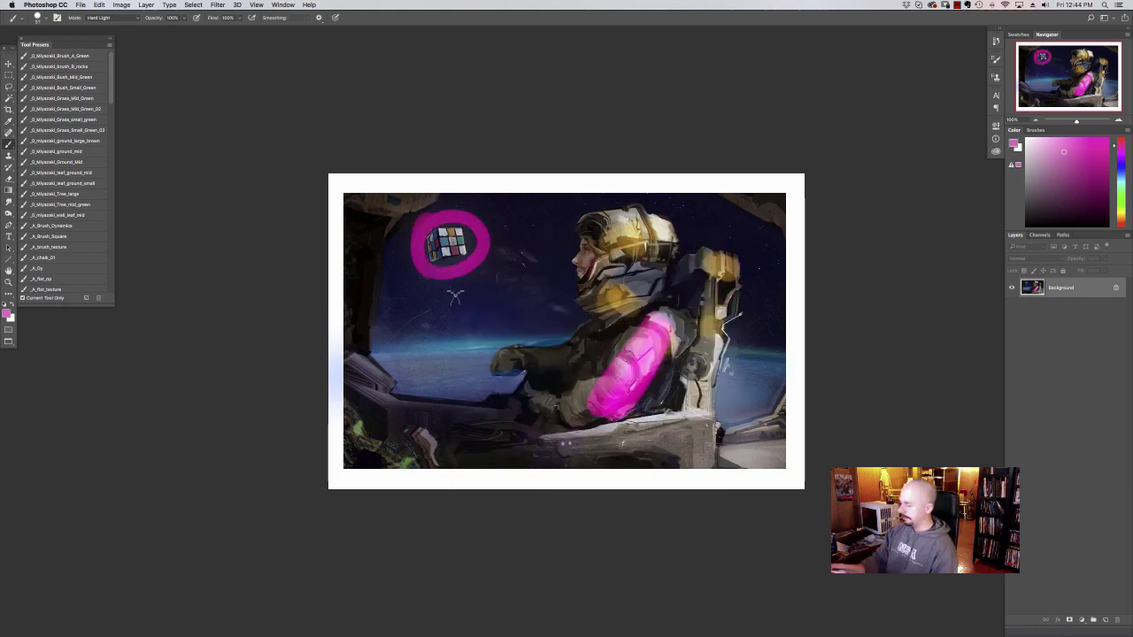
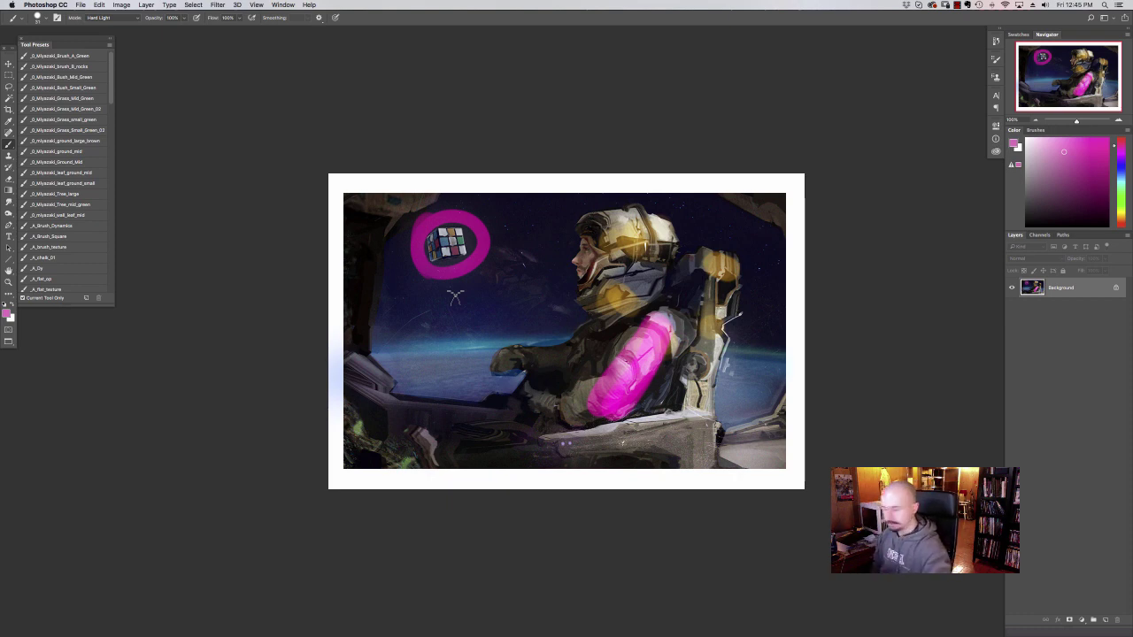
Bring the Grand Voyage airship painting forward at 100% zoom, shown full-screen on a plain backdrop
{"action": "key", "text": "f"}
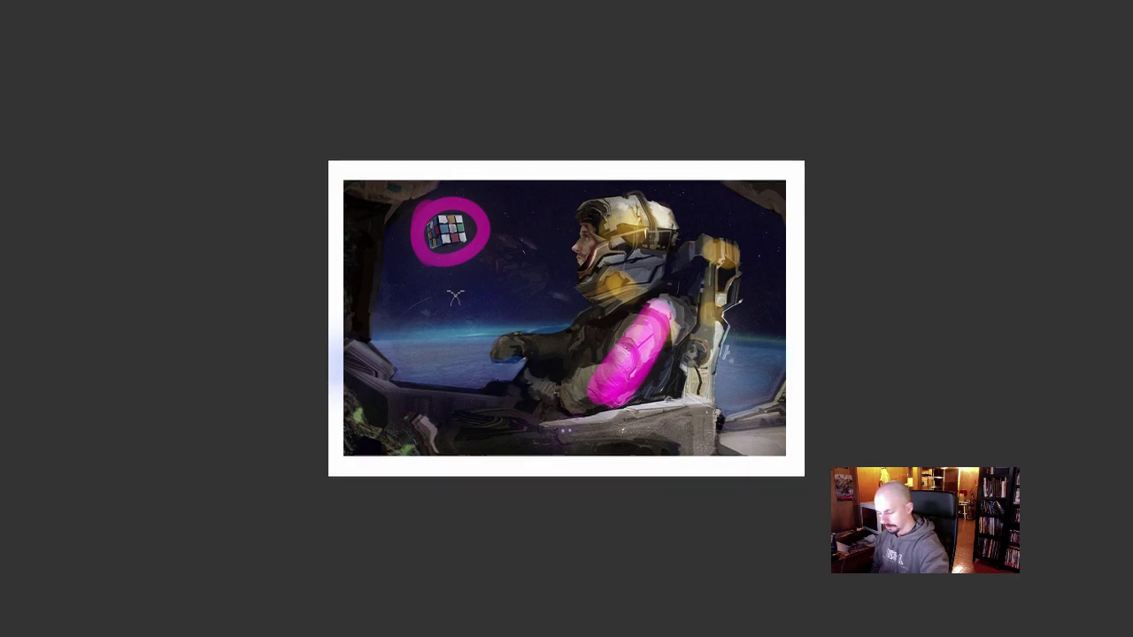
{"action": "key", "text": "f"}
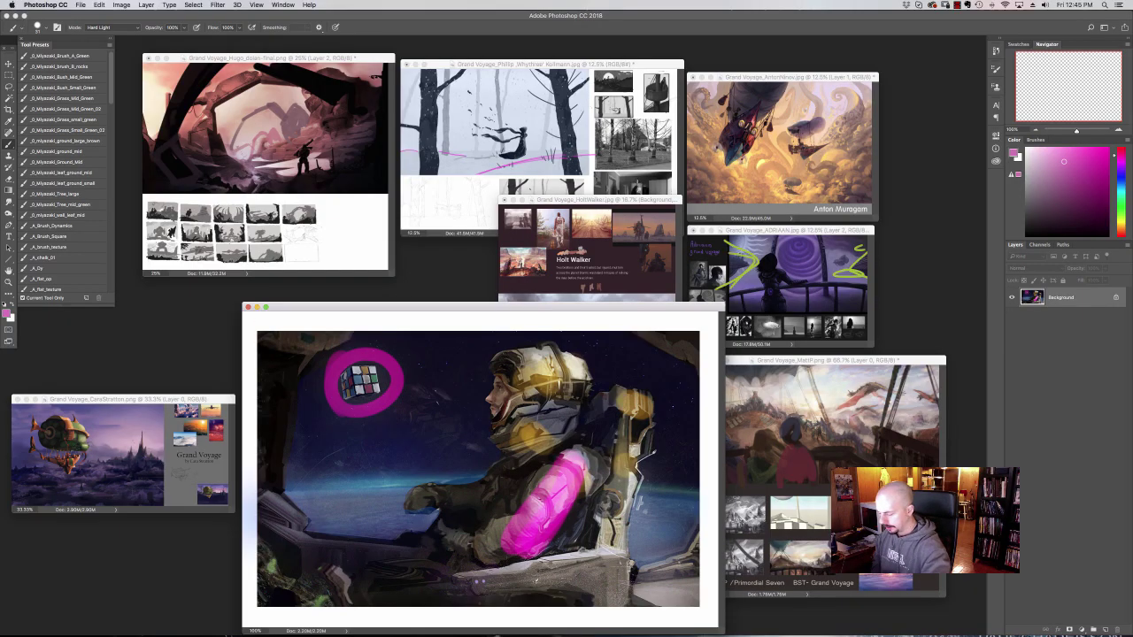
{"action": "key", "text": "super+minus"}
{"action": "key", "text": "super+minus"}
{"action": "left_click", "coordinate": [204, 490]}
{"action": "key", "text": "super+equal"}
{"action": "key", "text": "super+equal"}
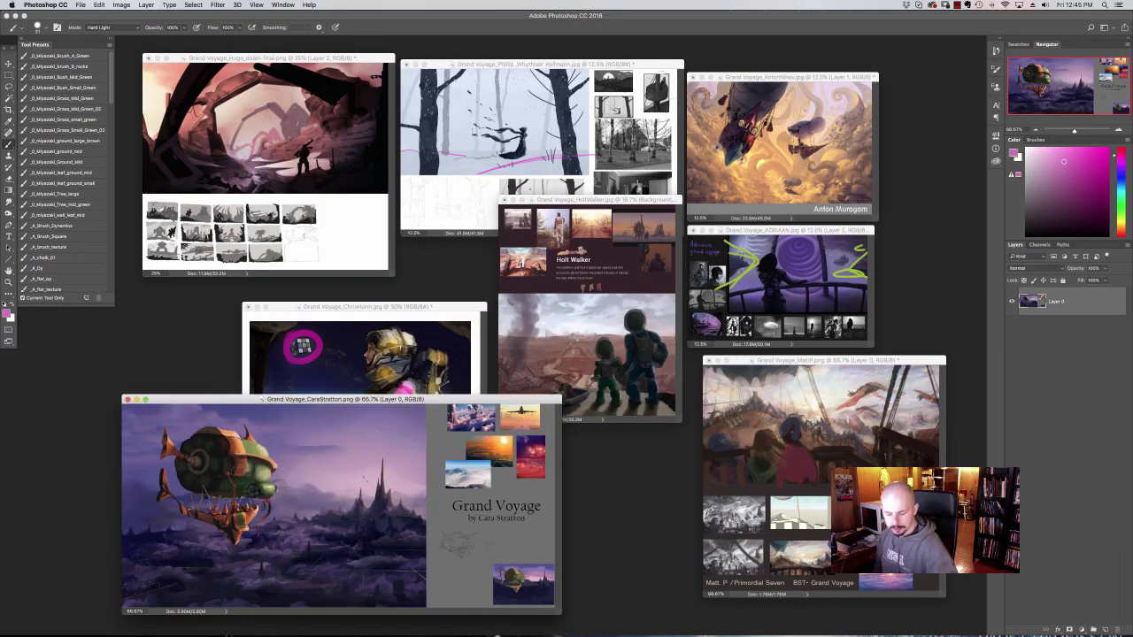
{"action": "key", "text": "super+equal"}
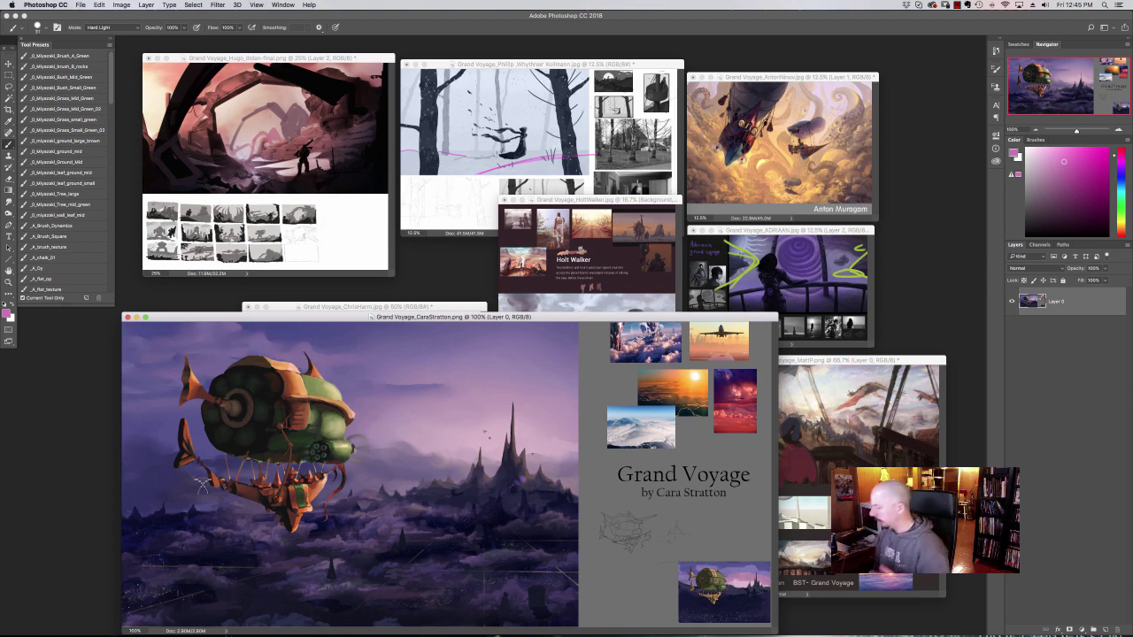
{"action": "key", "text": "f"}
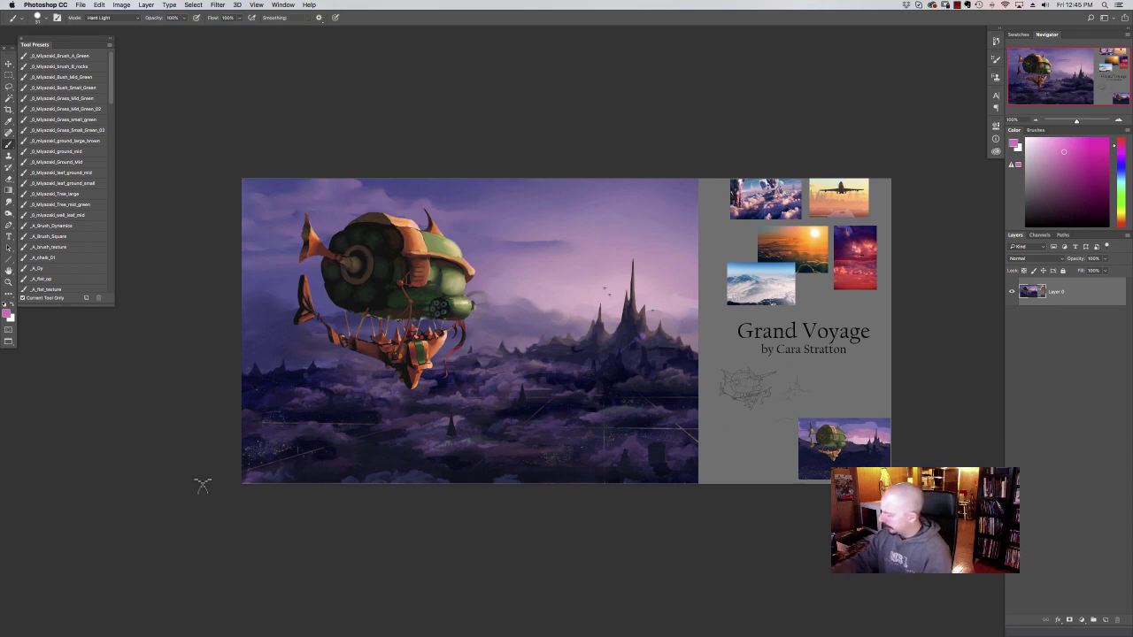
Lasso the sky above the spires, adding the area along the airship hull and above it
{"action": "key", "text": "l"}
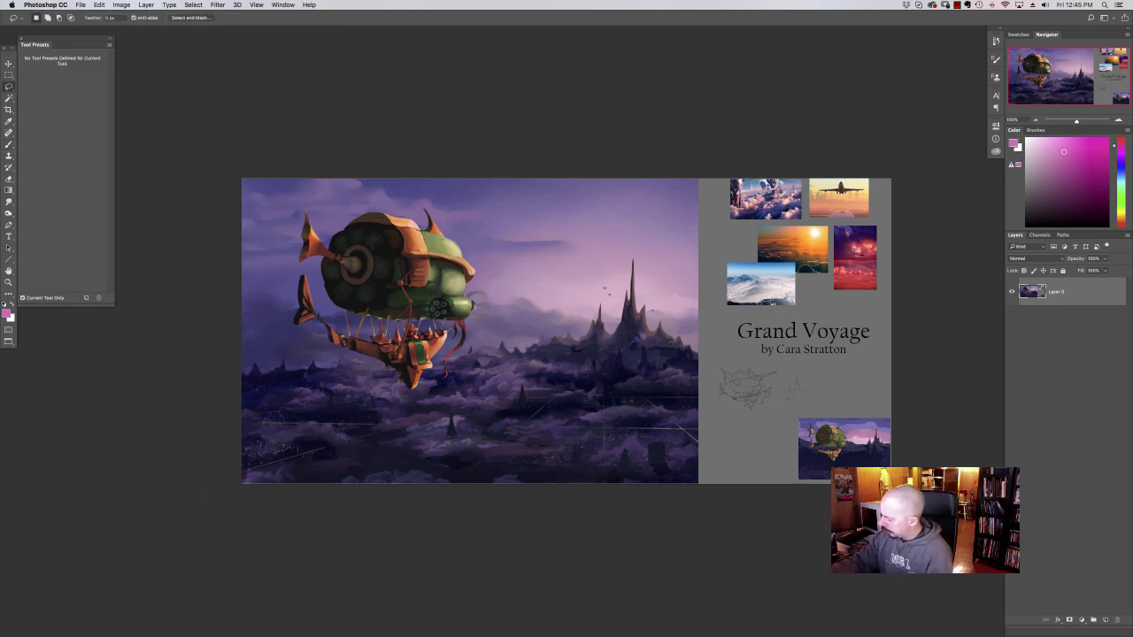
{"action": "mouse_move", "coordinate": [699, 356]}
{"action": "left_mouse_down"}
{"action": "mouse_move", "coordinate": [636, 312]}
{"action": "mouse_move", "coordinate": [630, 260]}
{"action": "mouse_move", "coordinate": [651, 326]}
{"action": "mouse_move", "coordinate": [637, 311]}
{"action": "mouse_move", "coordinate": [615, 340]}
{"action": "mouse_move", "coordinate": [448, 354]}
{"action": "mouse_move", "coordinate": [488, 241]}
{"action": "mouse_move", "coordinate": [629, 154]}
{"action": "mouse_move", "coordinate": [724, 197]}
{"action": "left_mouse_up"}
{"action": "mouse_move", "coordinate": [631, 267]}
{"action": "left_mouse_down"}
{"action": "mouse_move", "coordinate": [628, 238]}
{"action": "mouse_move", "coordinate": [631, 266]}
{"action": "left_mouse_up"}
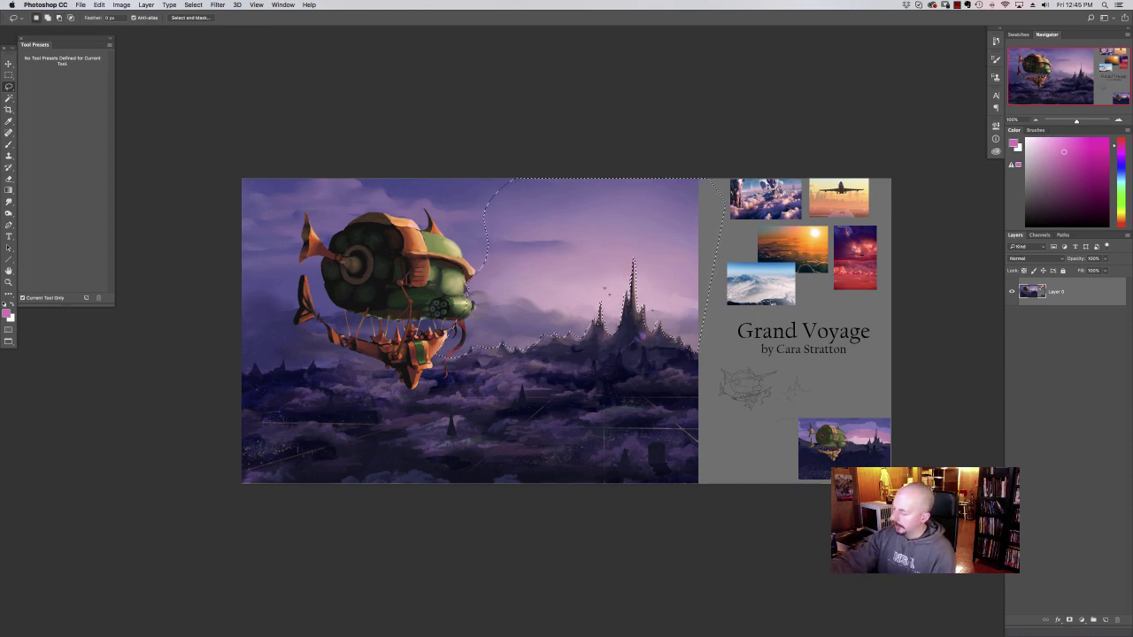
{"action": "key", "text": "shift"}
{"action": "left_click_drag", "start_coordinate": [496, 181], "coordinate": [598, 188]}
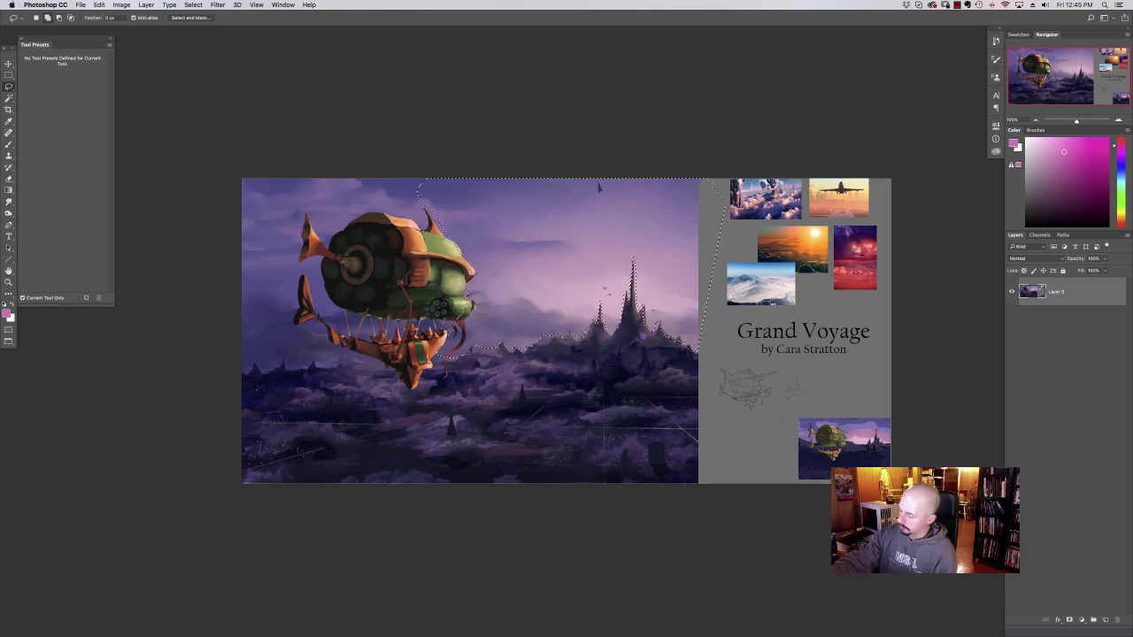
{"action": "mouse_move", "coordinate": [387, 225]}
{"action": "left_mouse_down"}
{"action": "mouse_move", "coordinate": [359, 178]}
{"action": "mouse_move", "coordinate": [371, 177]}
{"action": "left_mouse_up"}
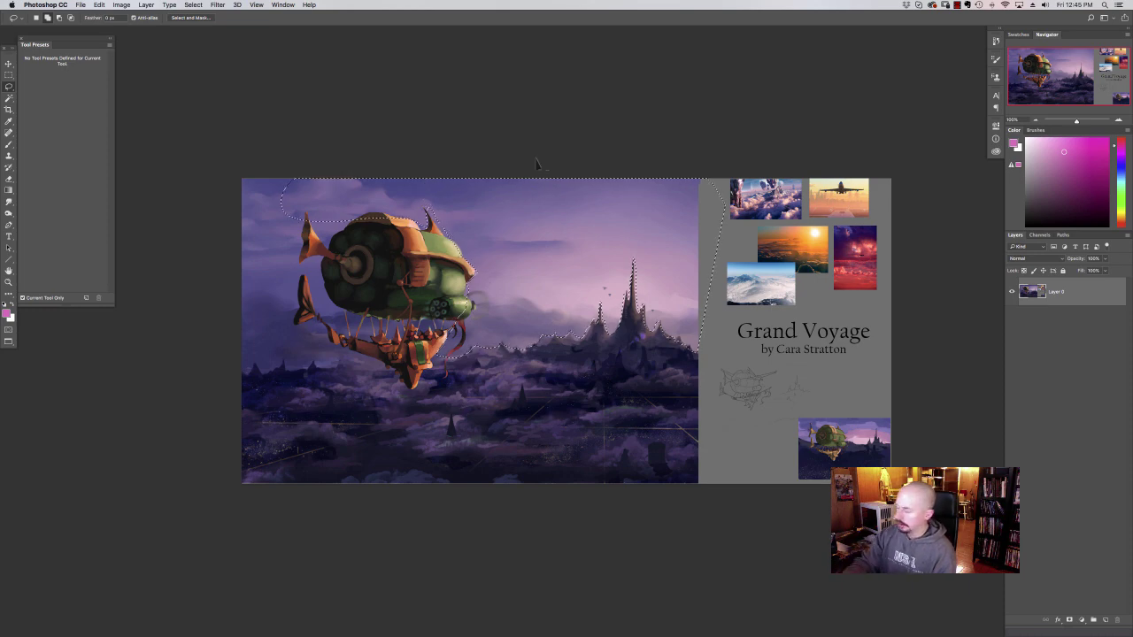
Set up a large soft round brush painting in Overlay mode at 80% opacity
{"action": "key", "text": "b"}
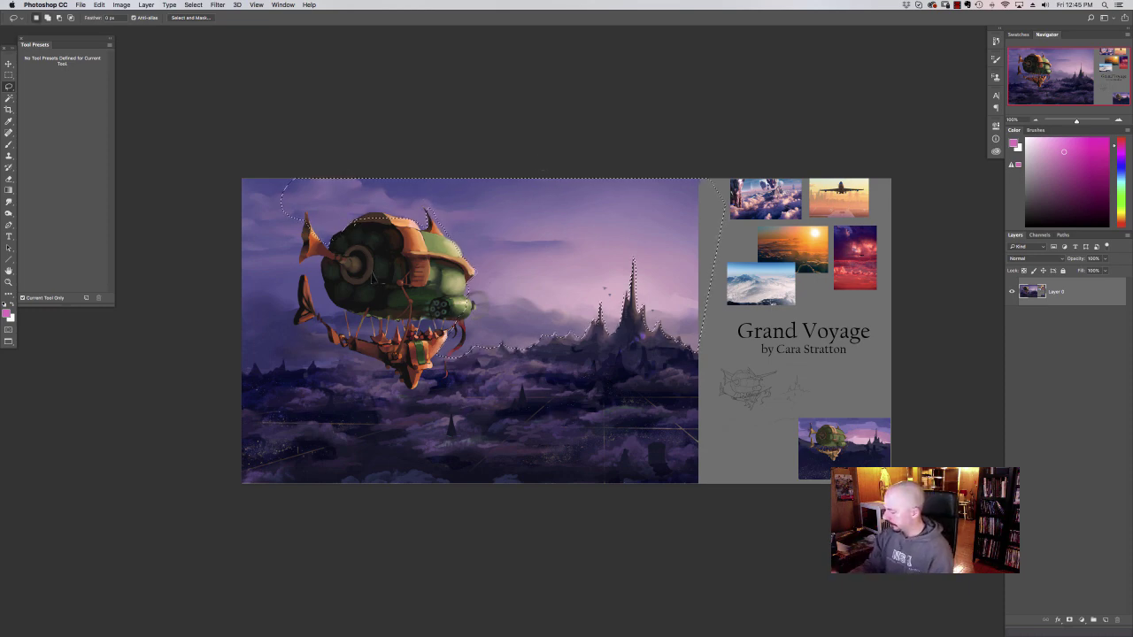
{"action": "right_click", "coordinate": [574, 376]}
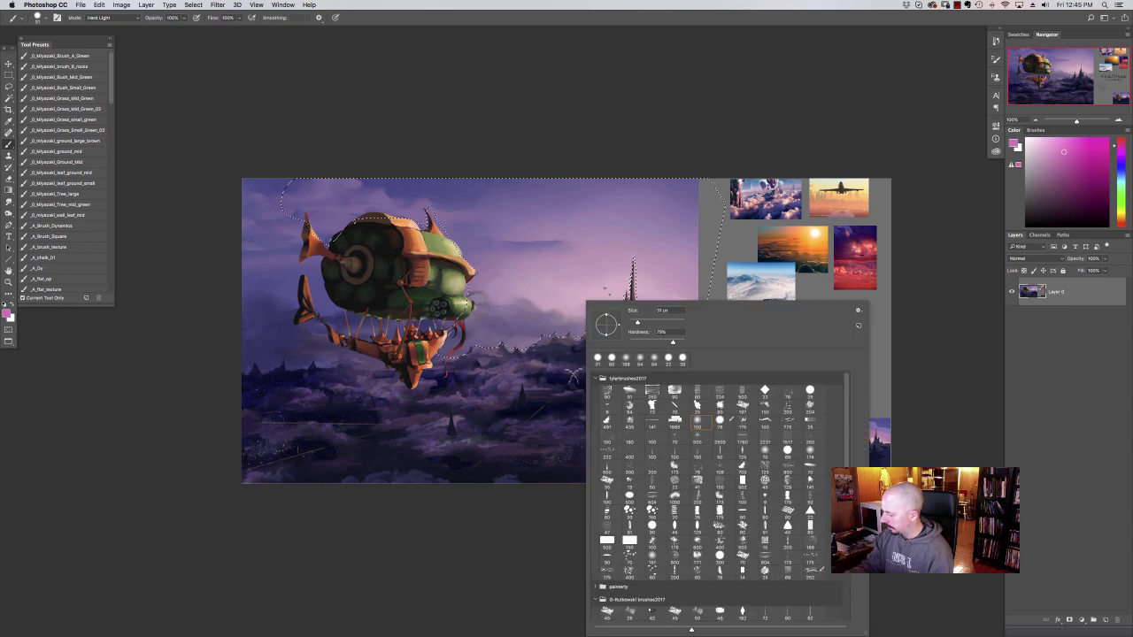
{"action": "left_click", "coordinate": [698, 423]}
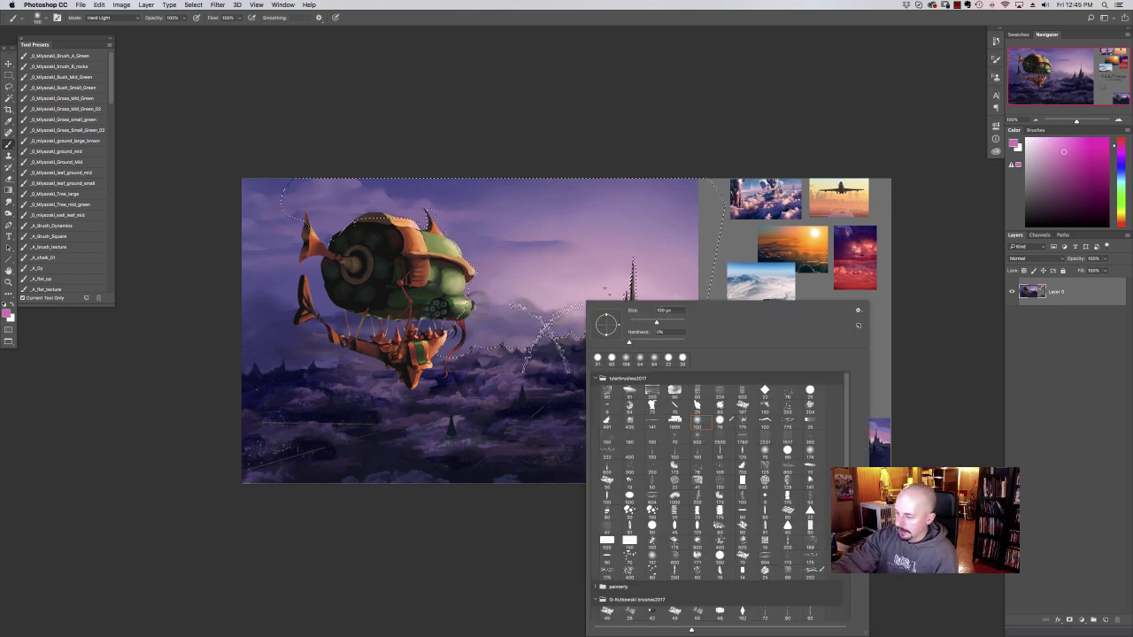
{"action": "key", "text": "Escape"}
{"action": "left_click", "coordinate": [110, 16]}
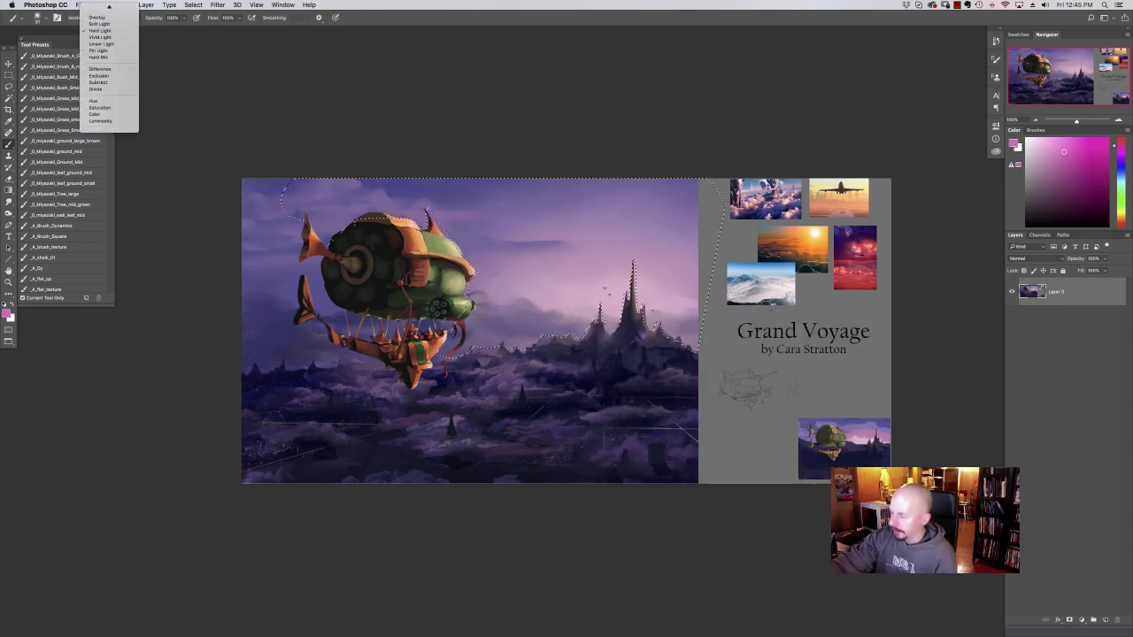
{"action": "left_click", "coordinate": [97, 50]}
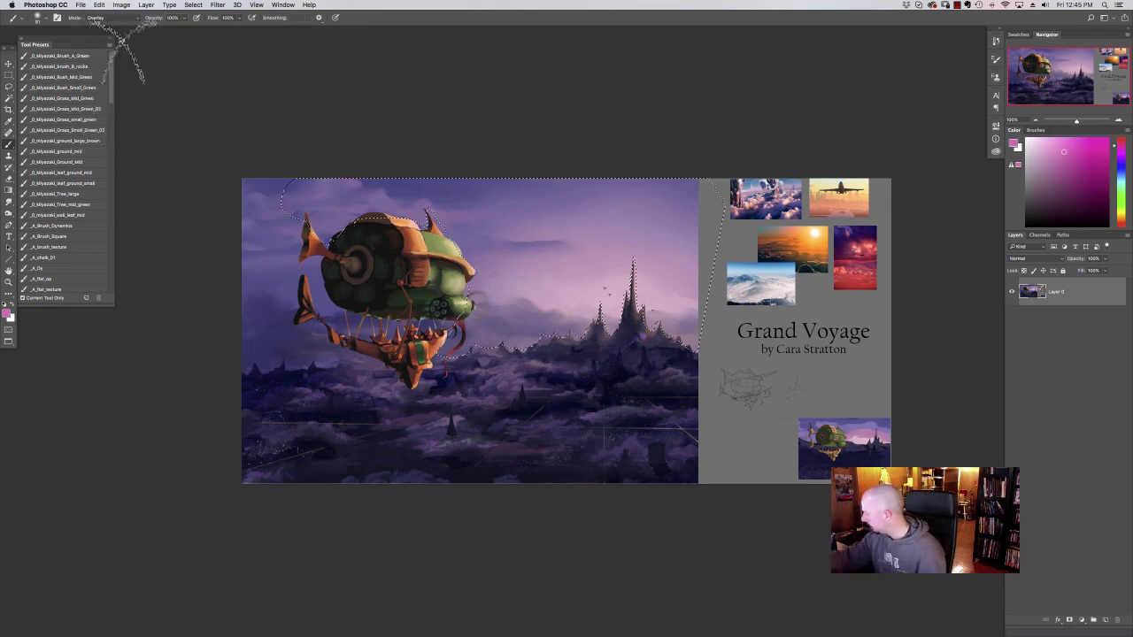
{"action": "key", "text": "8"}
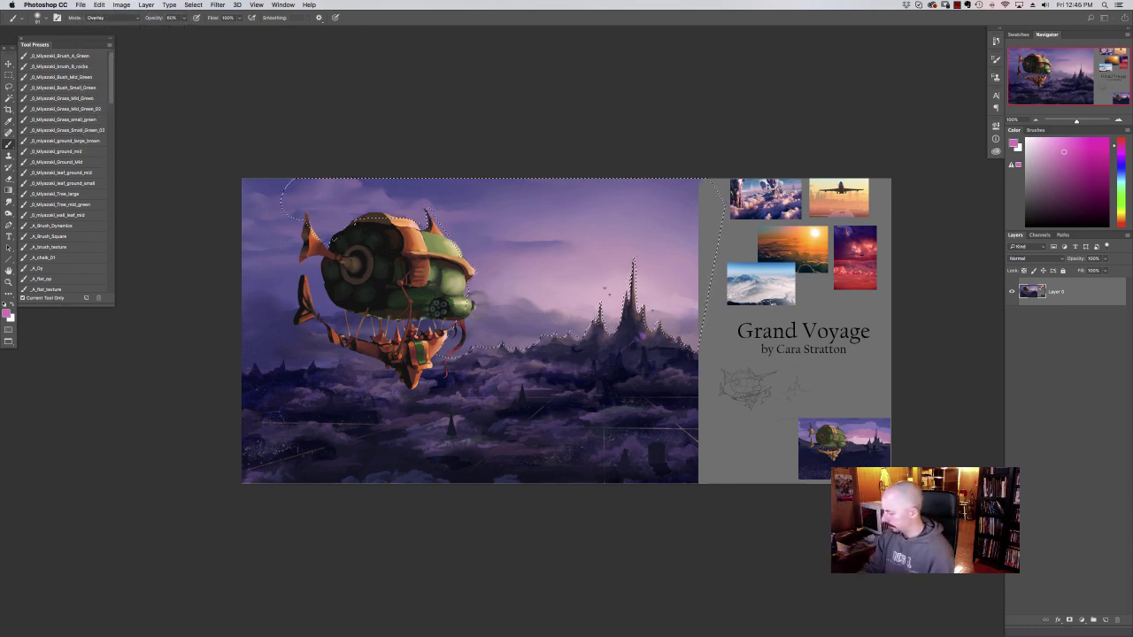
Paint a salmon-orange glow into the sky along the spires' skyline
{"action": "left_click", "coordinate": [1120, 218]}
{"action": "left_click", "coordinate": [1059, 167]}
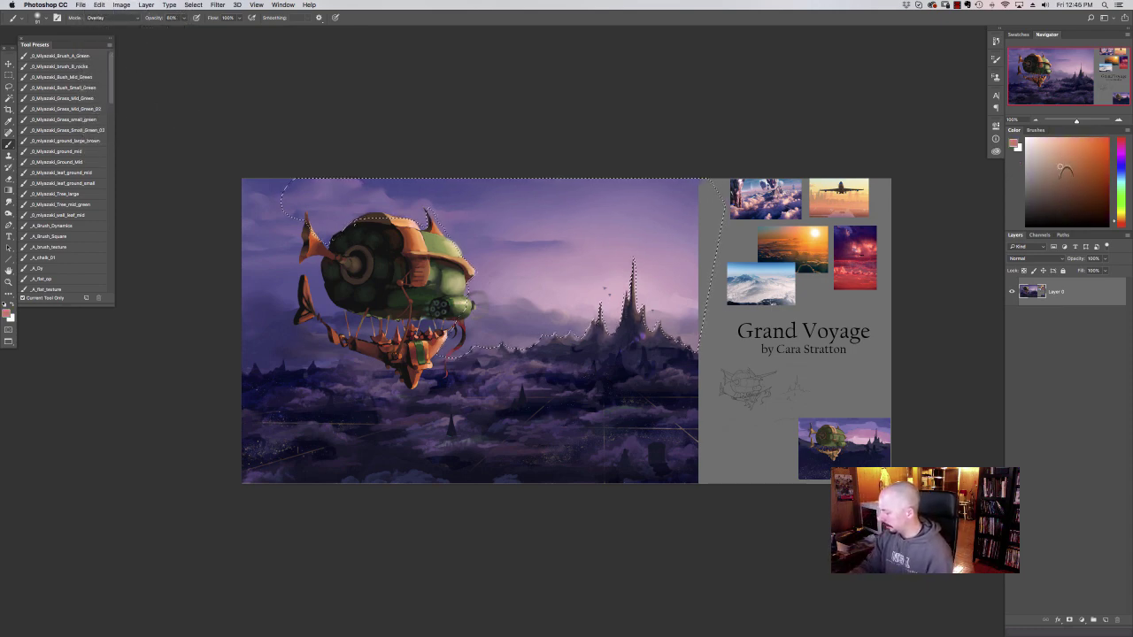
{"action": "key", "text": "super+z"}
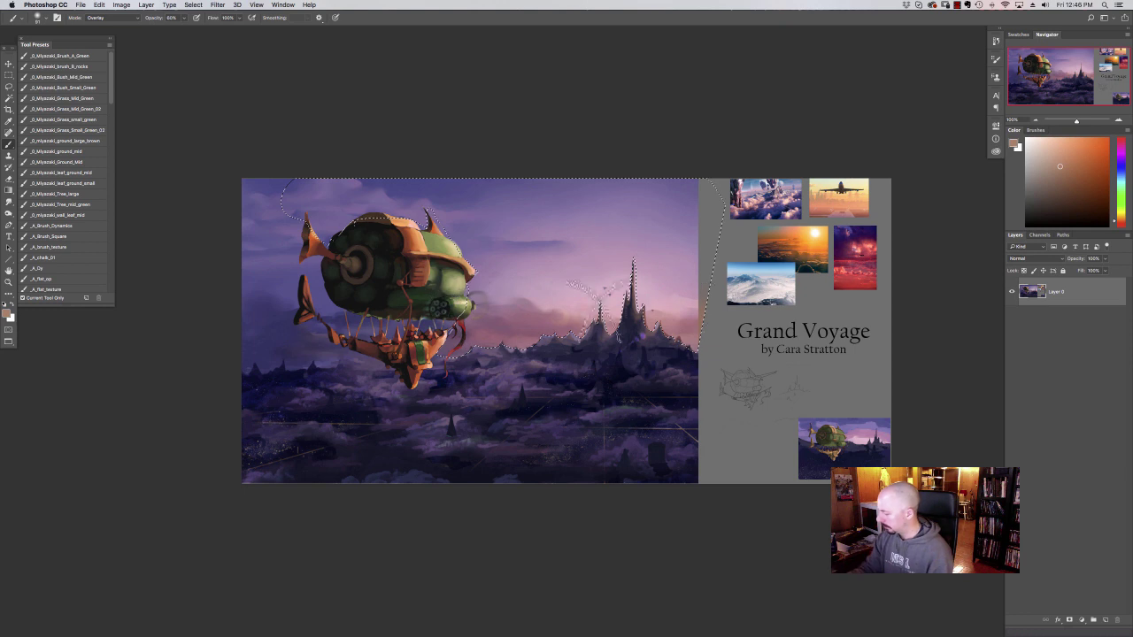
{"action": "left_click_drag", "start_coordinate": [616, 259], "coordinate": [673, 314]}
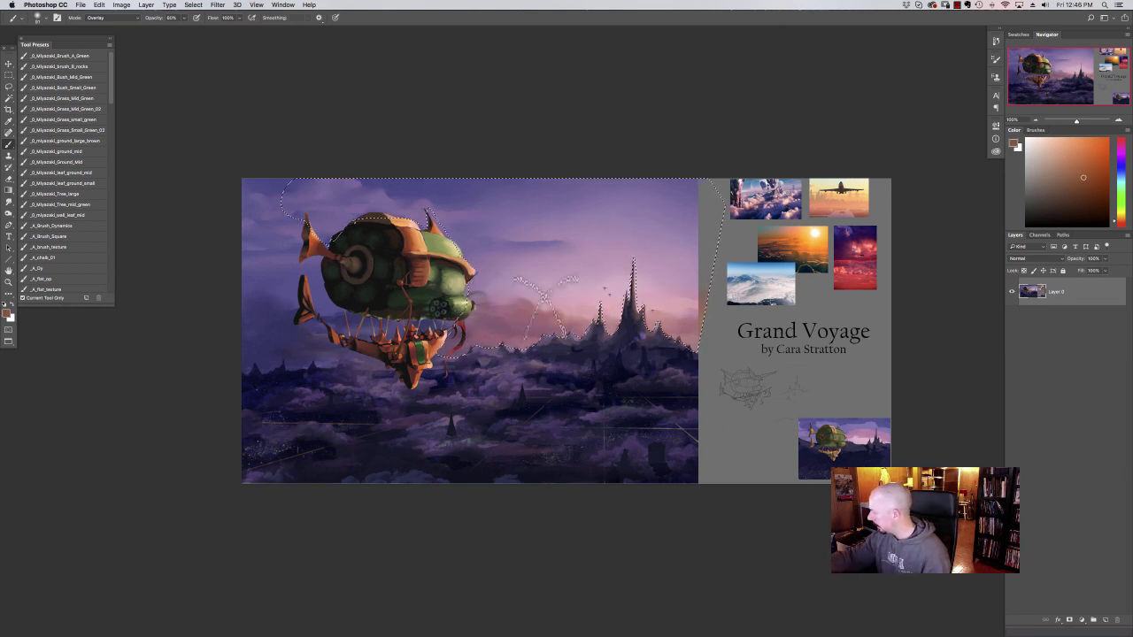
{"action": "left_click_drag", "start_coordinate": [600, 276], "coordinate": [666, 278]}
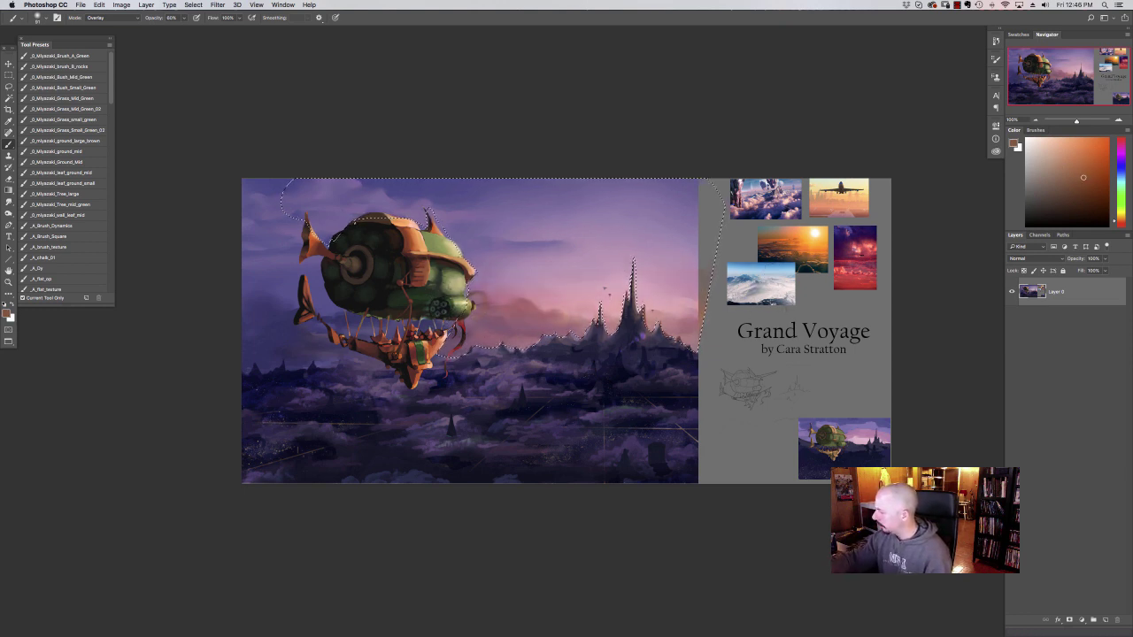
Try olive, yellow-green, green and blue paint colours
{"action": "left_click", "coordinate": [451, 265], "text": "alt"}
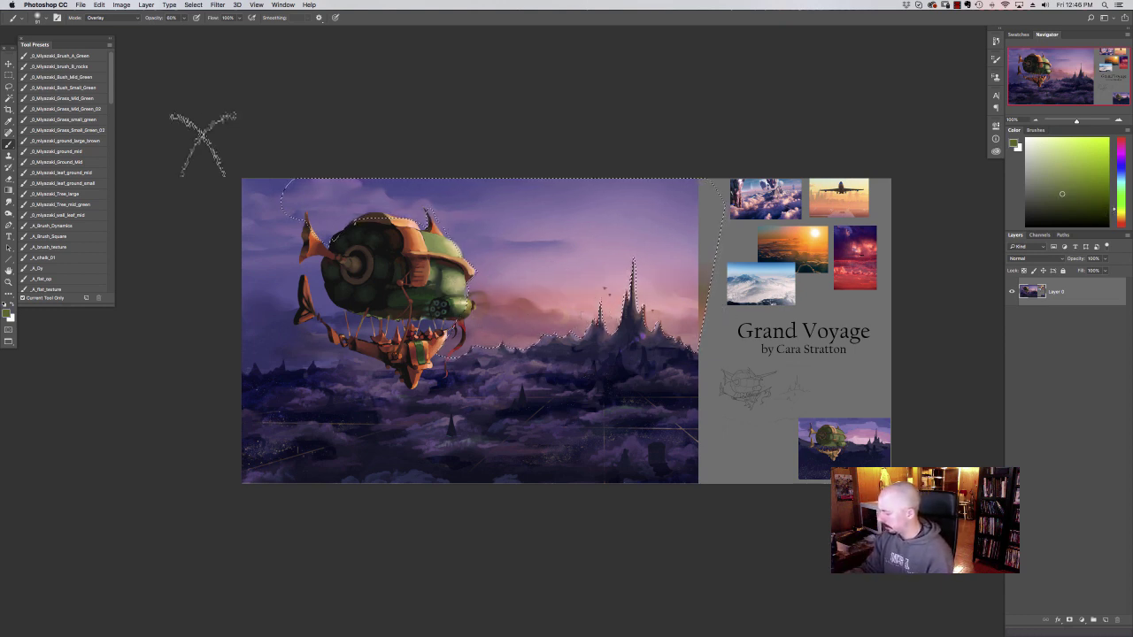
{"action": "left_click", "coordinate": [1093, 173]}
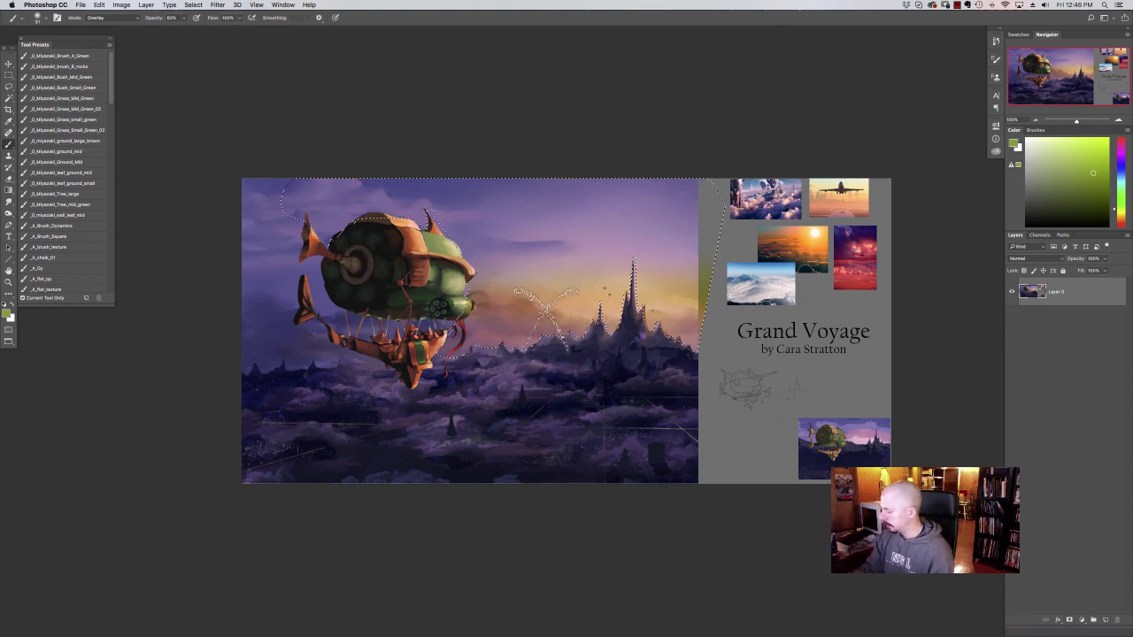
{"action": "left_click", "coordinate": [1117, 195]}
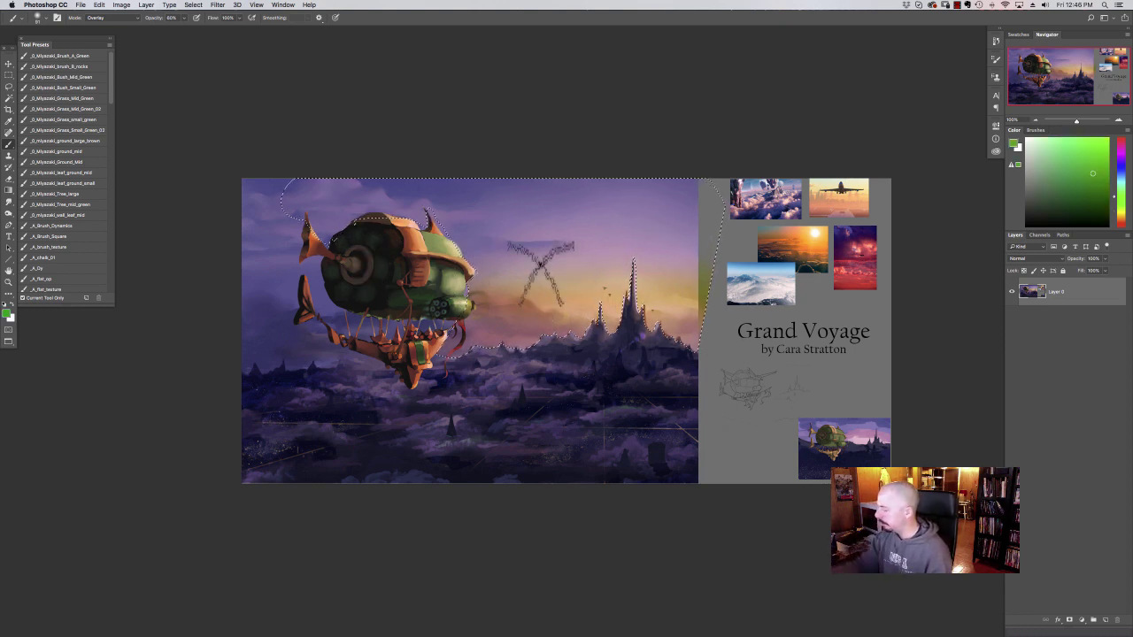
{"action": "left_click", "coordinate": [1117, 175]}
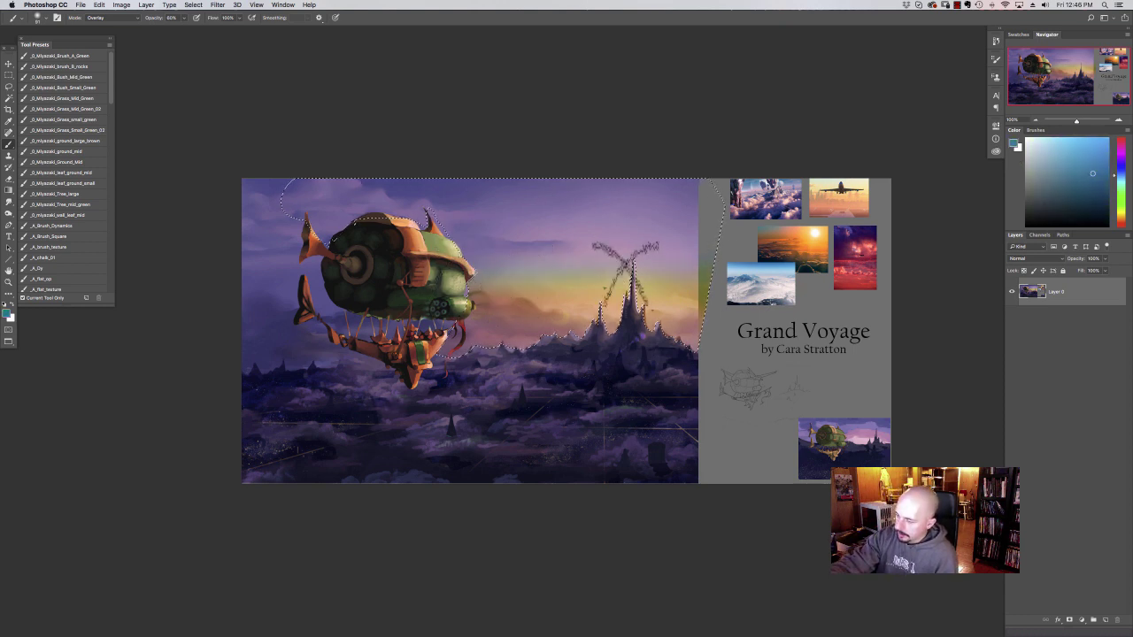
Return the brush to Normal blending and sample sky colours near the spires
{"action": "left_click", "coordinate": [111, 17]}
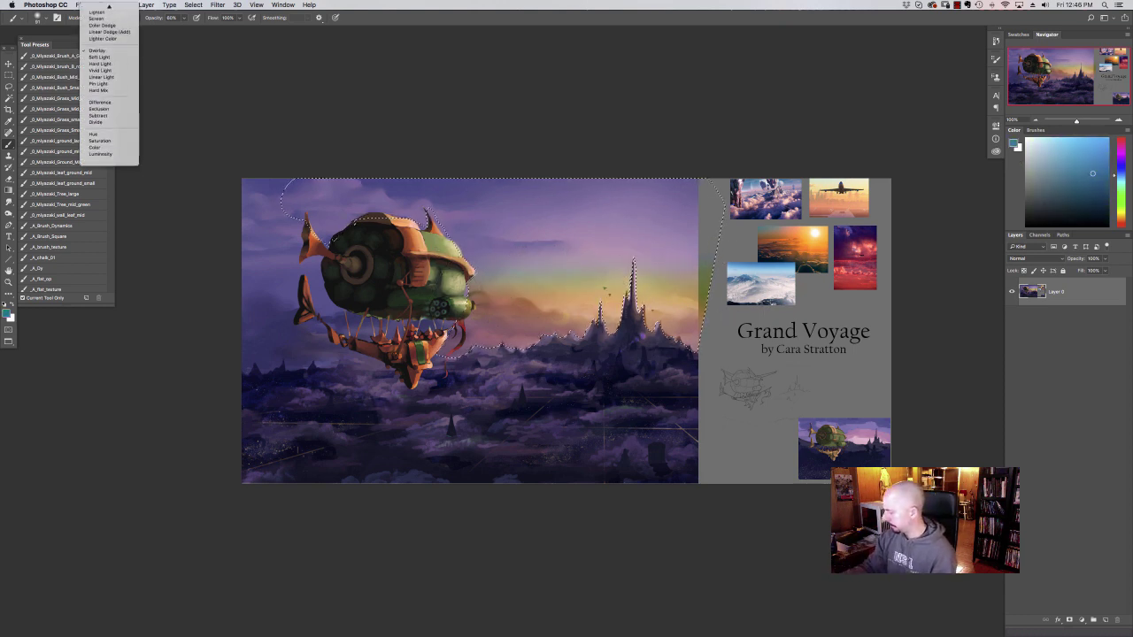
{"action": "left_click", "coordinate": [102, 9]}
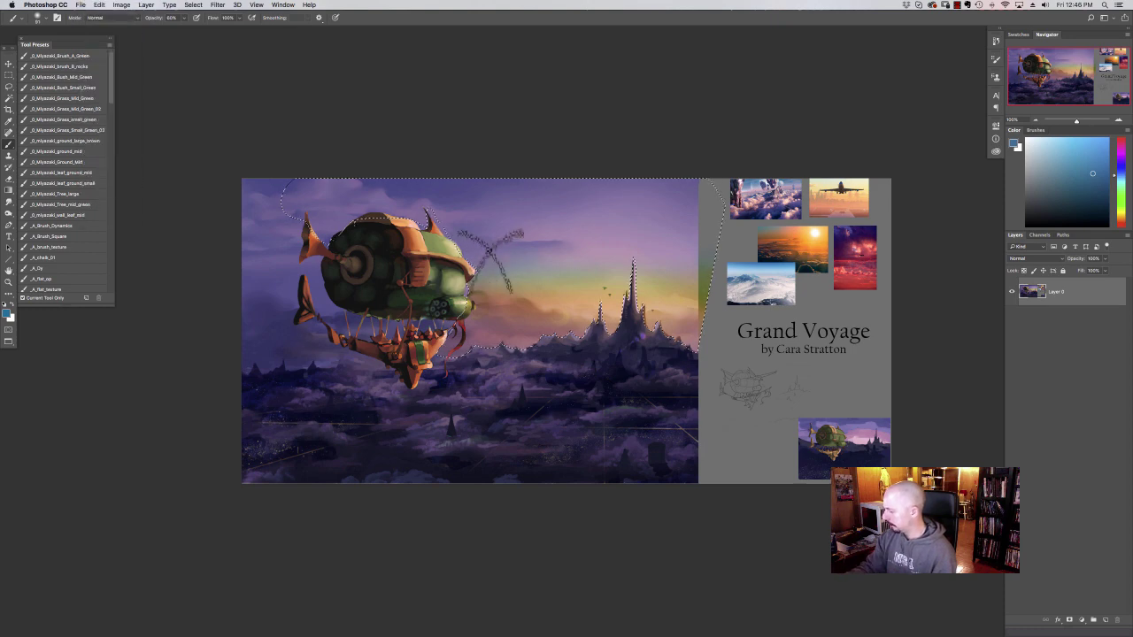
{"action": "left_click", "coordinate": [569, 254], "text": "alt"}
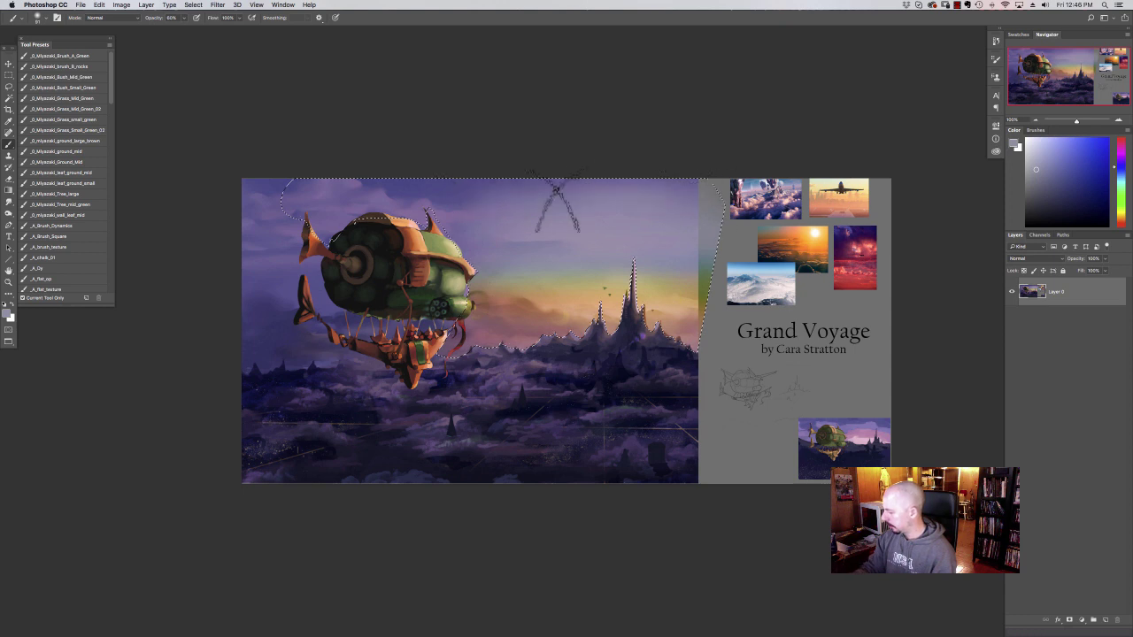
{"action": "left_click", "coordinate": [455, 265], "text": "alt"}
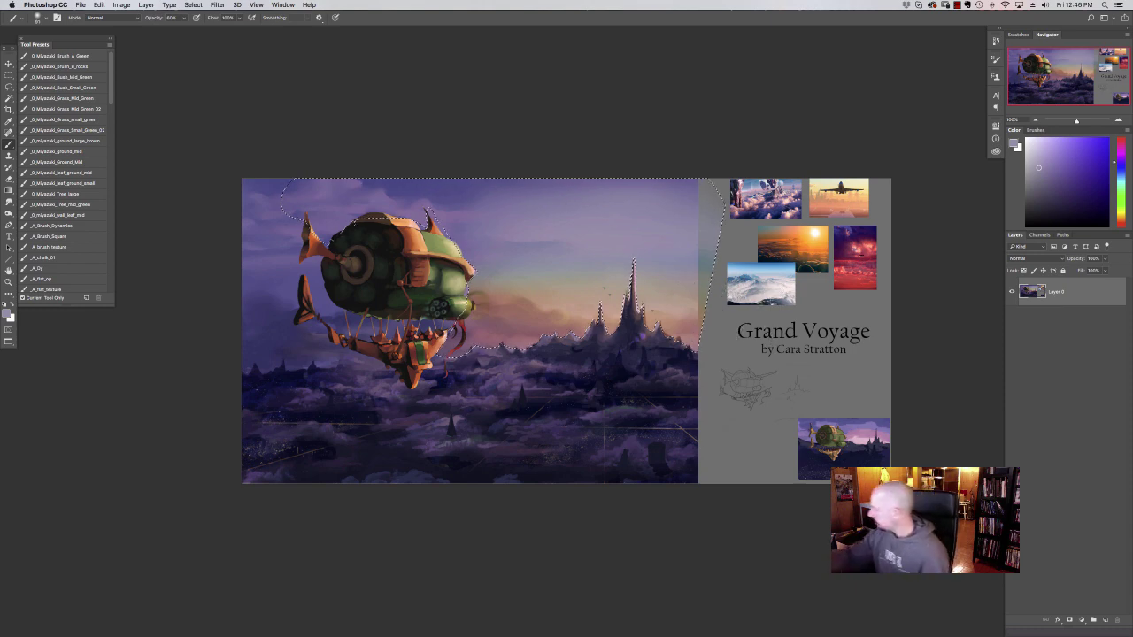
Paint a pale yellow Hard Light glow left of the spires and over the propeller sketch
{"action": "left_click", "coordinate": [101, 18]}
{"action": "left_click", "coordinate": [100, 139]}
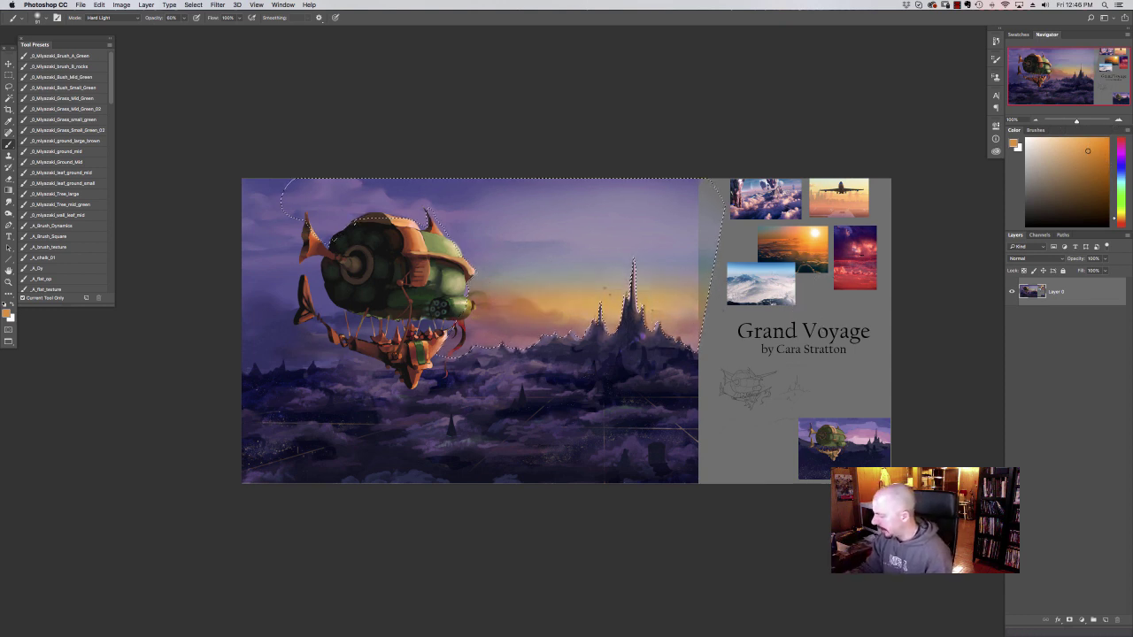
{"action": "left_click", "coordinate": [807, 243], "text": "alt"}
{"action": "mouse_move", "coordinate": [540, 278]}
{"action": "left_mouse_down"}
{"action": "mouse_move", "coordinate": [617, 282]}
{"action": "mouse_move", "coordinate": [763, 322]}
{"action": "mouse_move", "coordinate": [608, 287]}
{"action": "mouse_move", "coordinate": [492, 297]}
{"action": "left_mouse_up"}
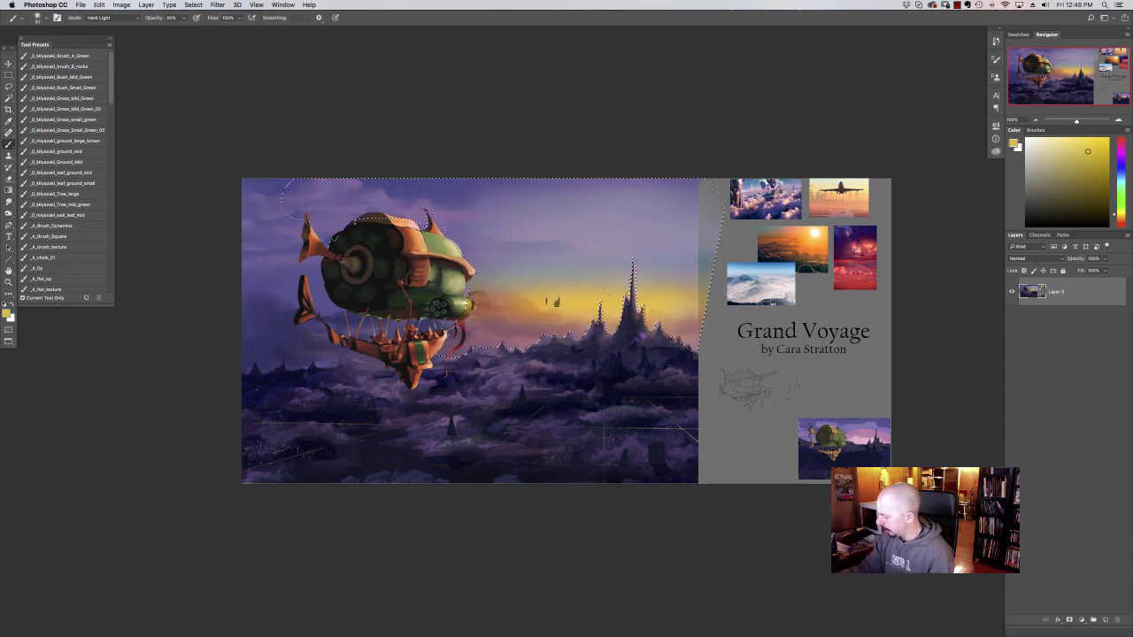
{"action": "left_click", "coordinate": [523, 277], "text": "alt"}
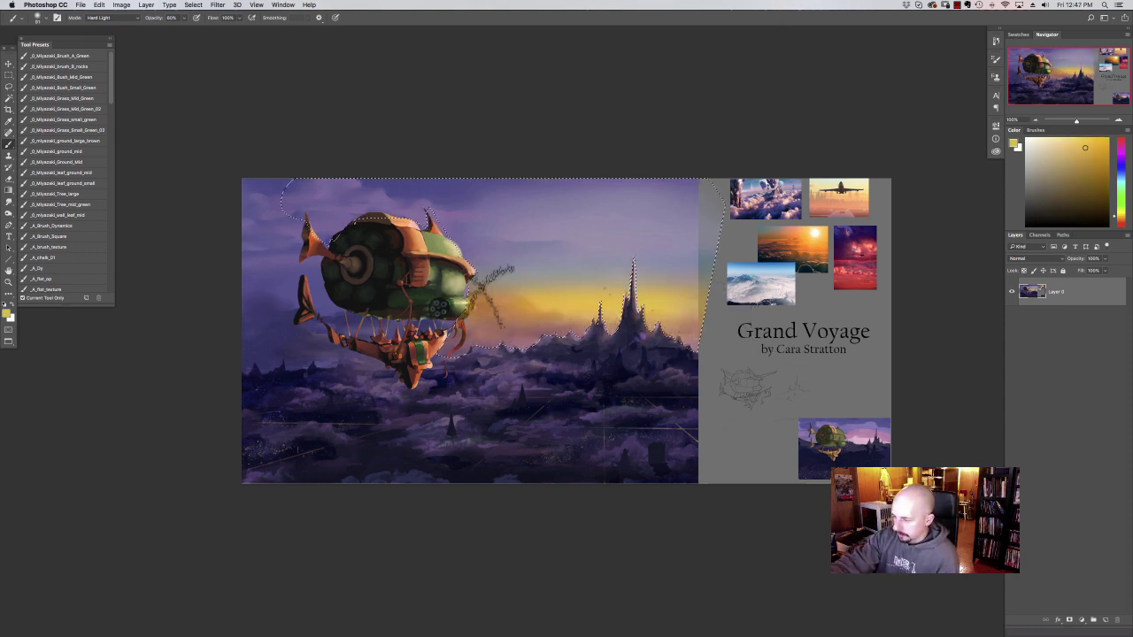
{"action": "left_click", "coordinate": [111, 17]}
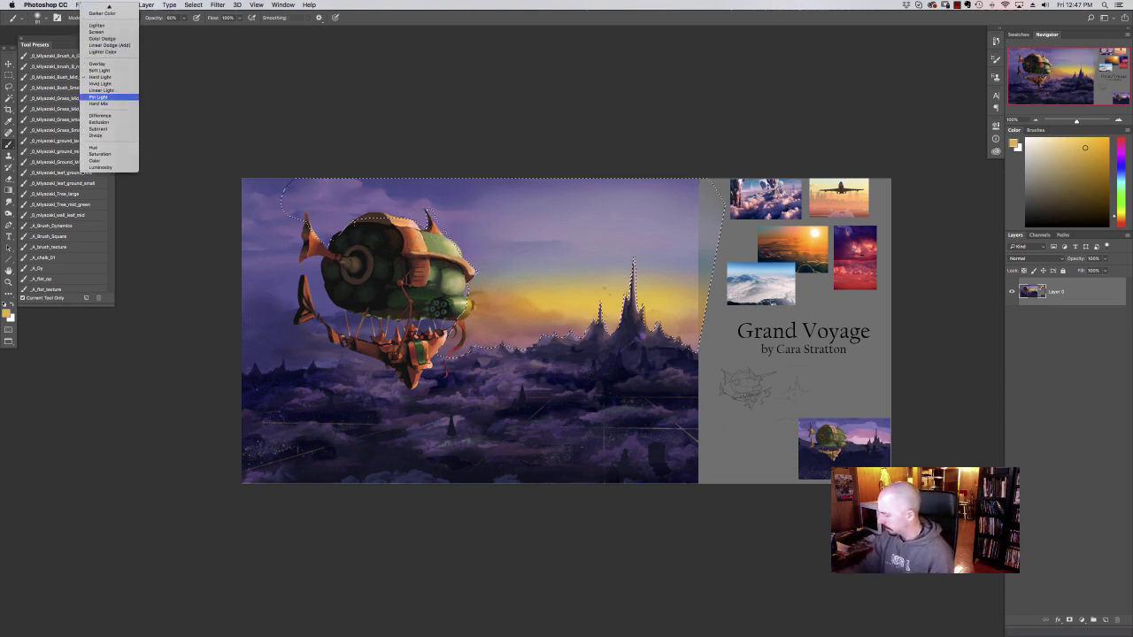
Try Pin Light, go back to Normal blending, and undo the stray X mark
{"action": "left_click", "coordinate": [99, 97]}
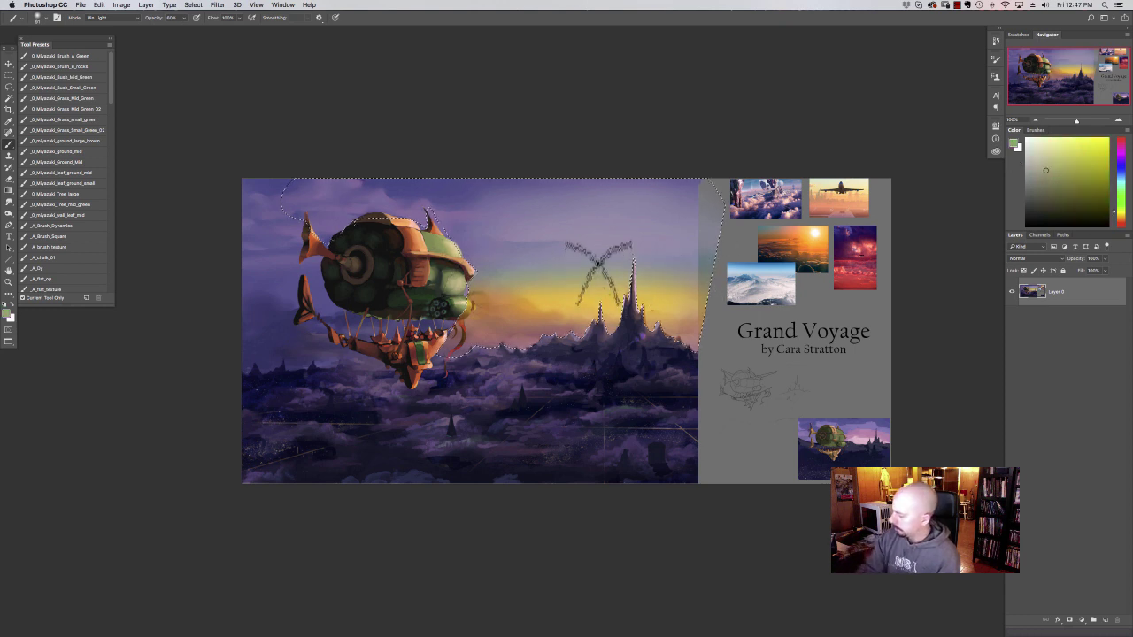
{"action": "left_click", "coordinate": [109, 17]}
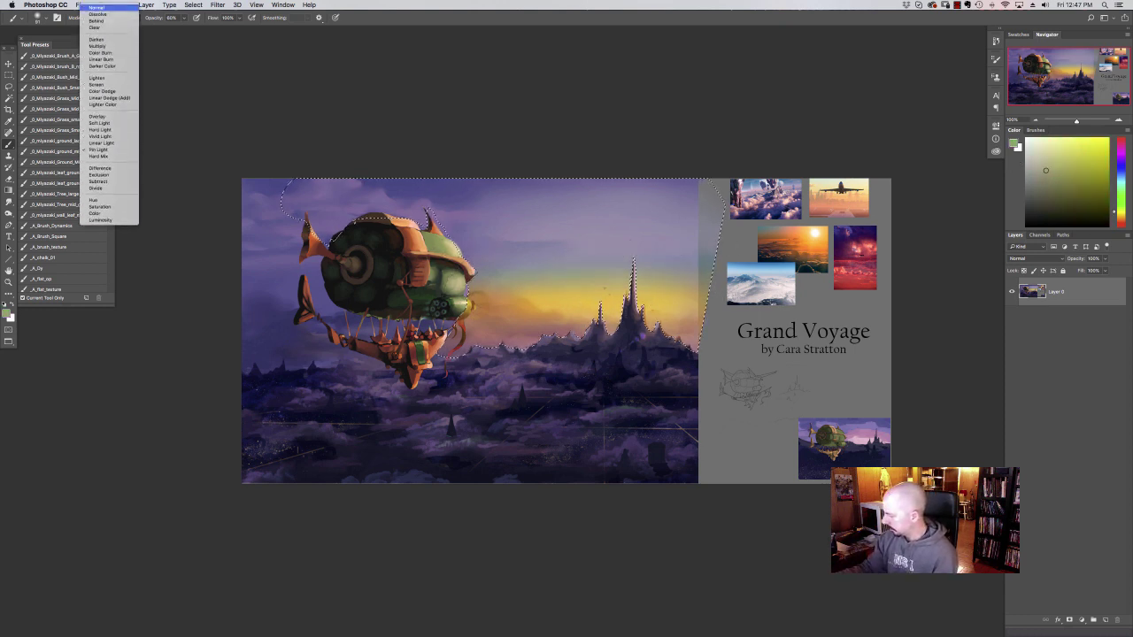
{"action": "left_click", "coordinate": [100, 15]}
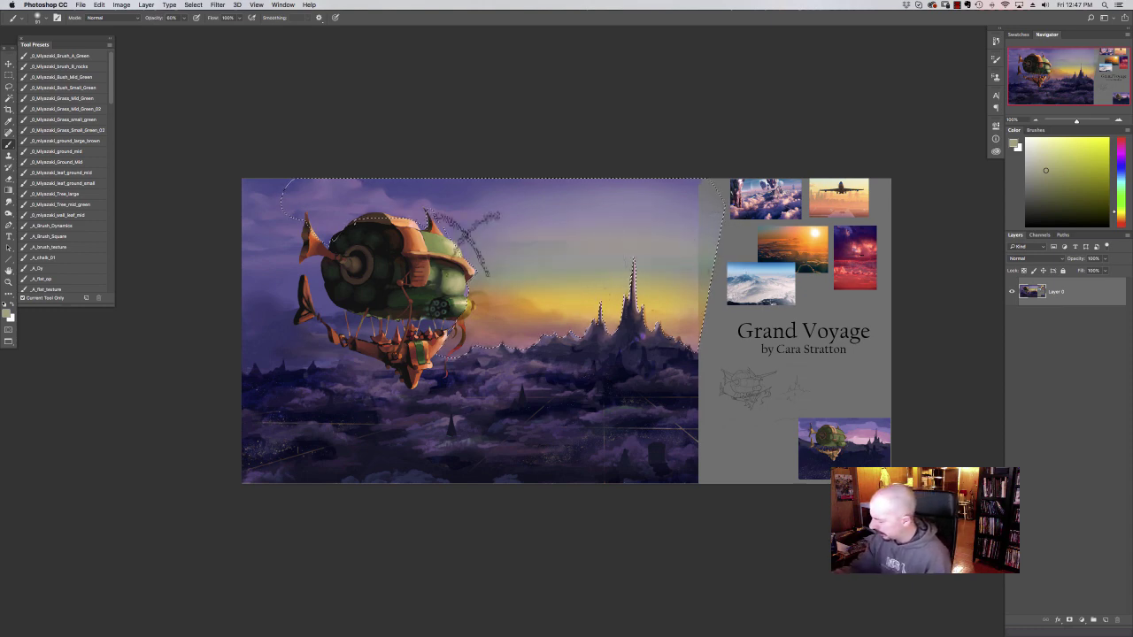
{"action": "key", "text": "ctrl+z"}
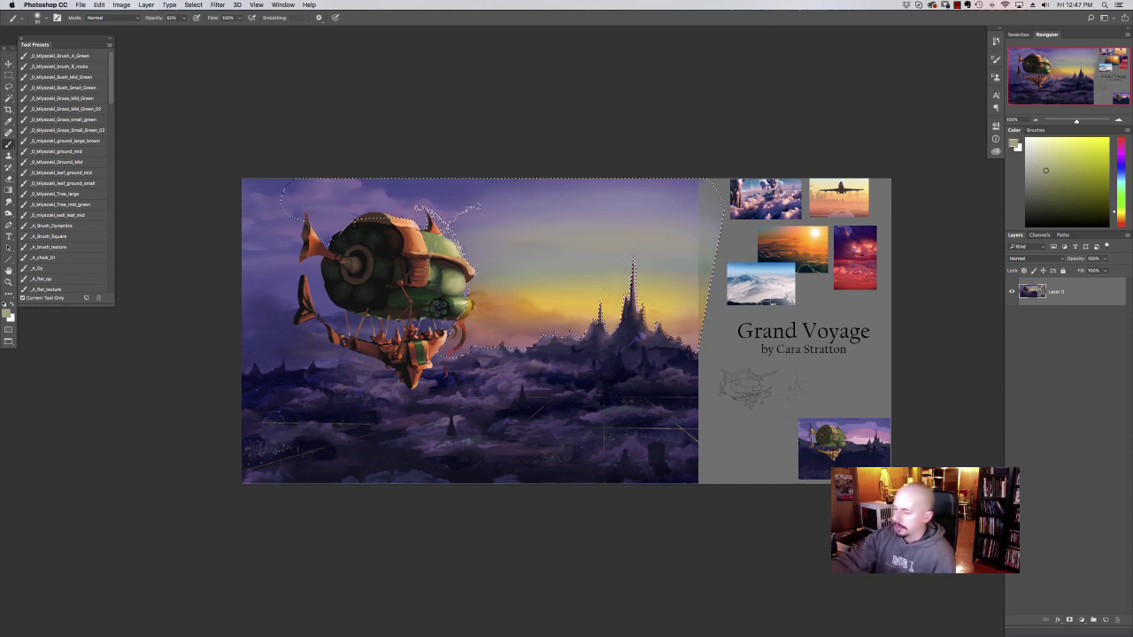
{"action": "right_click", "coordinate": [584, 285]}
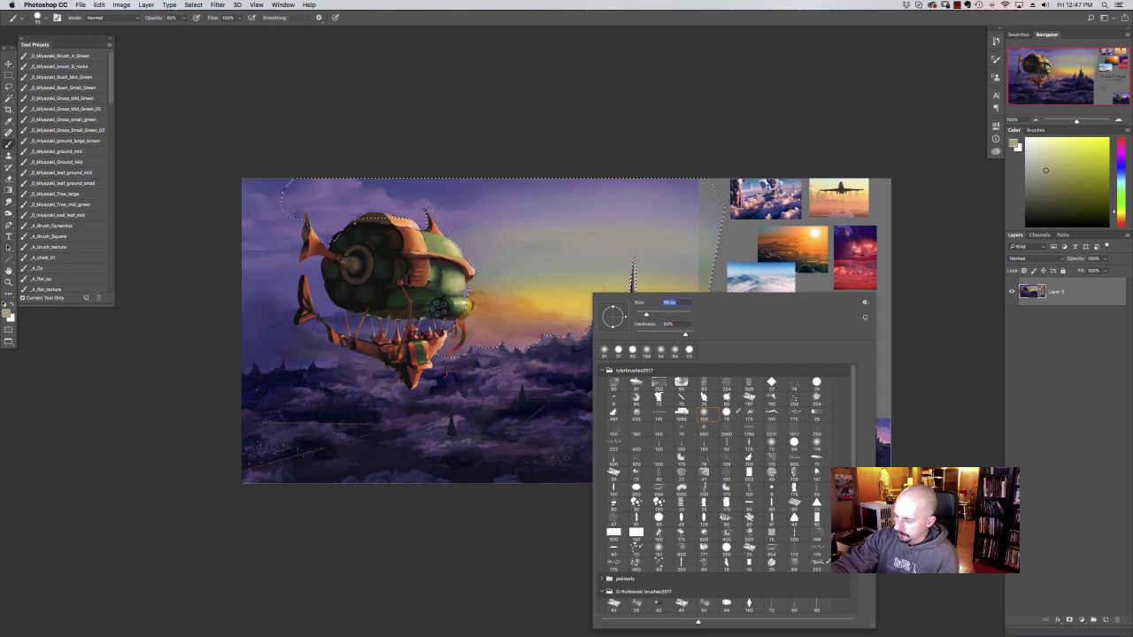
{"action": "key", "text": "Escape"}
Dab a yellow sun glow into the sky left of the spires in Overlay mode
{"action": "left_click", "coordinate": [98, 17]}
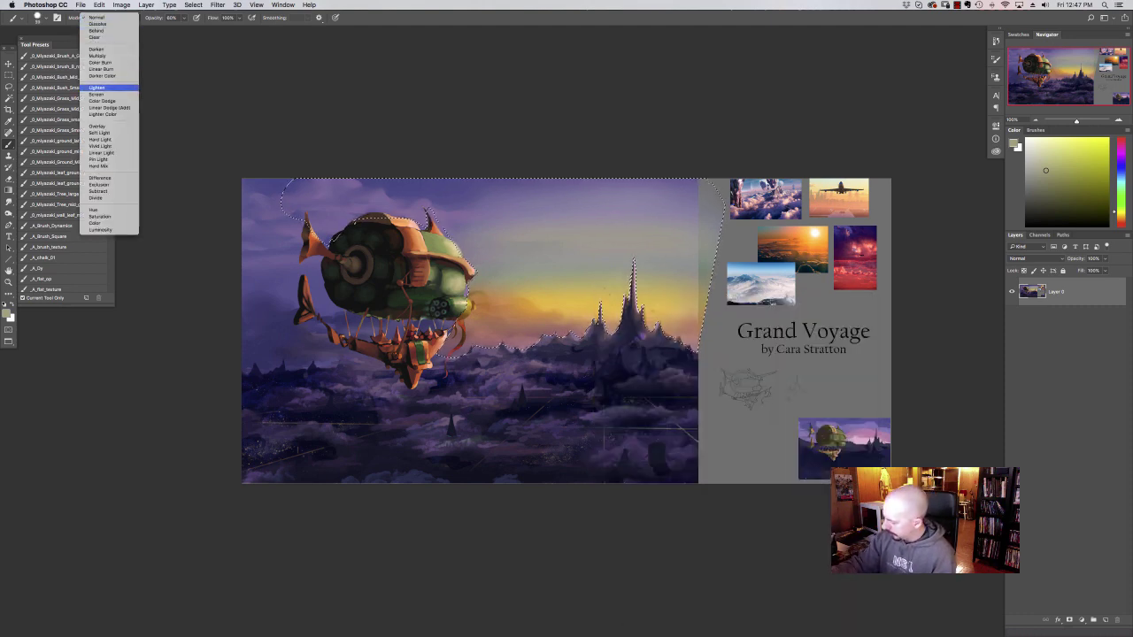
{"action": "left_click", "coordinate": [111, 125]}
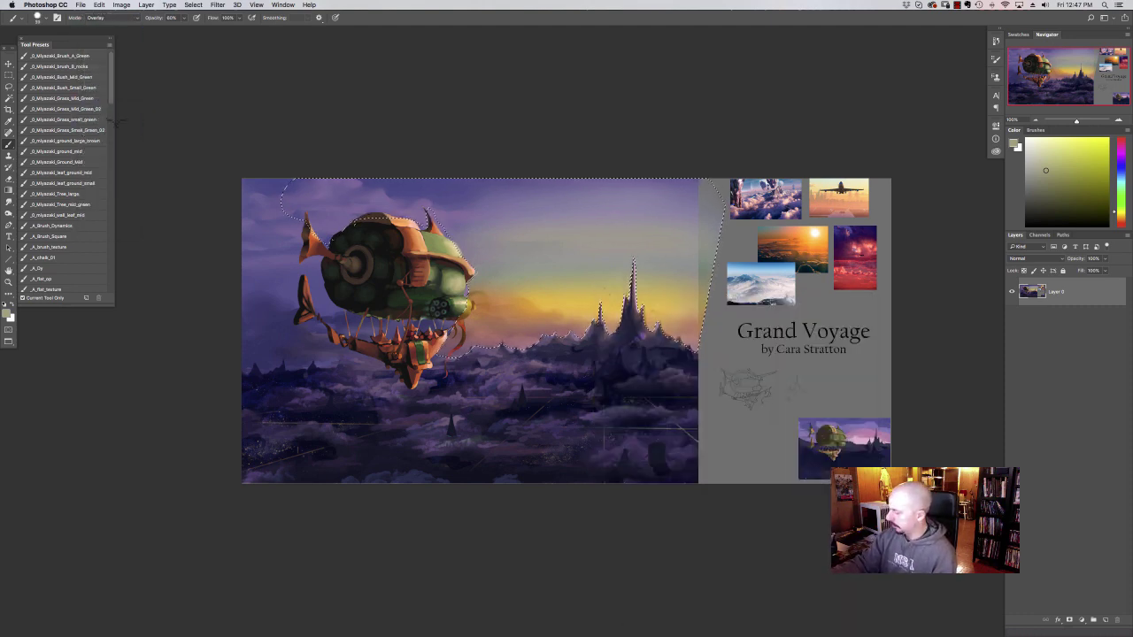
{"action": "left_click", "coordinate": [564, 300]}
{"action": "left_click", "coordinate": [565, 299]}
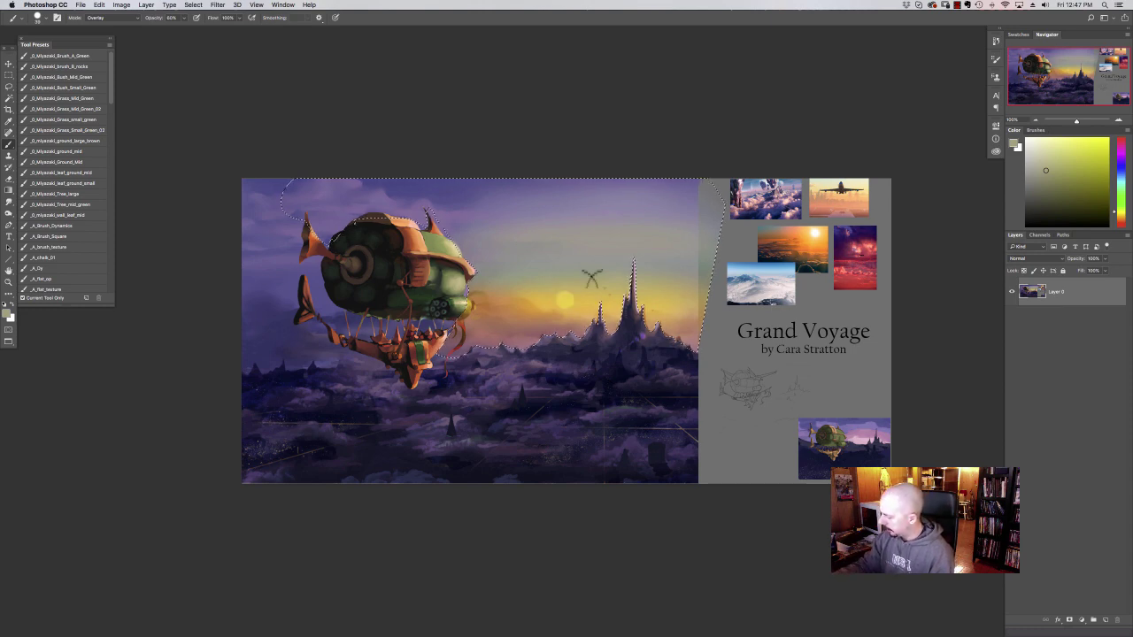
Deselect and brighten the sun's halo with the brush in Linear Dodge (Add) mode
{"action": "right_click", "coordinate": [593, 301]}
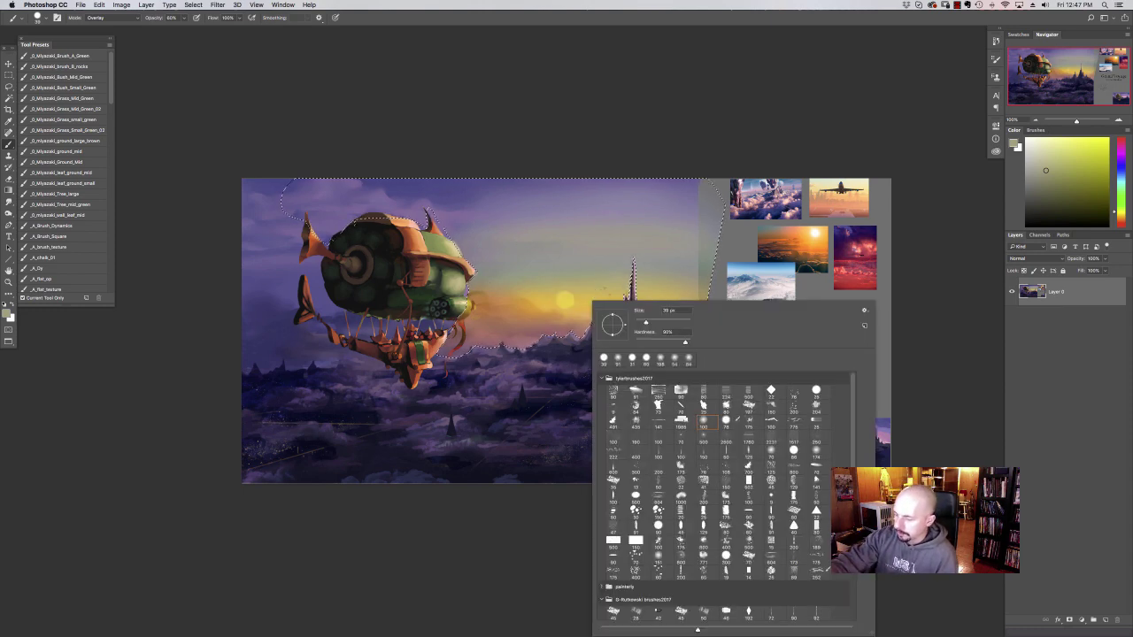
{"action": "left_click", "coordinate": [97, 16]}
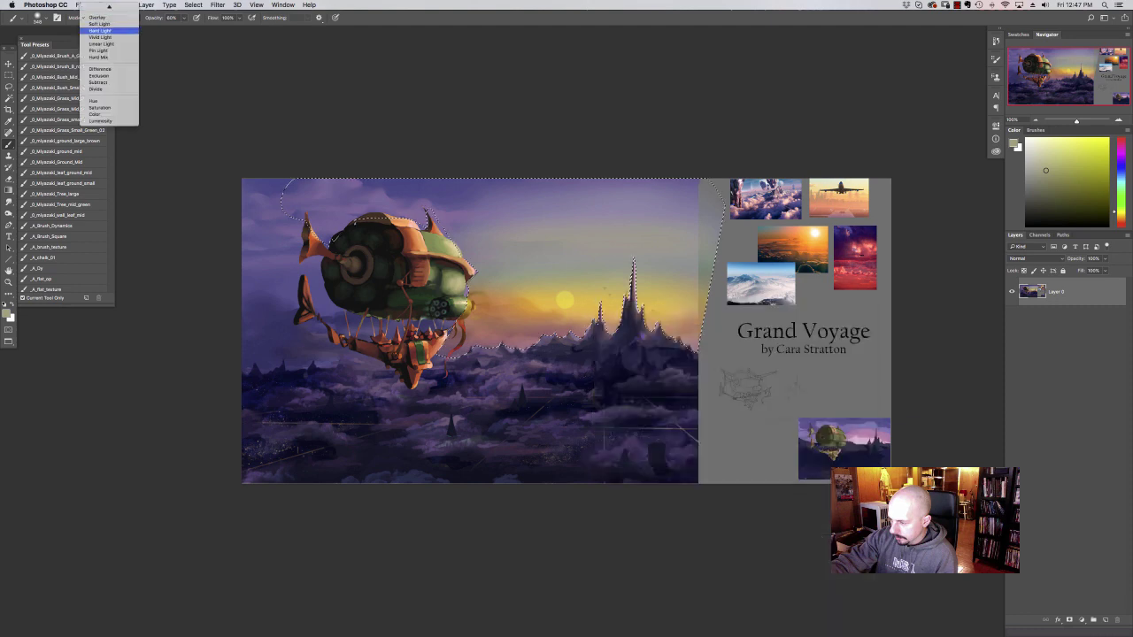
{"action": "scroll", "coordinate": [106, 72], "scroll_direction": "up", "scroll_amount": 4}
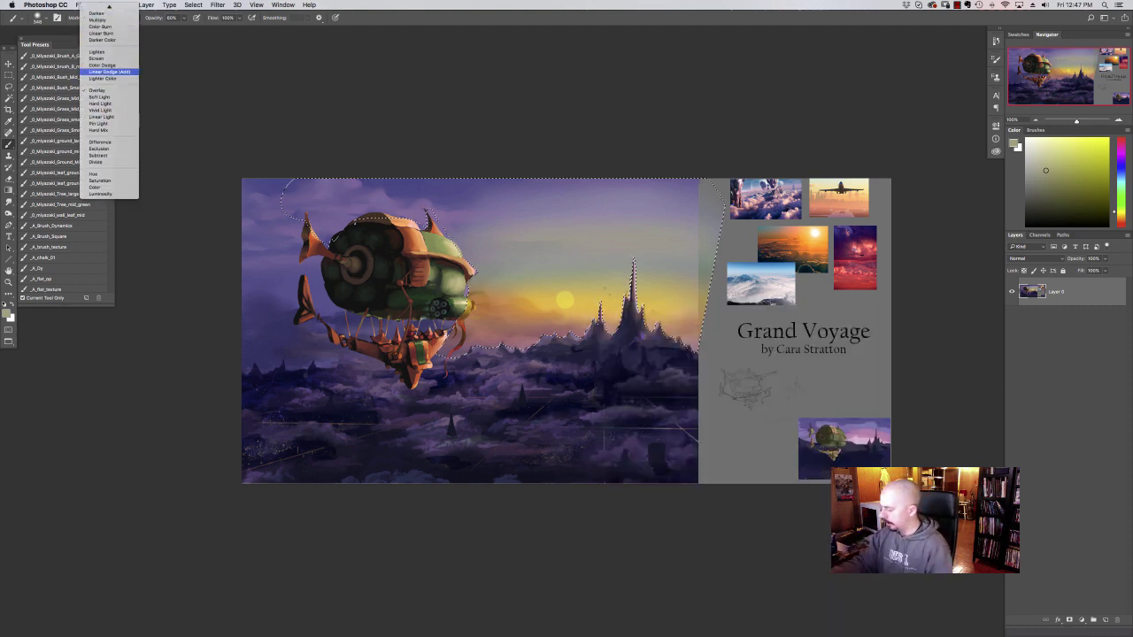
{"action": "left_click", "coordinate": [109, 72]}
{"action": "key", "text": "super+d"}
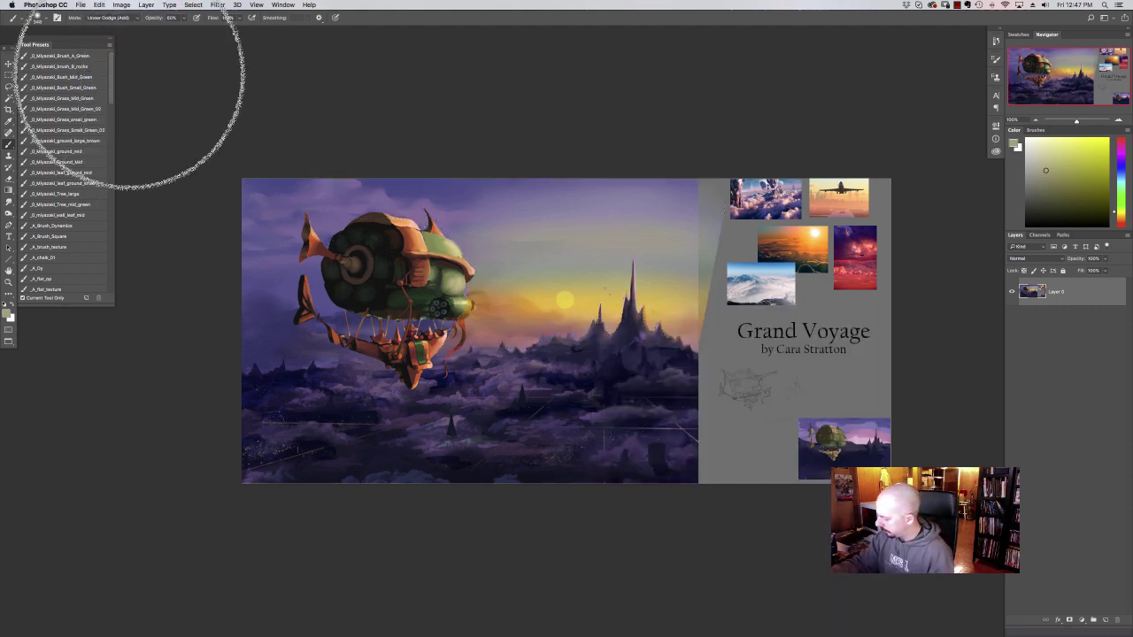
{"action": "right_click", "coordinate": [576, 296]}
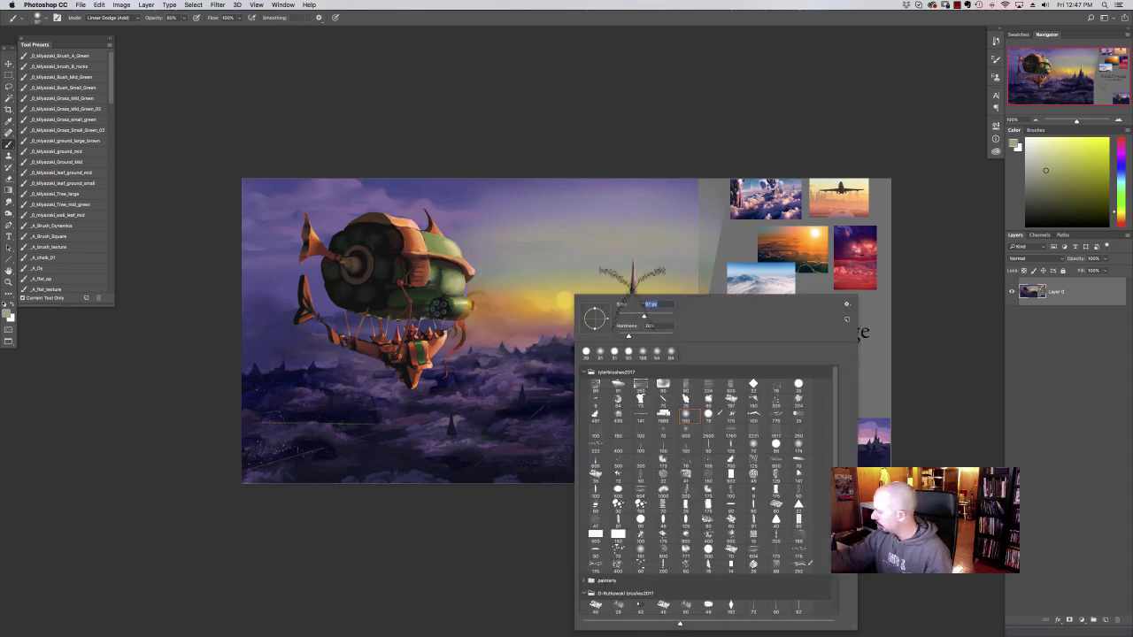
{"action": "left_click", "coordinate": [567, 299]}
{"action": "left_click_drag", "start_coordinate": [567, 299], "coordinate": [585, 307]}
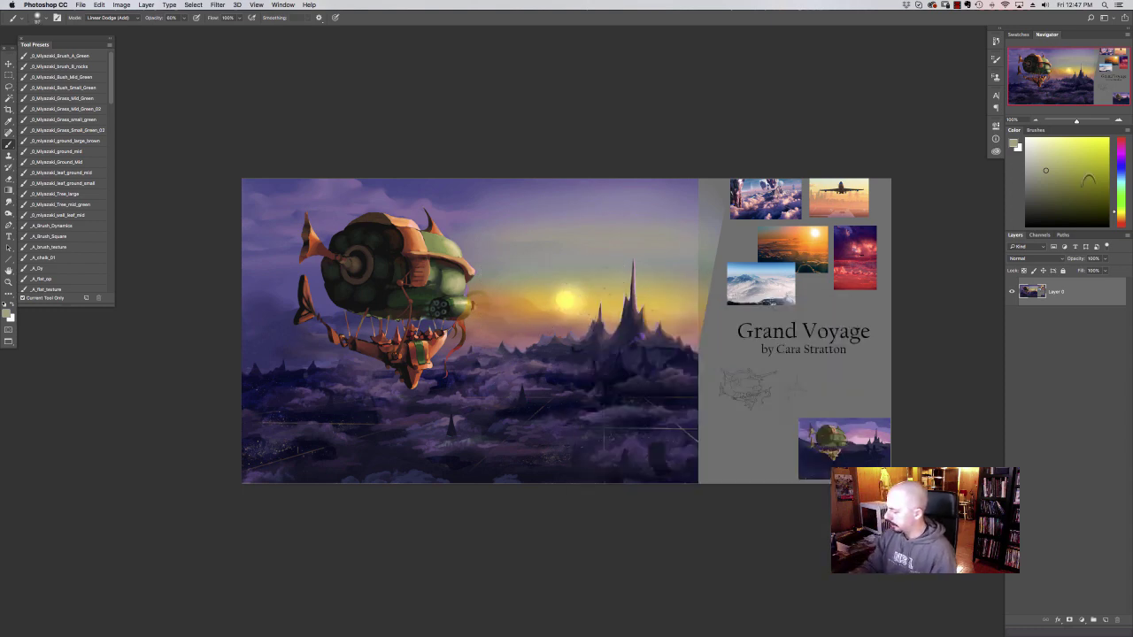
{"action": "left_click", "coordinate": [1092, 159]}
Test orange-red strokes in Pin Light blending near the spires, undoing them
{"action": "left_click", "coordinate": [1120, 221]}
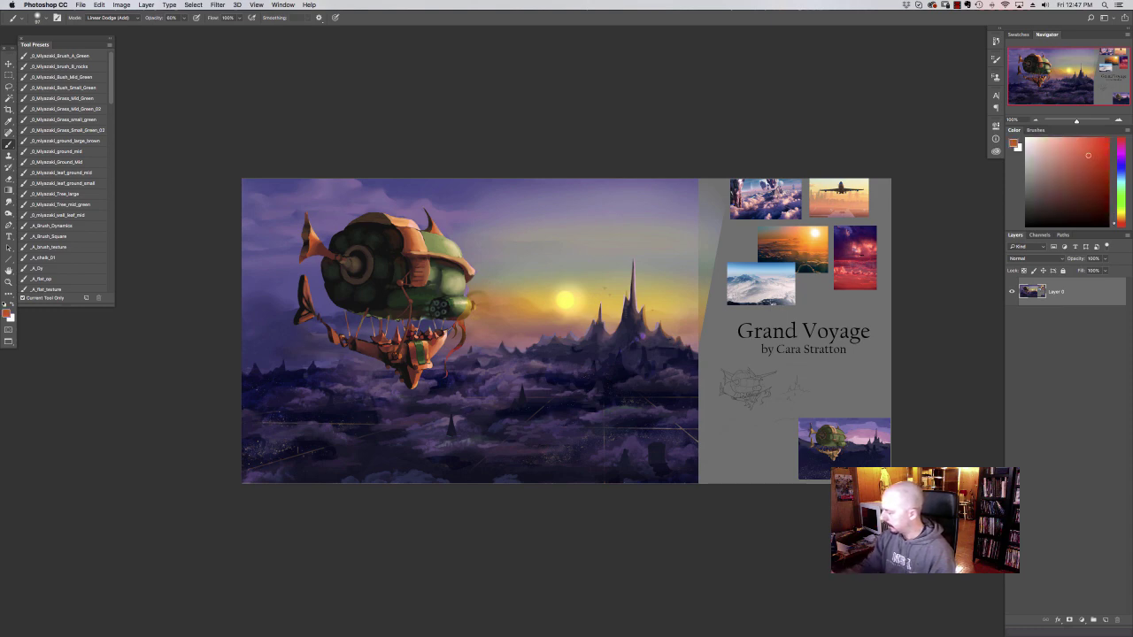
{"action": "mouse_move", "coordinate": [529, 315]}
{"action": "left_mouse_down"}
{"action": "mouse_move", "coordinate": [624, 300]}
{"action": "mouse_move", "coordinate": [576, 342]}
{"action": "left_mouse_up"}
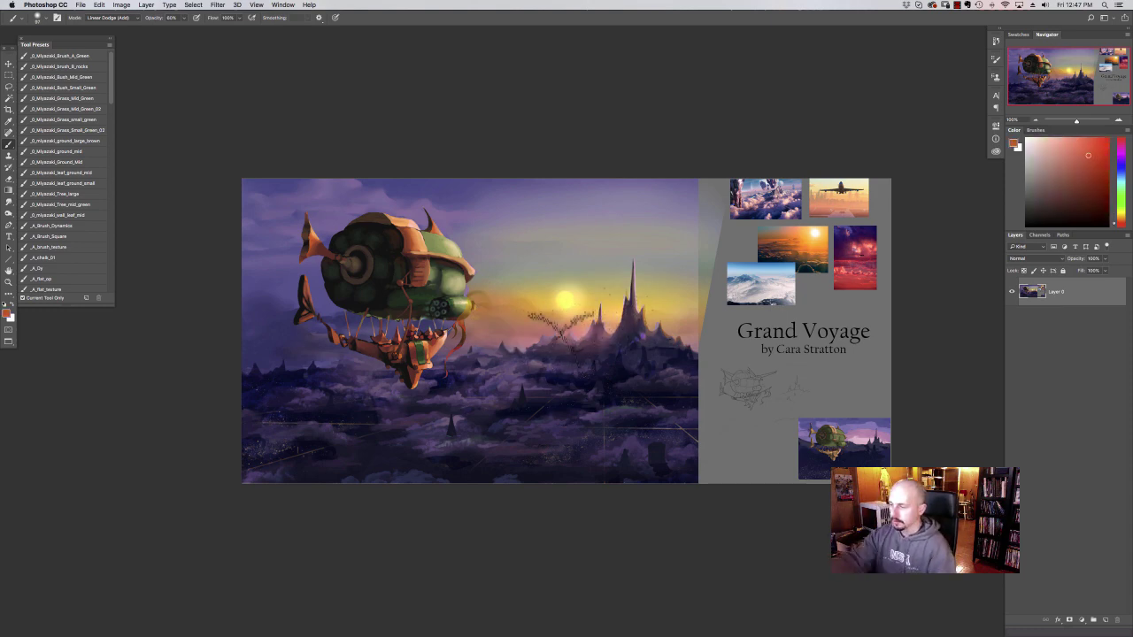
{"action": "key", "text": "super+z"}
{"action": "left_click", "coordinate": [1098, 180]}
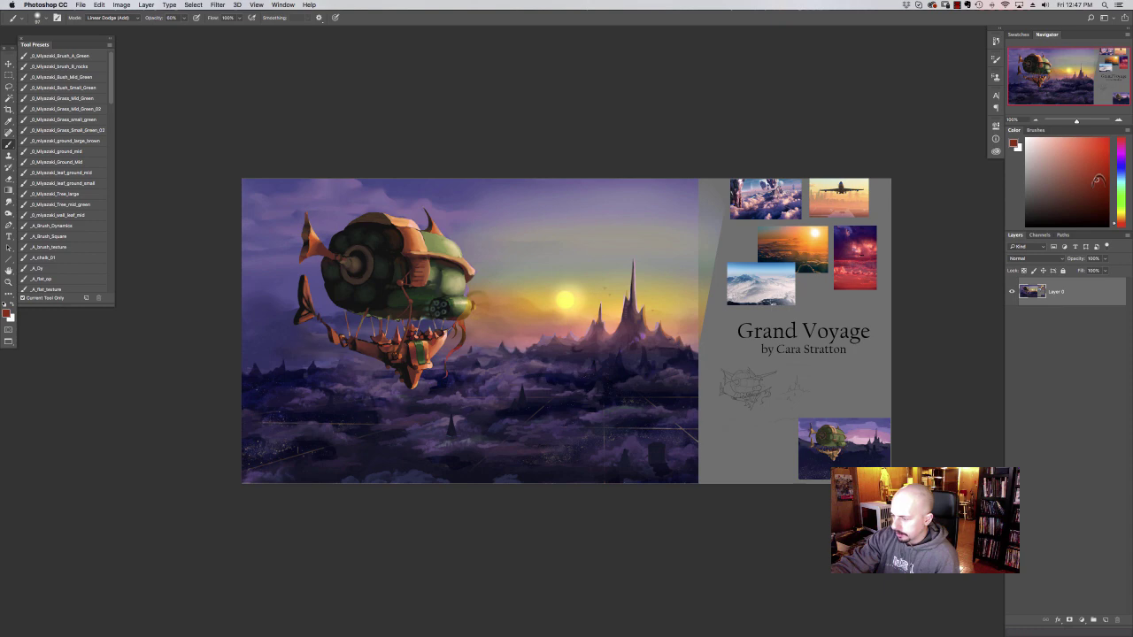
{"action": "left_click", "coordinate": [110, 17]}
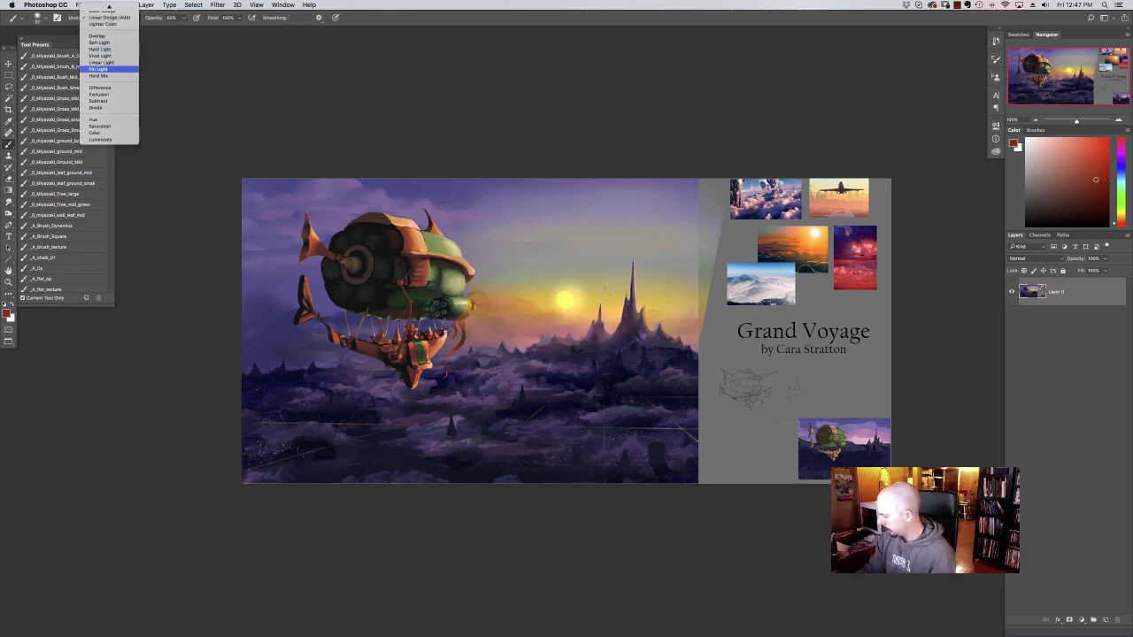
{"action": "left_click", "coordinate": [99, 68]}
{"action": "left_click_drag", "start_coordinate": [650, 334], "coordinate": [697, 315]}
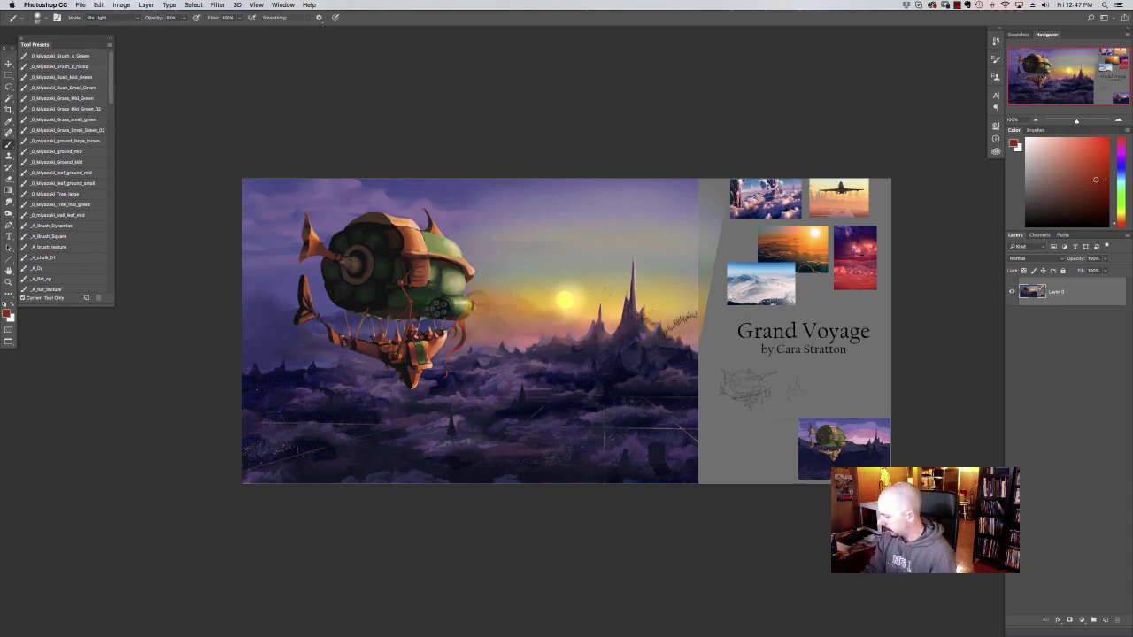
{"action": "key", "text": "super+z"}
Paint warm red light beside the gondola and right of the spires, undoing the hatch near the sun
{"action": "left_click_drag", "start_coordinate": [478, 320], "coordinate": [451, 376]}
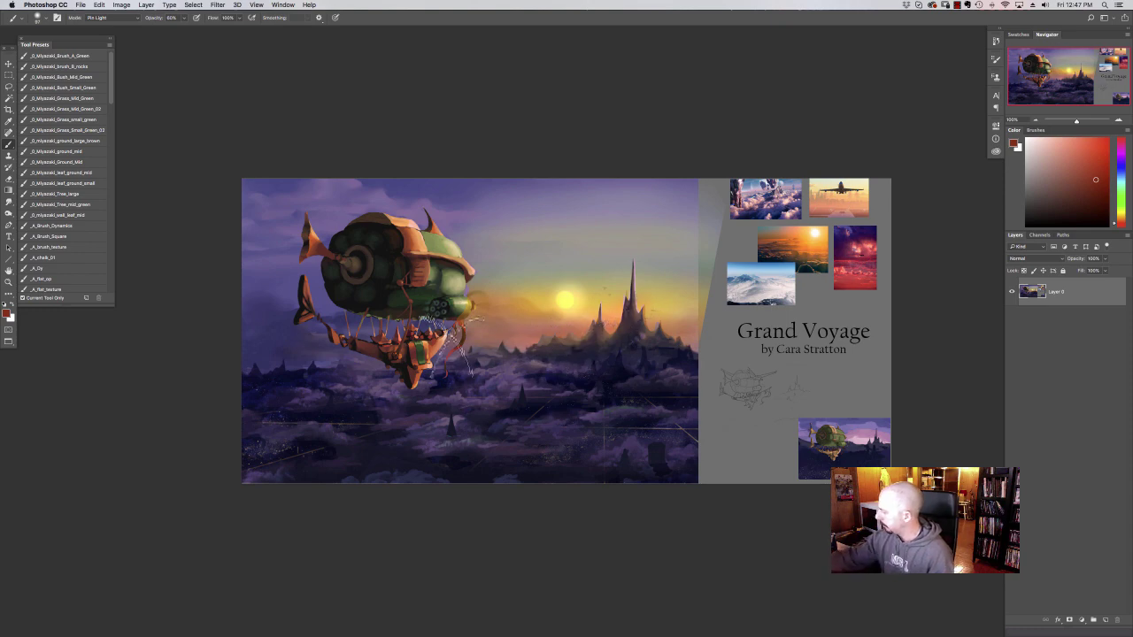
{"action": "left_click", "coordinate": [707, 361]}
{"action": "left_click", "coordinate": [560, 360], "text": "alt"}
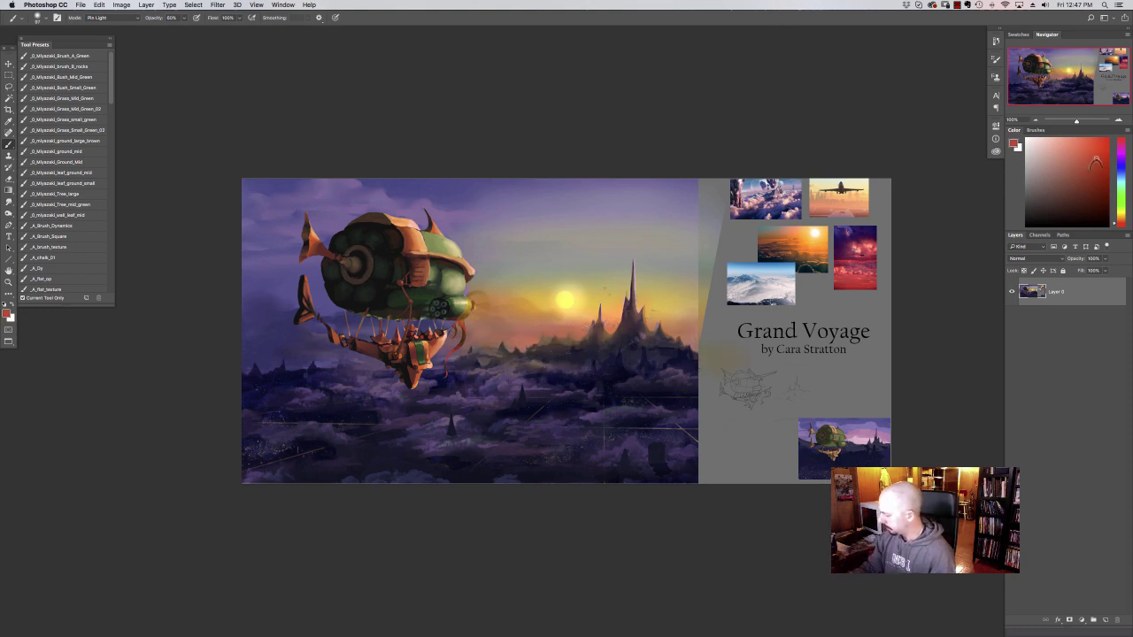
{"action": "left_click", "coordinate": [1094, 157]}
{"action": "left_click_drag", "start_coordinate": [514, 312], "coordinate": [580, 346]}
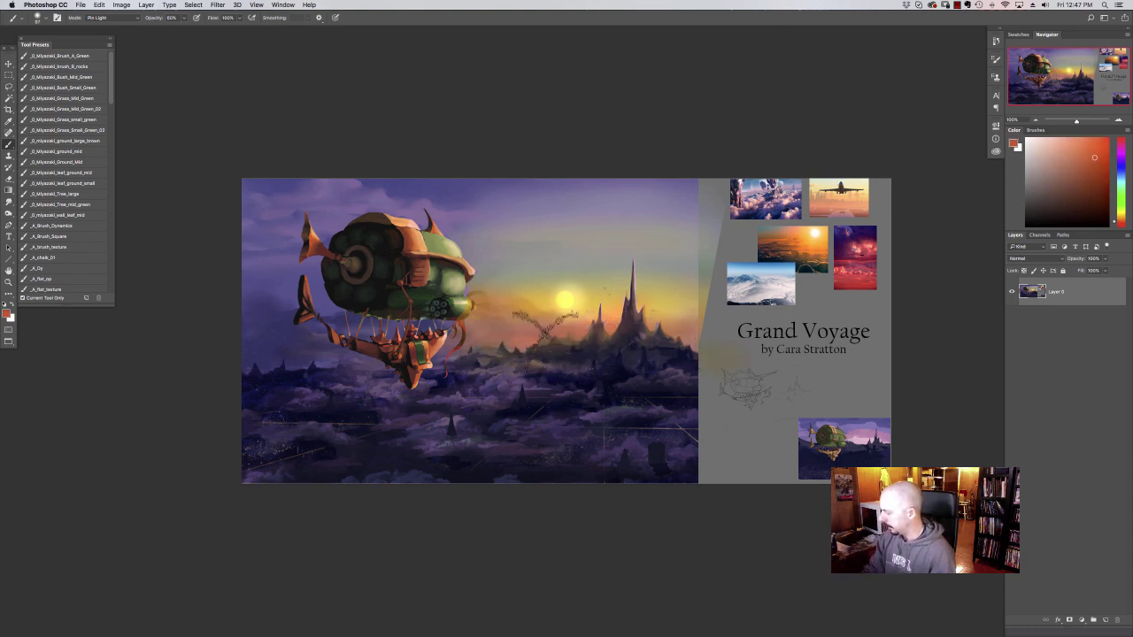
{"action": "key", "text": "super+z"}
Discard hatch strokes over and right of the spires, and set brush blending to Lighter Color
{"action": "left_click_drag", "start_coordinate": [724, 341], "coordinate": [671, 399]}
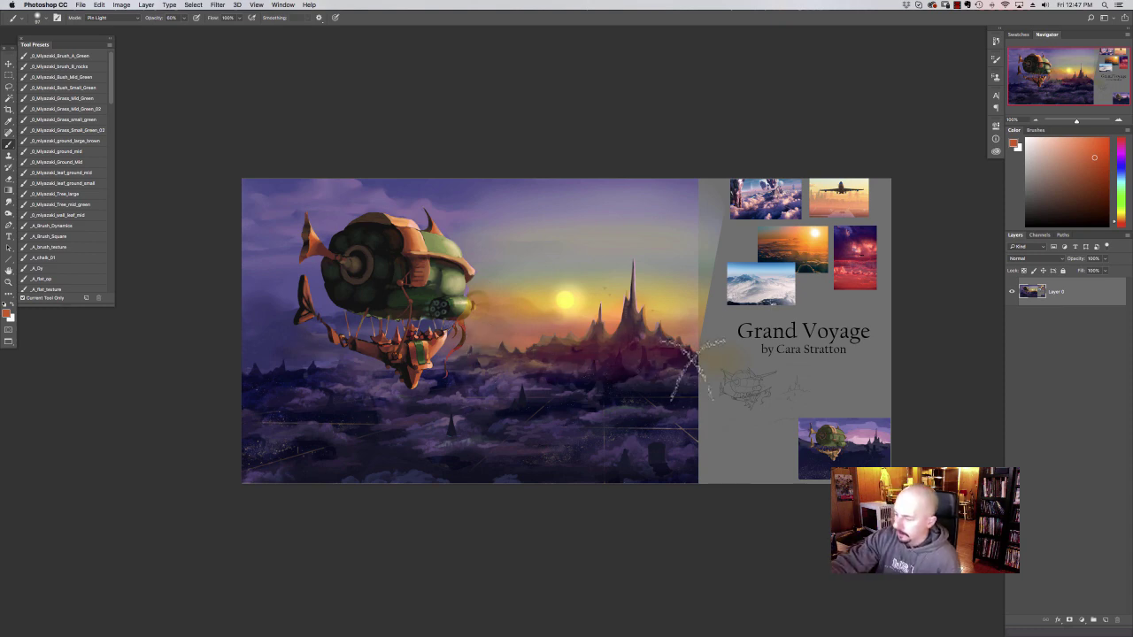
{"action": "key", "text": "super+z"}
{"action": "left_click_drag", "start_coordinate": [634, 330], "coordinate": [586, 386]}
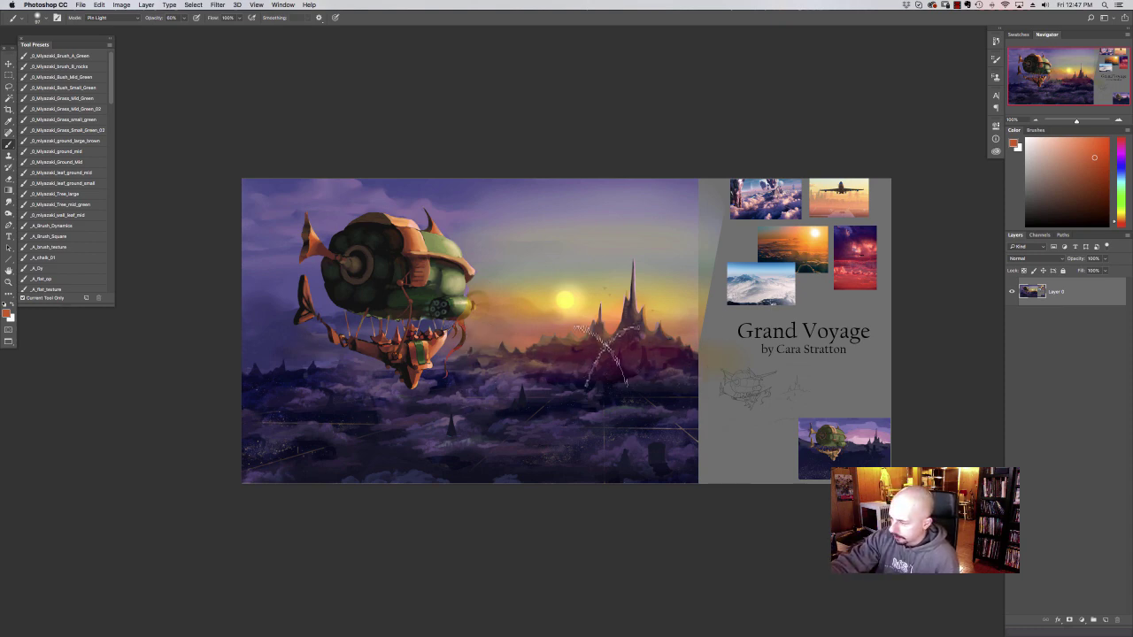
{"action": "key", "text": "super+z"}
{"action": "left_click", "coordinate": [112, 18]}
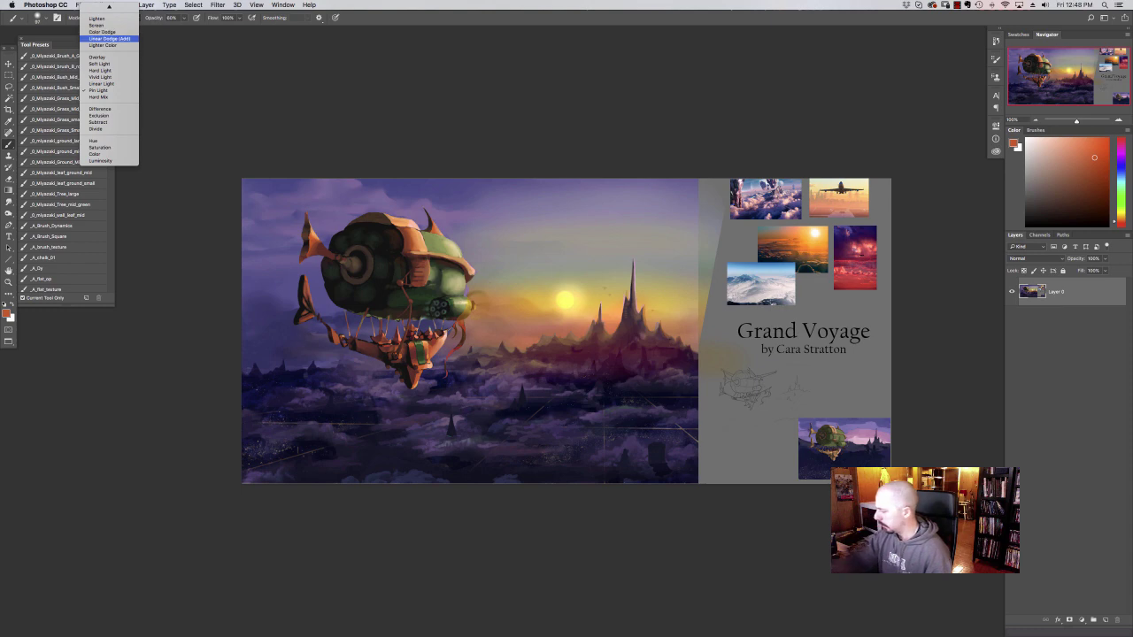
{"action": "left_click", "coordinate": [103, 45]}
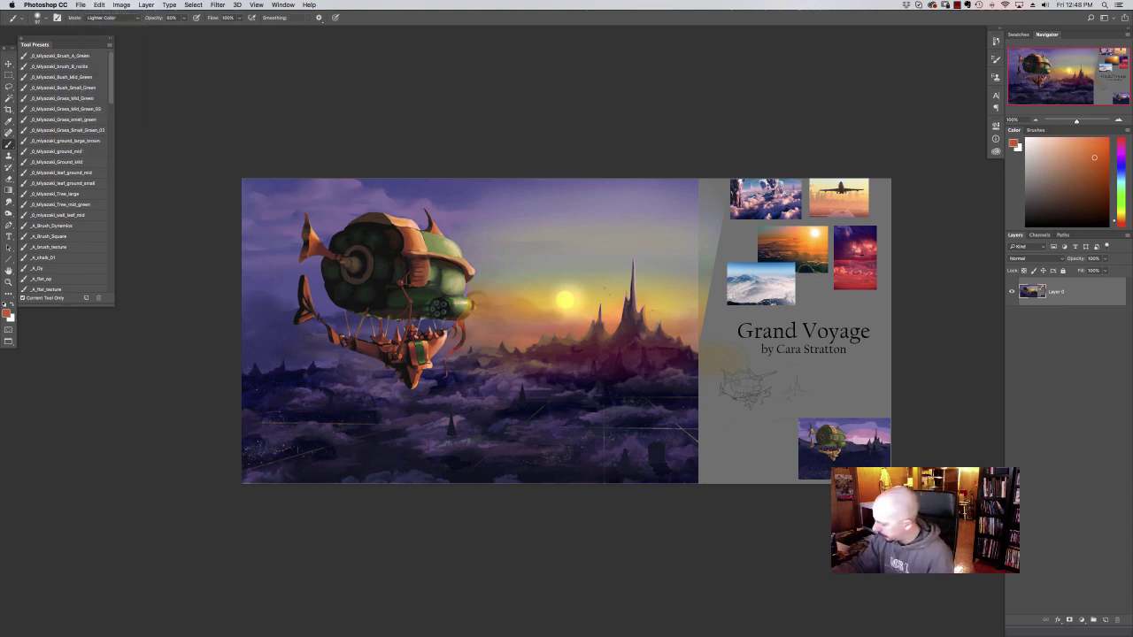
{"action": "left_click", "coordinate": [9, 85]}
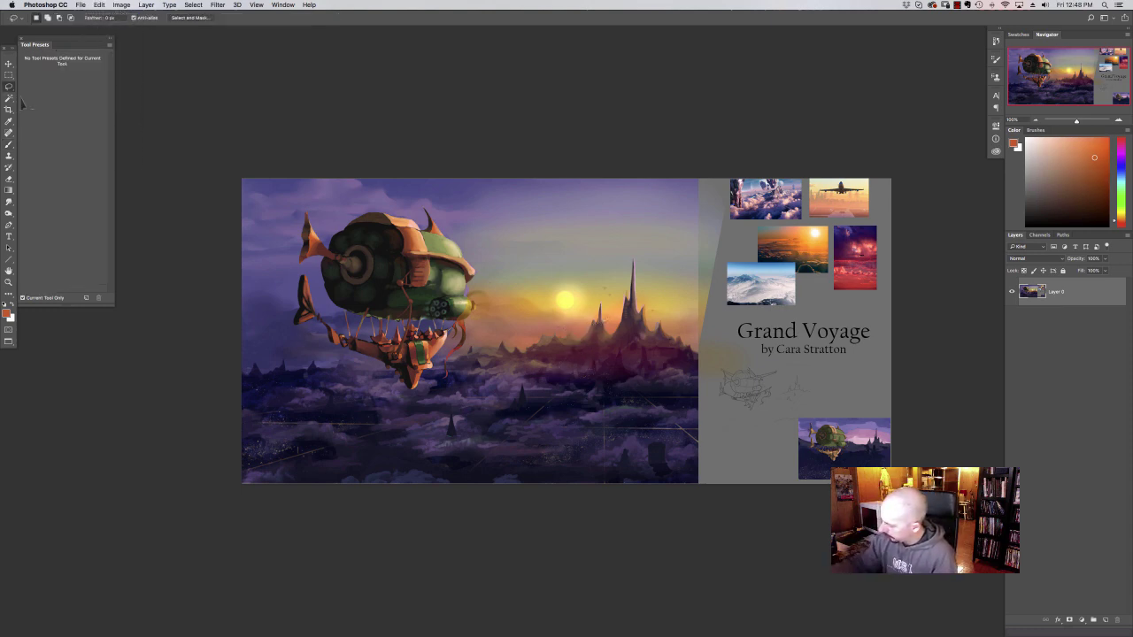
Lasso the spires and mist below the sun, brighten them in Lighter Color, then deselect
{"action": "mouse_move", "coordinate": [630, 295]}
{"action": "left_mouse_down"}
{"action": "mouse_move", "coordinate": [615, 347]}
{"action": "mouse_move", "coordinate": [563, 363]}
{"action": "mouse_move", "coordinate": [479, 342]}
{"action": "mouse_move", "coordinate": [693, 188]}
{"action": "left_mouse_up"}
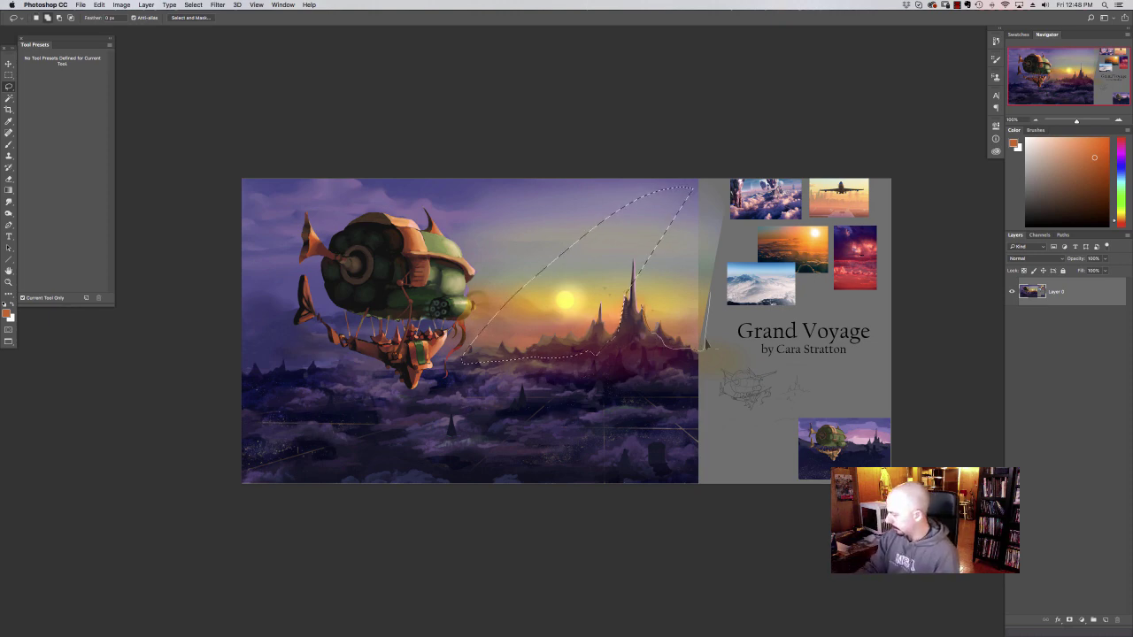
{"action": "key", "text": "b"}
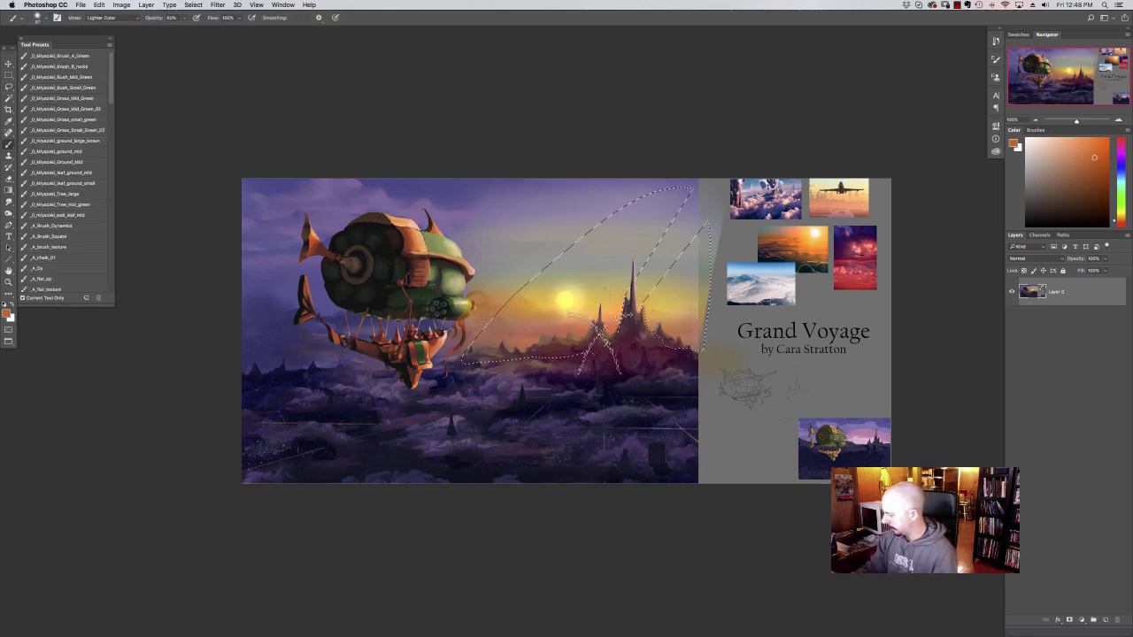
{"action": "mouse_move", "coordinate": [602, 345]}
{"action": "left_mouse_down"}
{"action": "mouse_move", "coordinate": [500, 363]}
{"action": "mouse_move", "coordinate": [602, 341]}
{"action": "mouse_move", "coordinate": [554, 323]}
{"action": "mouse_move", "coordinate": [464, 359]}
{"action": "mouse_move", "coordinate": [655, 345]}
{"action": "left_mouse_up"}
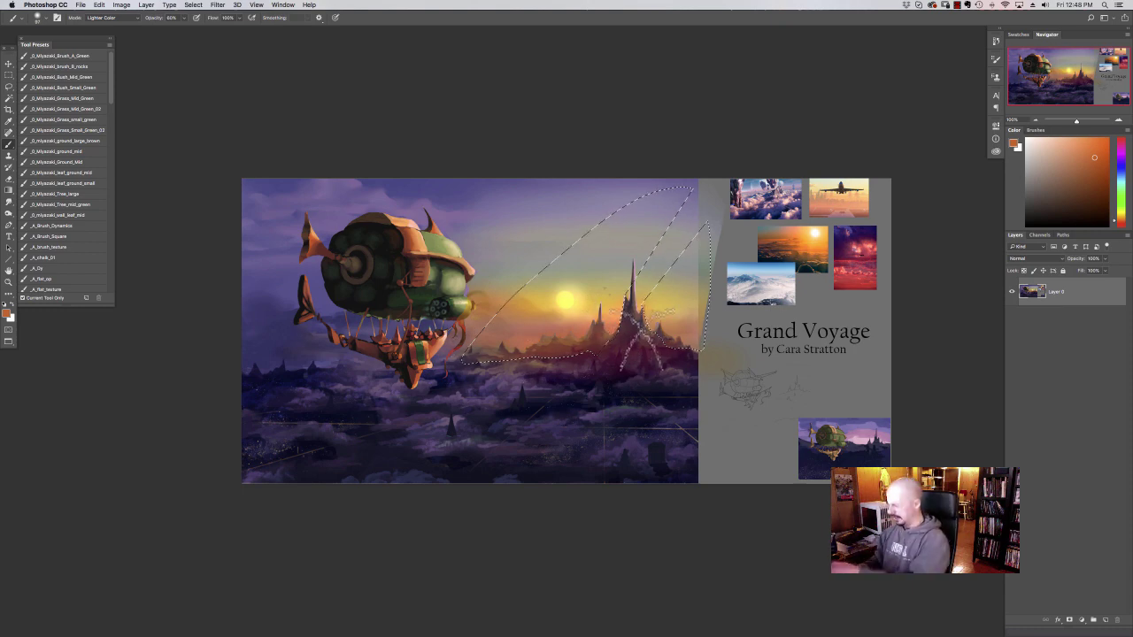
{"action": "key", "text": "super+d"}
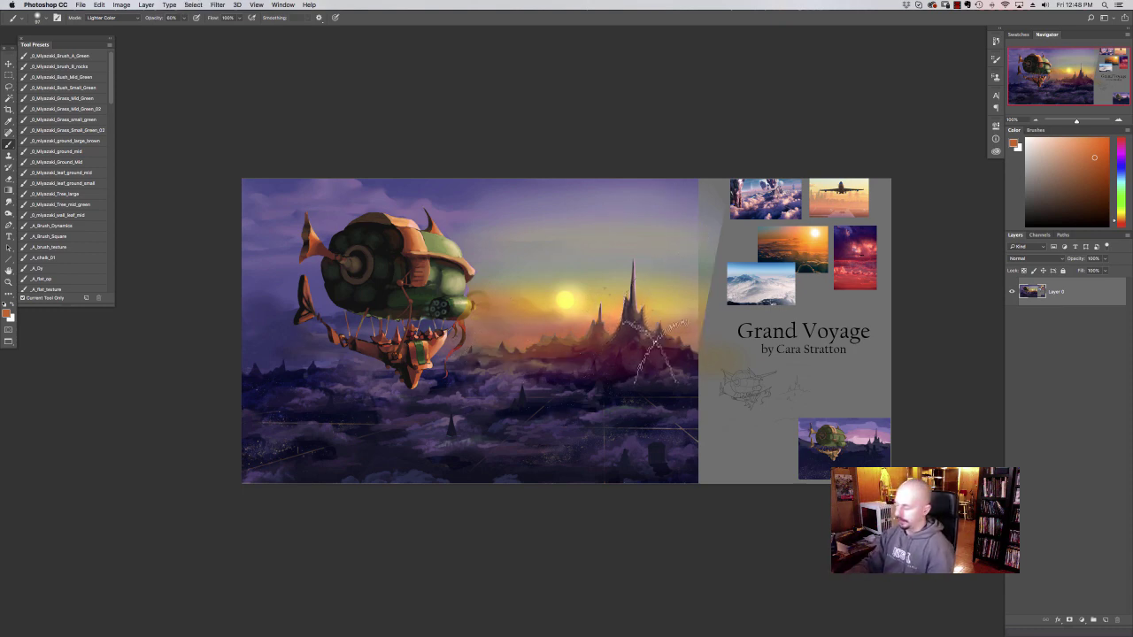
Switch to a textured 70 px brush tip and sample the sun's colour
{"action": "right_click", "coordinate": [584, 402]}
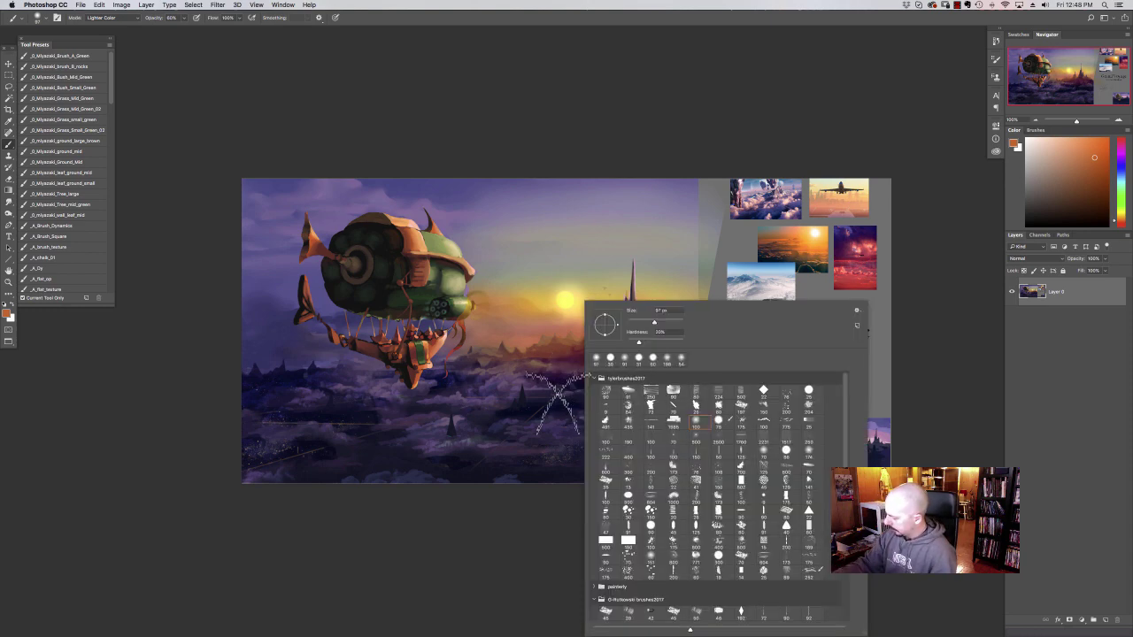
{"action": "left_click", "coordinate": [786, 525]}
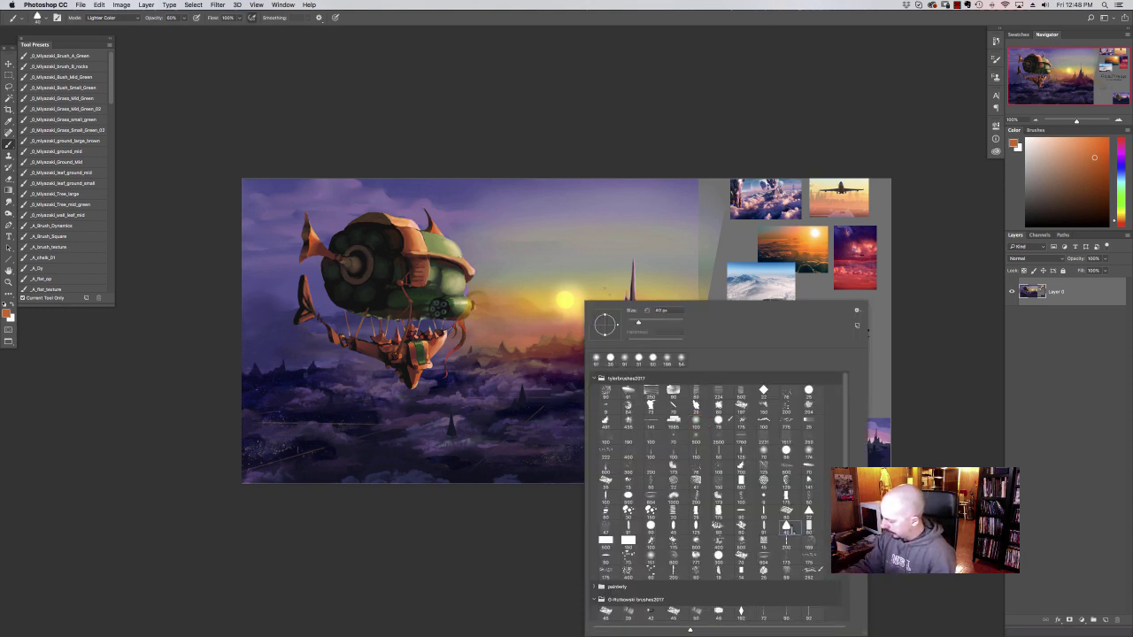
{"action": "key", "text": "Return"}
{"action": "left_click", "coordinate": [586, 316], "text": "alt"}
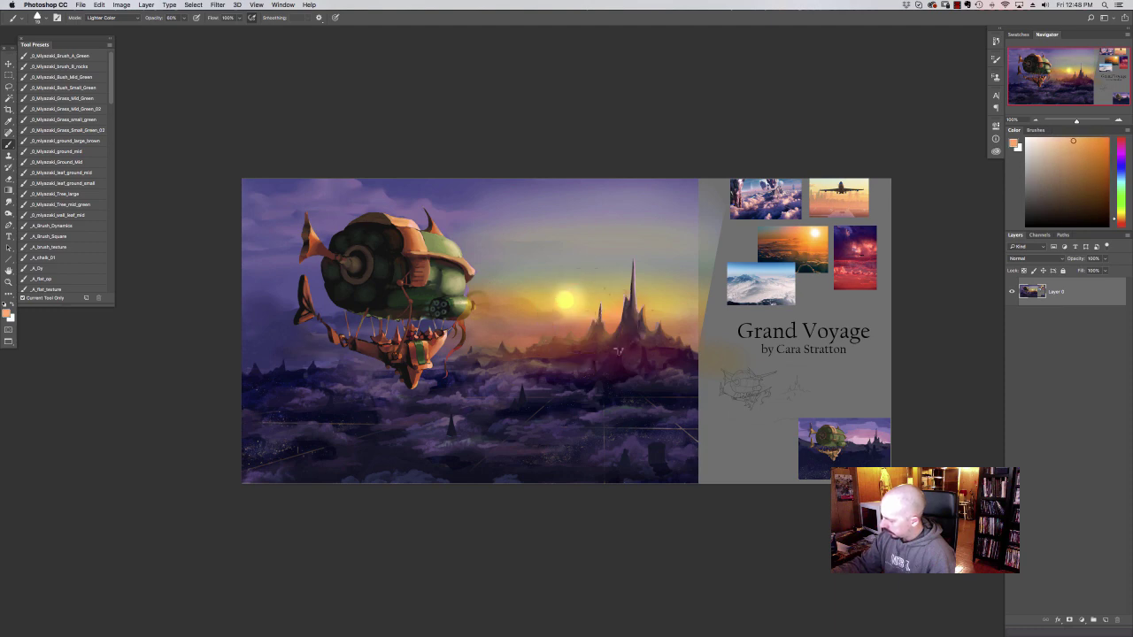
{"action": "right_click", "coordinate": [631, 321]}
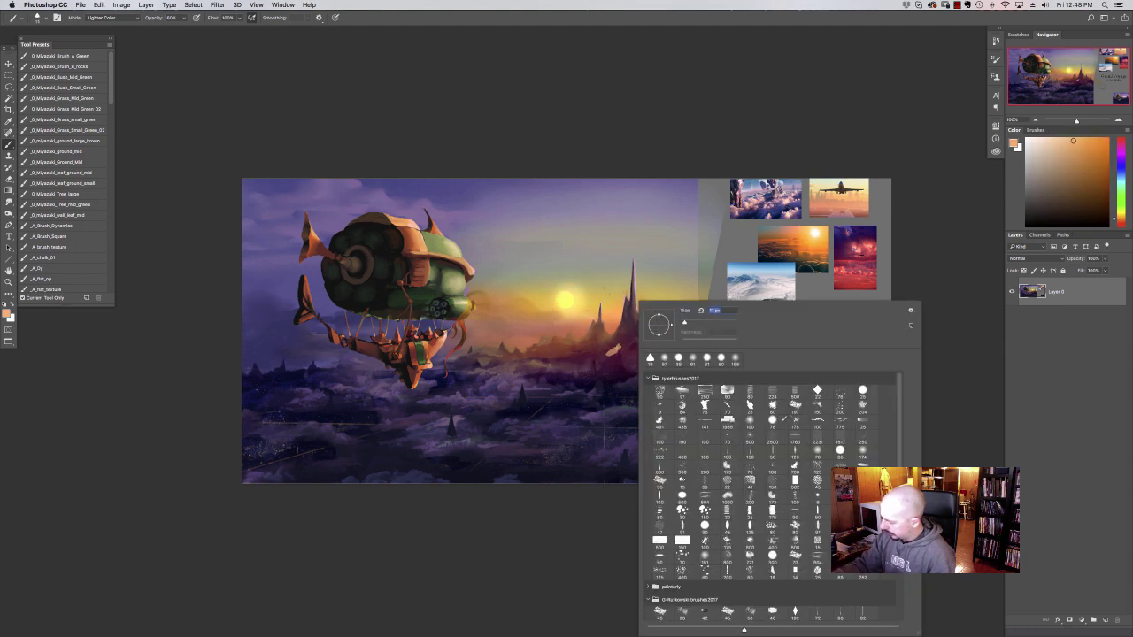
{"action": "key", "text": "Return"}
Paint small highlights near the castle, undo the long stray stroke, and show all documents
{"action": "mouse_move", "coordinate": [615, 333]}
{"action": "left_mouse_down"}
{"action": "mouse_move", "coordinate": [586, 352]}
{"action": "mouse_move", "coordinate": [616, 337]}
{"action": "left_mouse_up"}
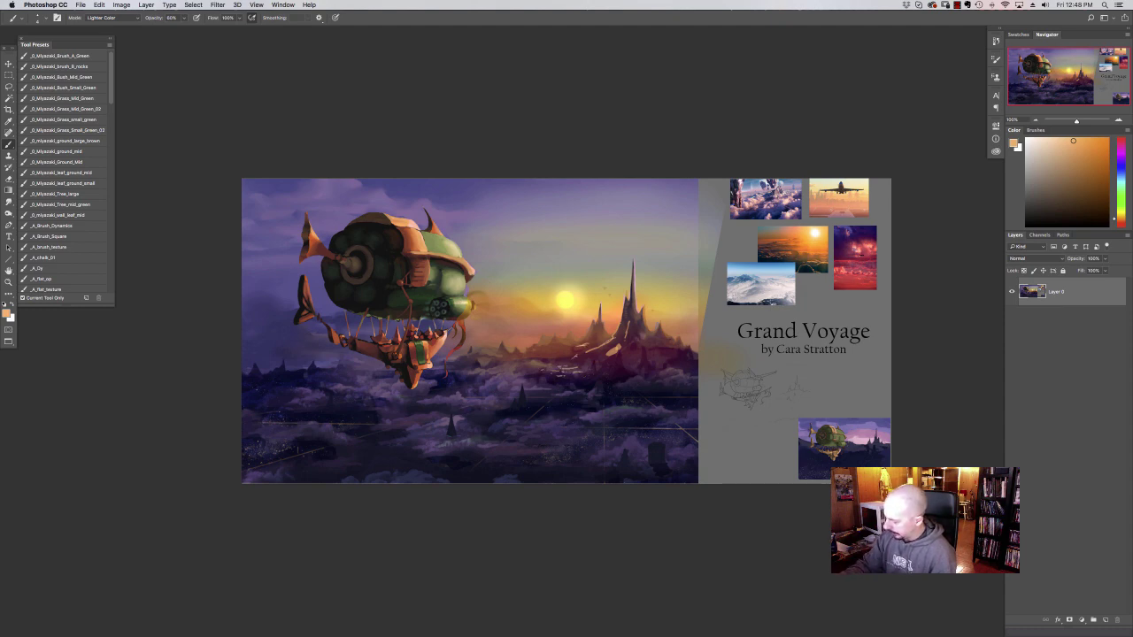
{"action": "left_click_drag", "start_coordinate": [529, 386], "coordinate": [523, 403]}
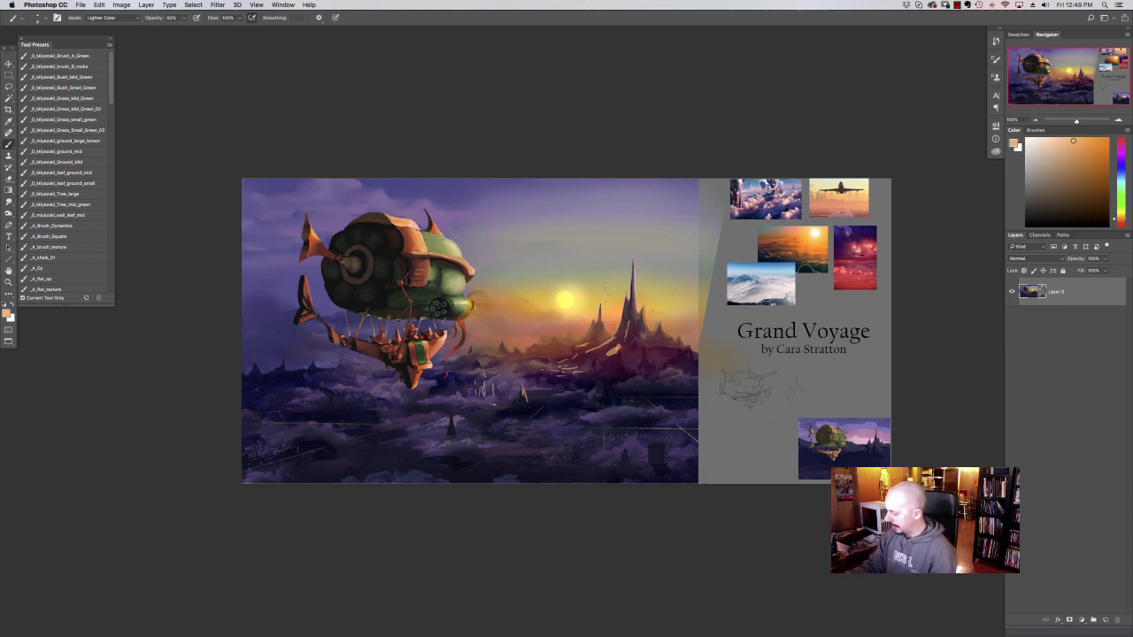
{"action": "mouse_move", "coordinate": [473, 483]}
{"action": "left_mouse_down"}
{"action": "mouse_move", "coordinate": [395, 385]}
{"action": "mouse_move", "coordinate": [682, 357]}
{"action": "left_mouse_up"}
{"action": "key", "text": "super+z"}
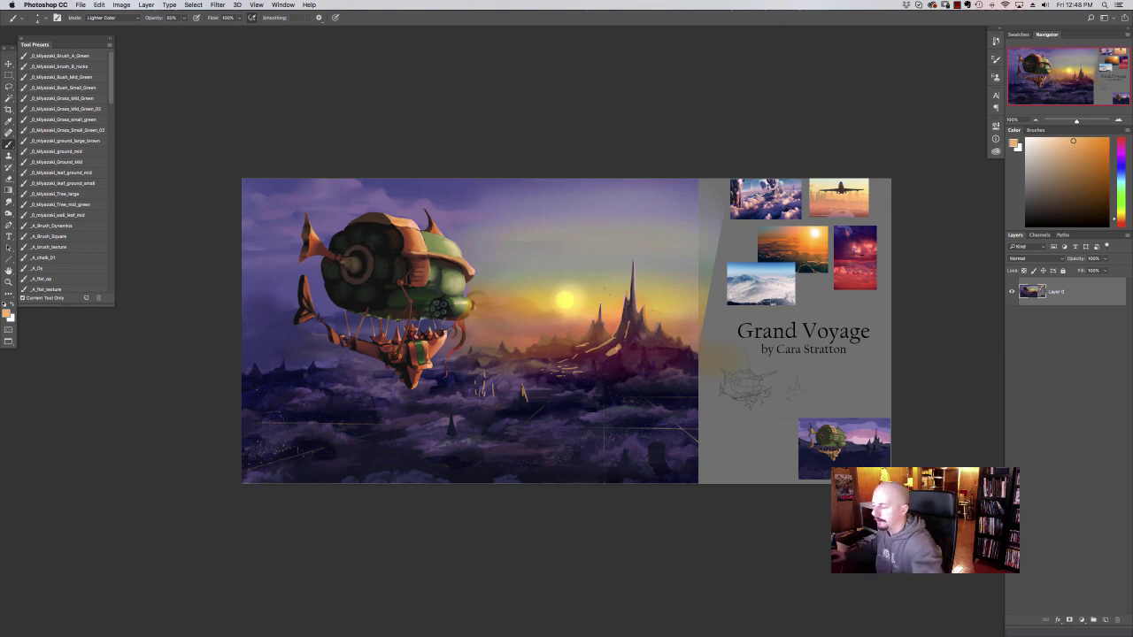
{"action": "key", "text": "f"}
{"action": "key", "text": "f"}
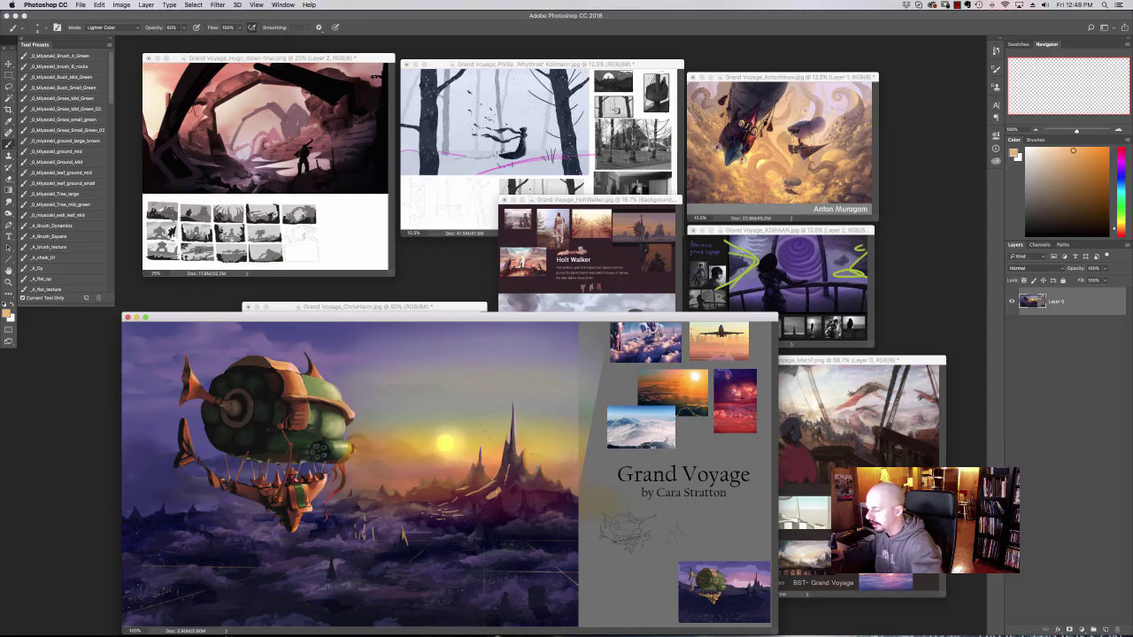
Zoom in the golden airship painting, zoom out the Grand Voyage one, and move the golden one to the front
{"action": "key", "text": "ctrl+Tab"}
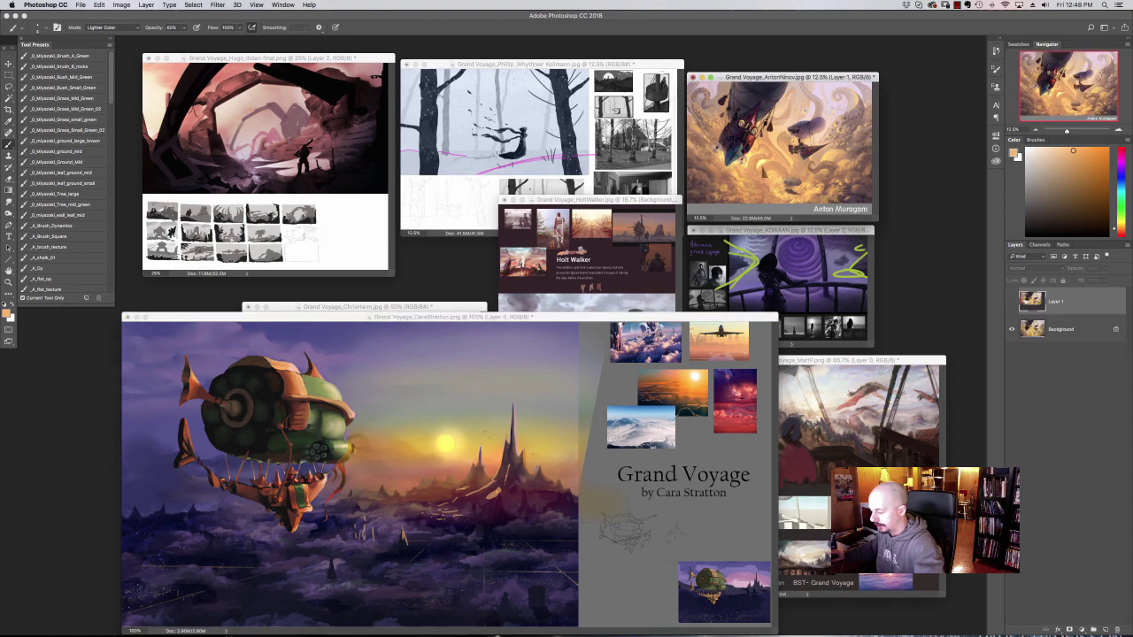
{"action": "key", "text": "super+equal"}
{"action": "key", "text": "ctrl+Tab"}
{"action": "key", "text": "super+minus"}
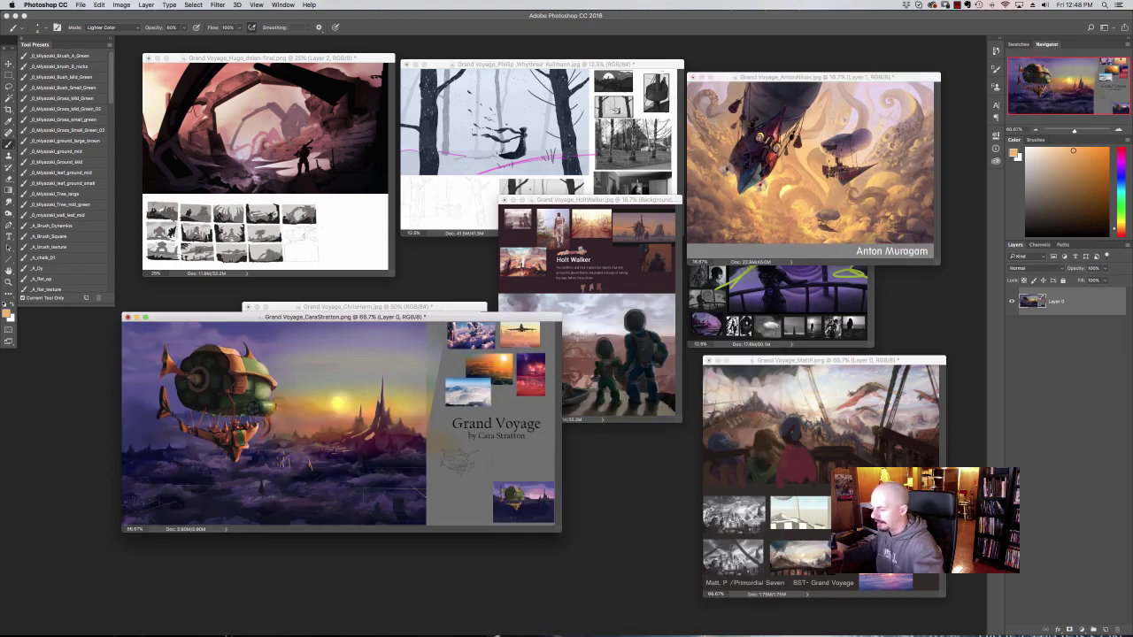
{"action": "left_click_drag", "start_coordinate": [265, 316], "coordinate": [524, 284]}
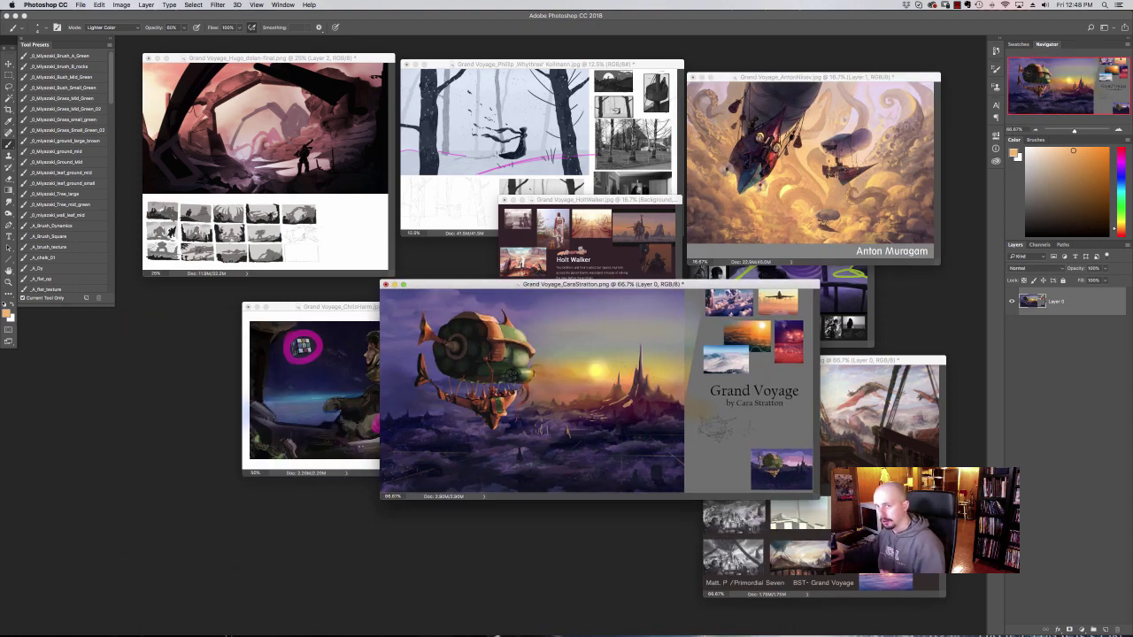
{"action": "left_click_drag", "start_coordinate": [814, 77], "coordinate": [489, 126]}
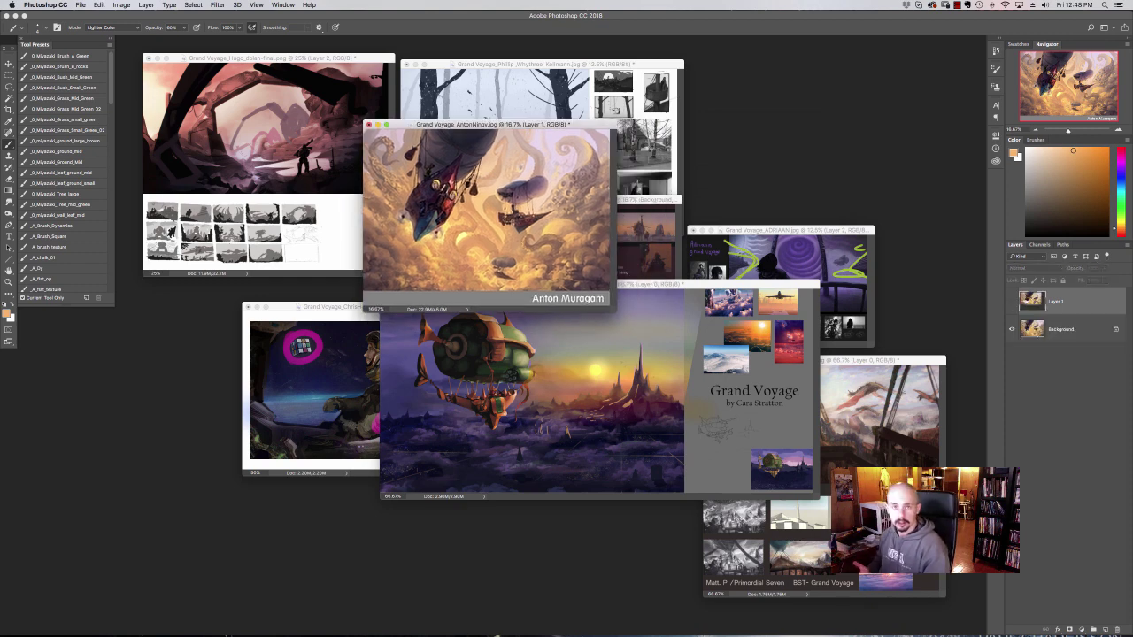